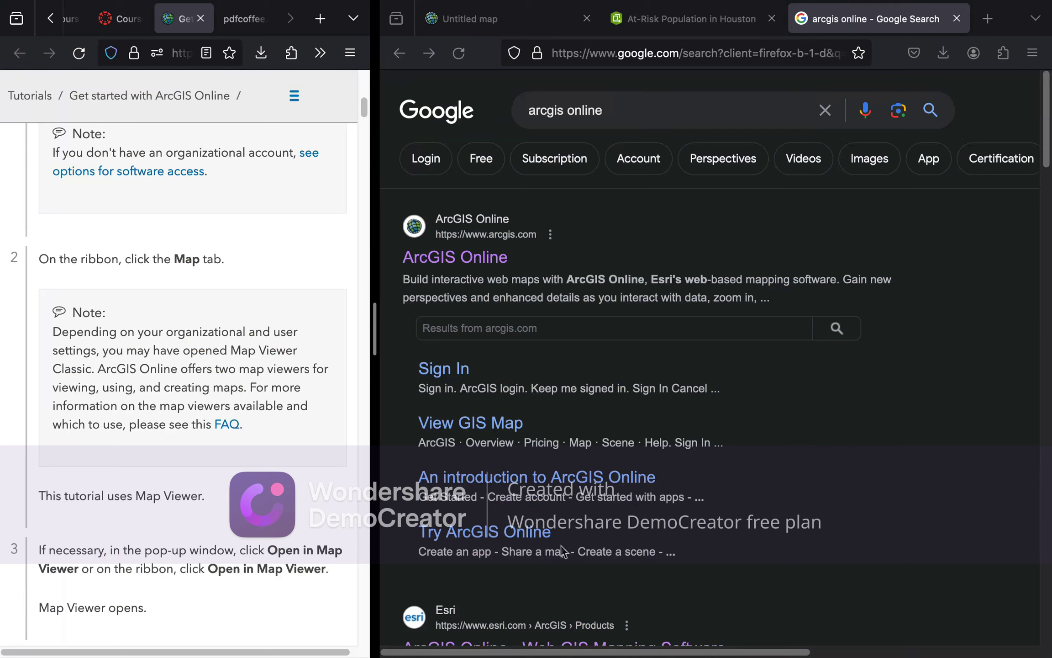
# Switch to the At-Risk Population in Houston app and examine the evacuation routes and shaded tracts around Houston
pyautogui.scroll(20, 235, 393)
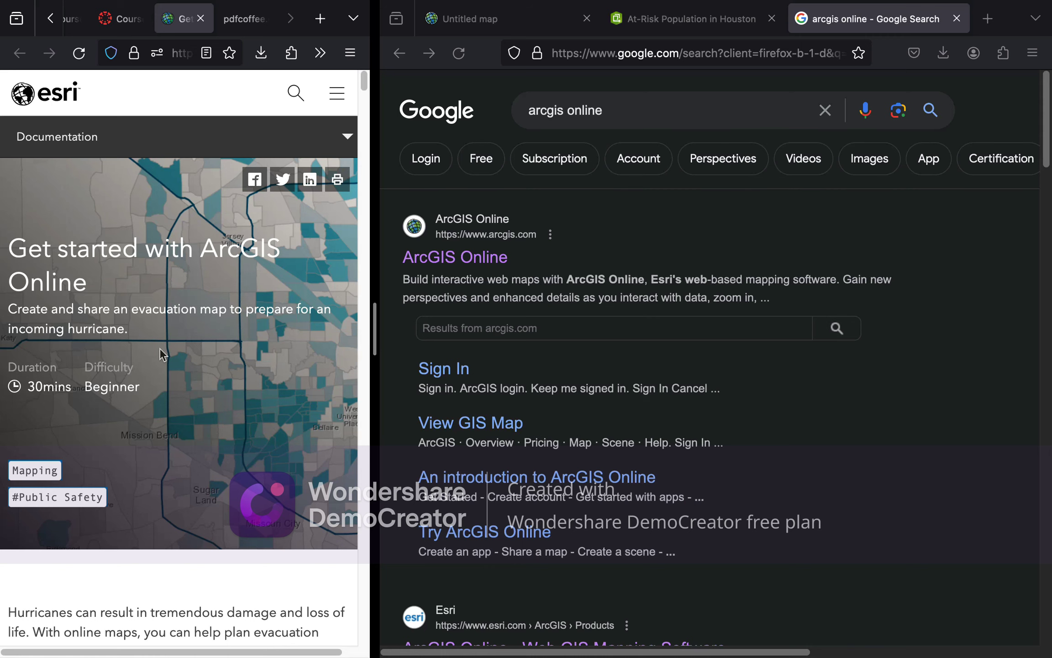
pyautogui.click(699, 21)
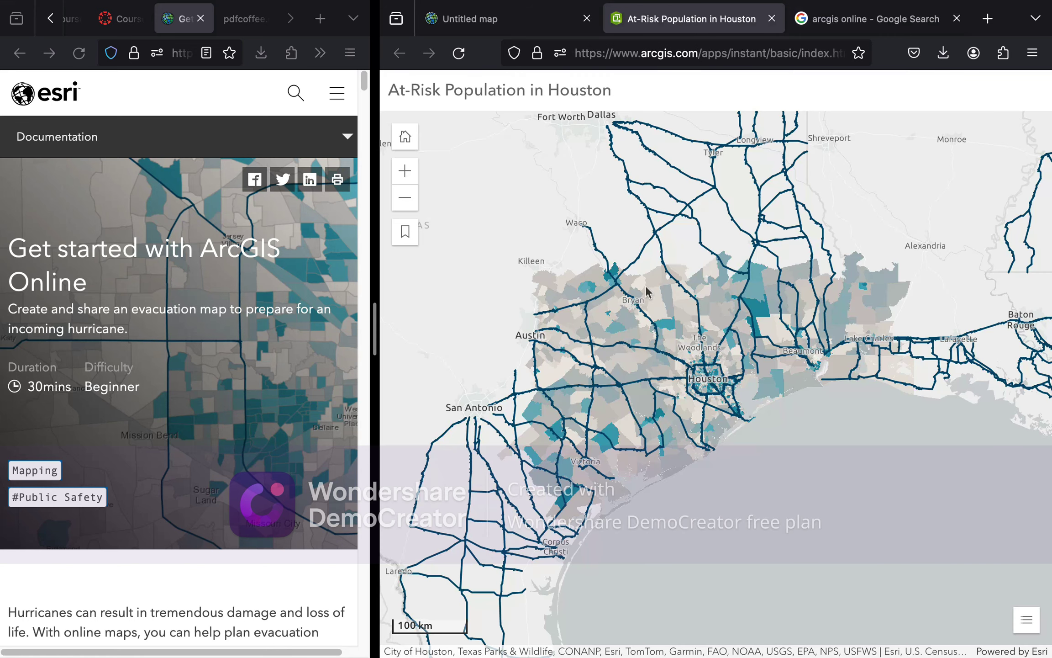
pyautogui.scroll(3, 713, 359)
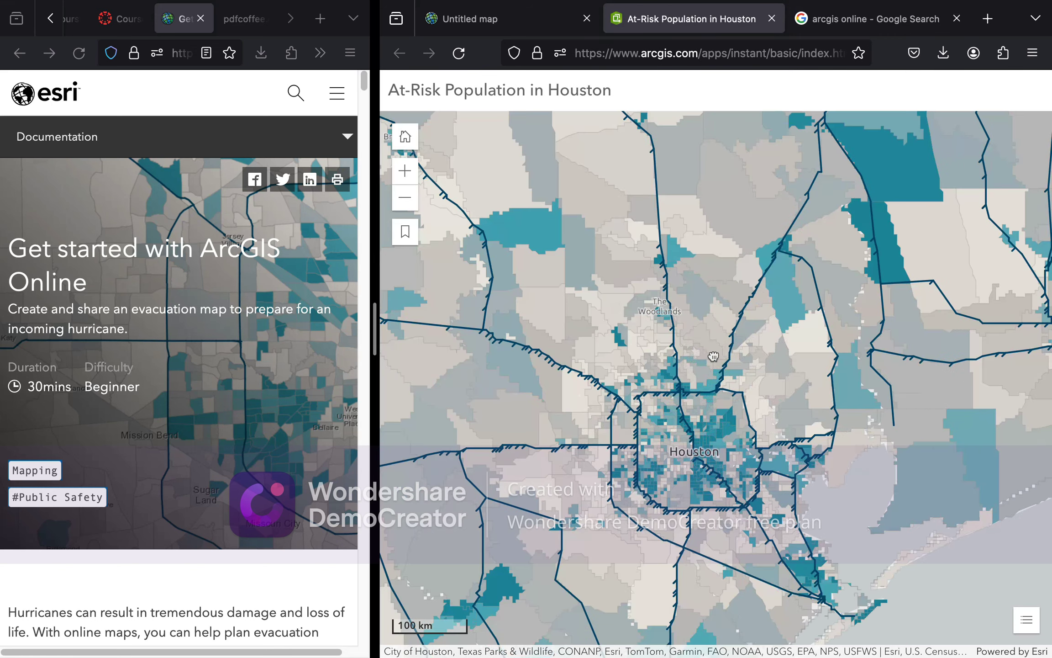
pyautogui.scroll(-3, 714, 357)
pyautogui.scroll(2, 713, 356)
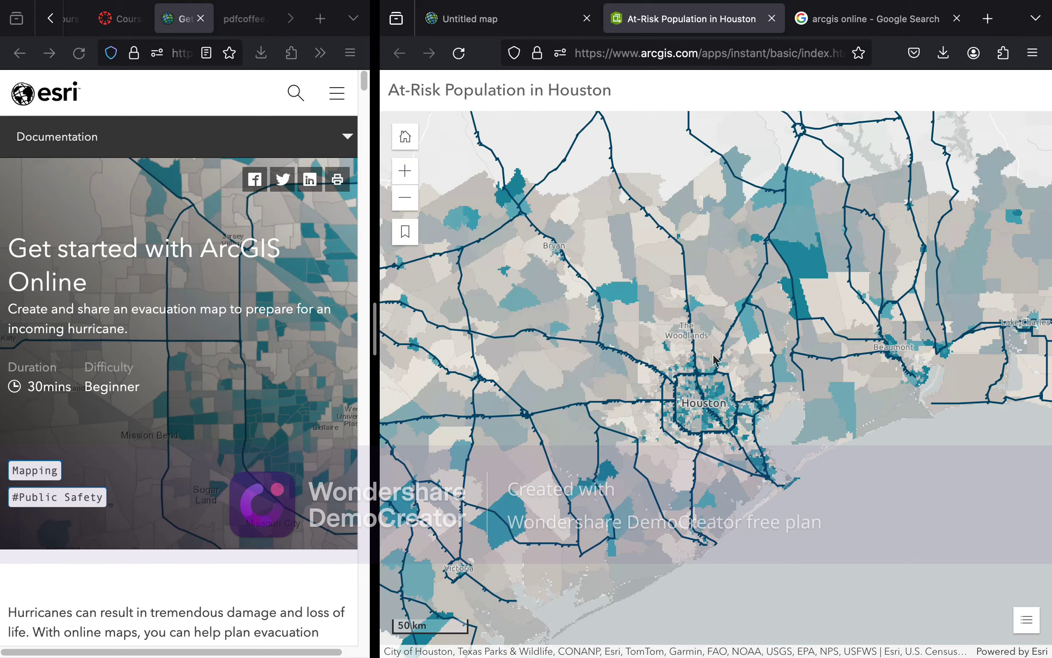
pyautogui.scroll(2, 752, 438)
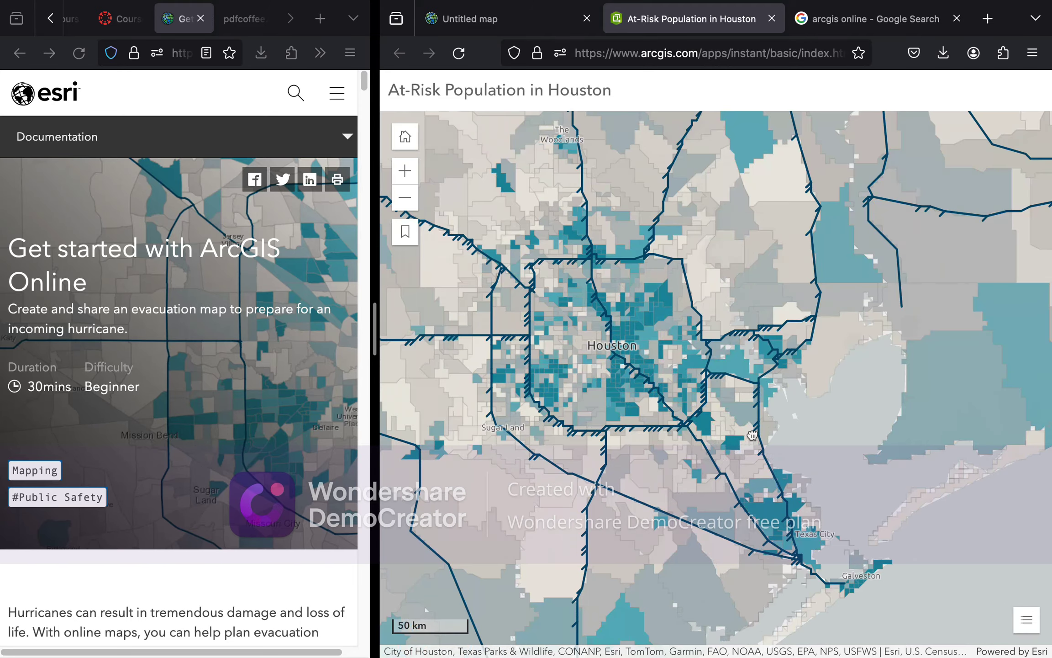
pyautogui.scroll(-2, 662, 354)
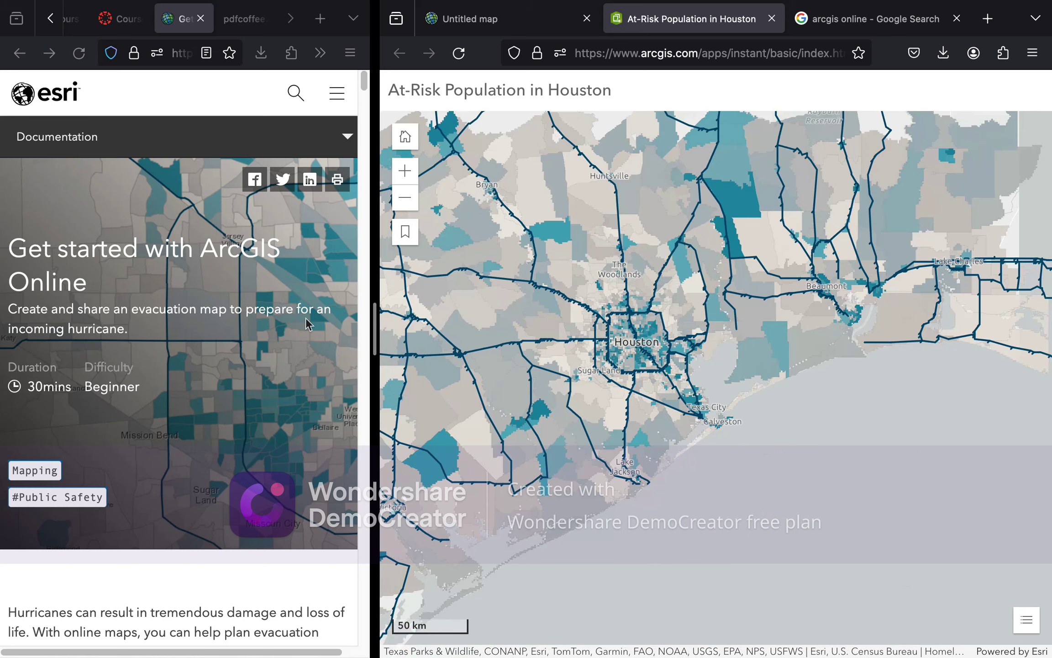
# Read the introduction of the Get started with ArcGIS Online tutorial down to its requirements
pyautogui.scroll(-1, 310, 325)
pyautogui.scroll(1, 309, 325)
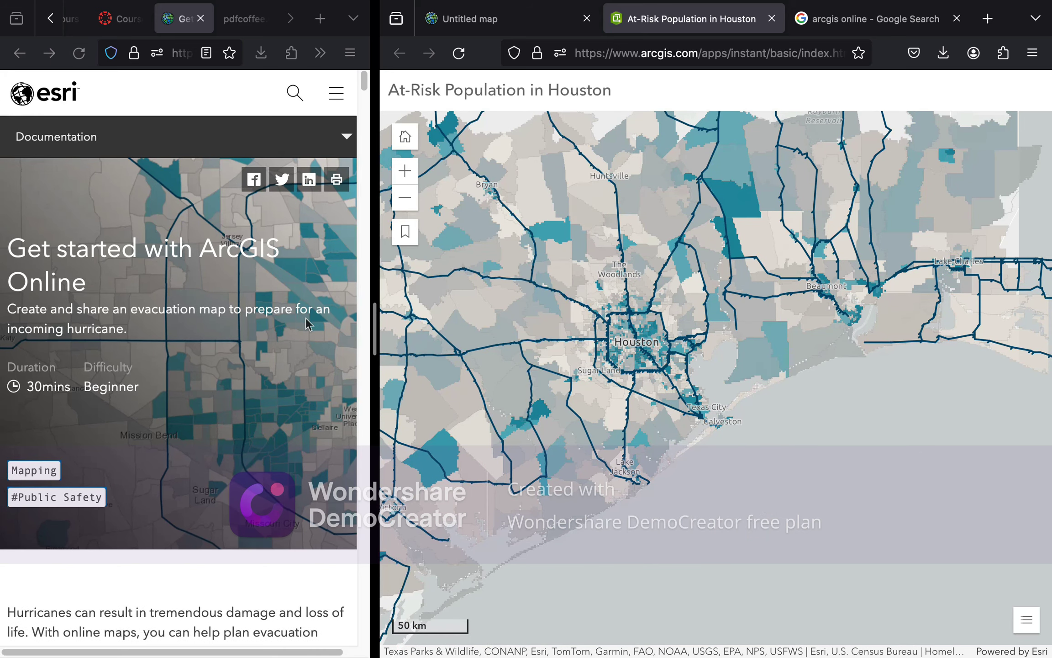
pyautogui.scroll(-3, 309, 325)
pyautogui.scroll(2, 305, 324)
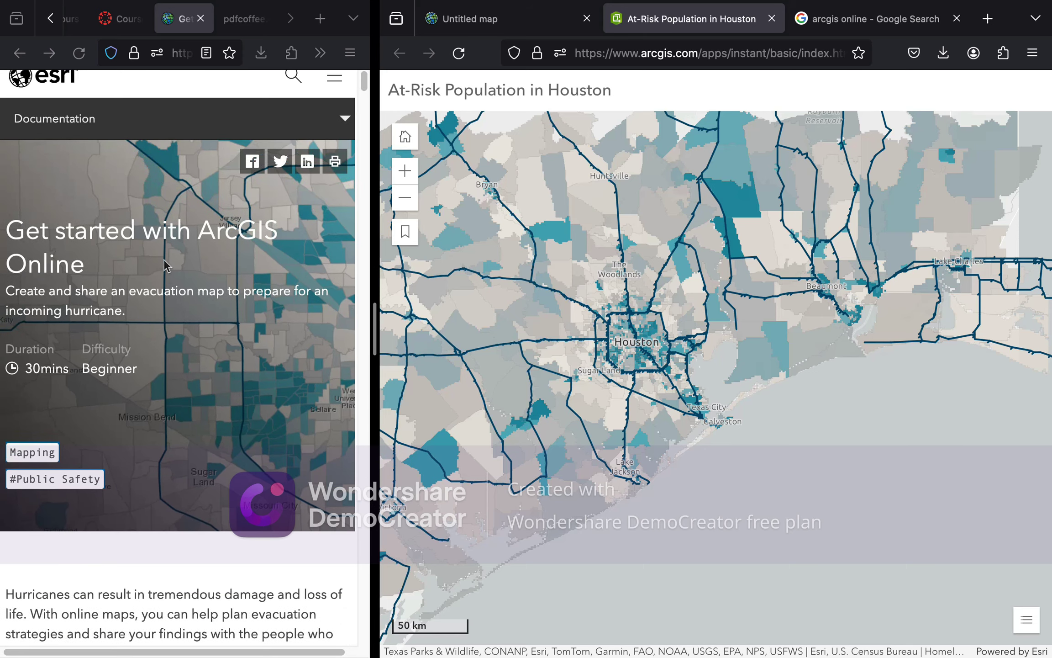
pyautogui.scroll(-5, 175, 273)
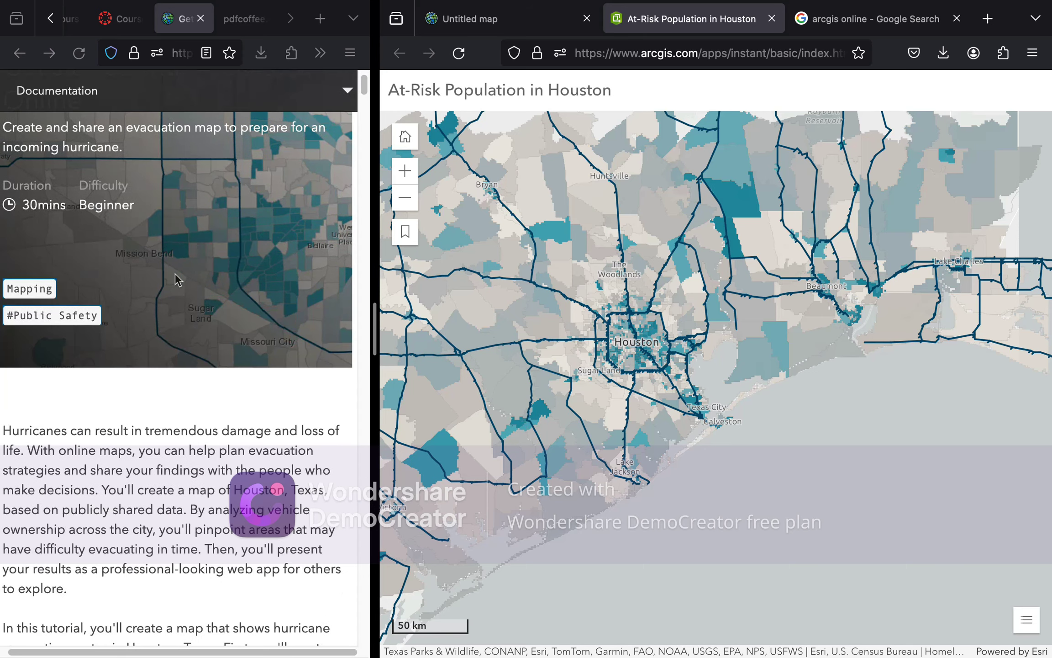
pyautogui.scroll(-2, 175, 273)
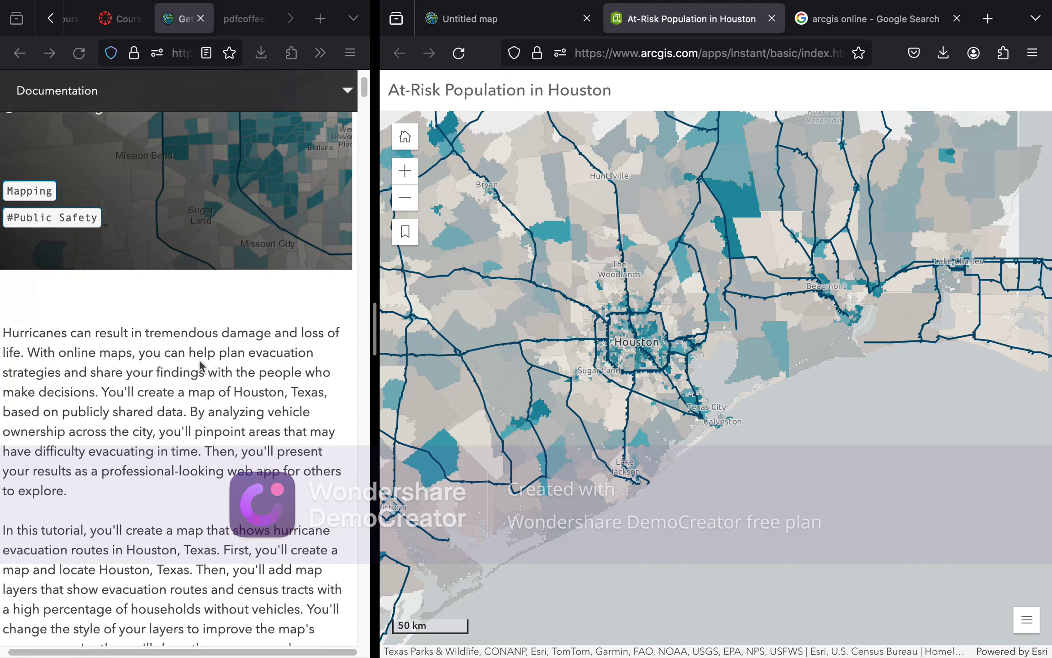
pyautogui.scroll(-4, 199, 366)
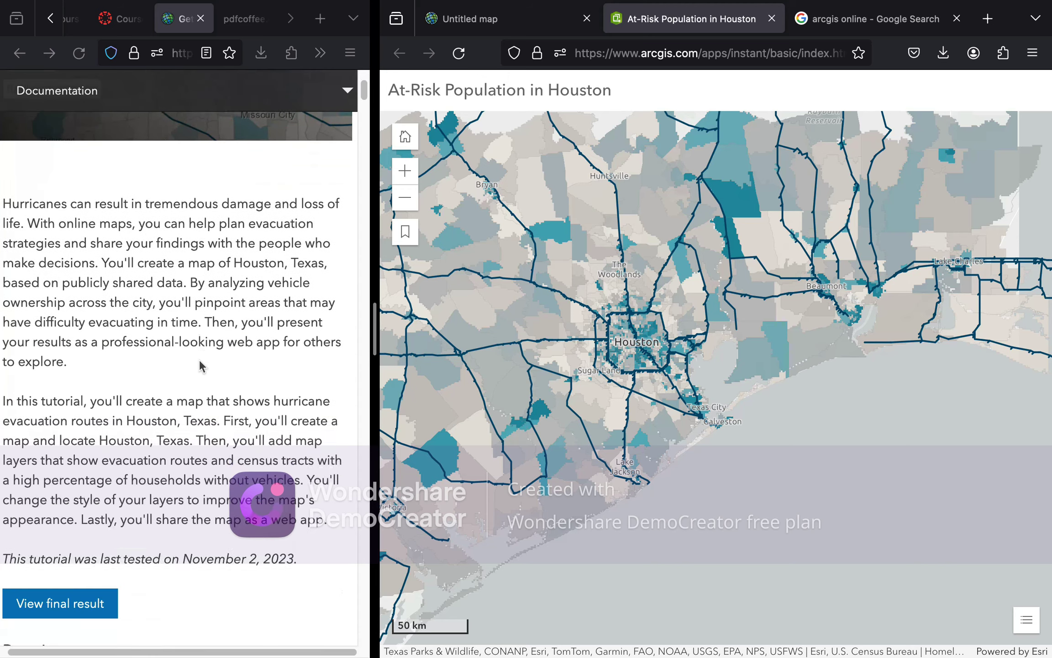
pyautogui.scroll(-2, 200, 366)
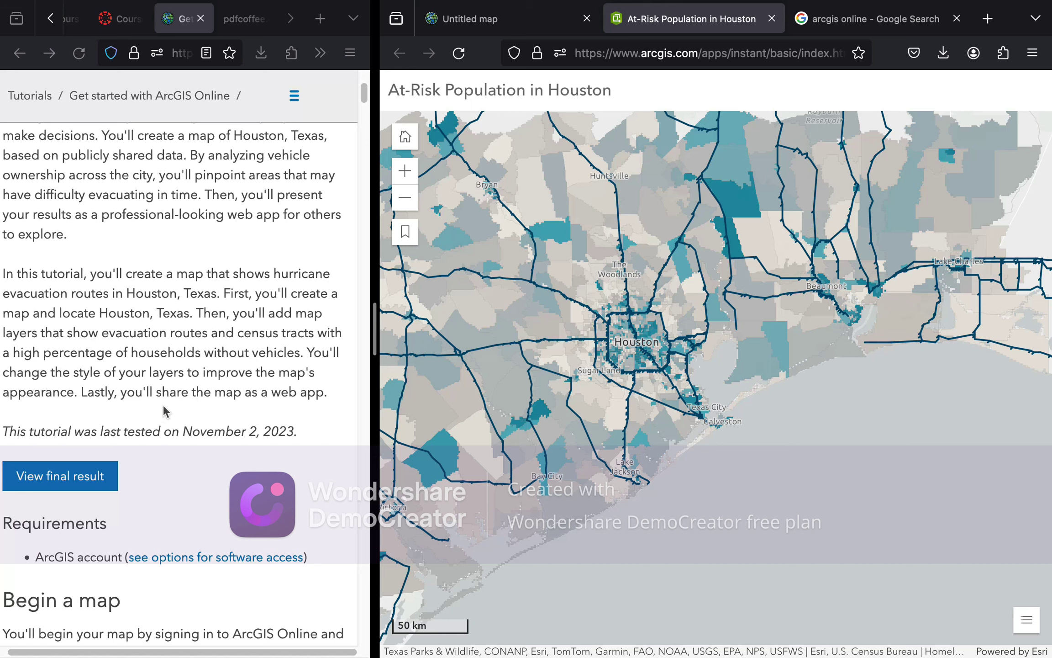
# Inspect individual tracts in the finished Houston map close up, moving east from Cinco Ranch toward Hunters Creek Village
pyautogui.scroll(3, 559, 347)
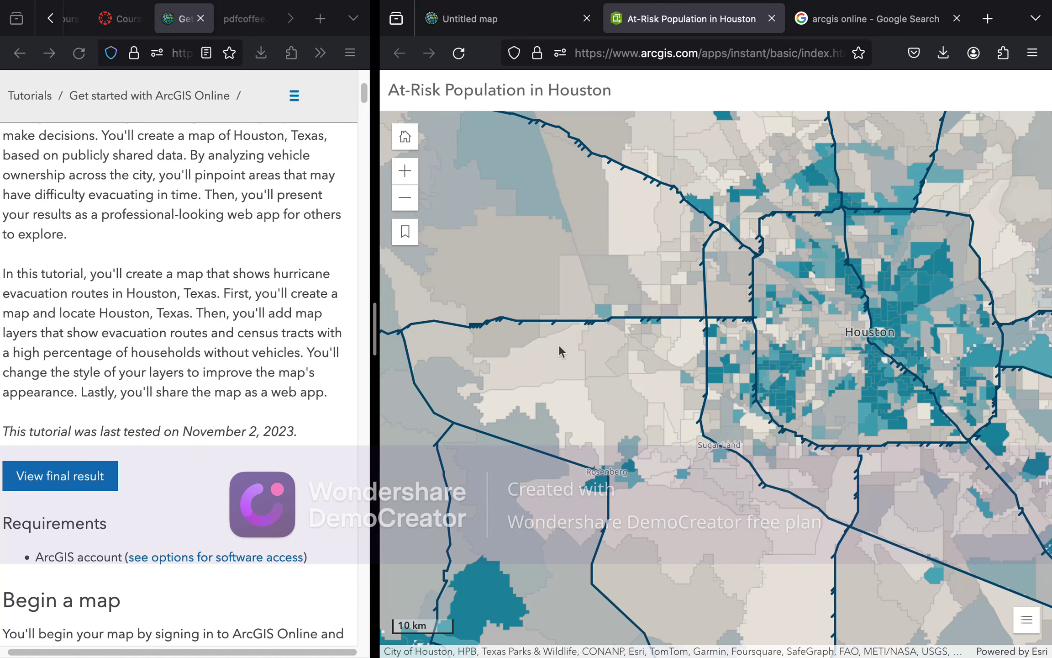
pyautogui.scroll(3, 558, 344)
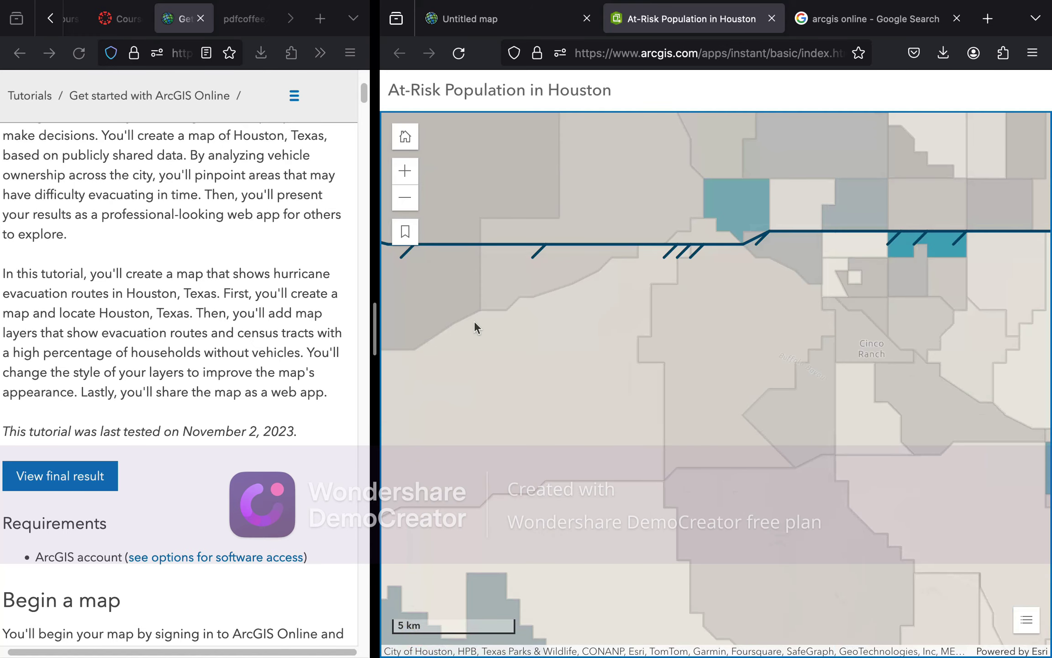
pyautogui.moveTo(648, 308); pyautogui.dragTo(497, 305)
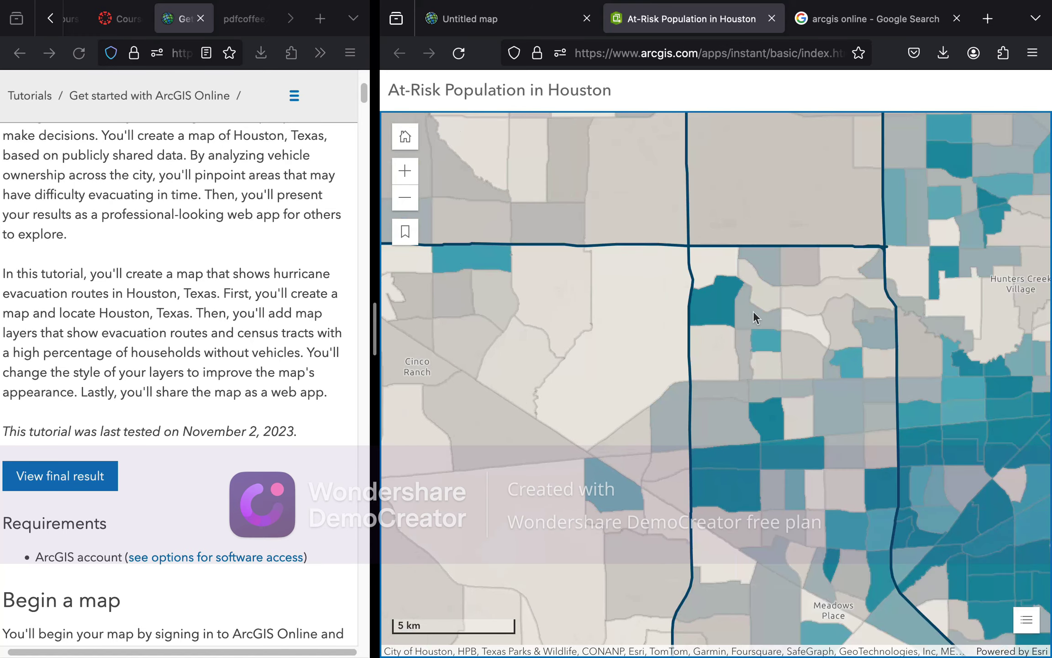
pyautogui.moveTo(752, 312); pyautogui.dragTo(580, 308)
pyautogui.moveTo(481, 266); pyautogui.dragTo(470, 263)
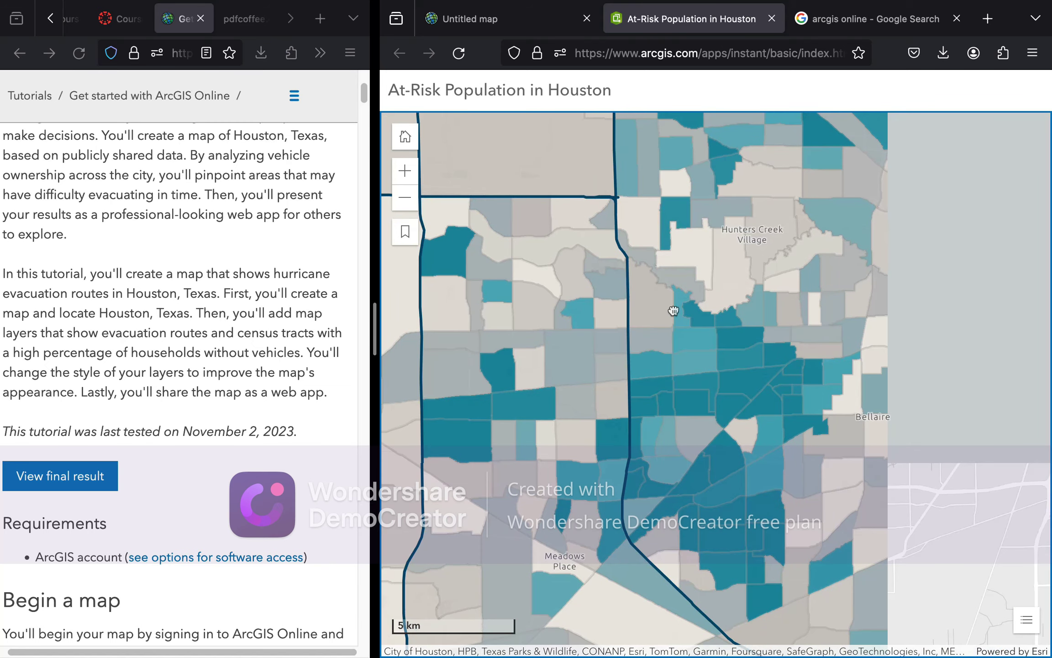
# Open the ArcGIS Online sign-in page from the Google search results and bring the tutorial to the Map Viewer steps
pyautogui.click(826, 30)
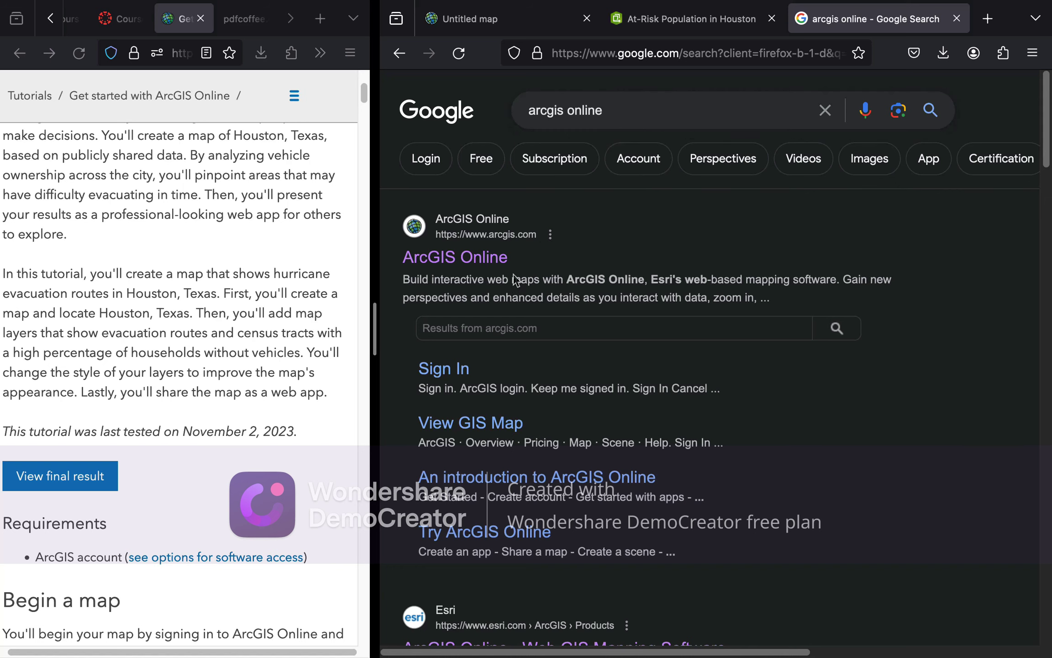
pyautogui.click(447, 372)
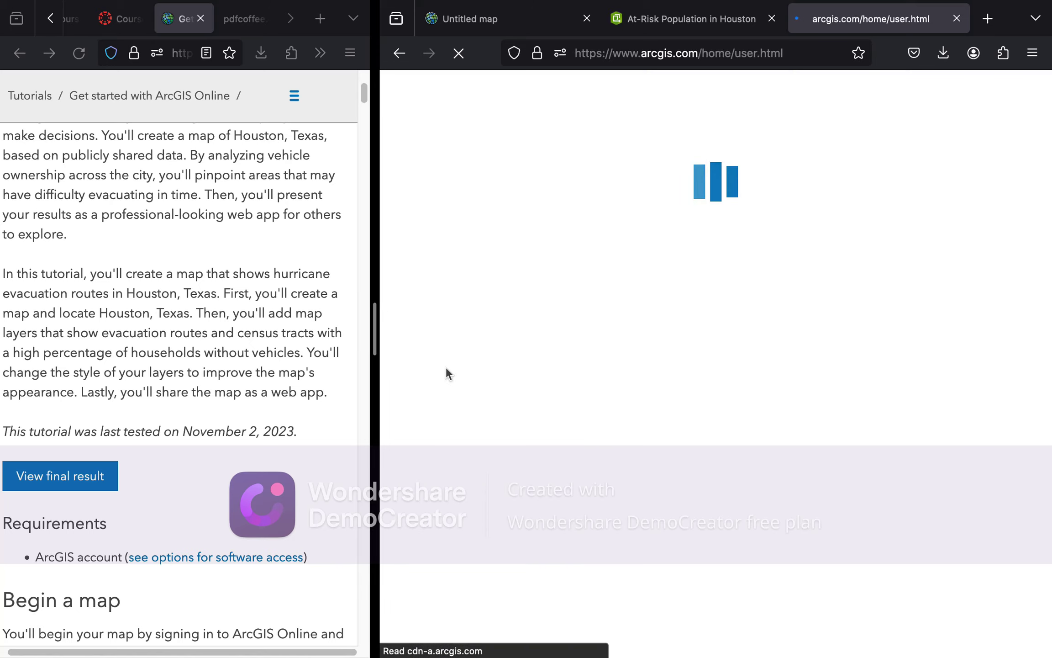
pyautogui.scroll(-10, 269, 433)
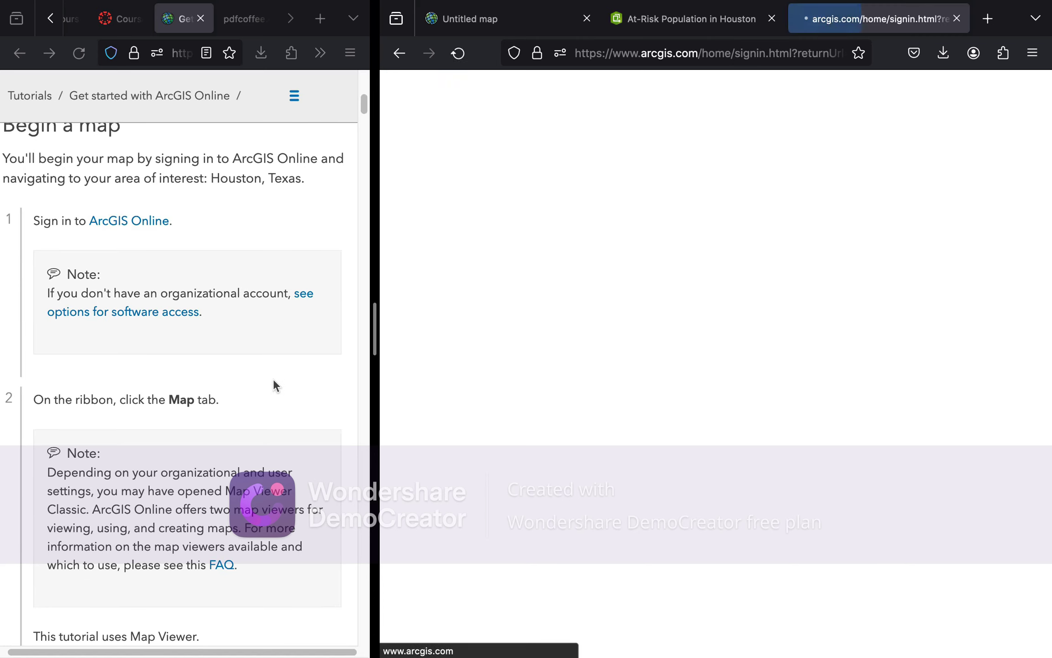
pyautogui.scroll(-5, 274, 381)
pyautogui.scroll(-2, 273, 381)
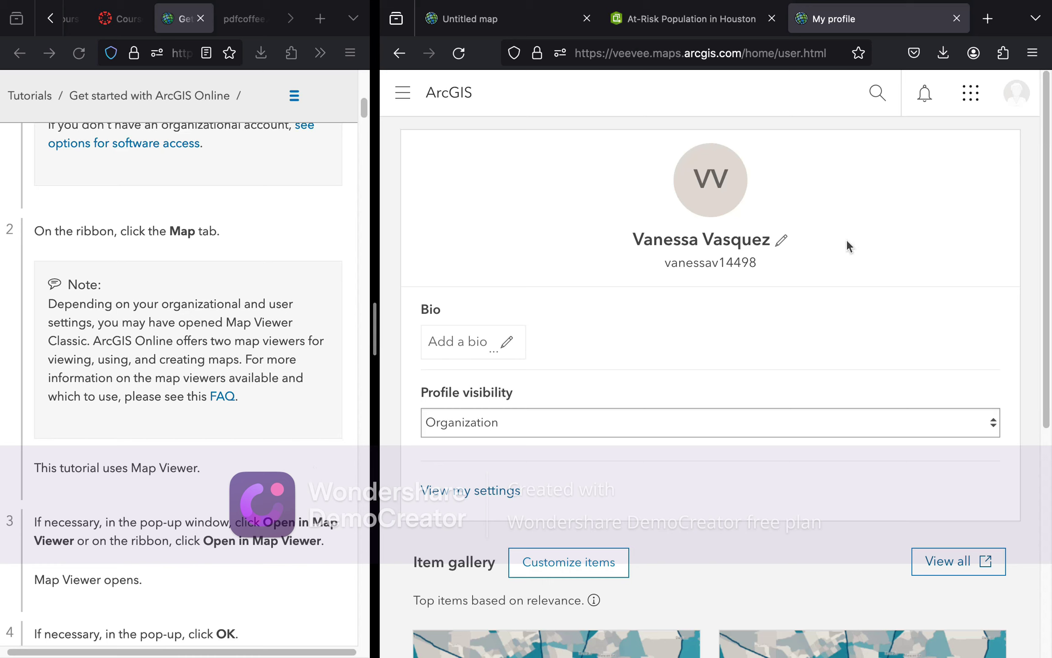
# Open a new map in Map Viewer from the ArcGIS site navigation
pyautogui.click(403, 95)
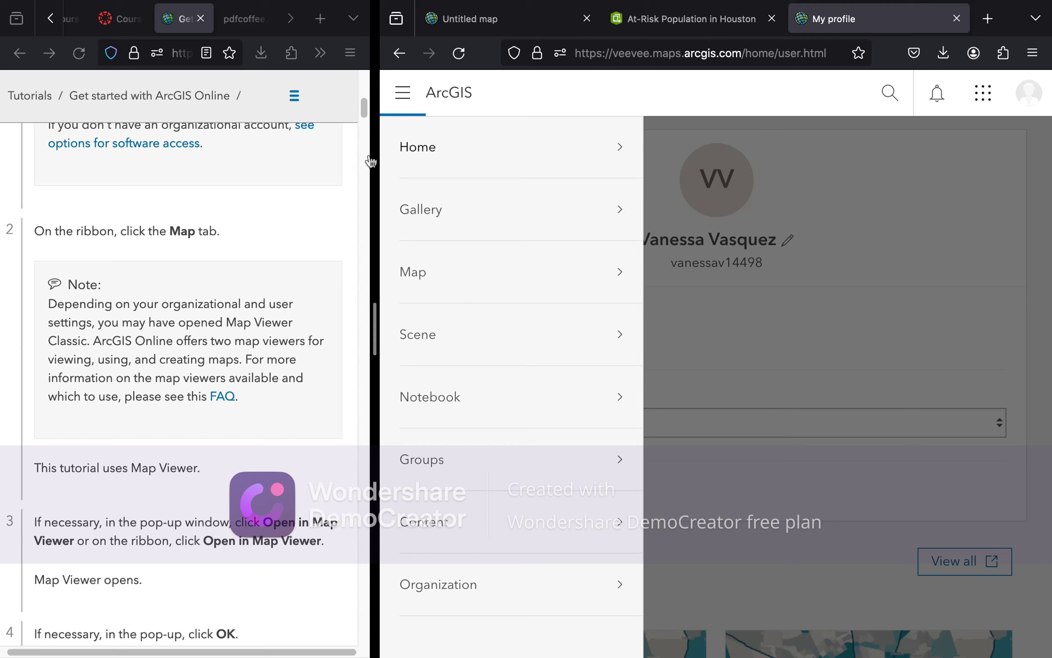
pyautogui.click(809, 142)
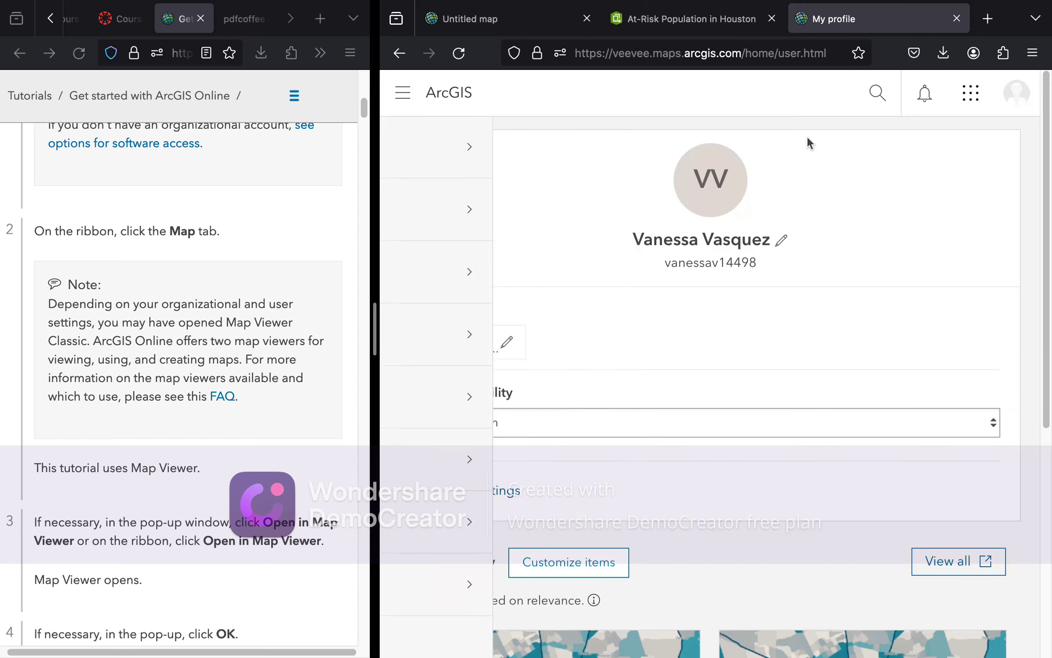
pyautogui.click(419, 93)
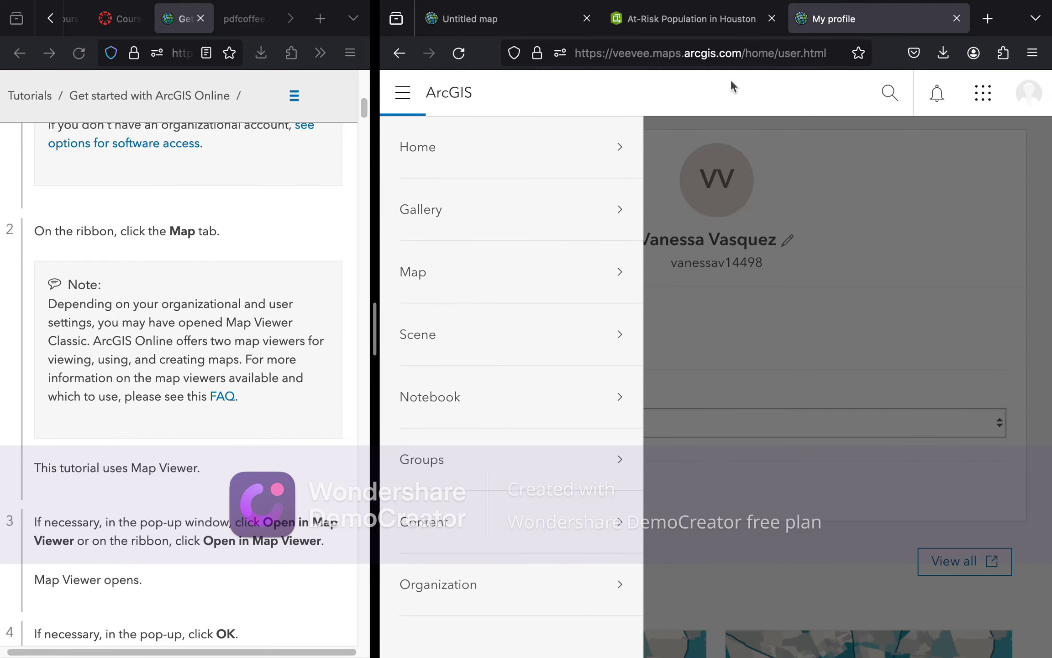
pyautogui.click(509, 272)
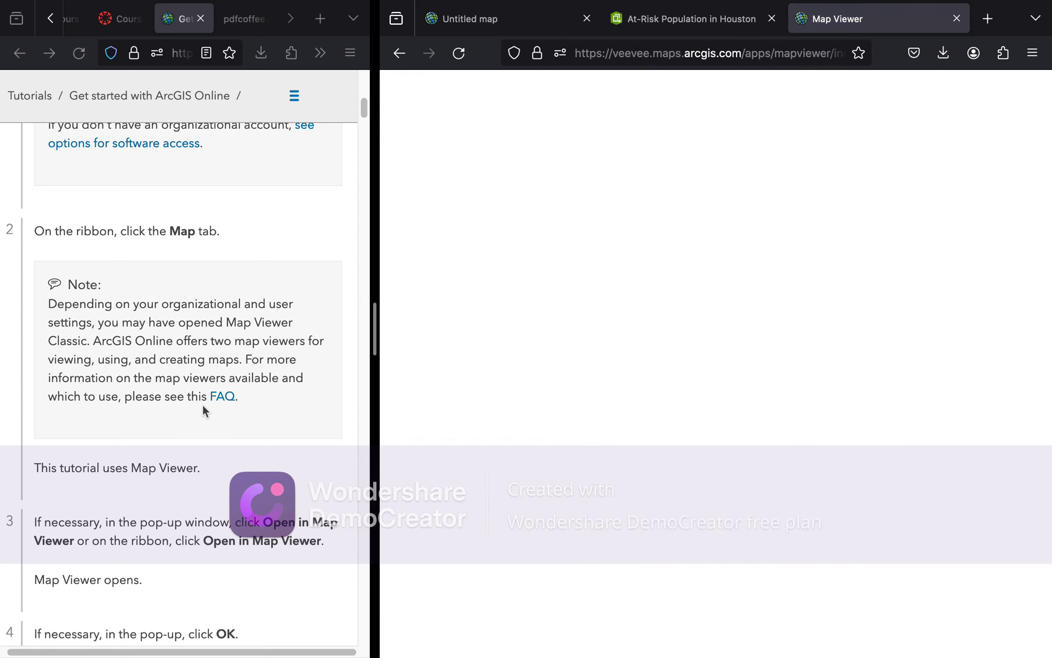
# Advance the tutorial to step 5 and close the Layers pane of the untitled map
pyautogui.scroll(-5, 231, 399)
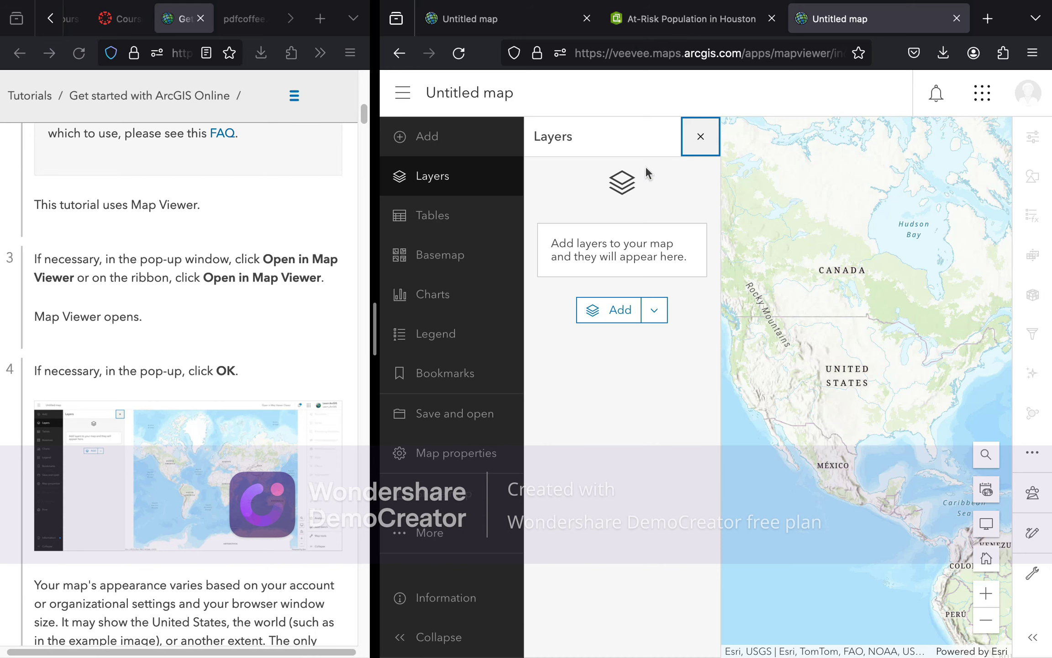
pyautogui.scroll(-5, 240, 394)
pyautogui.scroll(-9, 239, 394)
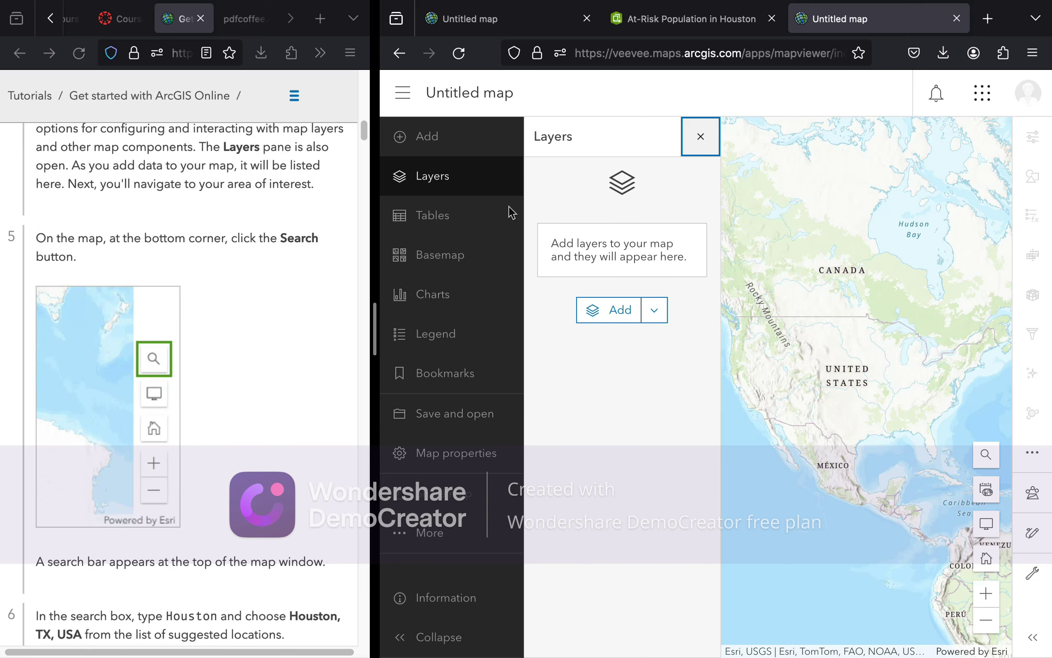
pyautogui.click(694, 136)
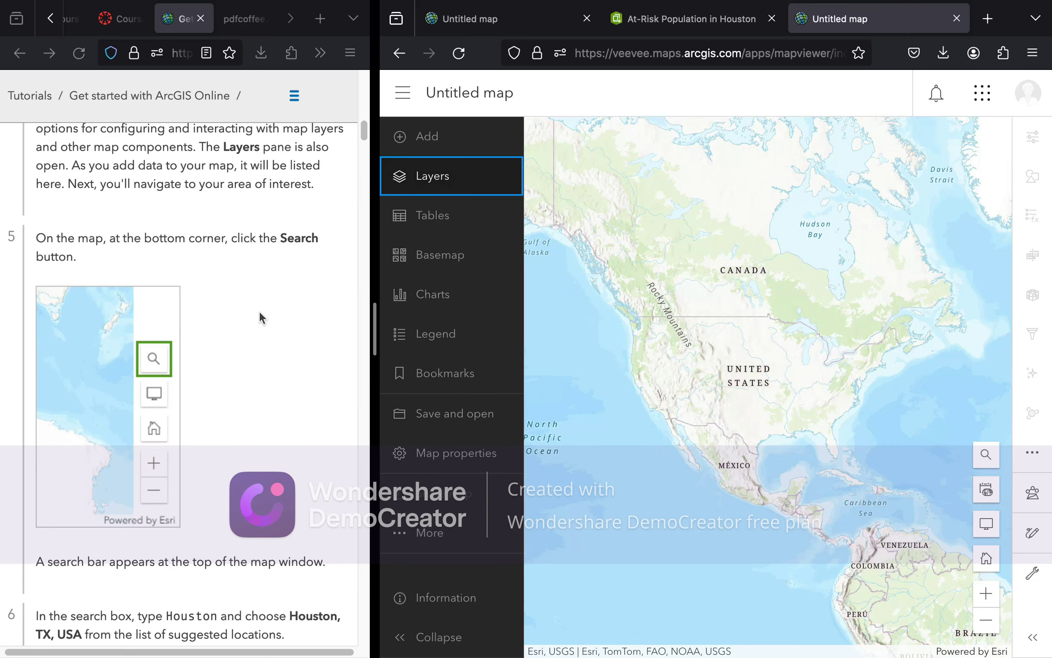
# Read the tutorial's explanation of the default basemap and the Contents and Settings toolbars
pyautogui.scroll(6, 259, 311)
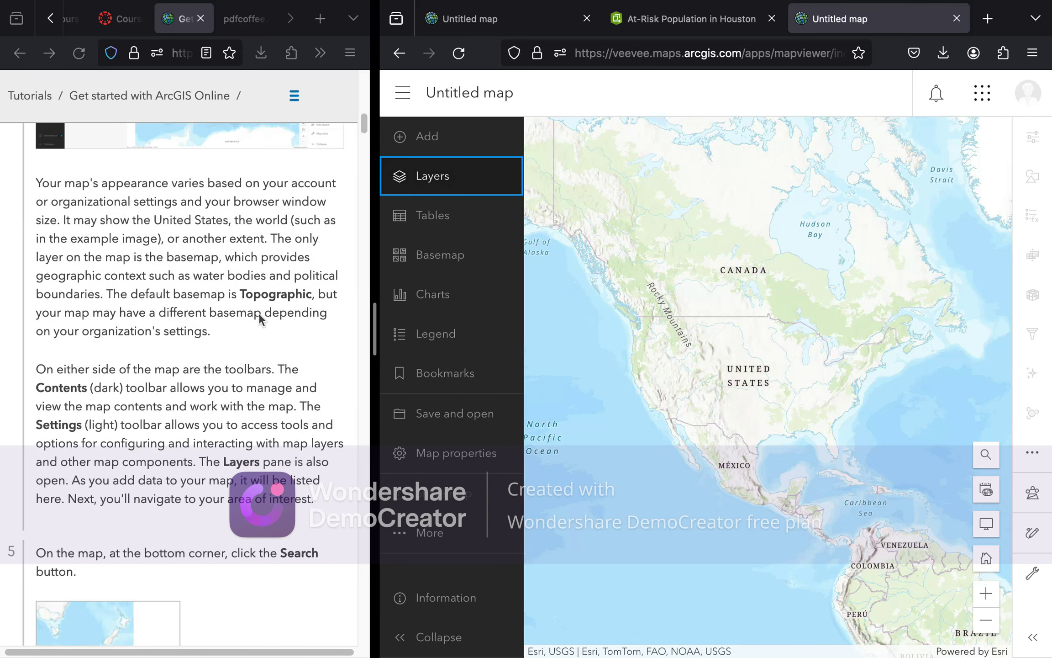
pyautogui.scroll(4, 258, 315)
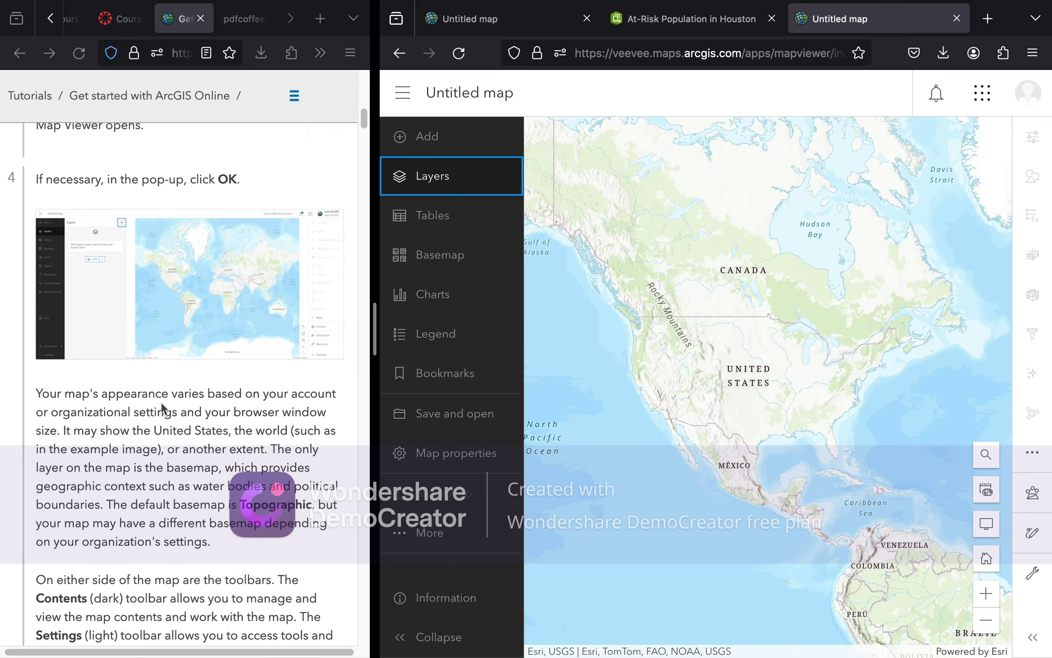
pyautogui.scroll(-1, 224, 342)
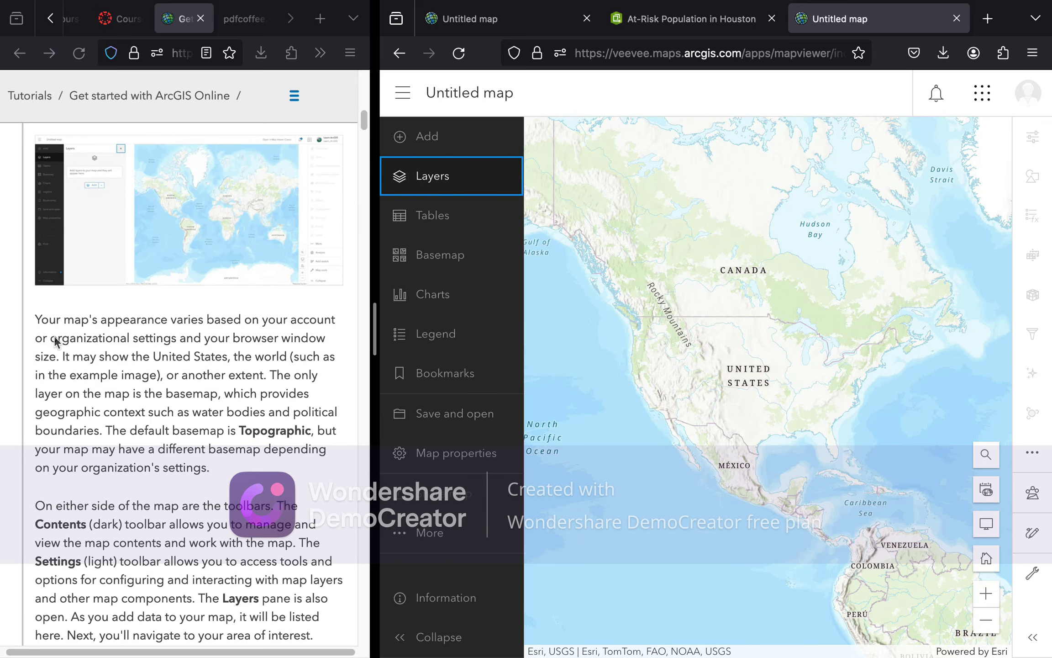
pyautogui.scroll(-1, 242, 277)
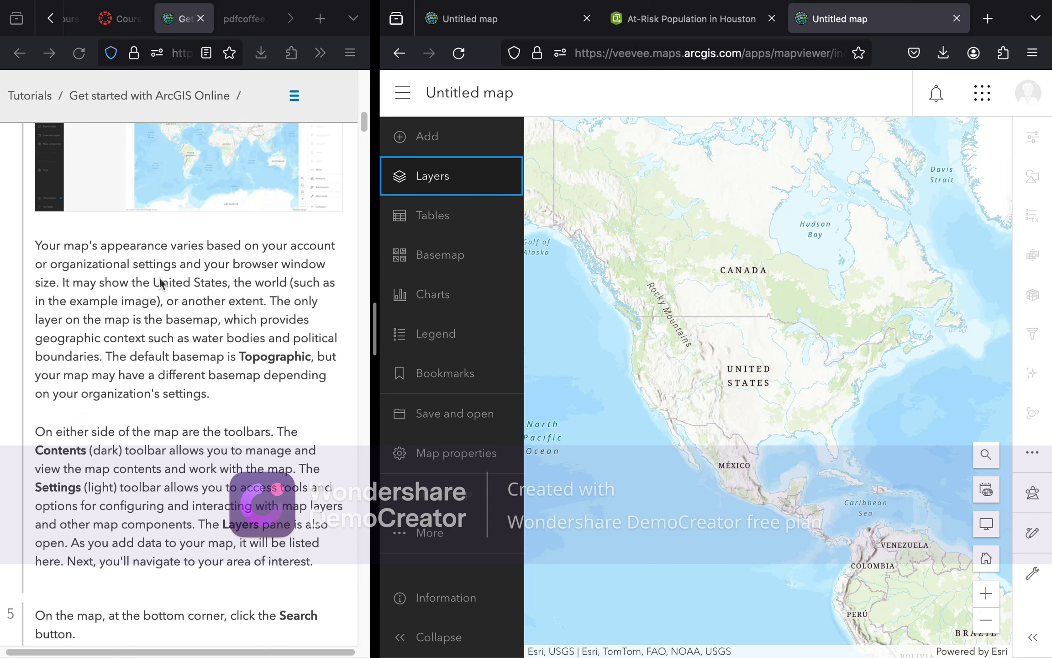
pyautogui.scroll(-3, 147, 285)
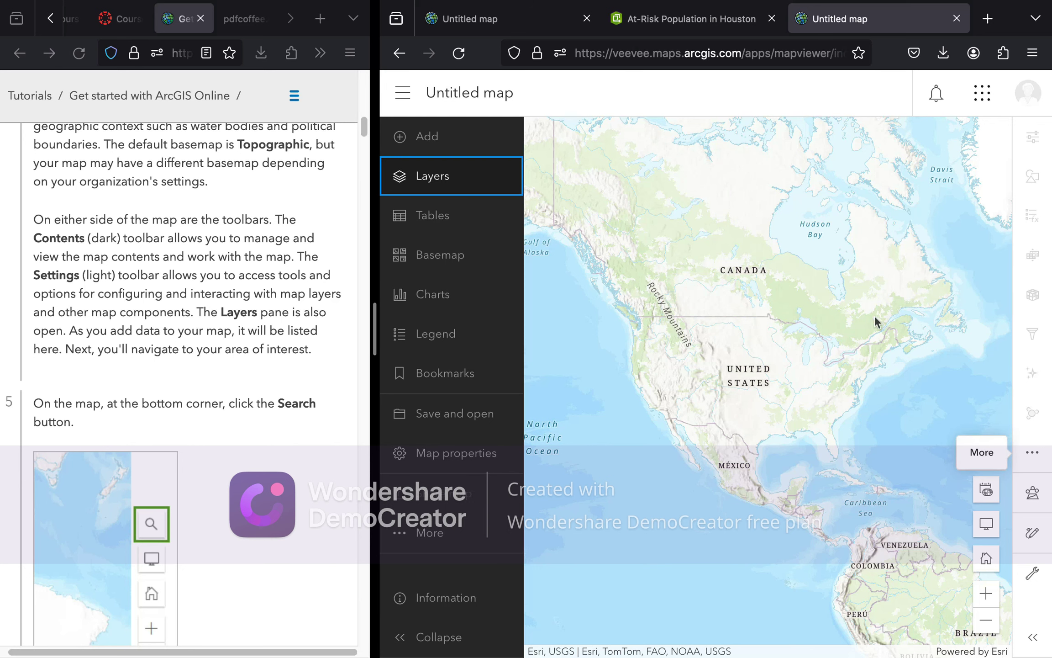
pyautogui.scroll(-3, 244, 389)
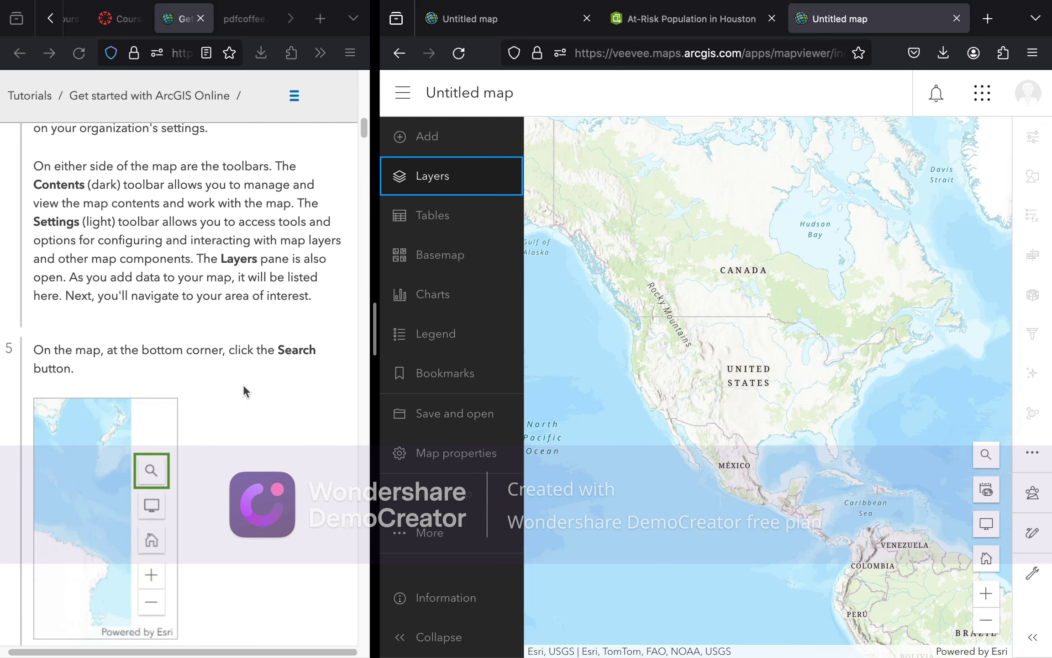
# Reopen the Layers pane for a look, close it again and return to the tutorial's location search steps
pyautogui.click(453, 176)
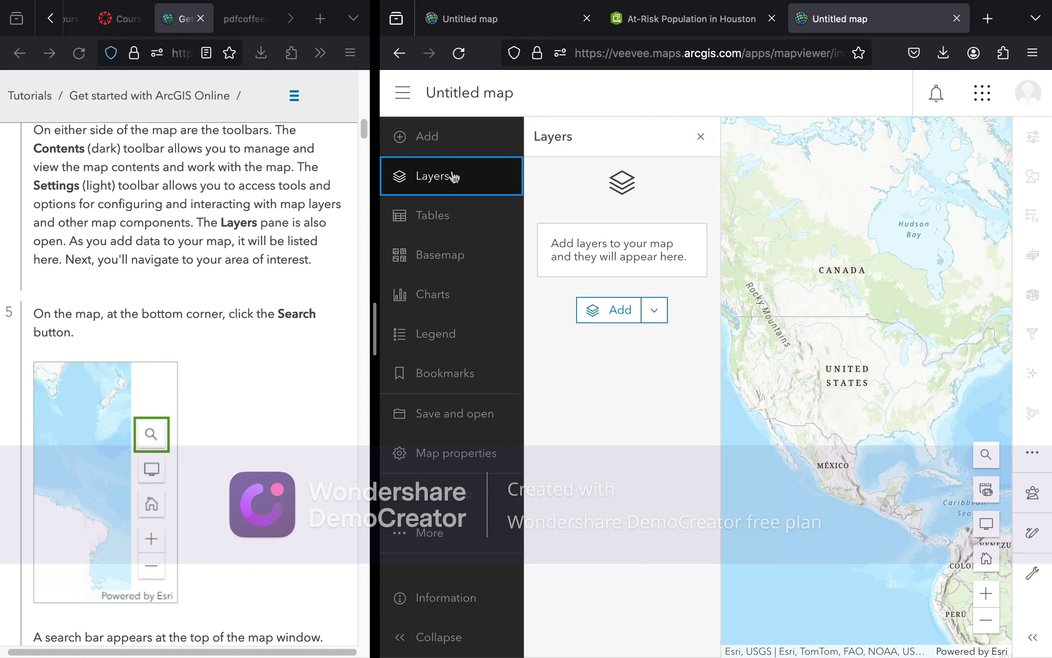
pyautogui.click(699, 136)
pyautogui.scroll(-4, 291, 321)
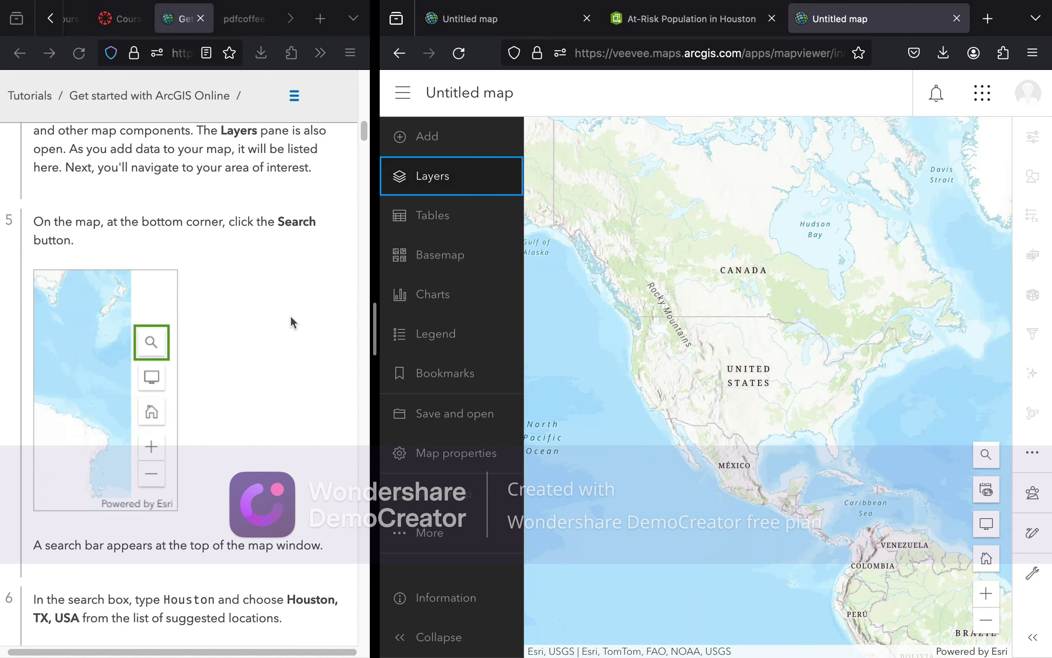
# Search the map for Houston and go to the suggested location Houston, TX, USA
pyautogui.scroll(-3, 290, 315)
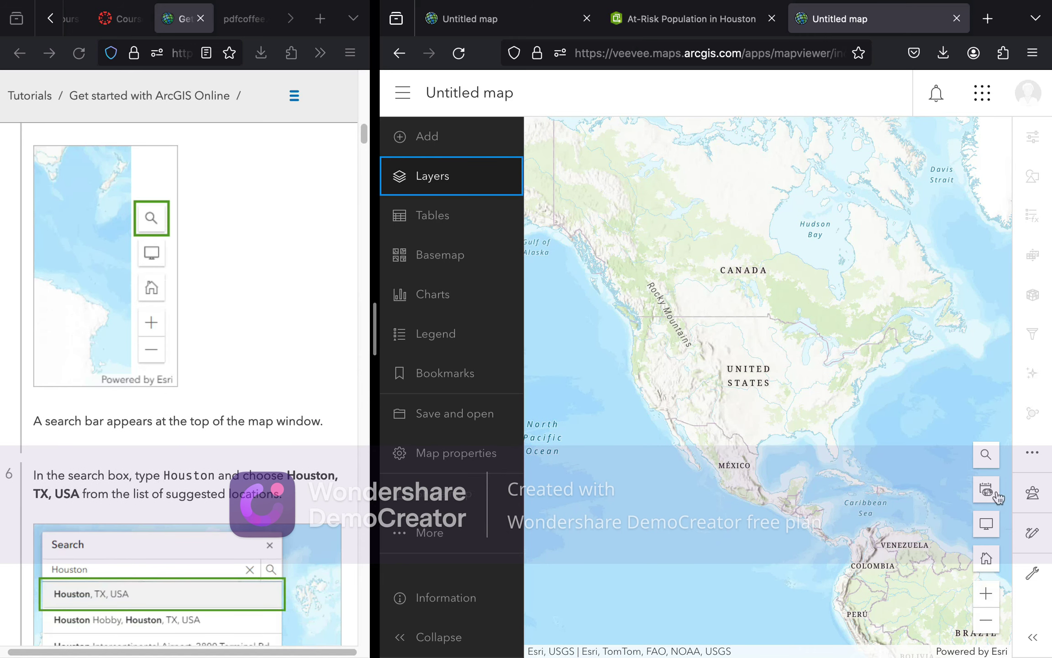
pyautogui.click(988, 458)
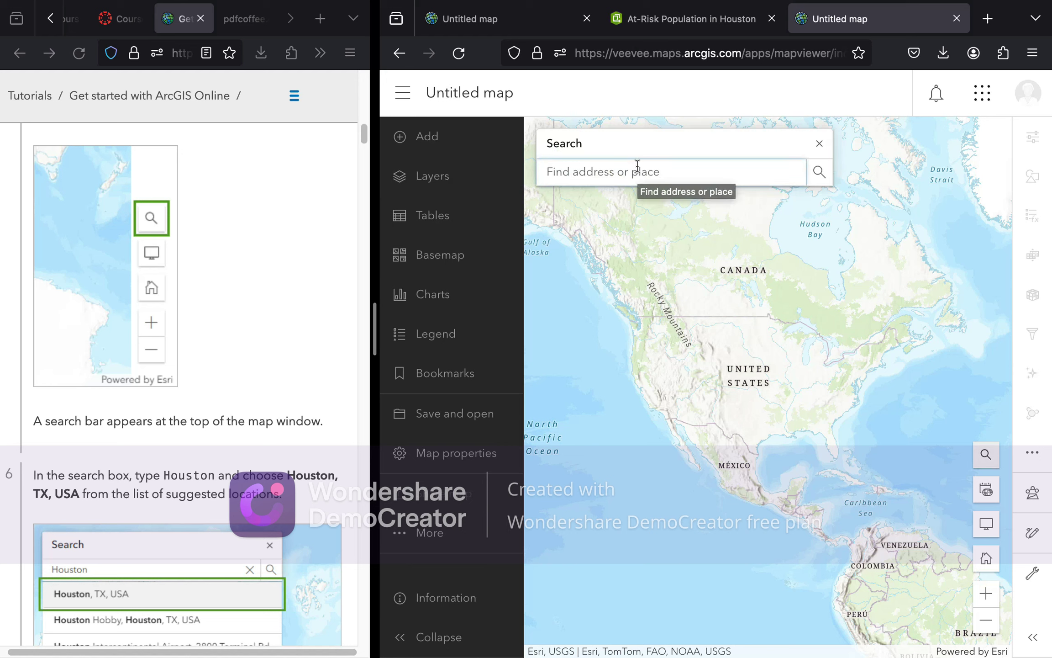
pyautogui.write('H')
pyautogui.write('oust')
pyautogui.press('BackSpace')
pyautogui.write('ston')
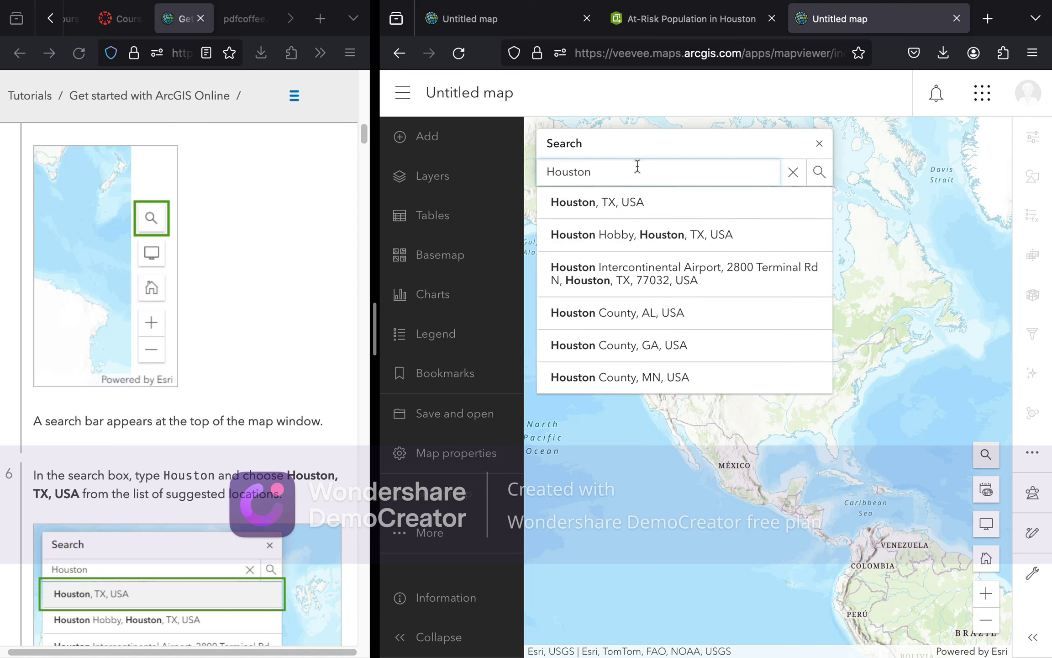
pyautogui.click(656, 207)
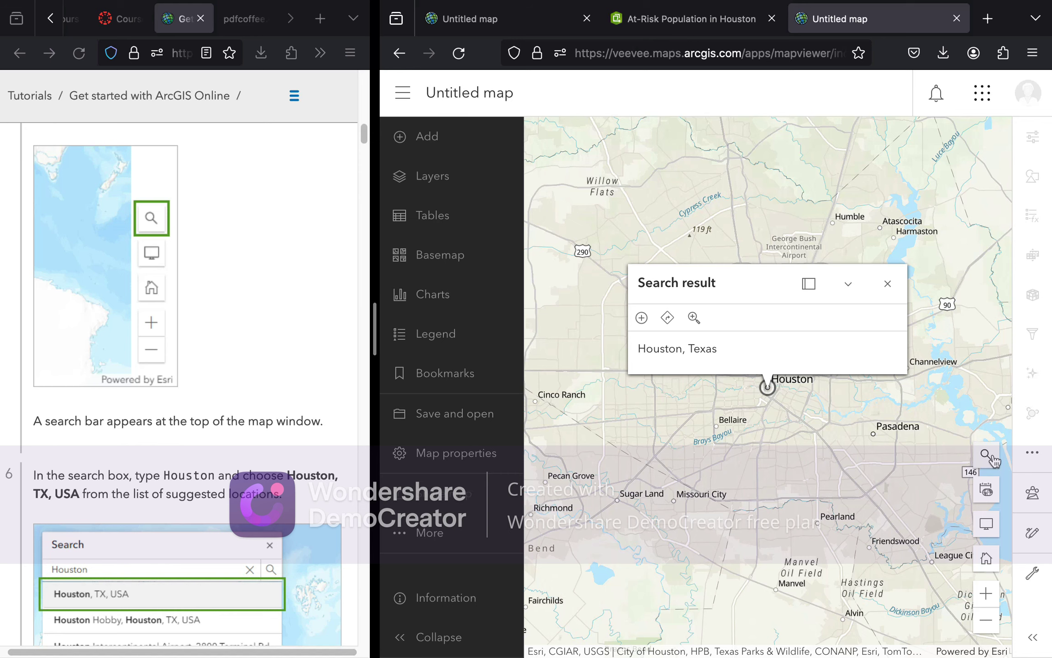
# Advance the tutorial to its Add a layer section and close the Search result pop-up on the map
pyautogui.scroll(-10, 243, 487)
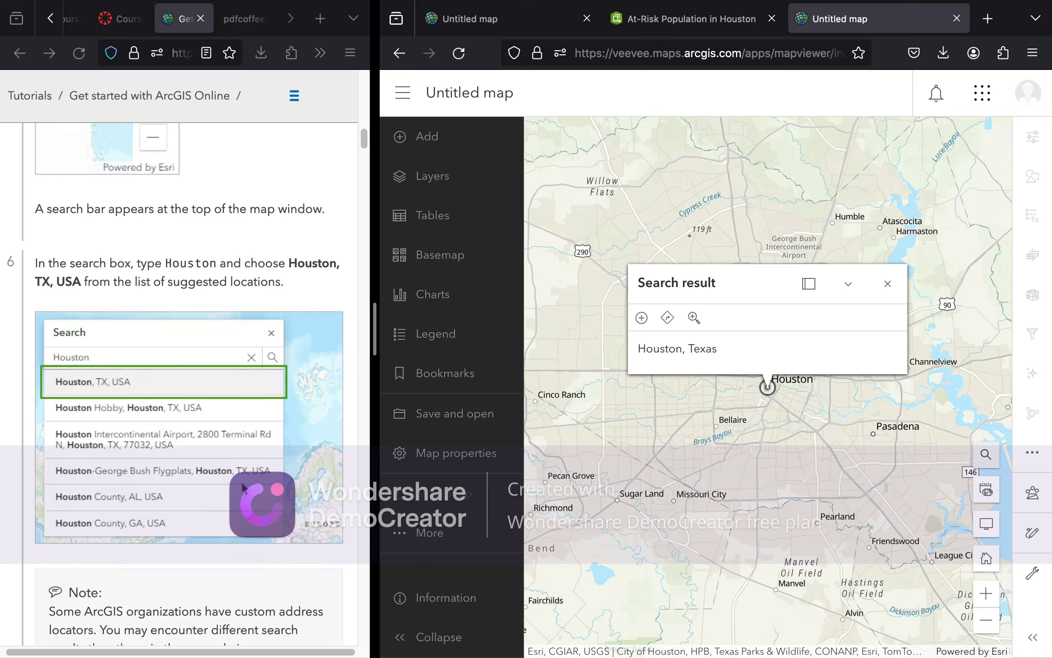
pyautogui.scroll(-6, 243, 487)
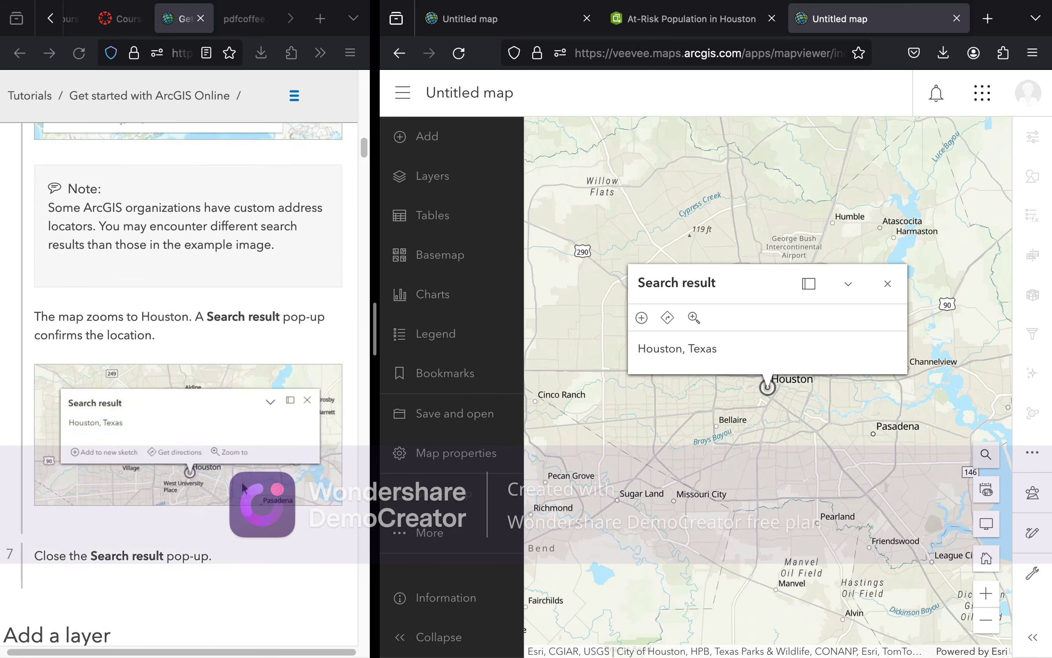
pyautogui.scroll(-6, 243, 488)
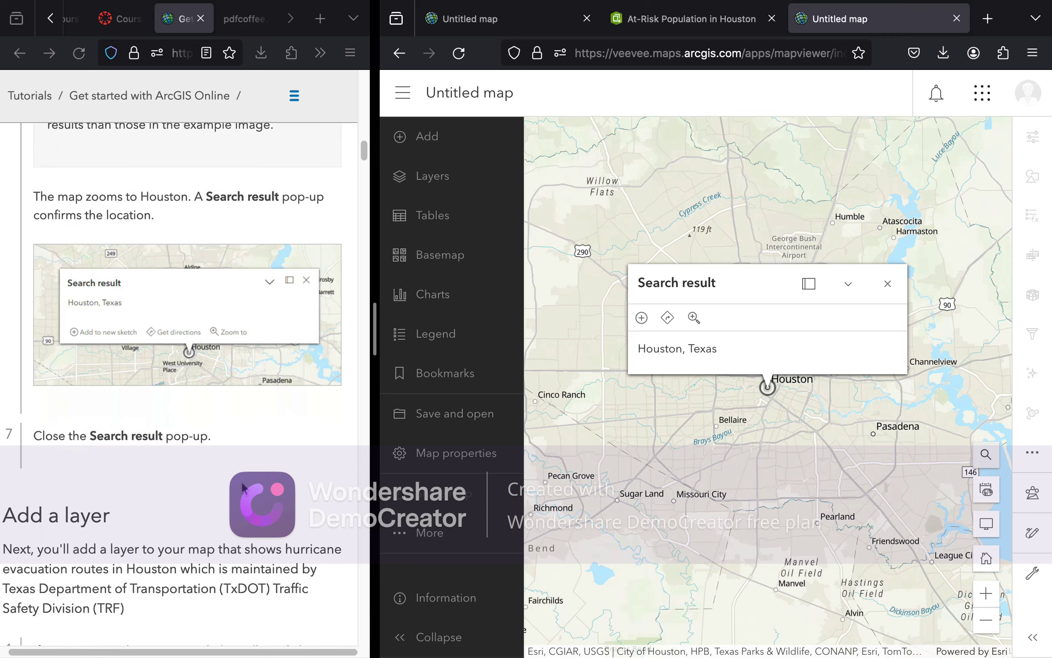
pyautogui.scroll(-3, 243, 487)
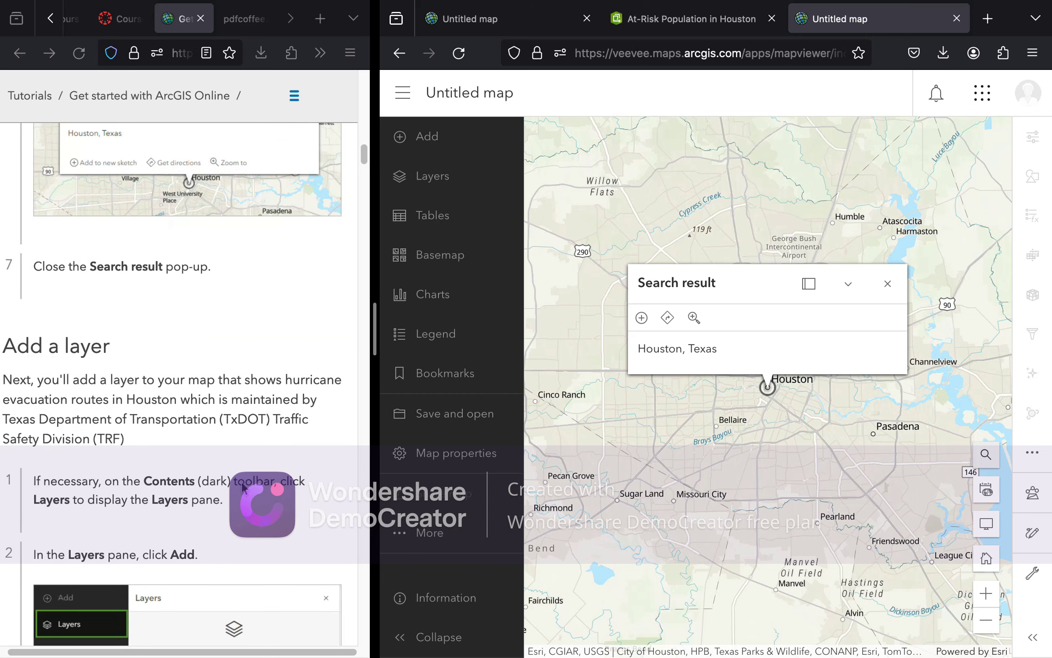
pyautogui.click(886, 287)
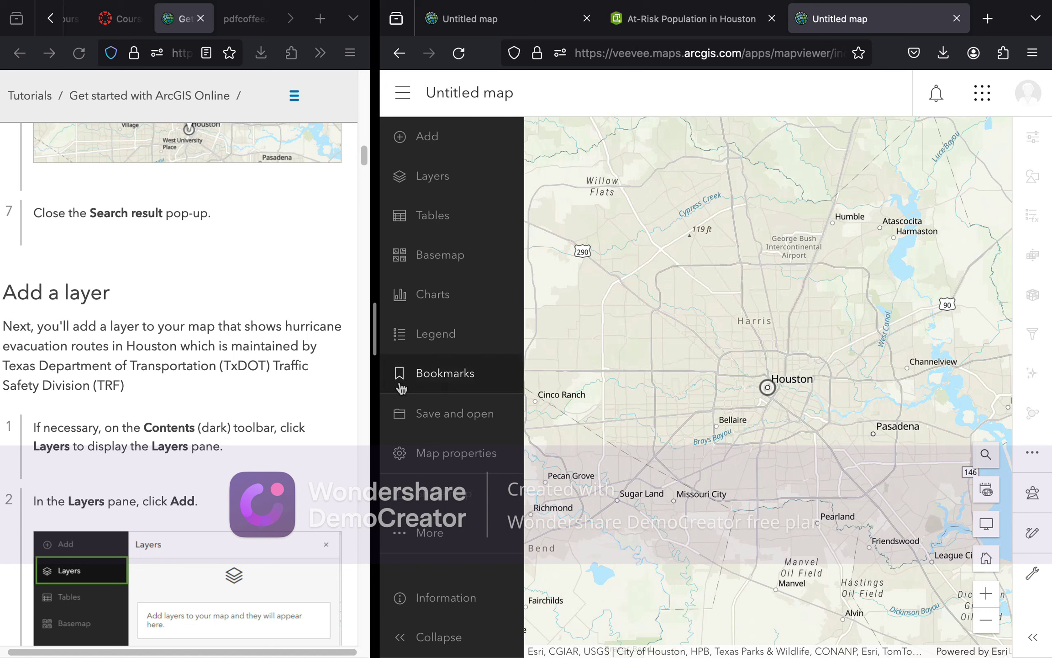
# Follow the first Add a layer instructions by opening the Layers pane and starting to add a layer
pyautogui.scroll(-4, 234, 416)
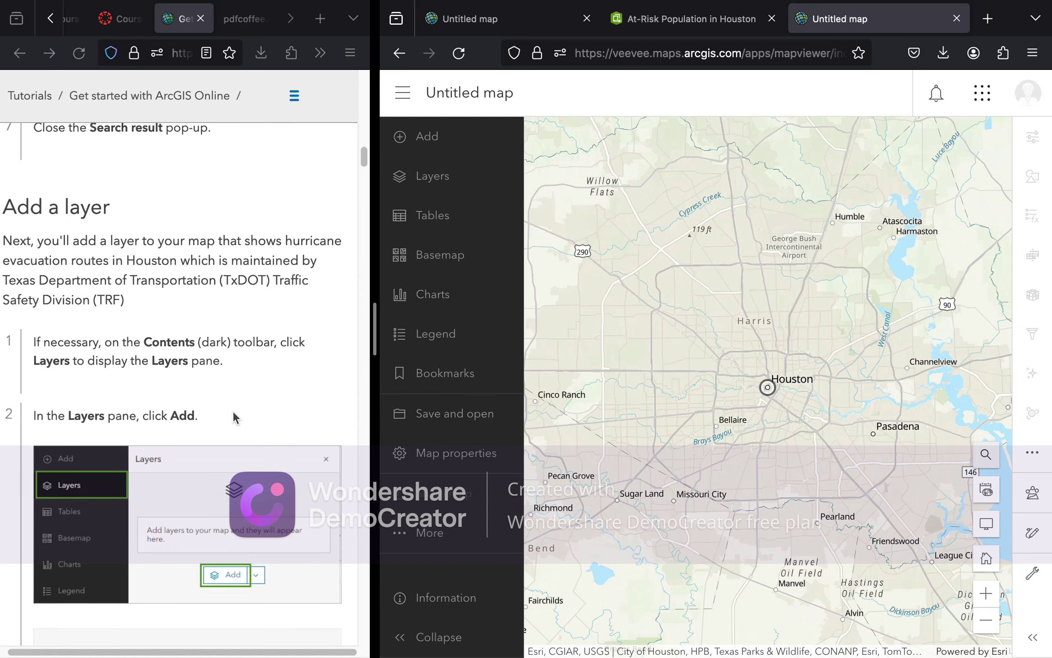
pyautogui.scroll(-2, 233, 416)
pyautogui.scroll(-3, 234, 416)
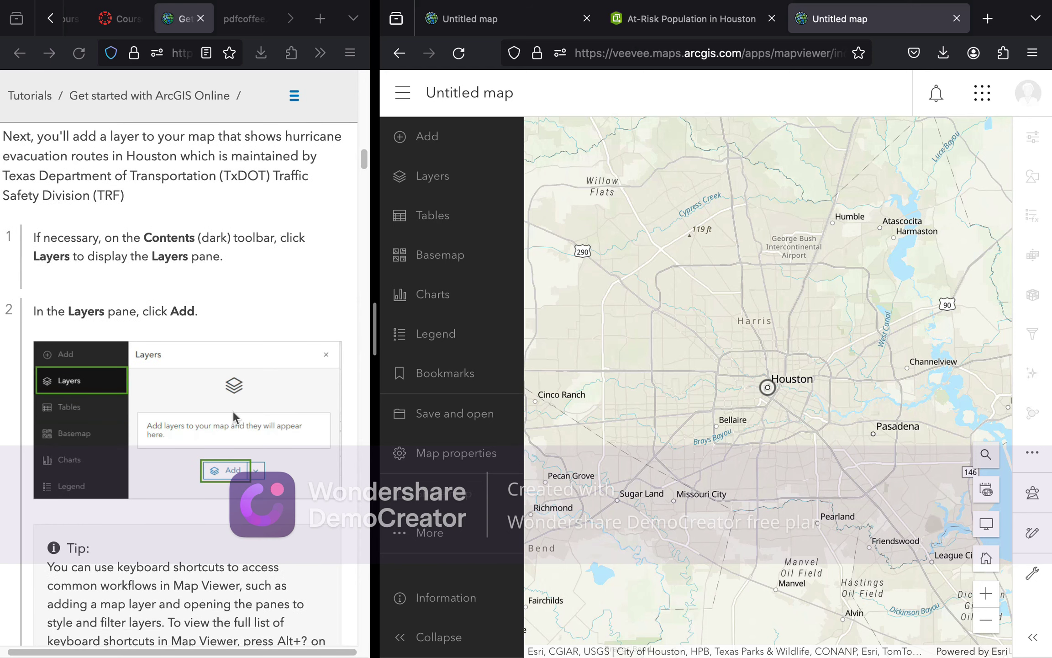
pyautogui.scroll(-1, 233, 412)
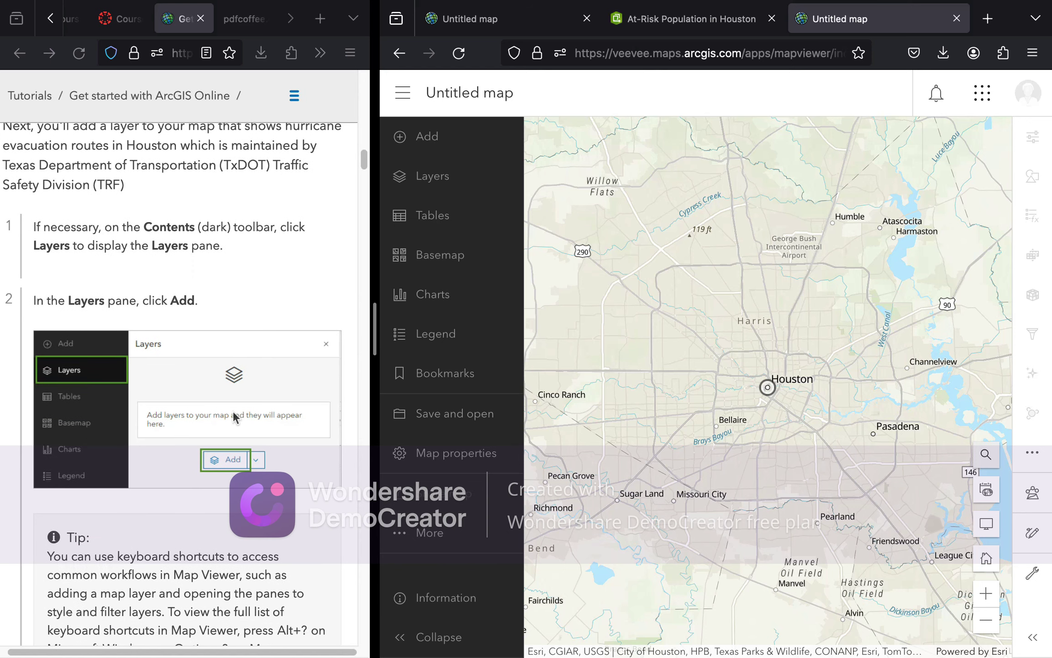
pyautogui.scroll(-1, 234, 416)
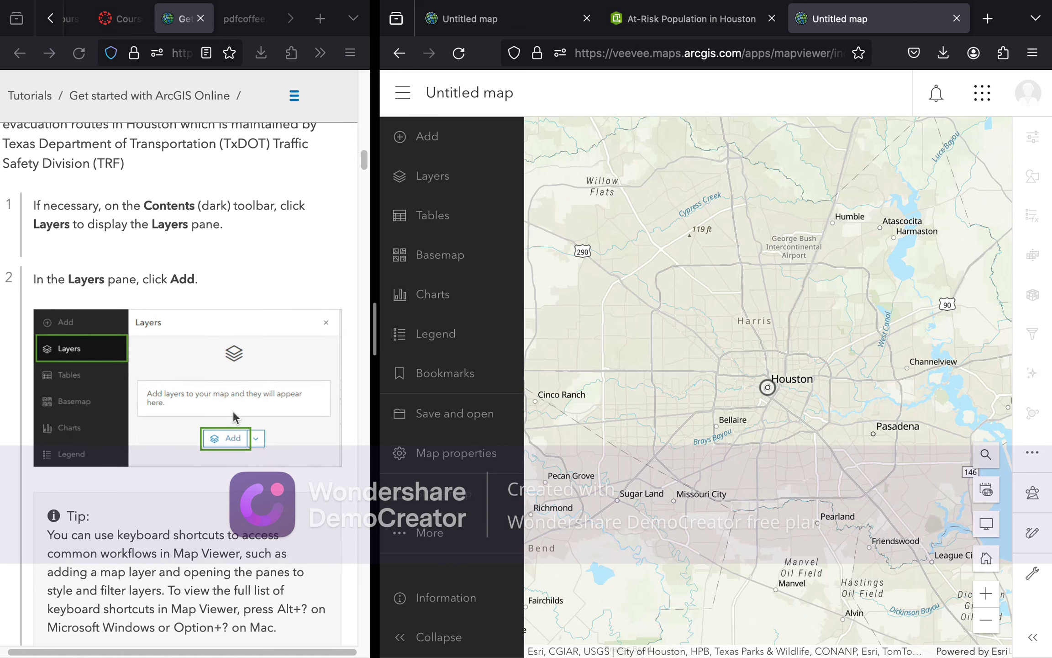
pyautogui.click(459, 190)
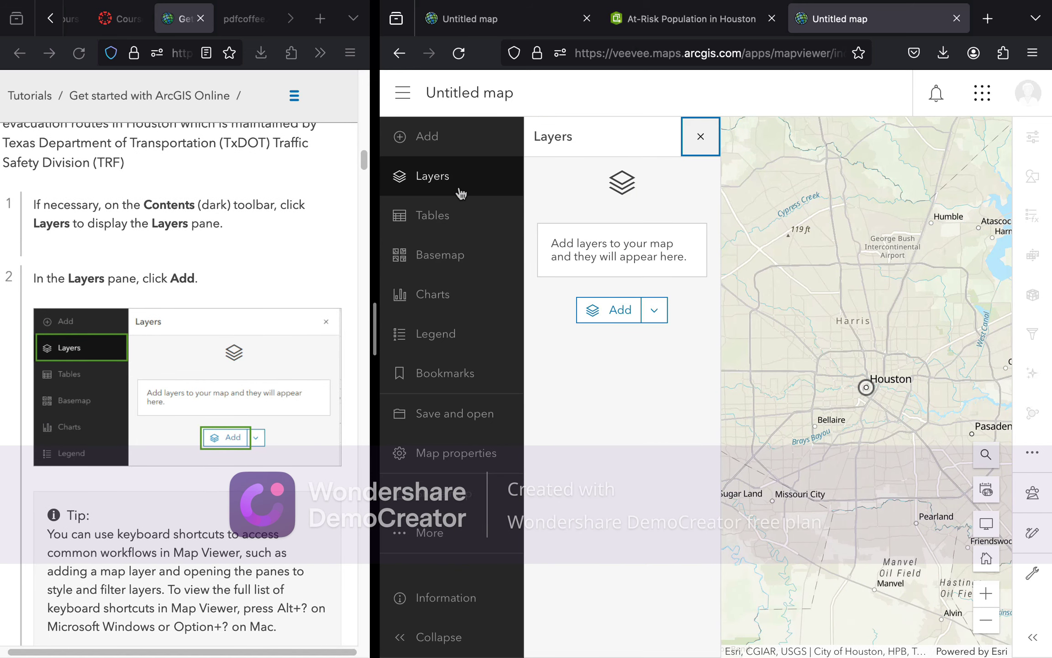
pyautogui.scroll(-5, 224, 271)
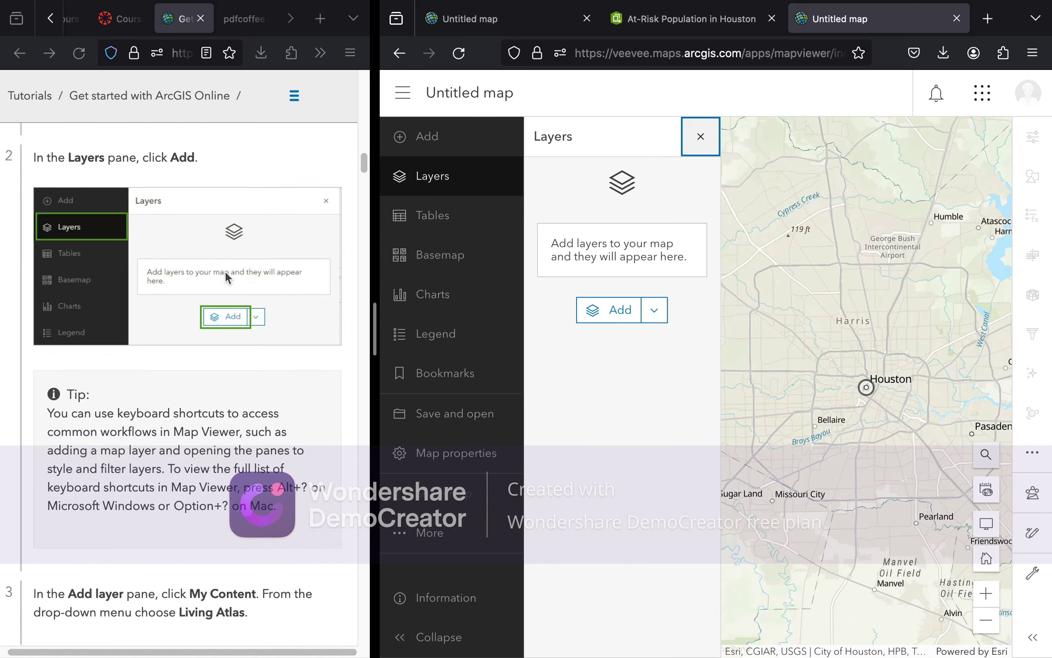
pyautogui.click(620, 312)
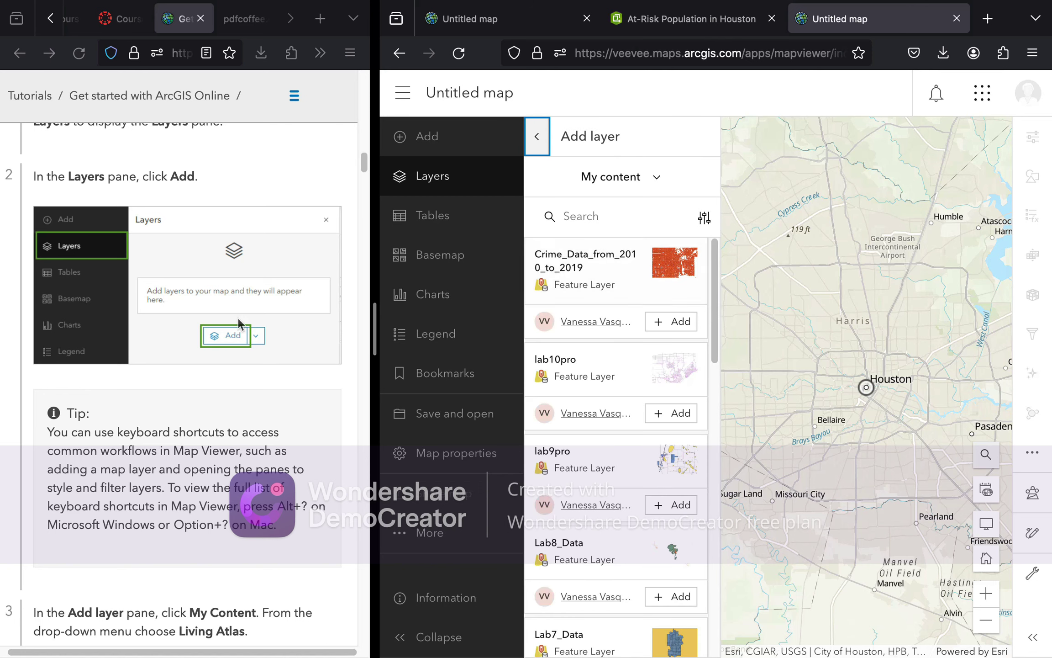
# Advance the tutorial to steps 3 to 5 and switch the layer source from My content to Living Atlas
pyautogui.scroll(-2, 241, 325)
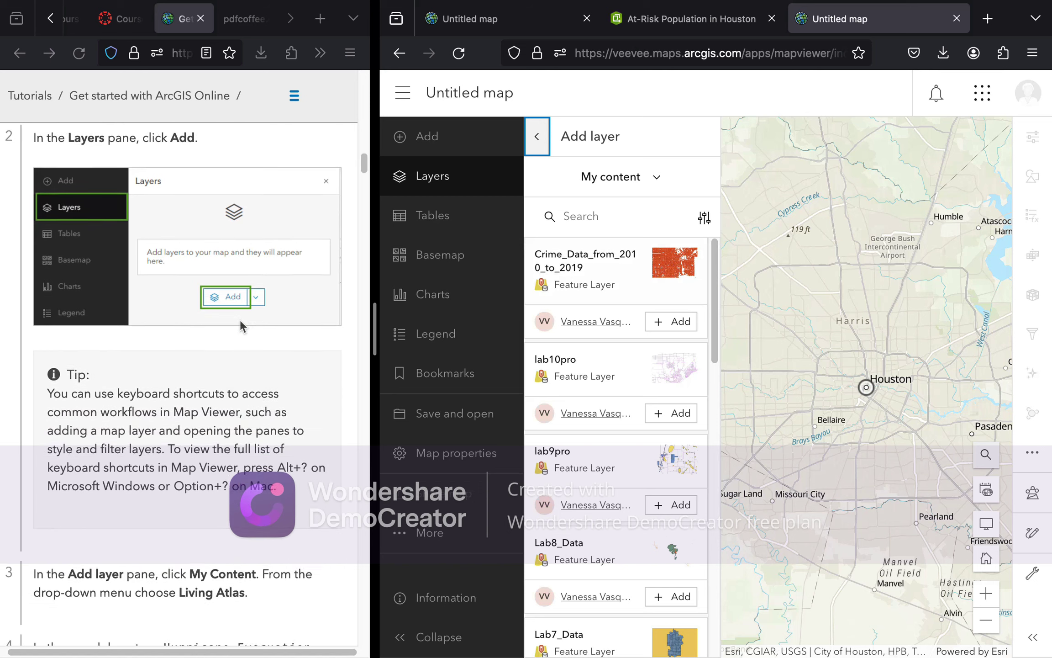
pyautogui.click(658, 192)
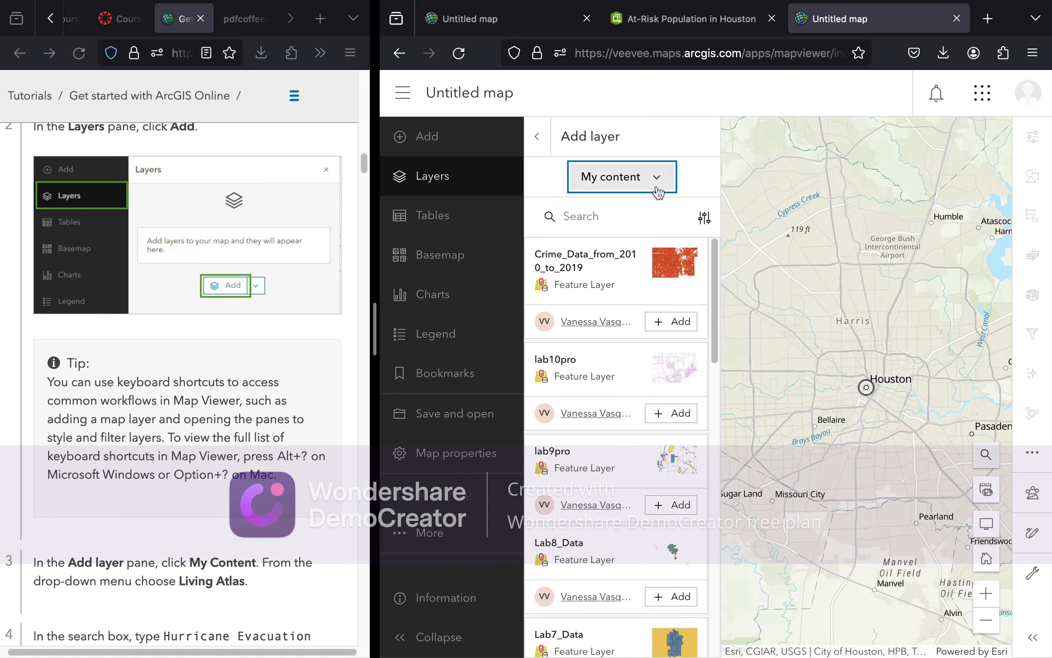
pyautogui.click(688, 169)
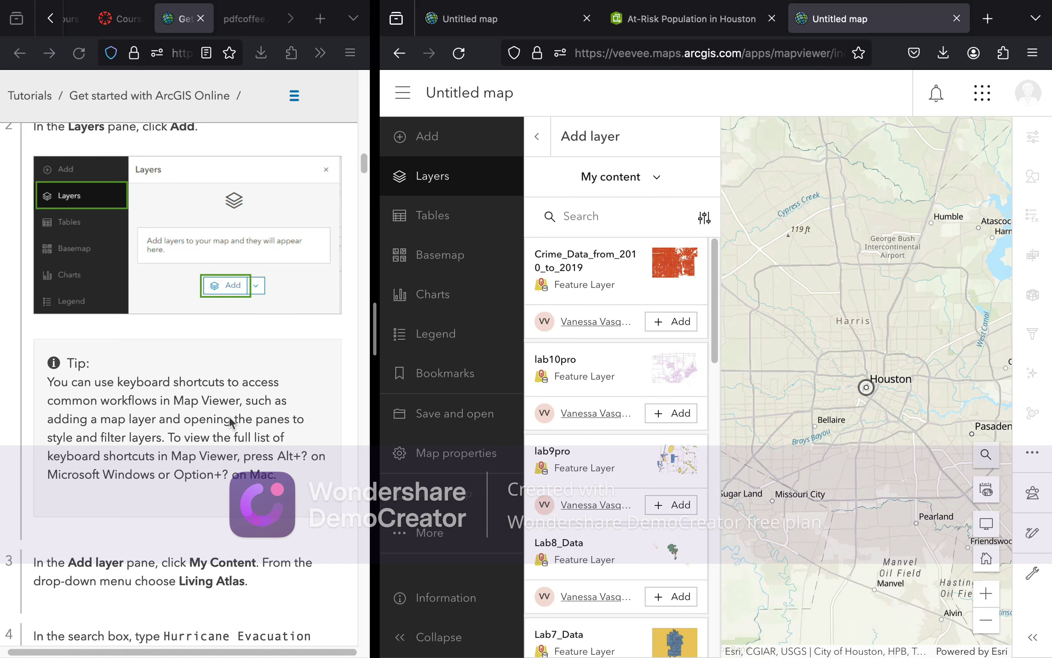
pyautogui.scroll(2, 231, 423)
pyautogui.scroll(-5, 229, 421)
pyautogui.scroll(-2, 228, 416)
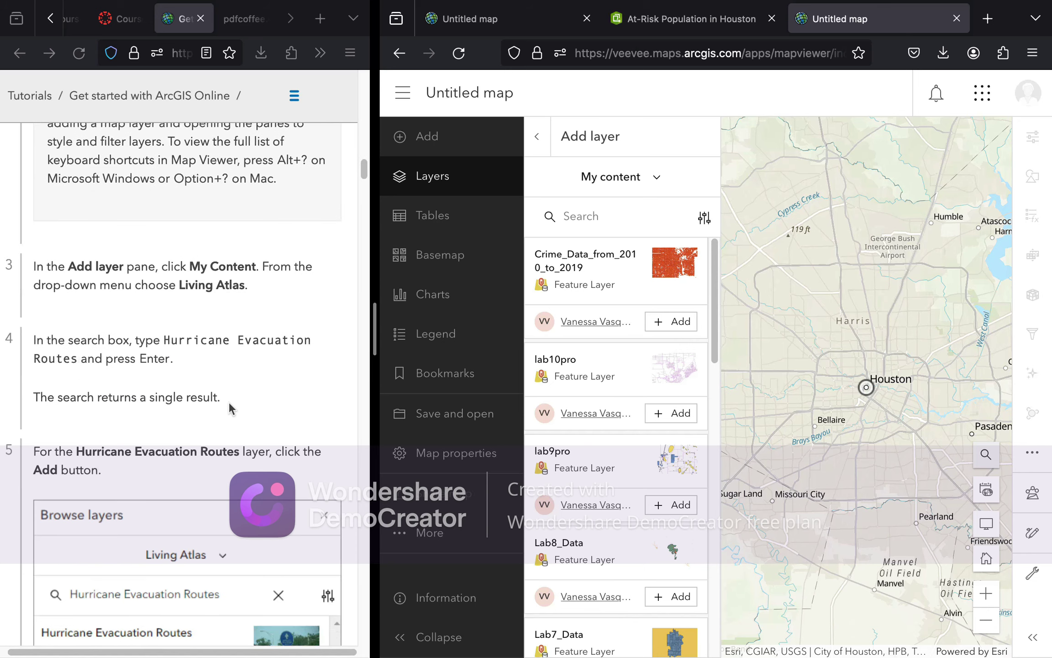
pyautogui.scroll(-1, 228, 404)
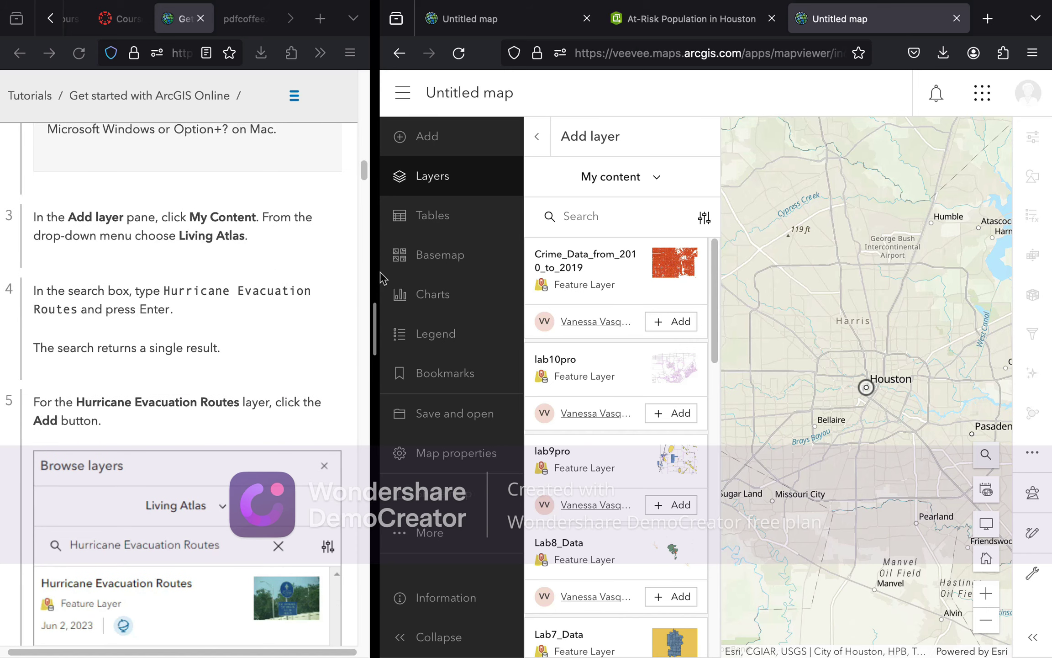
pyautogui.click(658, 181)
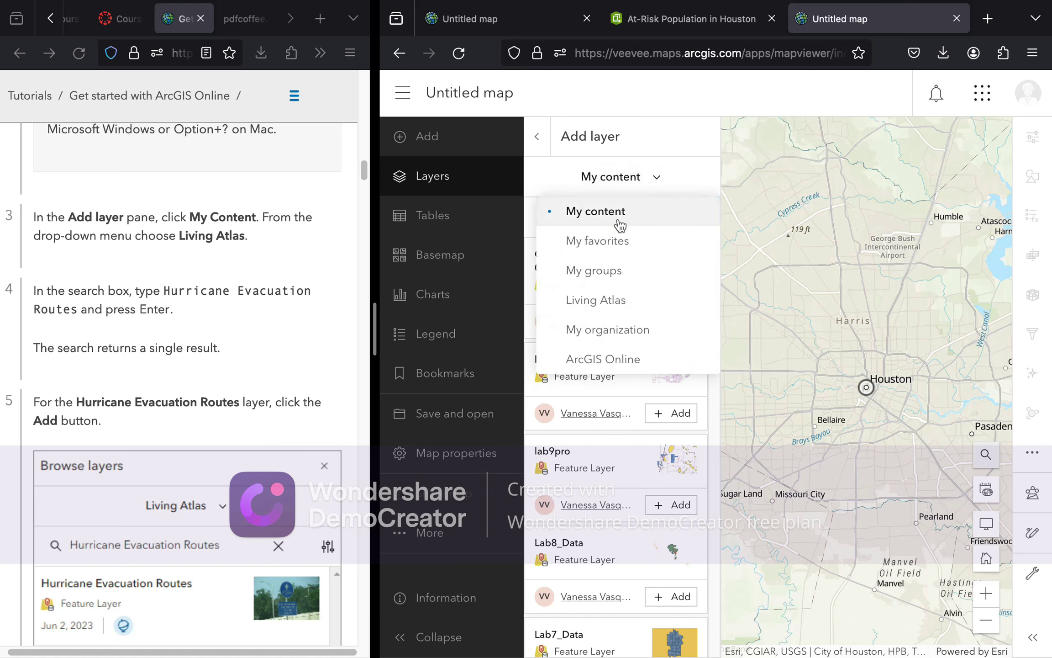
pyautogui.click(629, 303)
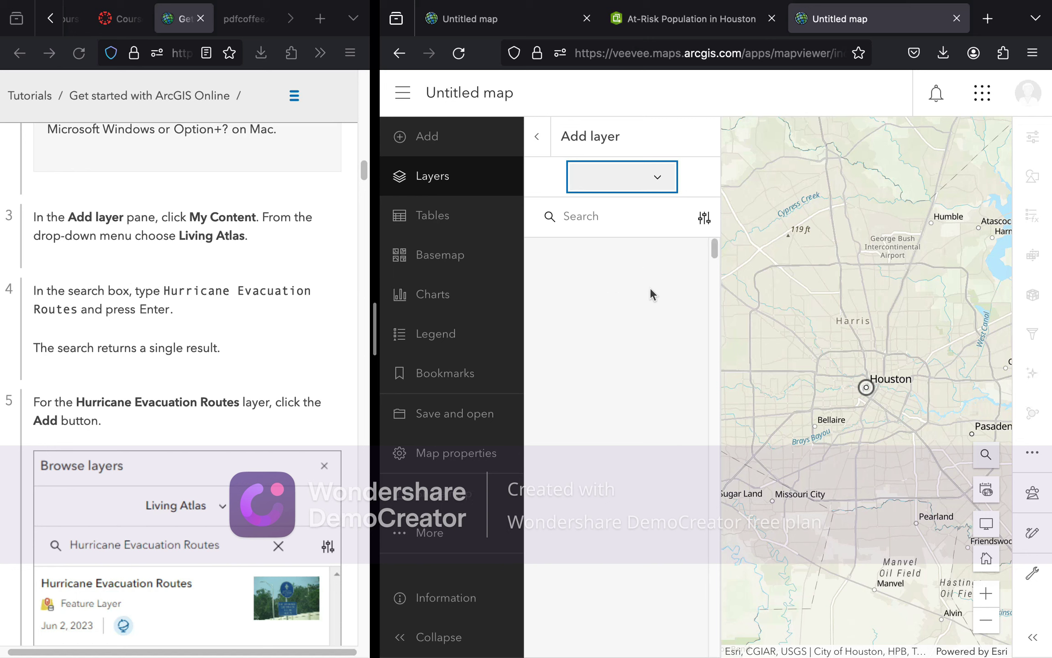
# Search the Living Atlas layers for "Hurricane Evacuation routes"
pyautogui.click(622, 226)
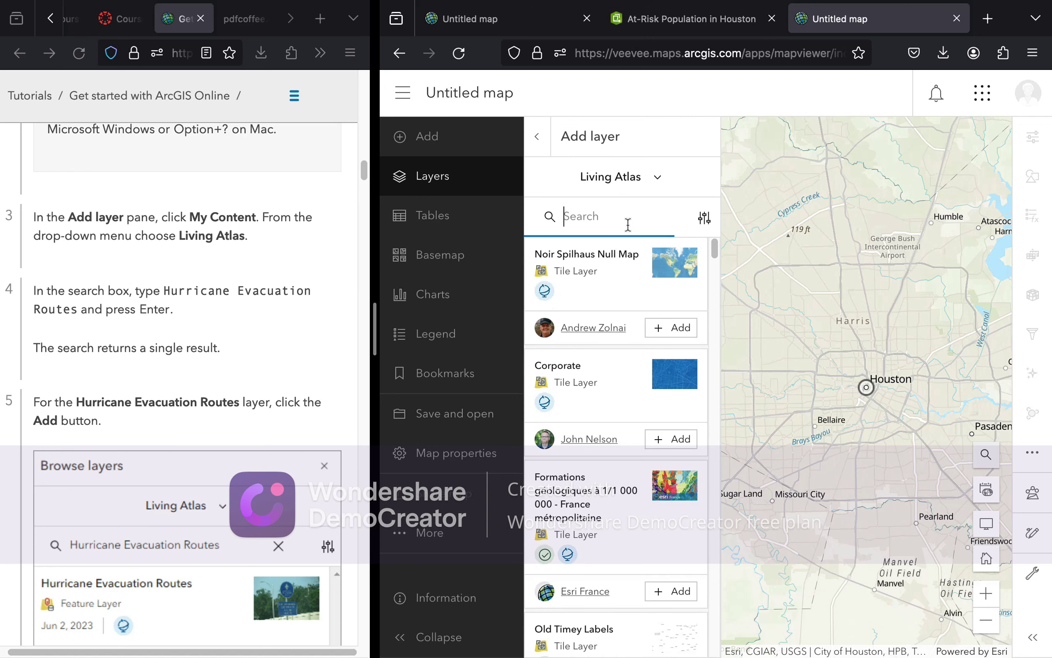
pyautogui.write('H')
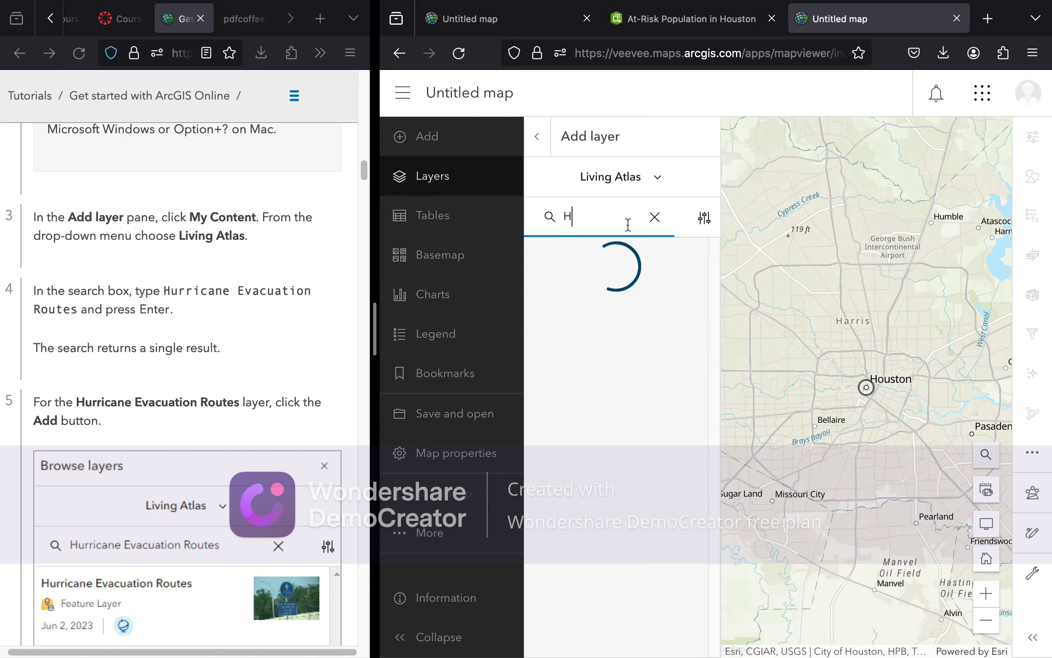
pyautogui.write('urricane')
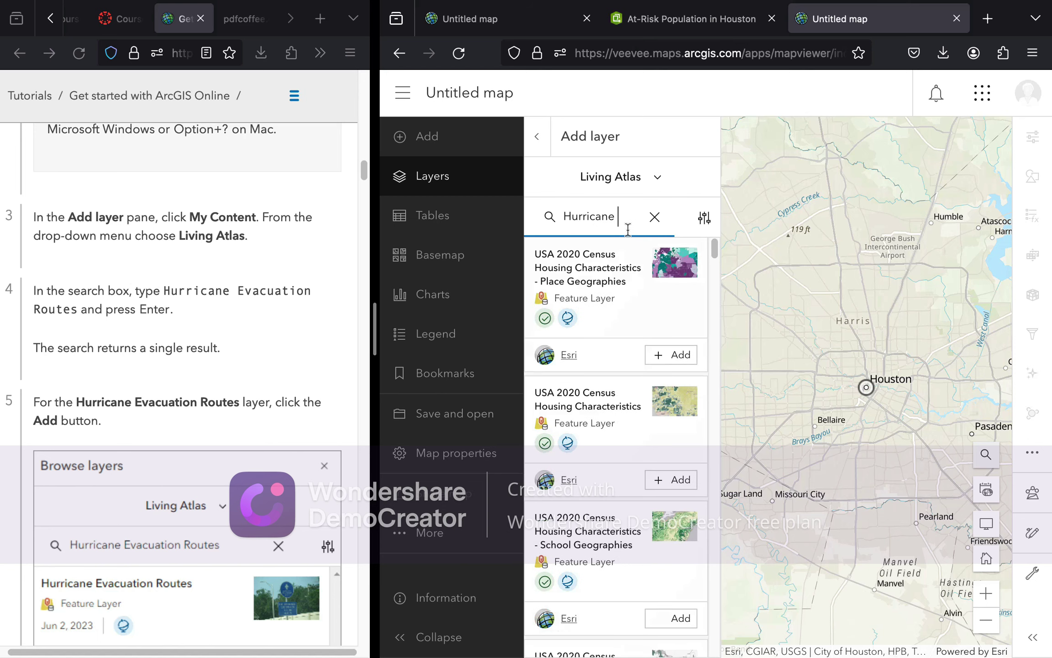
pyautogui.press('Return')
pyautogui.write('Ev')
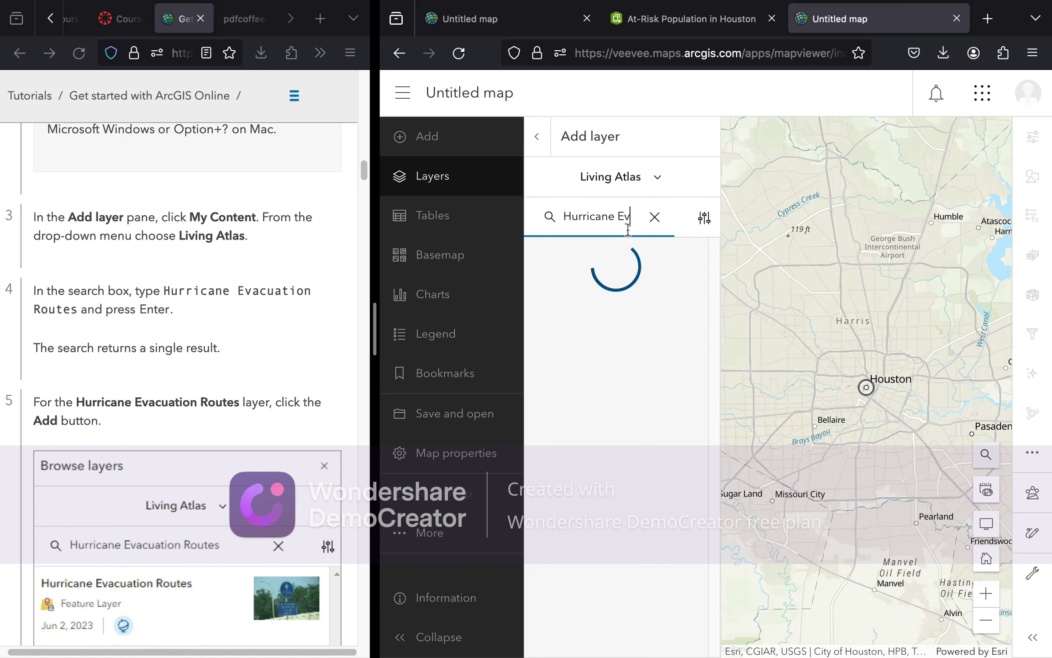
pyautogui.write('acuatiom')
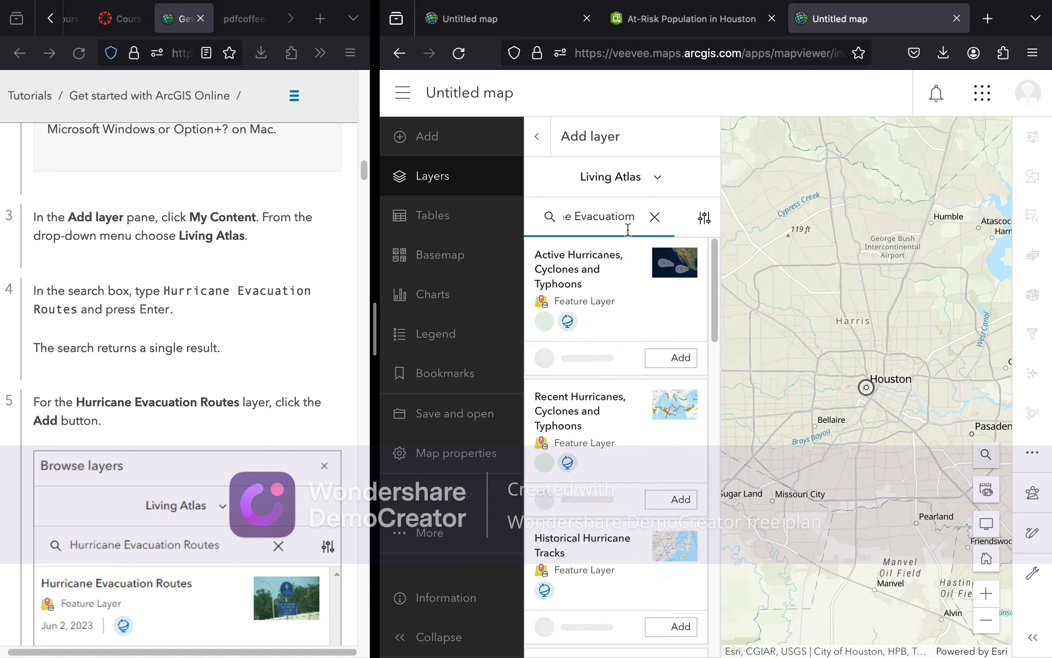
pyautogui.press('BackSpace')
pyautogui.write('n')
pyautogui.press('Return')
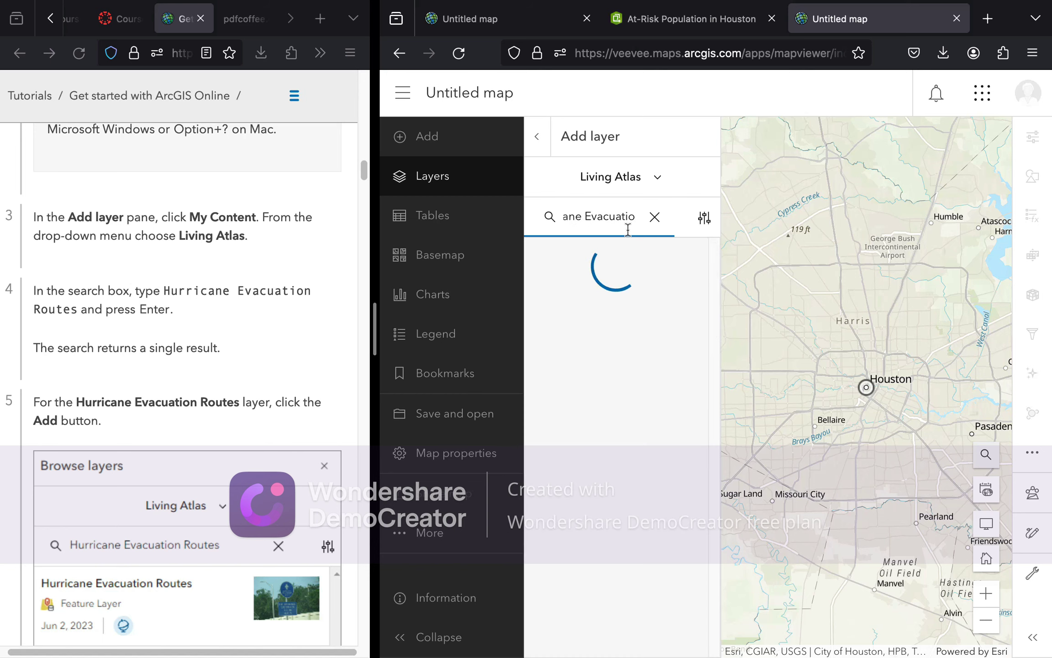
pyautogui.write('r')
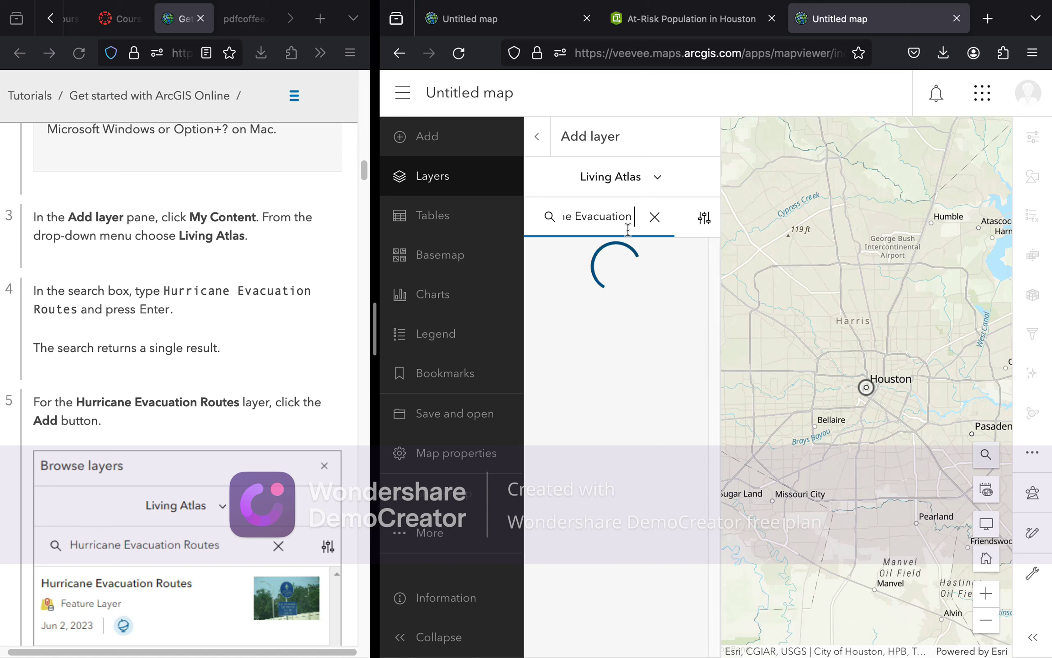
pyautogui.write('outes')
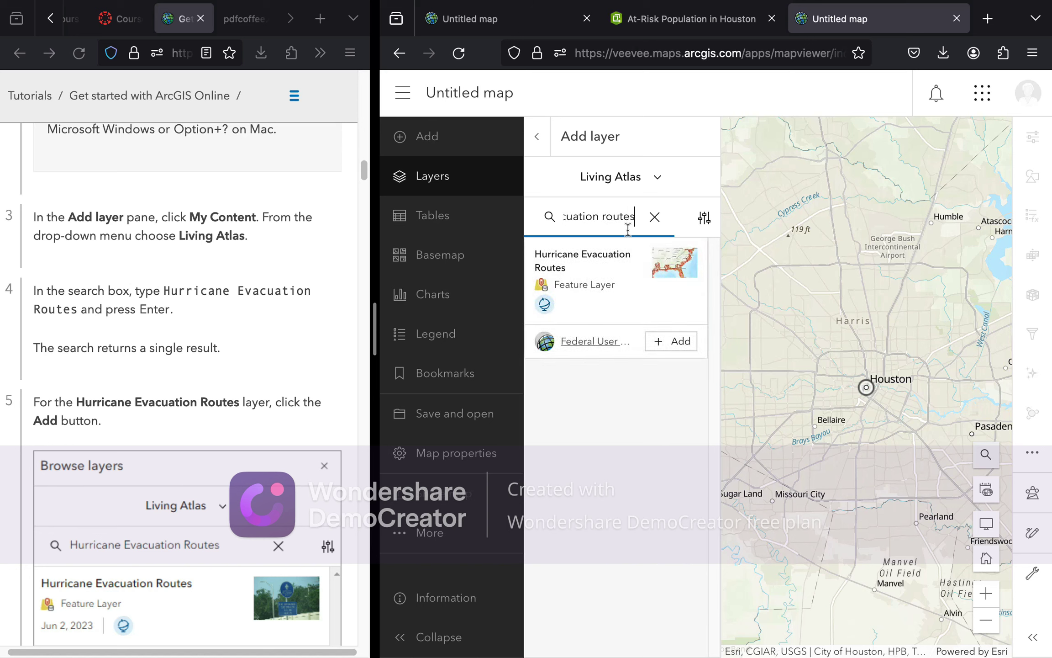
pyautogui.press('Return')
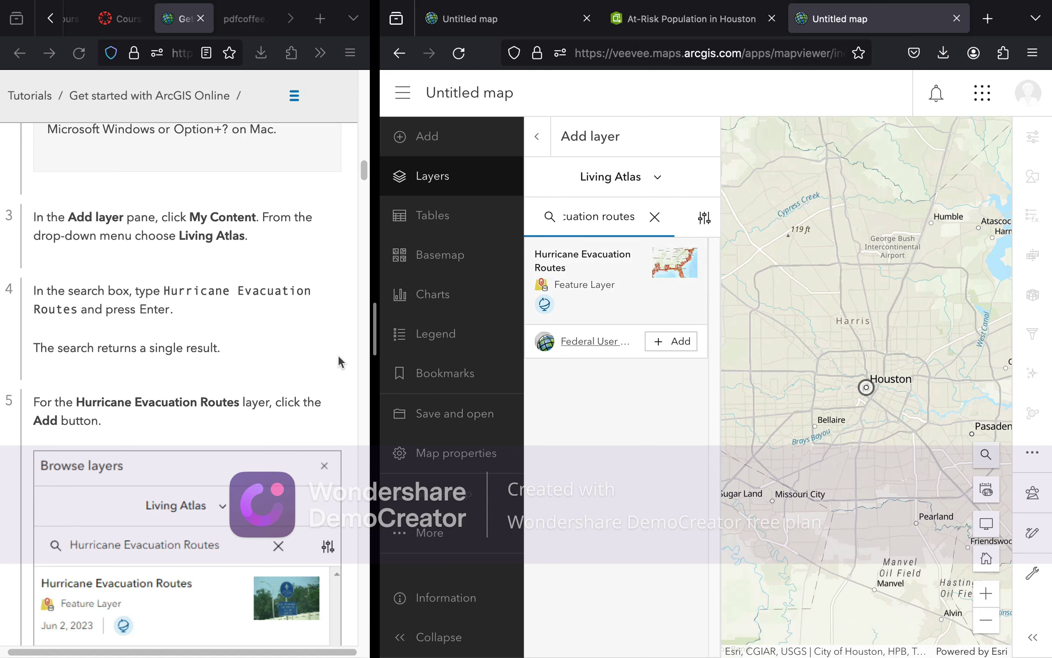
# Advance the tutorial to step 5 and add the Hurricane Evacuation Routes feature layer to the map
pyautogui.scroll(-3, 315, 384)
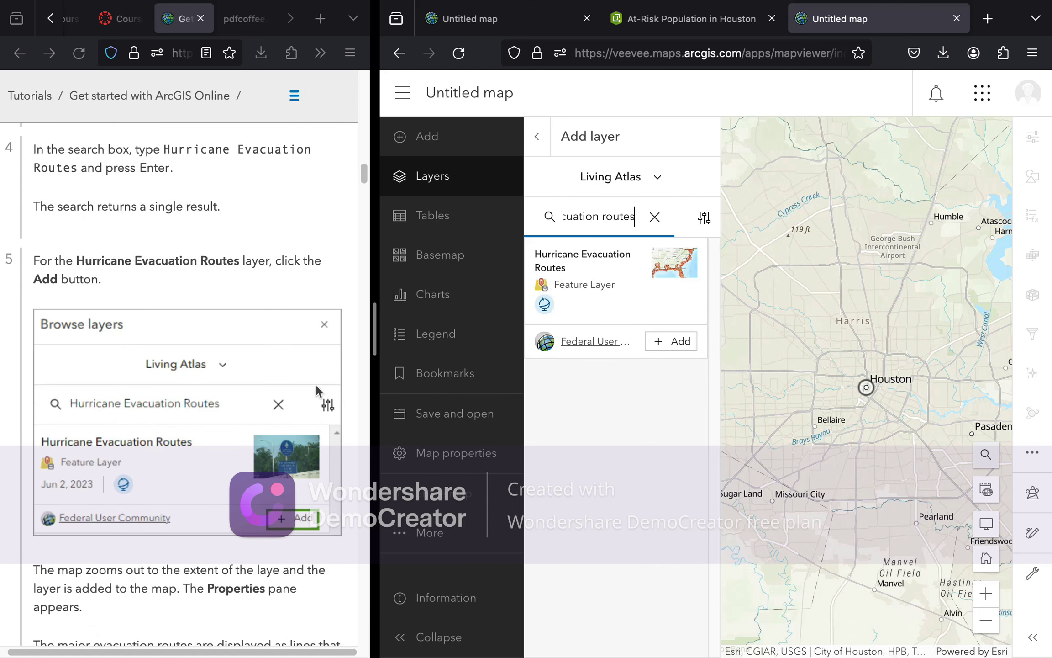
pyautogui.scroll(-2, 315, 384)
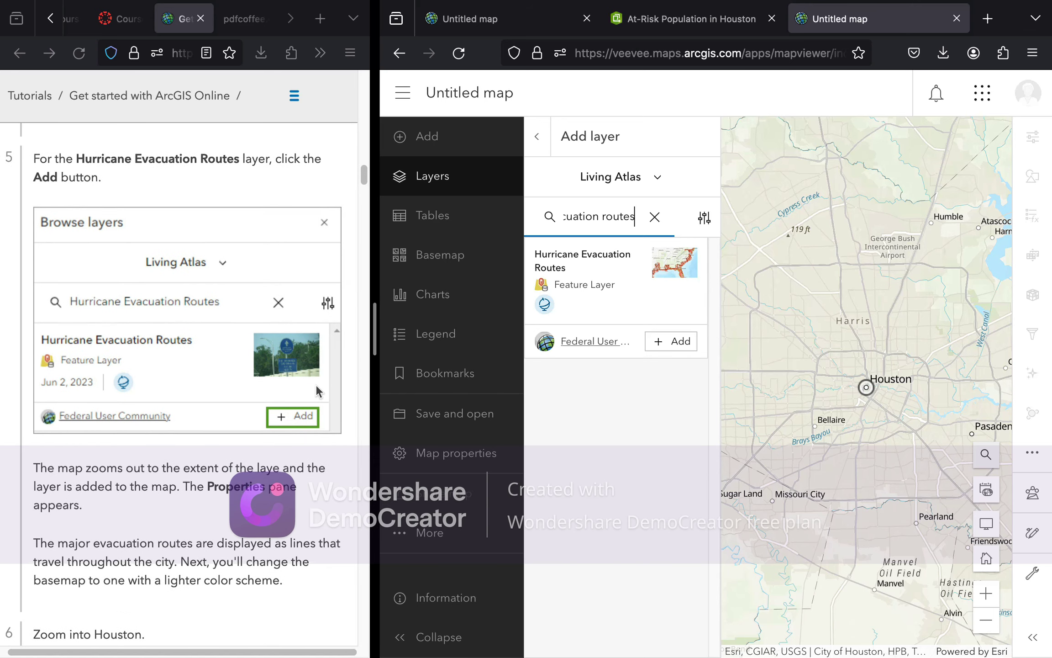
pyautogui.scroll(-1, 316, 384)
pyautogui.click(678, 342)
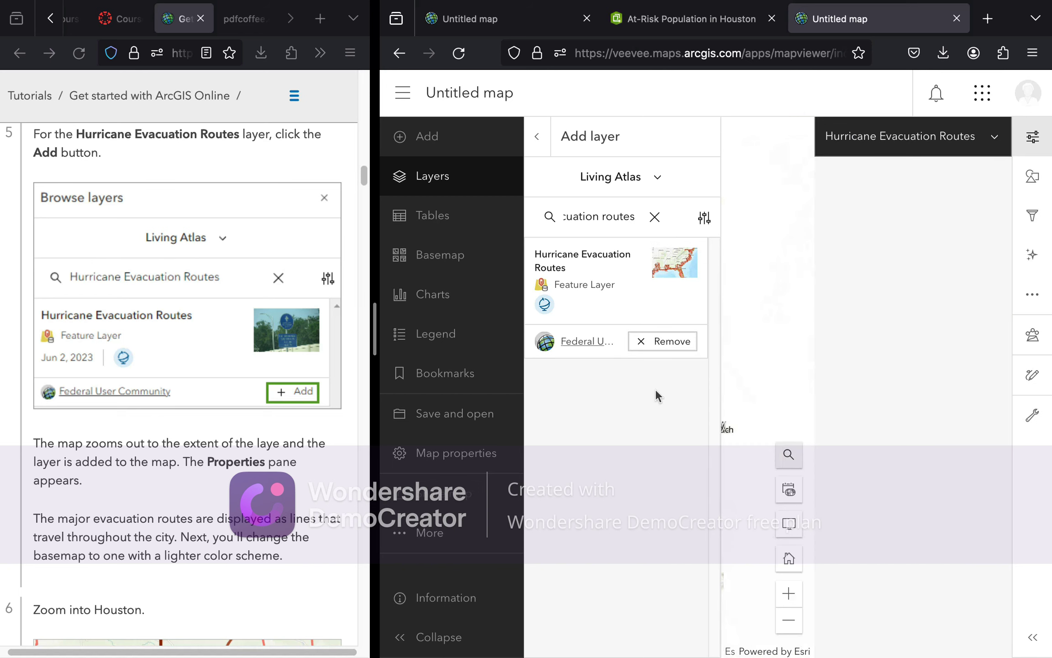
# Advance the tutorial to step 6, and close the Properties pane and the Living Atlas layer browser
pyautogui.scroll(-6, 323, 390)
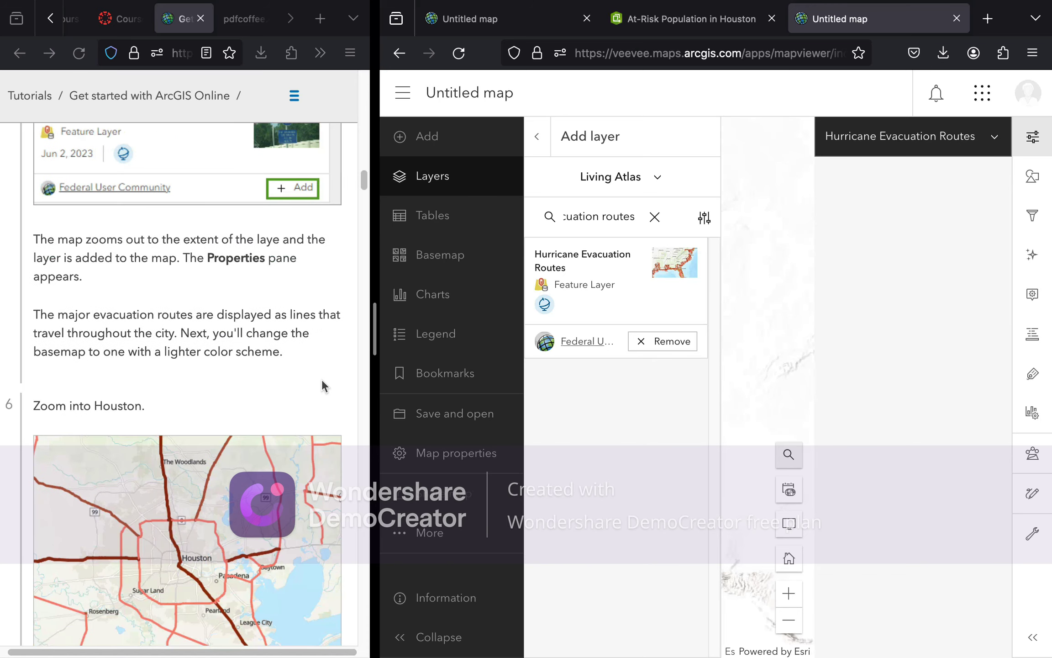
pyautogui.scroll(-1, 321, 379)
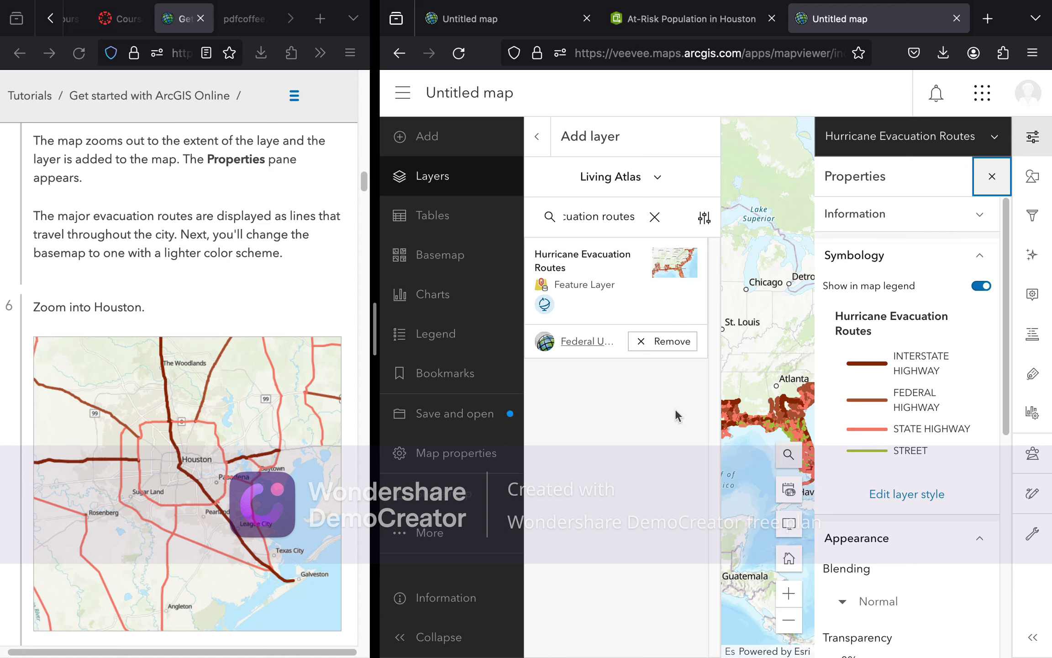
pyautogui.click(993, 177)
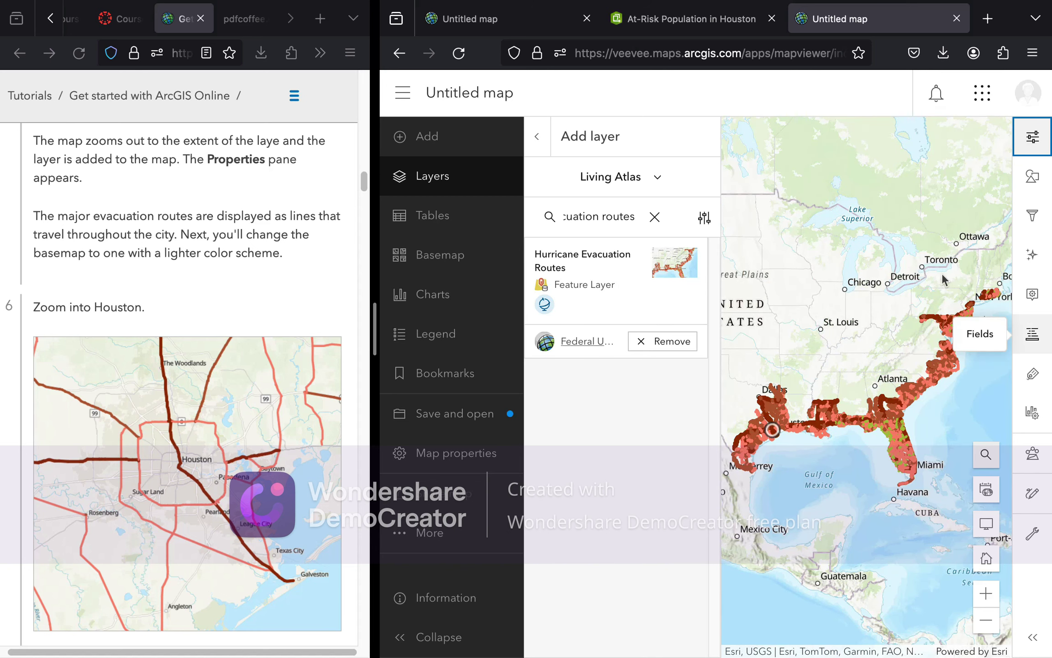
pyautogui.click(538, 137)
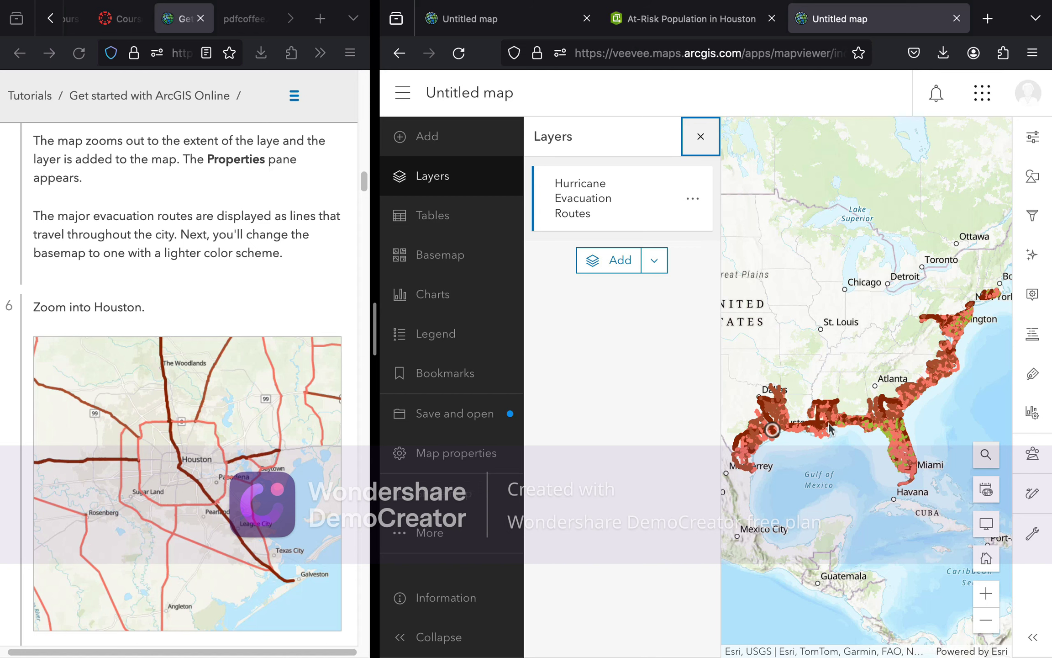
# Zoom the map in to the Texas Gulf Coast around Houston, with the evacuation routes in view
pyautogui.press('Tab')
pyautogui.press('Down')
pyautogui.press('Left')
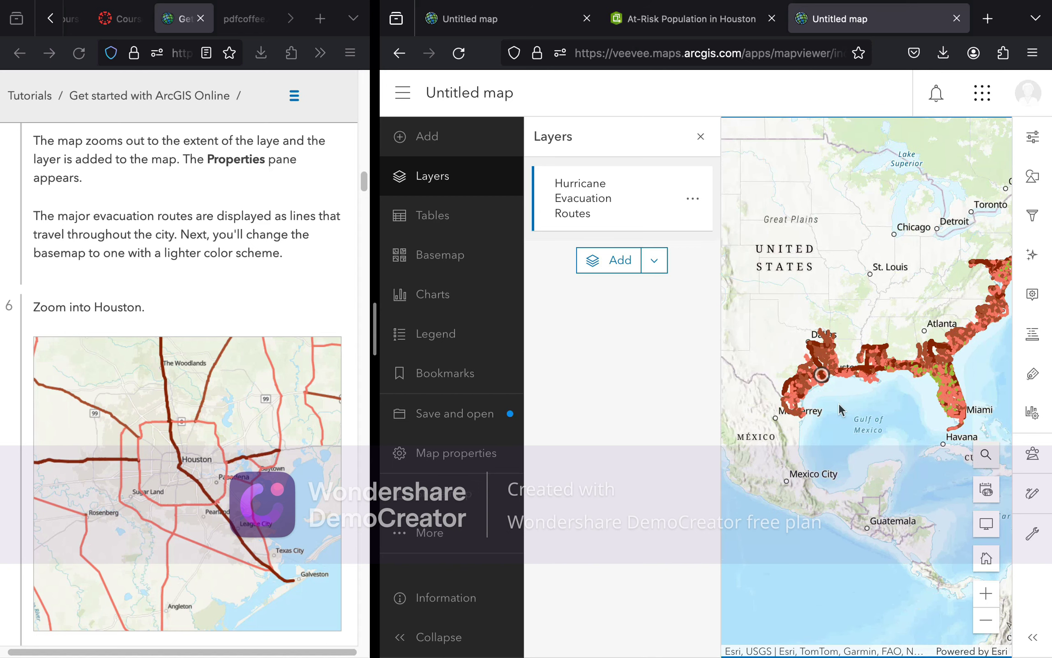
pyautogui.scroll(5, 833, 409)
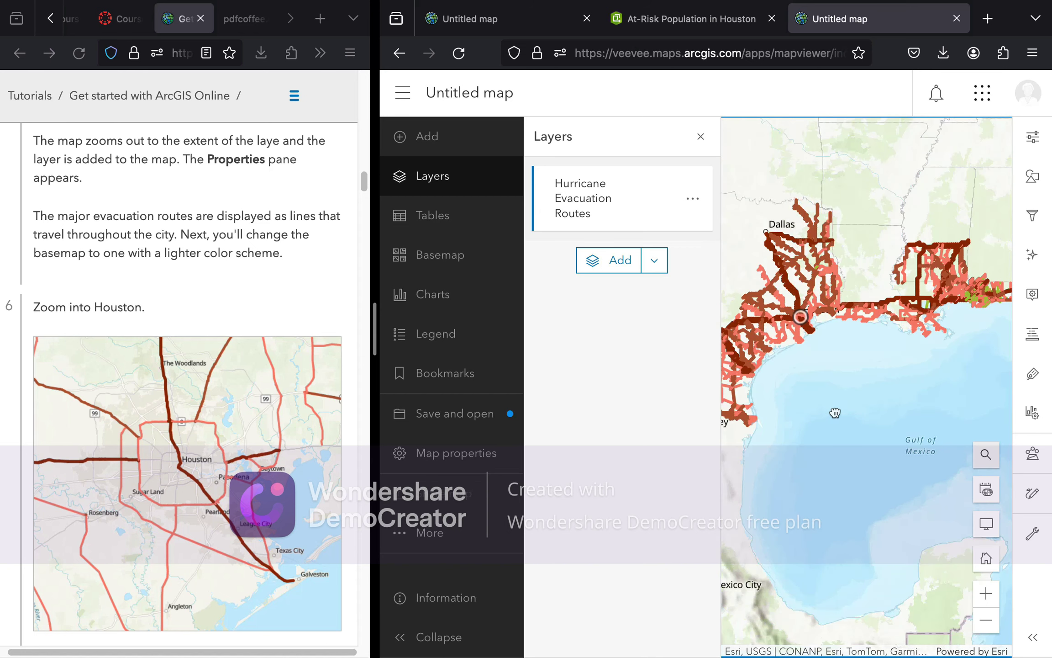
pyautogui.press('Up')
pyautogui.press('Left')
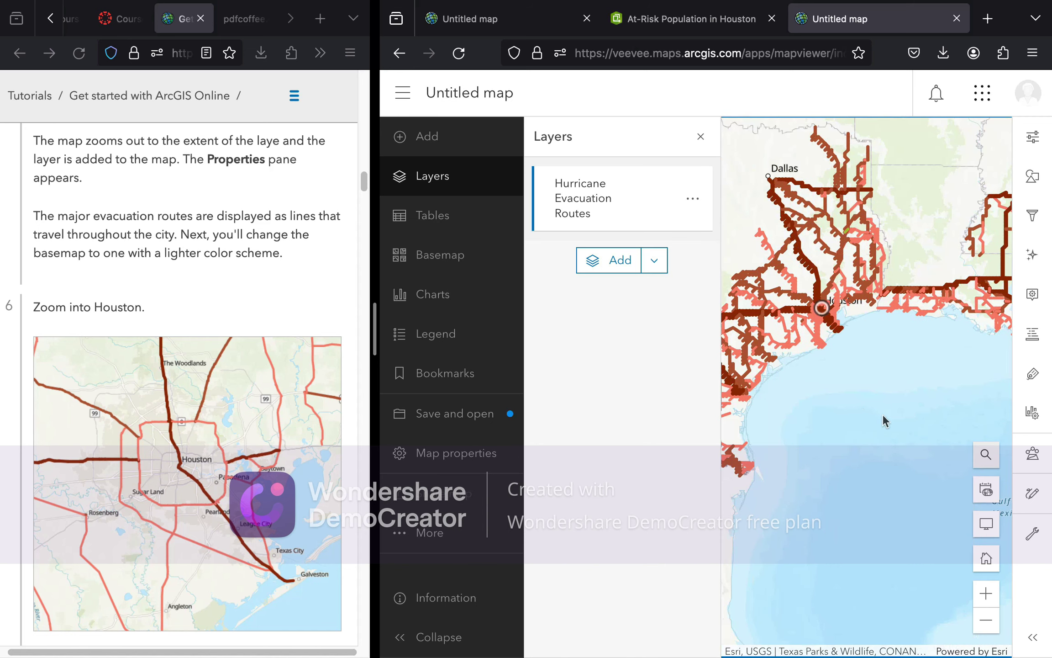
pyautogui.press('Up')
pyautogui.press('Left')
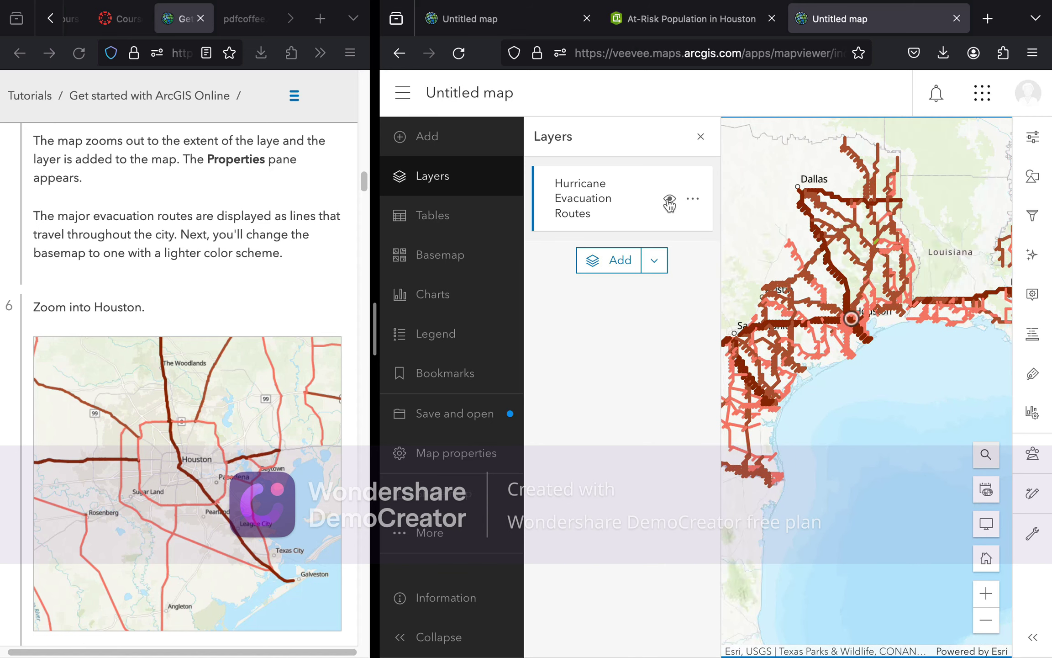
# Toggle the visibility of the Hurricane Evacuation Routes layer off and back on
pyautogui.click(669, 201)
pyautogui.click(669, 202)
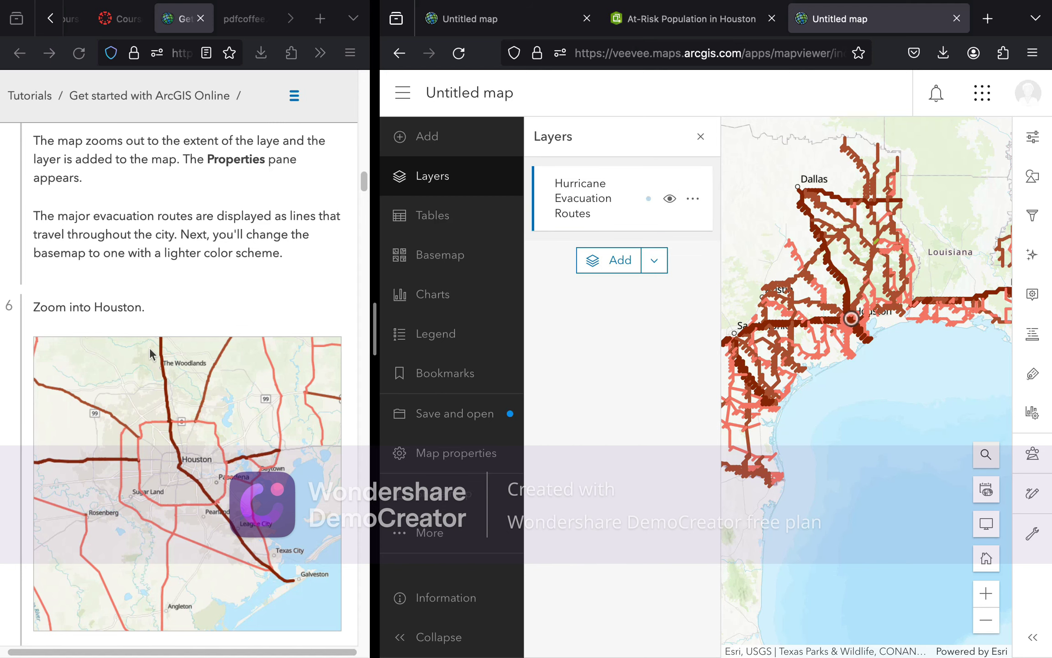
# Read tutorial steps 6 and 7 on zooming into Houston and opening the Basemap pane
pyautogui.scroll(-3, 151, 354)
pyautogui.scroll(2, 151, 354)
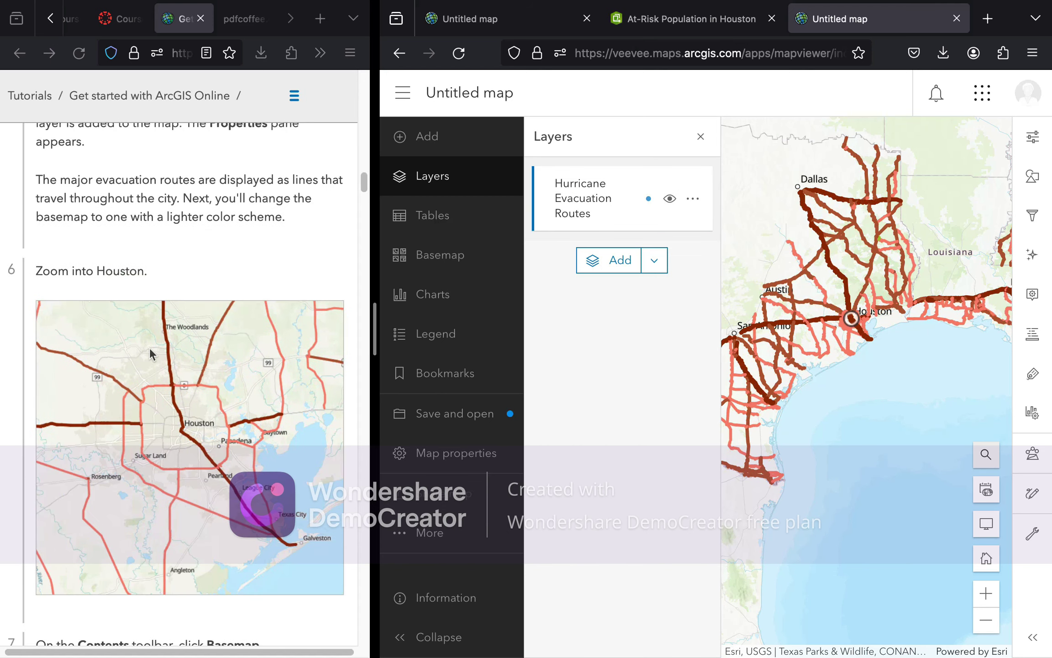
pyautogui.scroll(3, 150, 354)
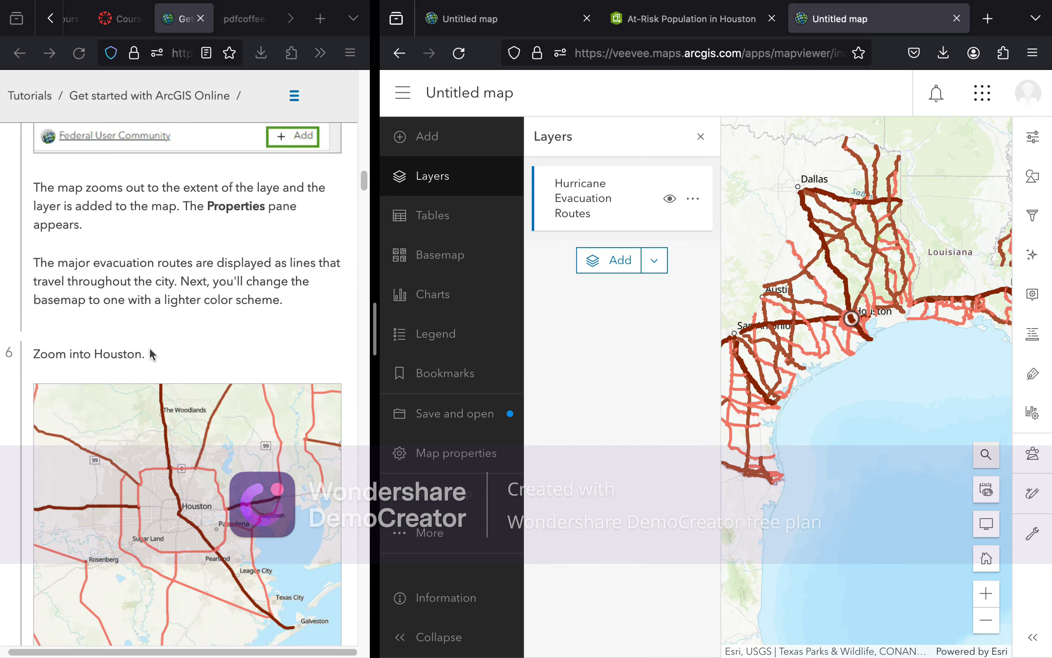
pyautogui.scroll(-2, 151, 354)
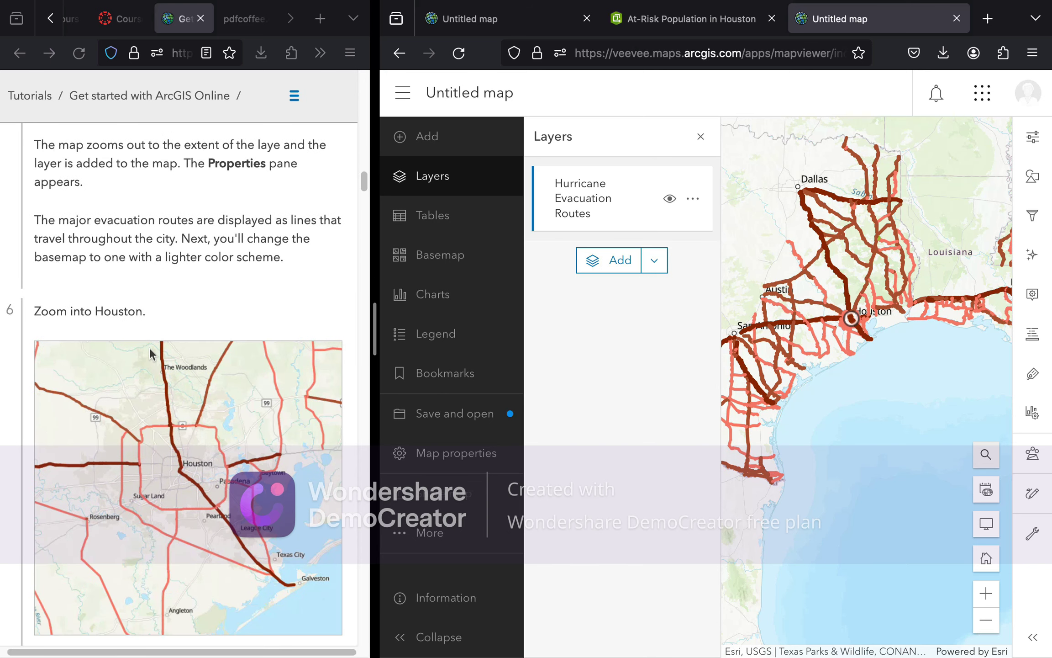
pyautogui.scroll(-2, 151, 353)
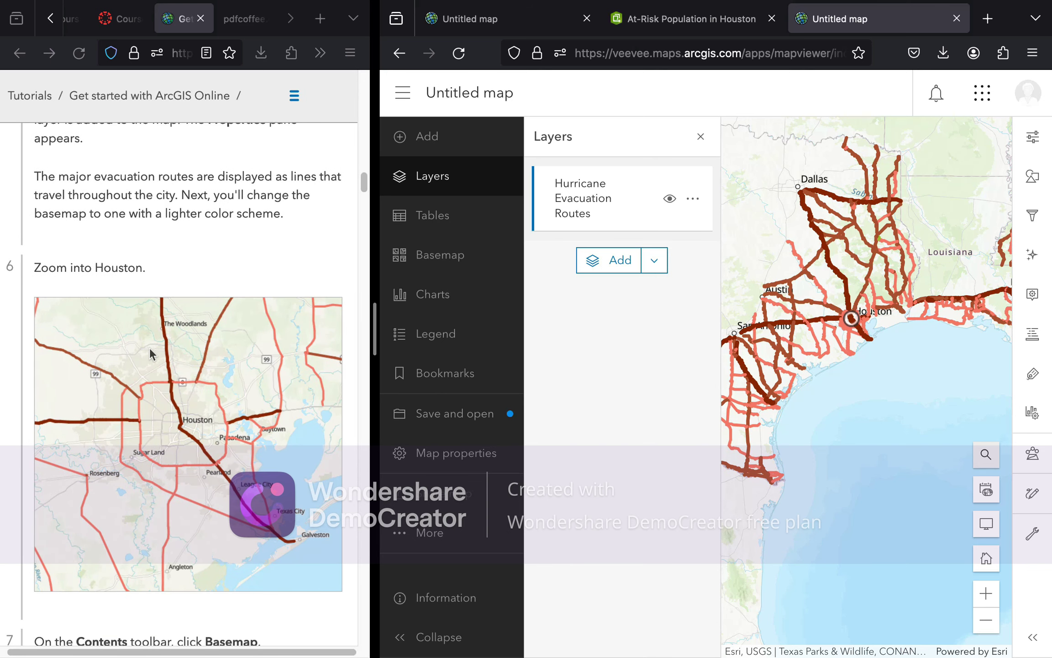
pyautogui.scroll(-1, 150, 347)
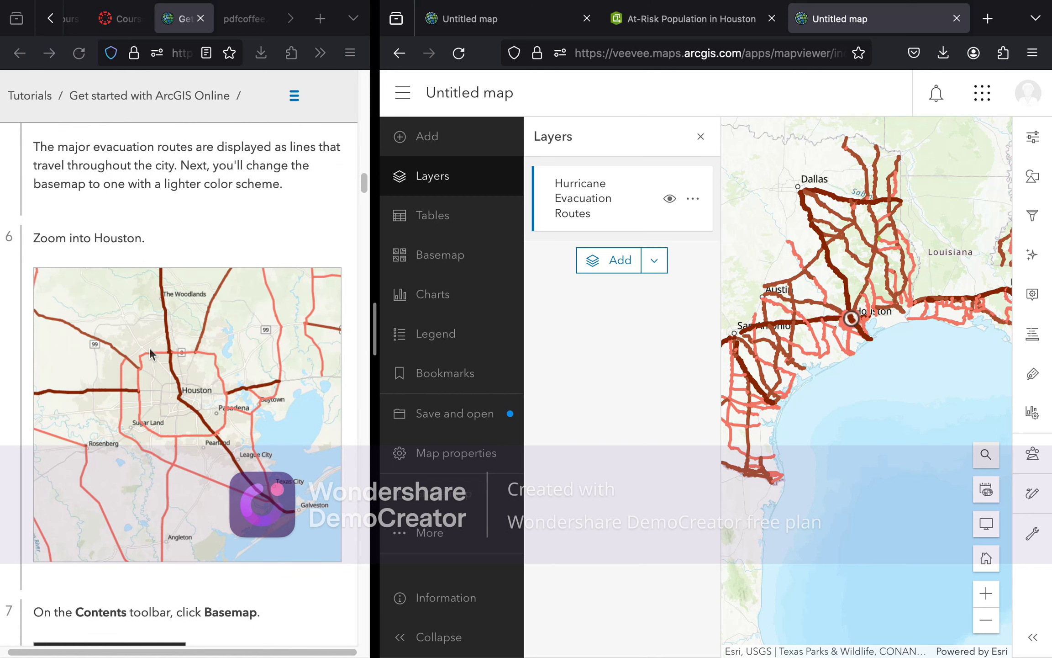
pyautogui.scroll(-2, 150, 347)
pyautogui.scroll(-3, 150, 347)
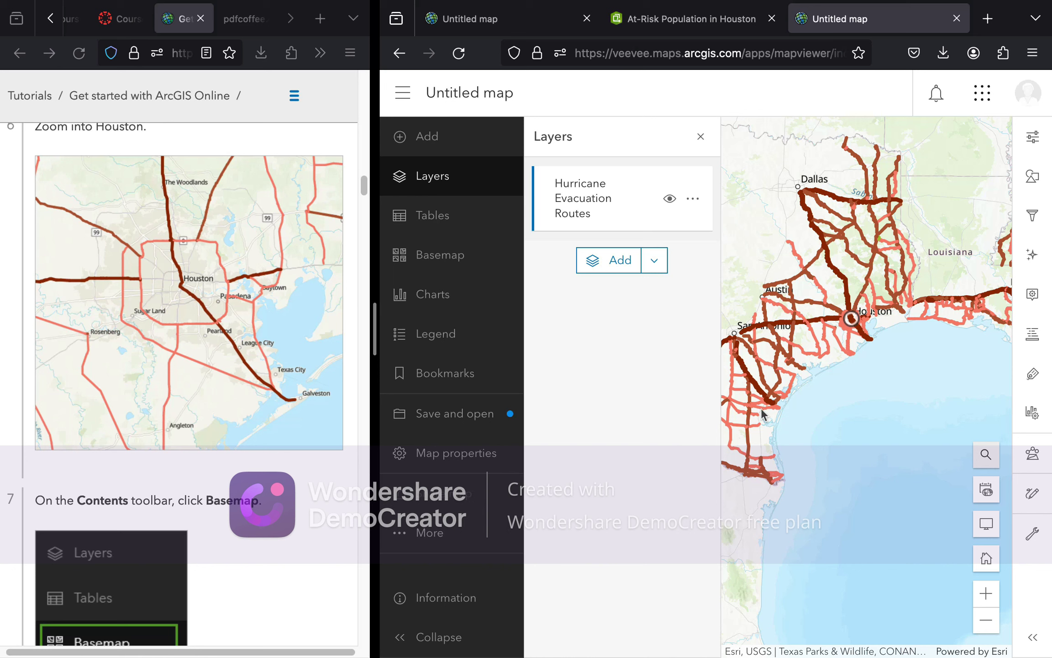
pyautogui.scroll(-5, 281, 478)
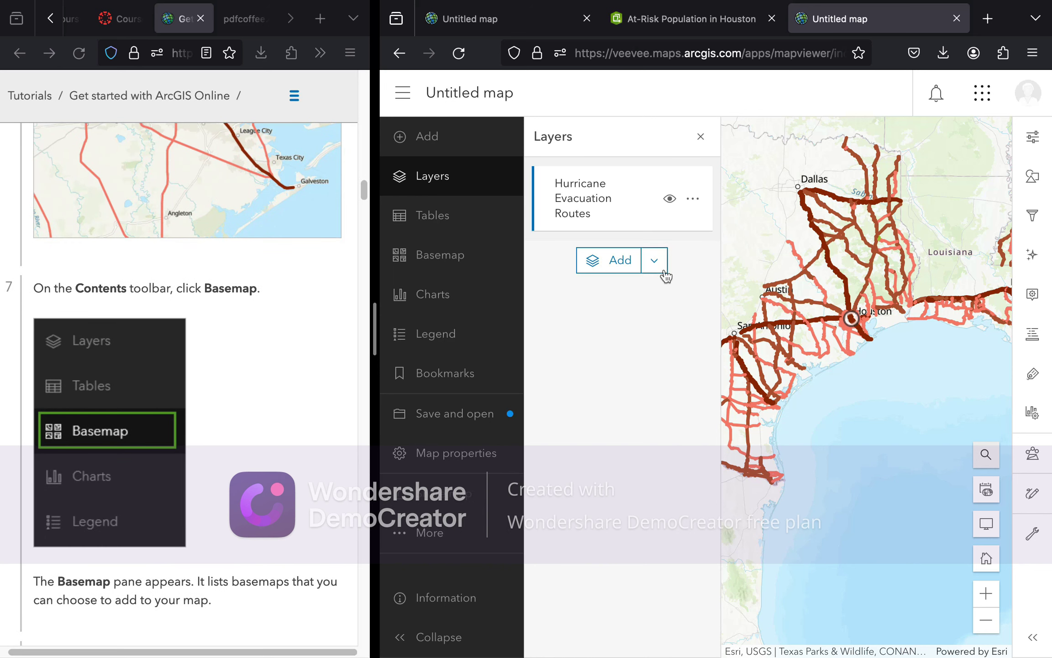
# Close the Layers pane and open the Basemap pane
pyautogui.click(700, 137)
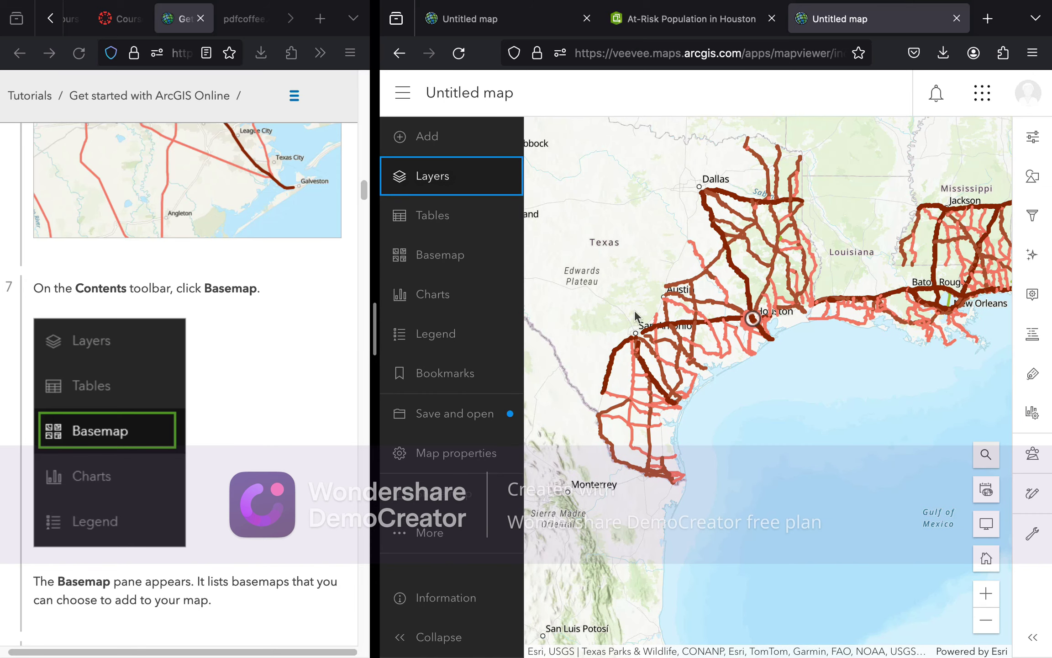
pyautogui.moveTo(694, 335); pyautogui.dragTo(848, 313)
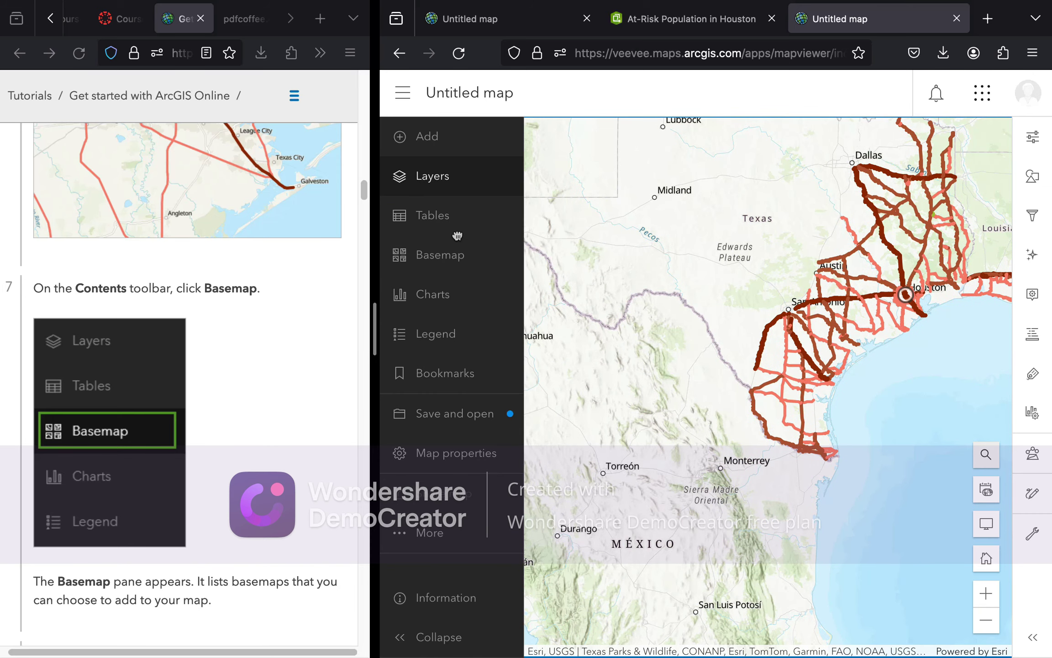
pyautogui.click(460, 258)
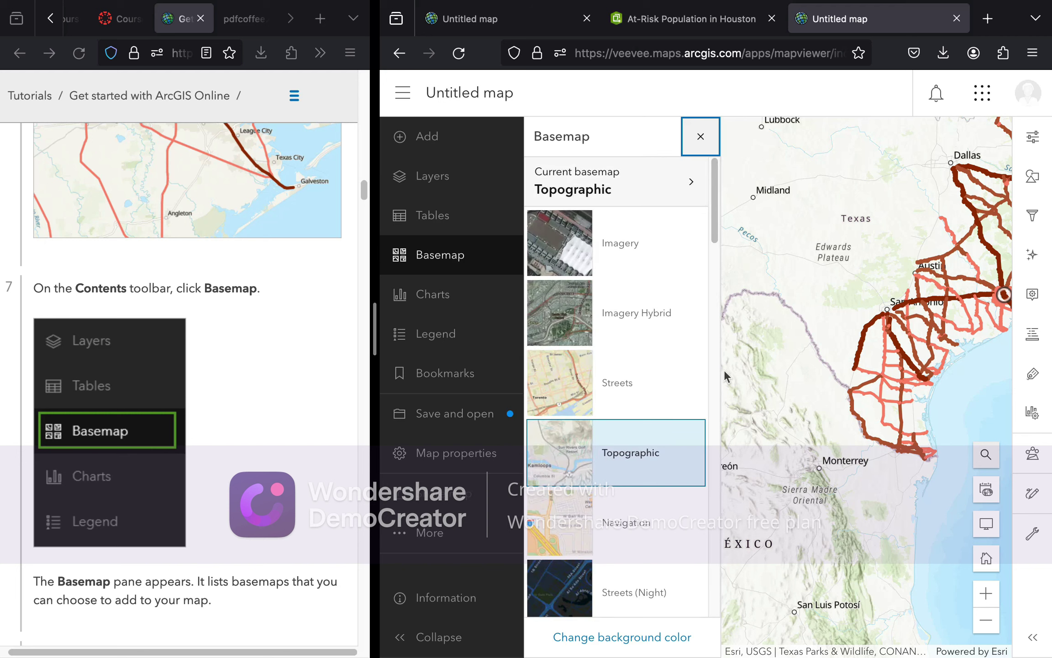
# Advance the tutorial to step 8 and change the basemap to Light Gray Canvas
pyautogui.scroll(-6, 235, 480)
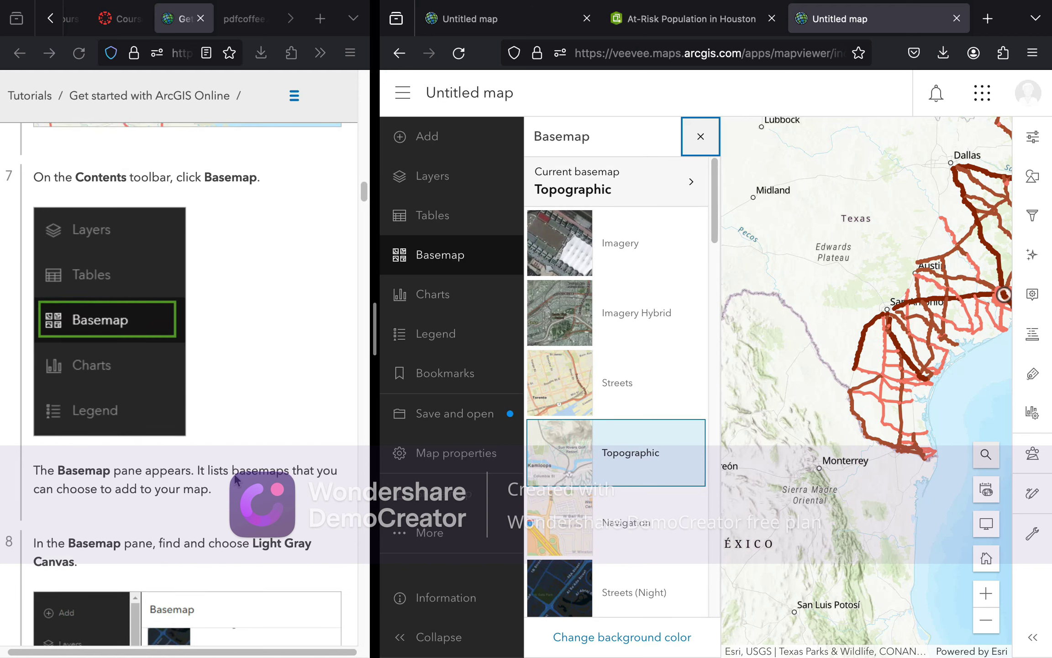
pyautogui.scroll(-2, 235, 480)
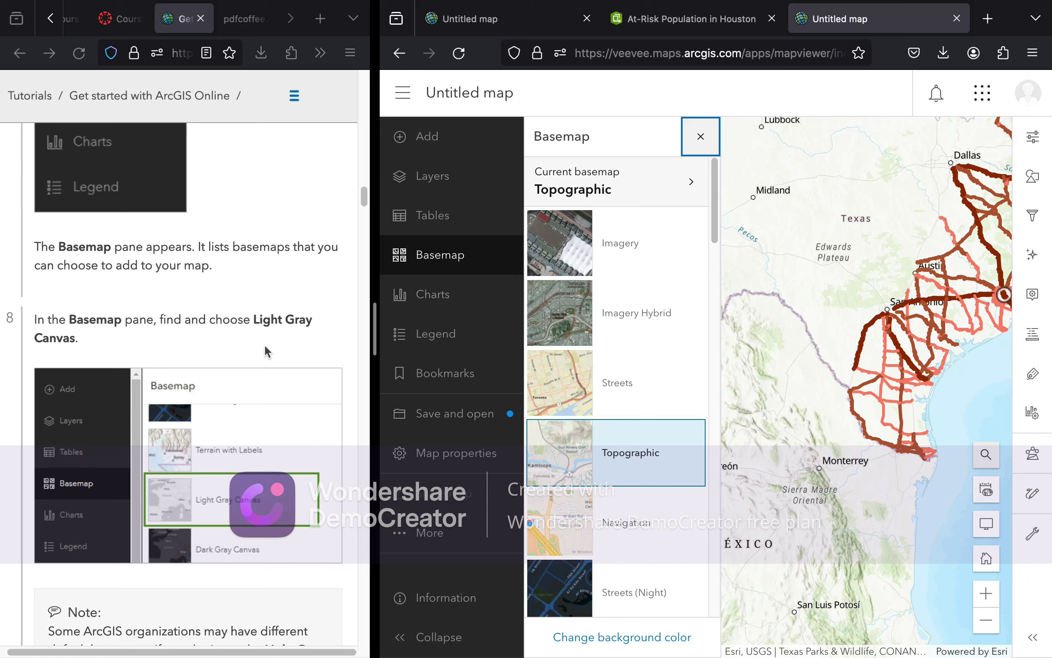
pyautogui.scroll(-5, 265, 344)
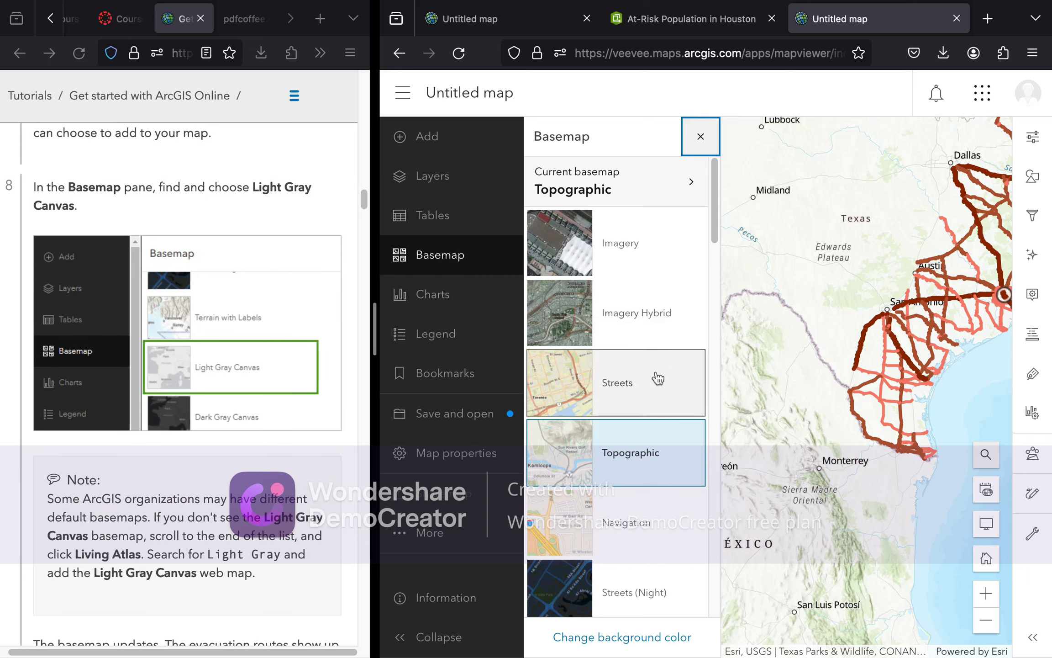
pyautogui.scroll(-5, 657, 377)
pyautogui.scroll(-1, 657, 378)
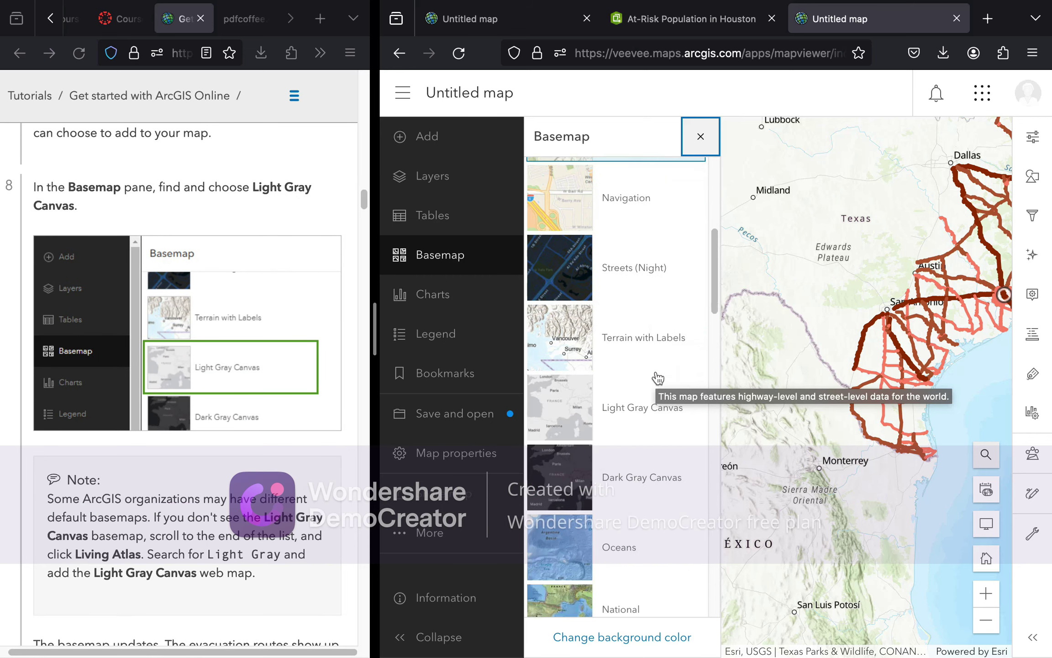
pyautogui.click(654, 405)
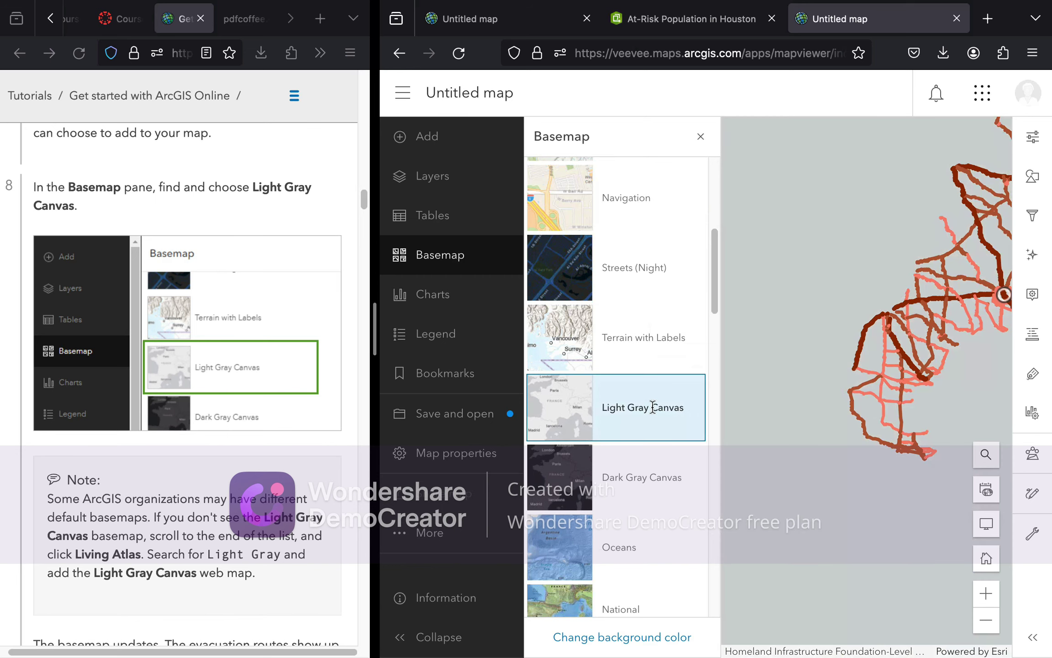
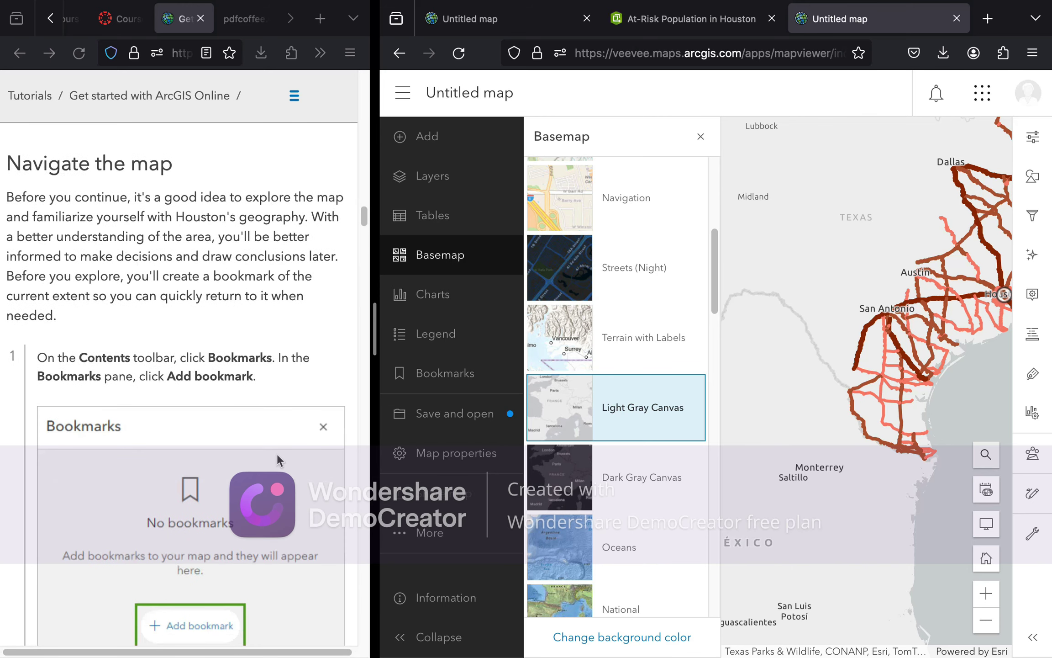
# Follow step 1 of the tutorial's Navigate the map section by closing the Basemap pane and opening the Bookmarks pane
pyautogui.scroll(1, 277, 453)
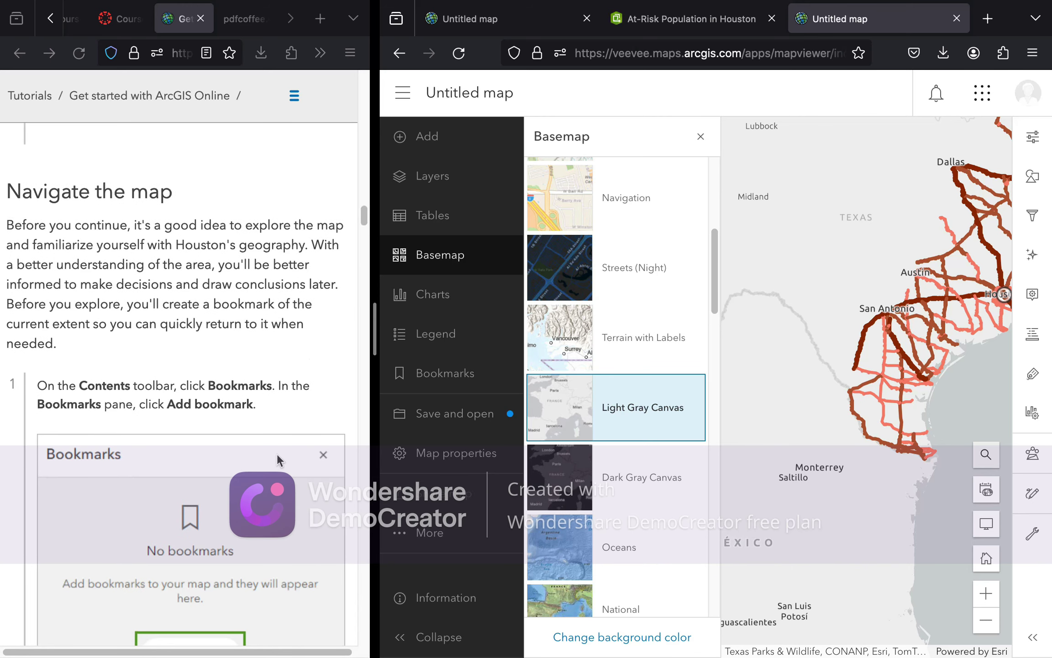
pyautogui.scroll(-1, 277, 453)
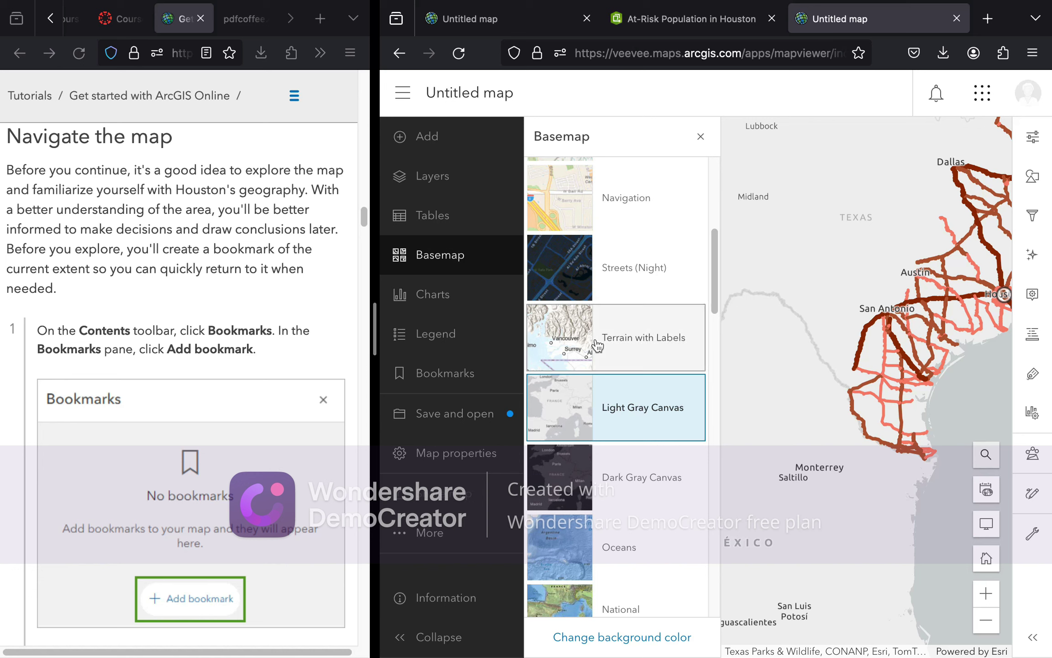
pyautogui.click(701, 138)
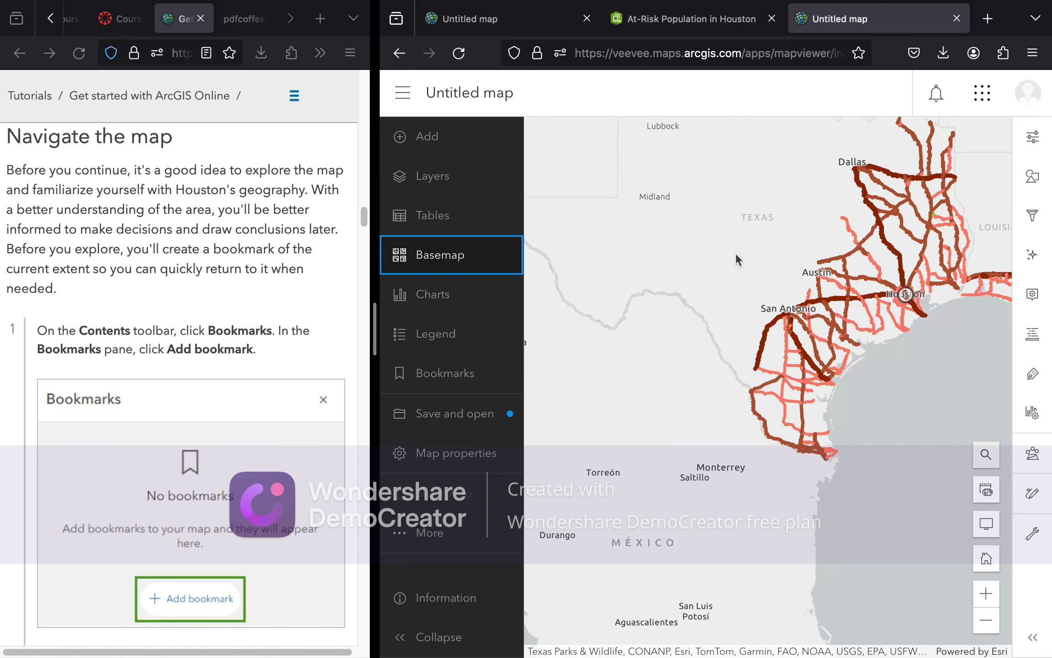
pyautogui.scroll(-1, 239, 367)
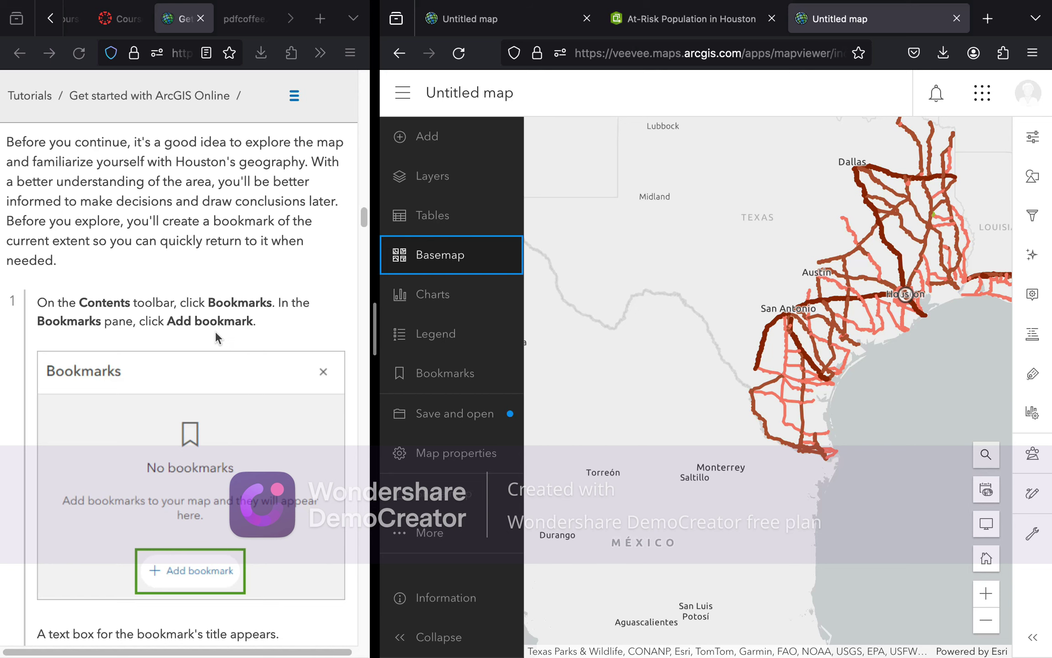
pyautogui.scroll(-4, 215, 333)
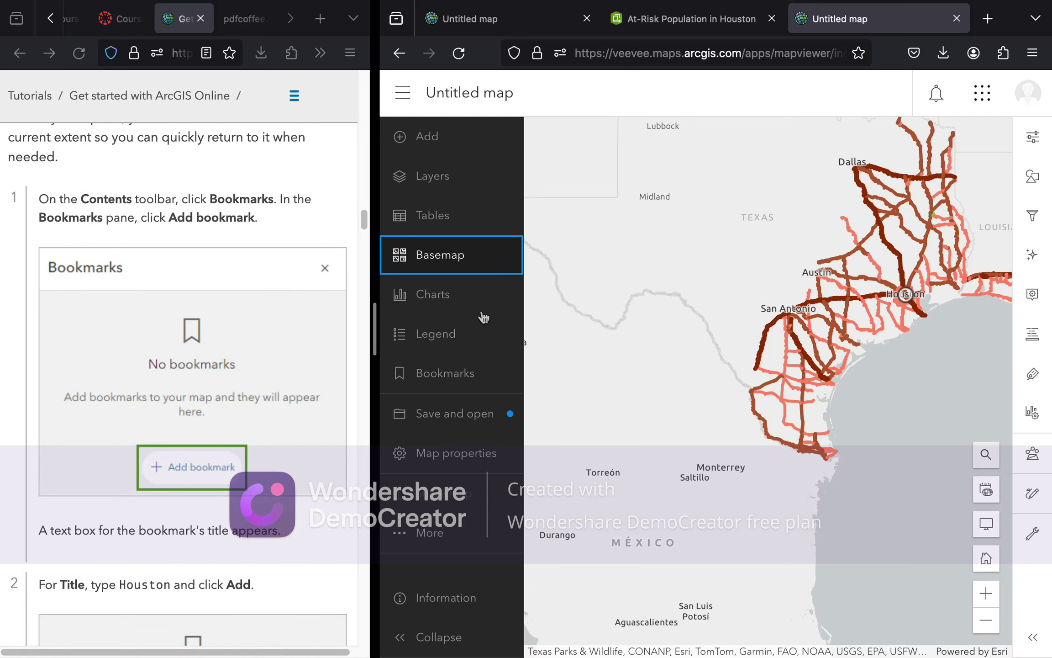
pyautogui.click(468, 370)
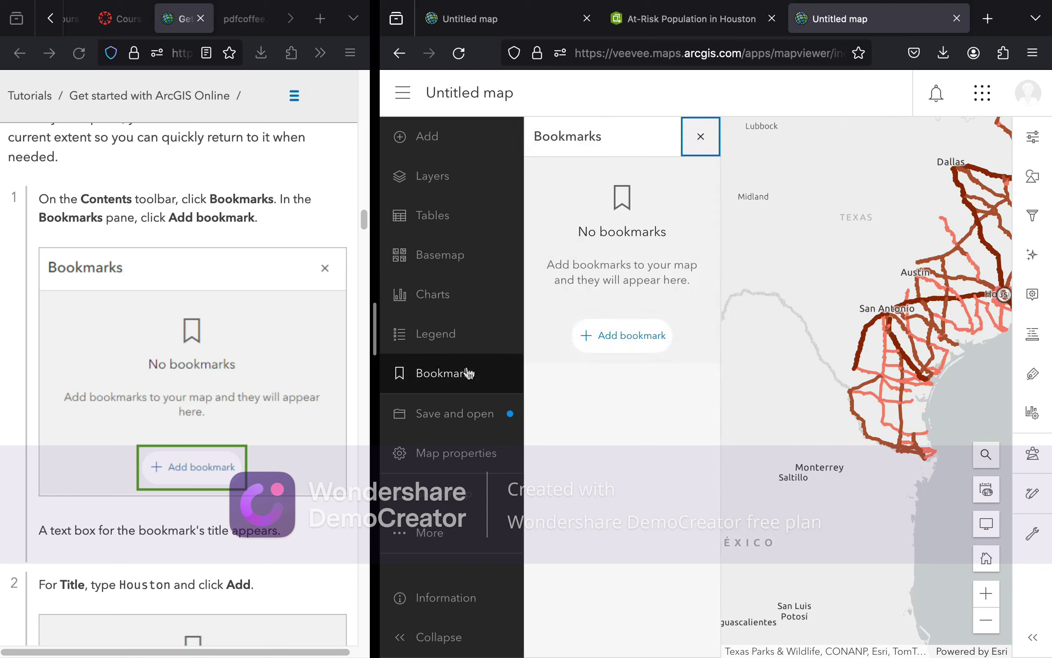
# Review the tutorial's instructions for adding a bookmark titled Houston and closing the Bookmarks pane
pyautogui.scroll(-5, 276, 357)
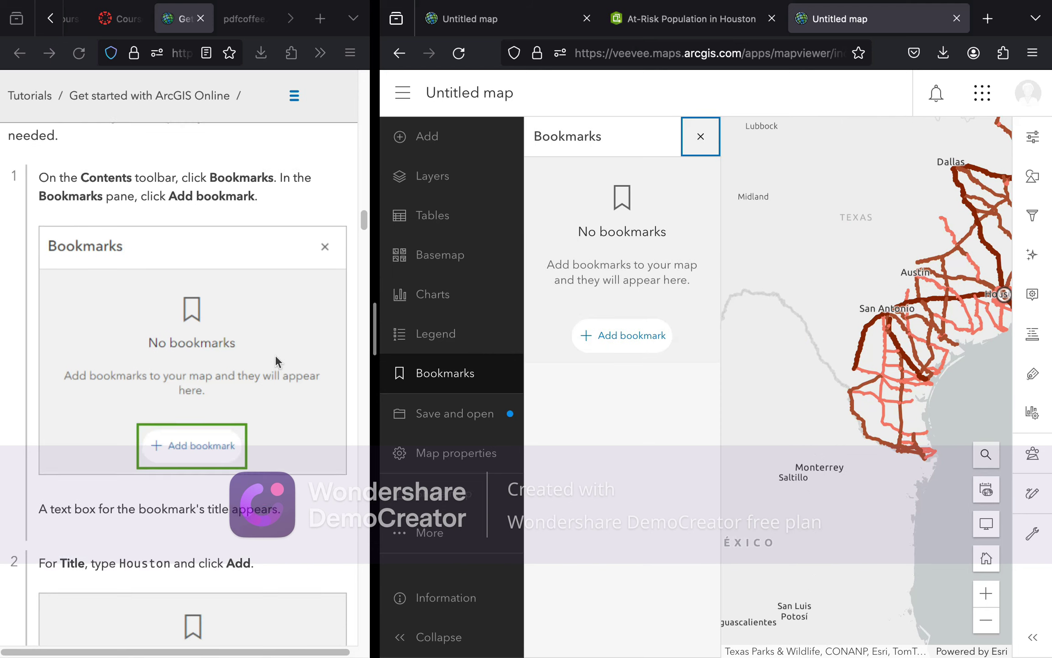
pyautogui.scroll(-6, 276, 359)
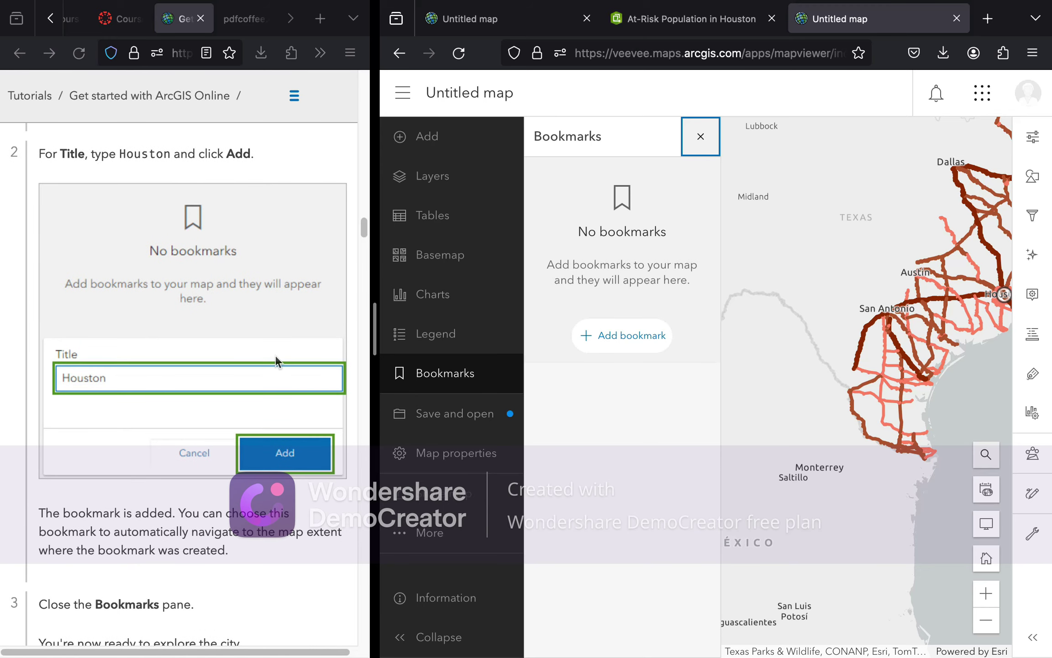
pyautogui.scroll(11, 274, 354)
pyautogui.scroll(-1, 274, 354)
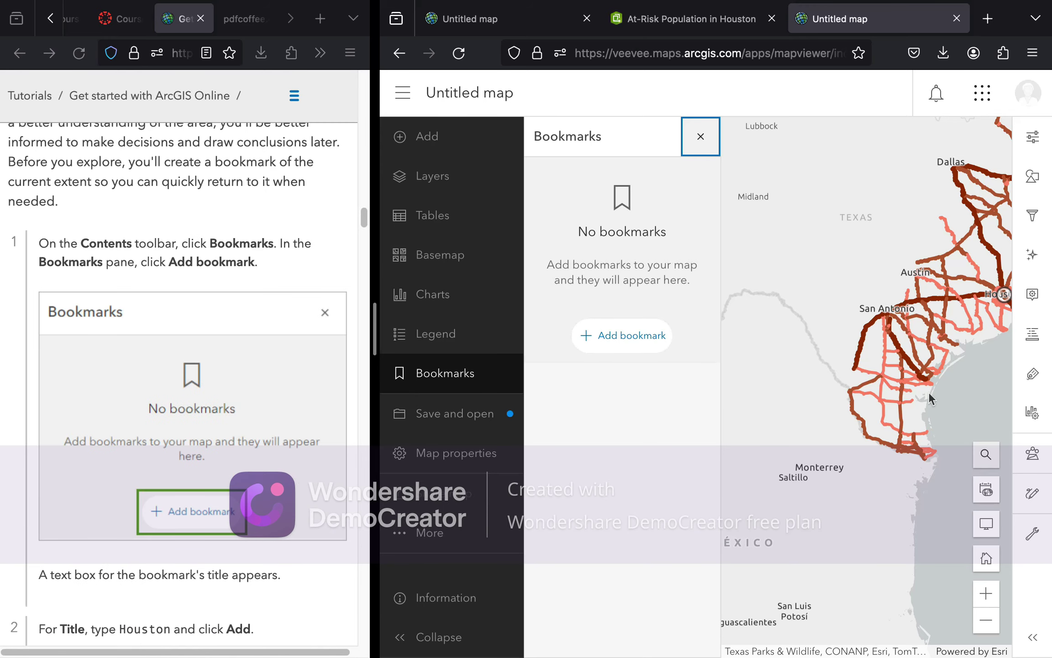
# Close the Bookmarks pane and use the map search to go to Houston, Texas, dismissing the result pop-up
pyautogui.click(700, 137)
pyautogui.click(995, 460)
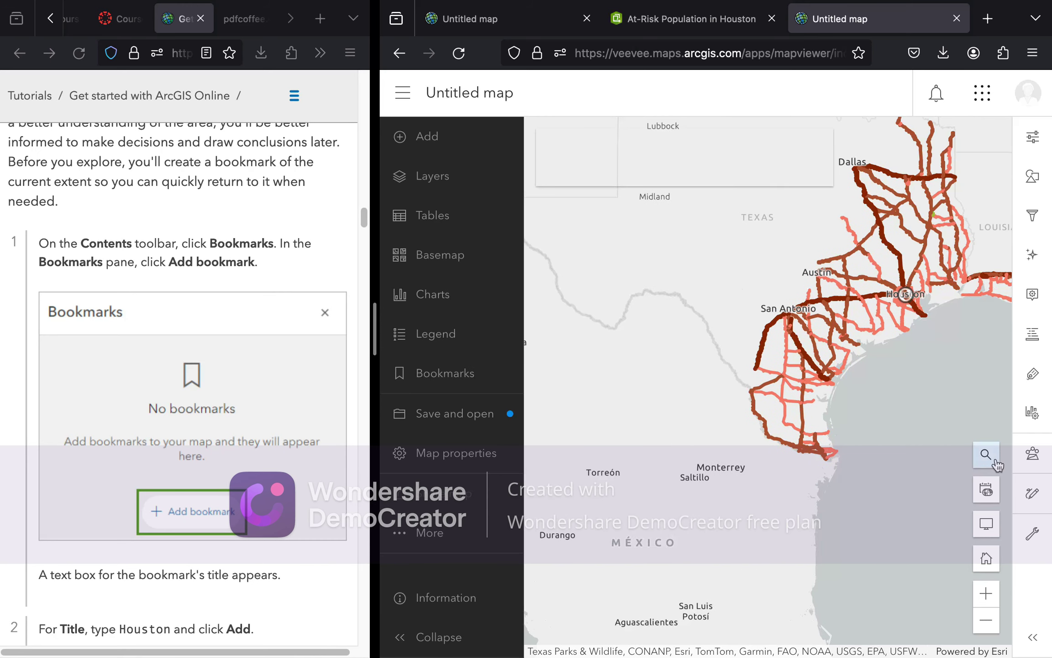
pyautogui.press('Return')
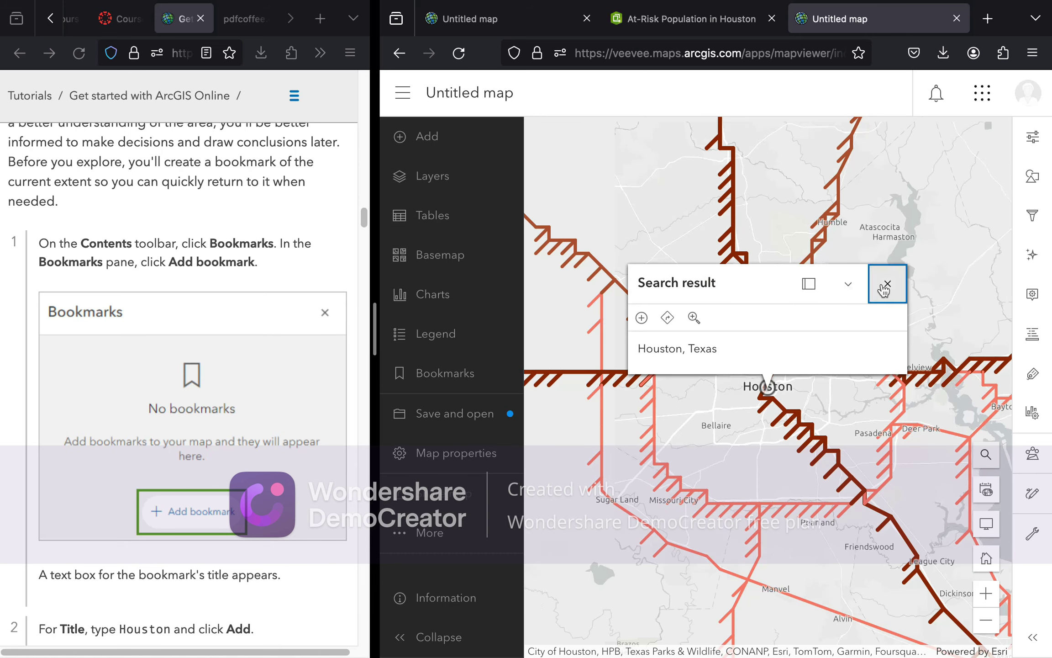
pyautogui.click(886, 285)
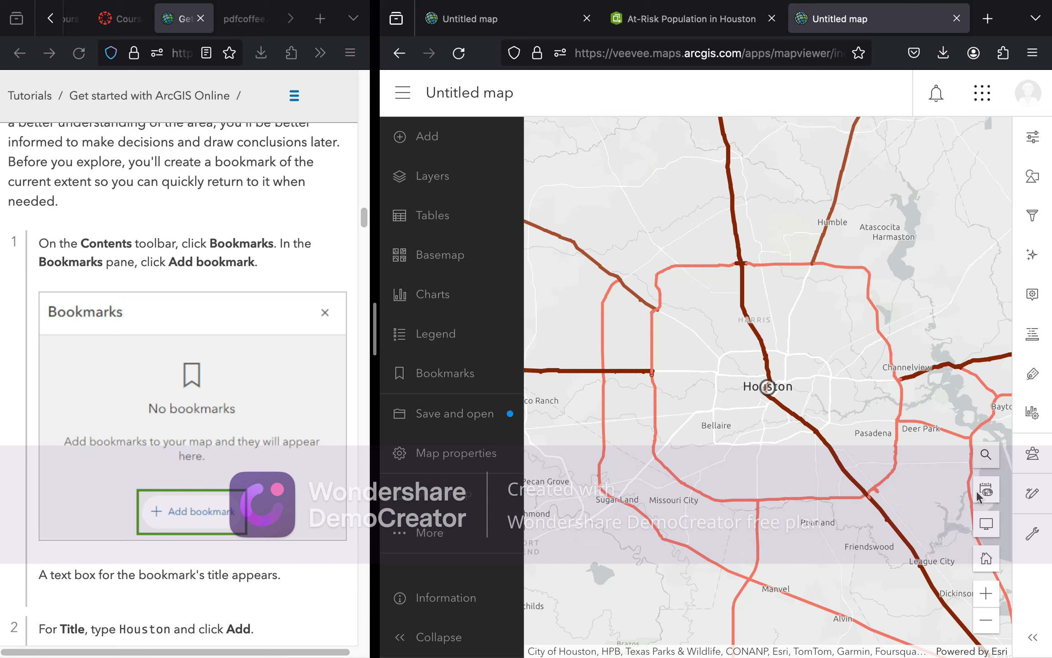
# Add a bookmark of the current map extent titled Houston
pyautogui.click(484, 387)
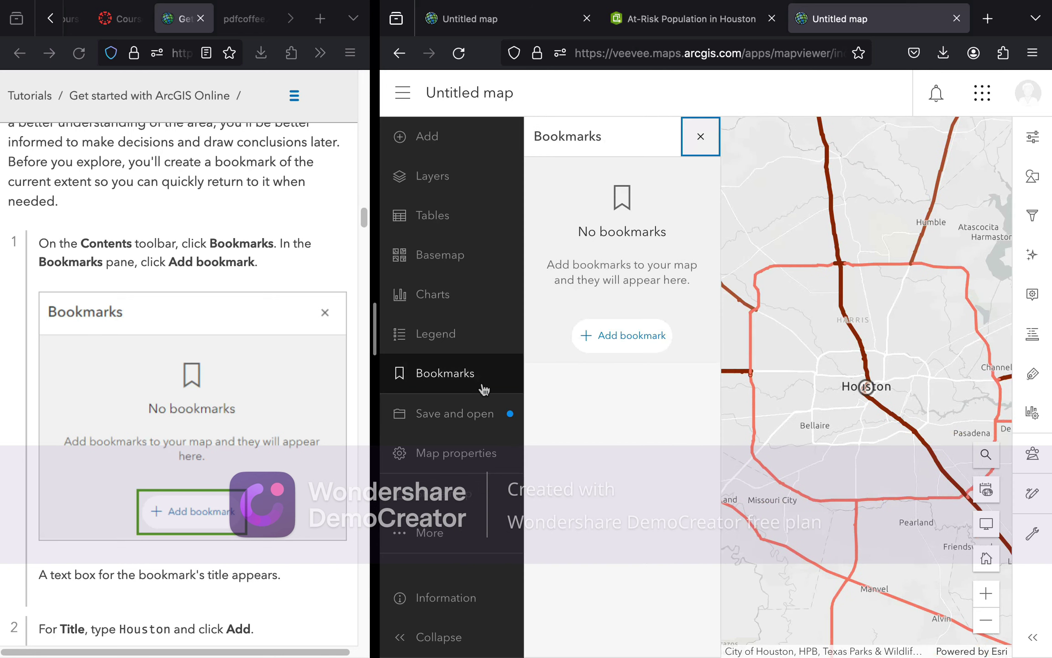
pyautogui.click(620, 341)
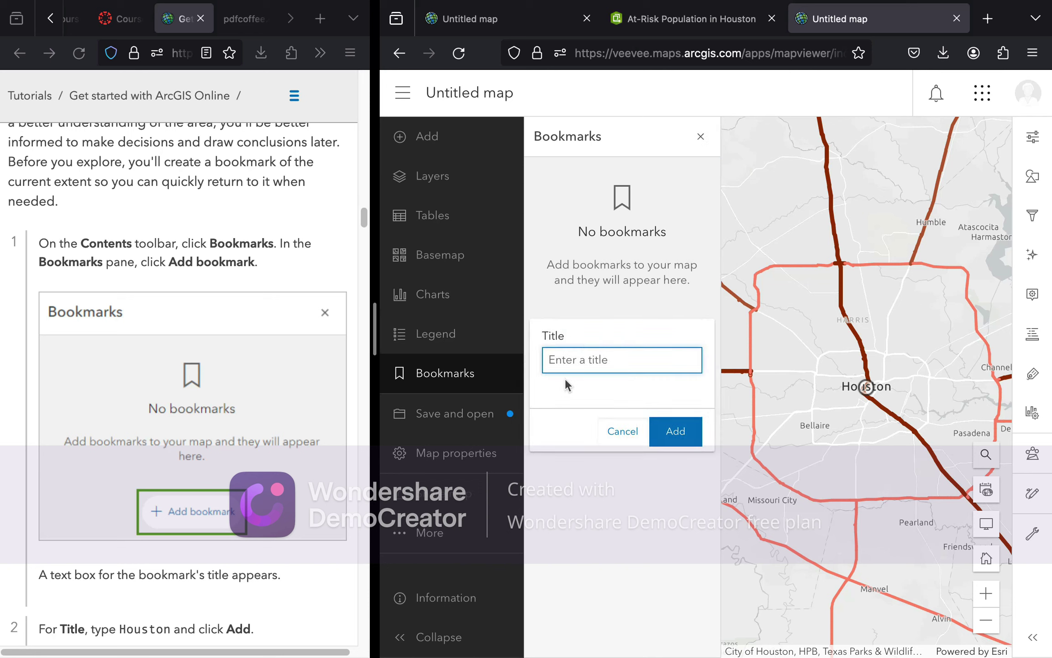
pyautogui.write('Houston')
pyautogui.click(678, 432)
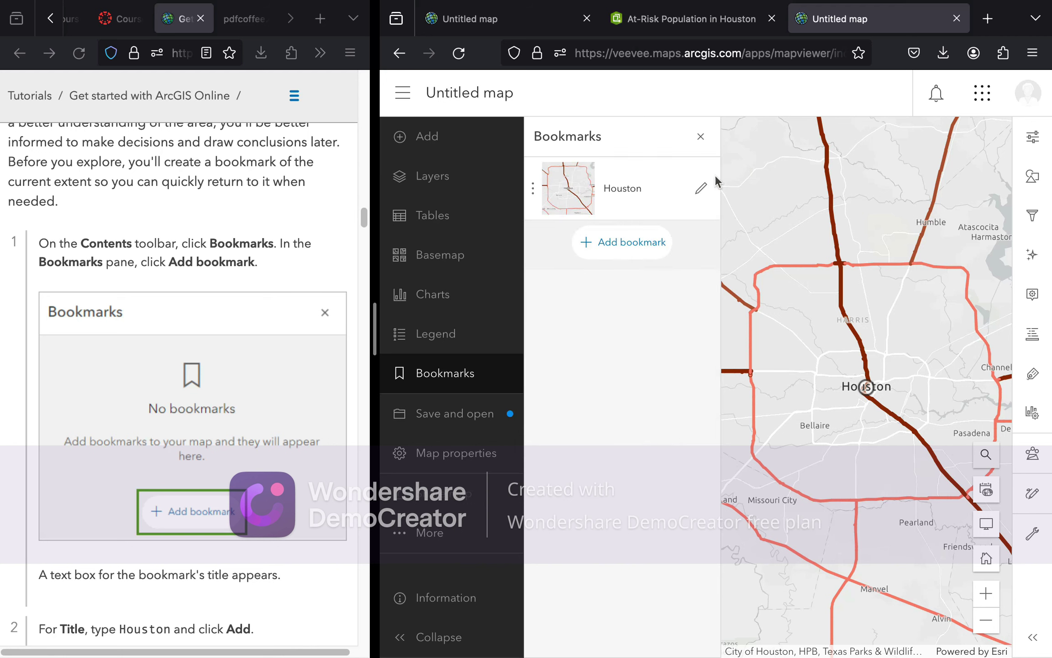
pyautogui.click(602, 181)
# Advance the tutorial to step 3 of Navigate the map and close the Bookmarks pane
pyautogui.scroll(-2, 151, 434)
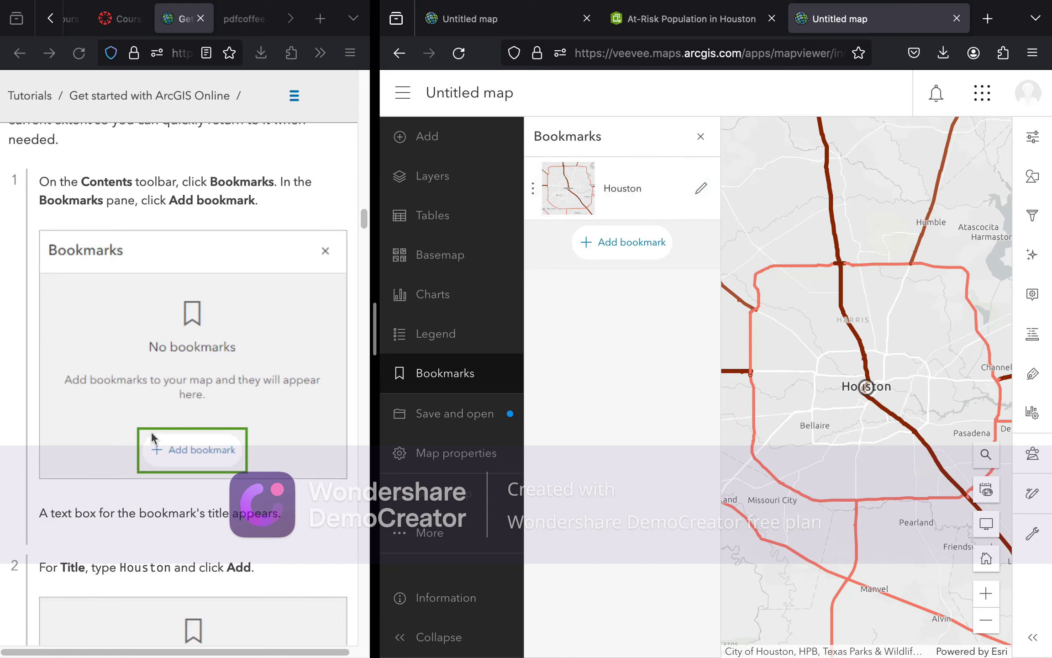
pyautogui.scroll(-10, 152, 436)
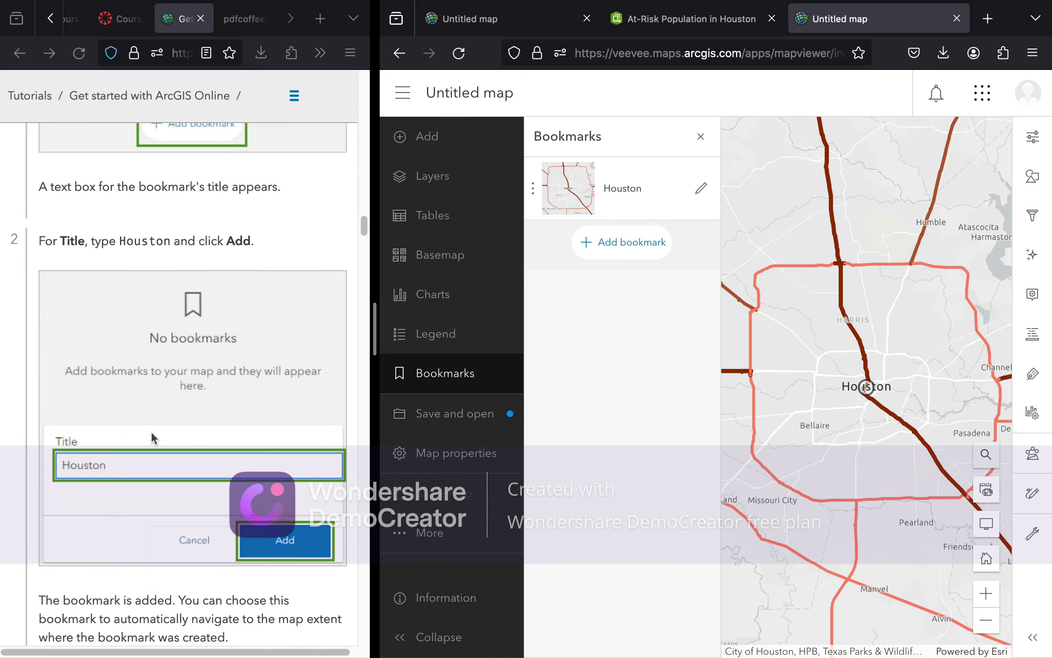
pyautogui.scroll(-5, 152, 436)
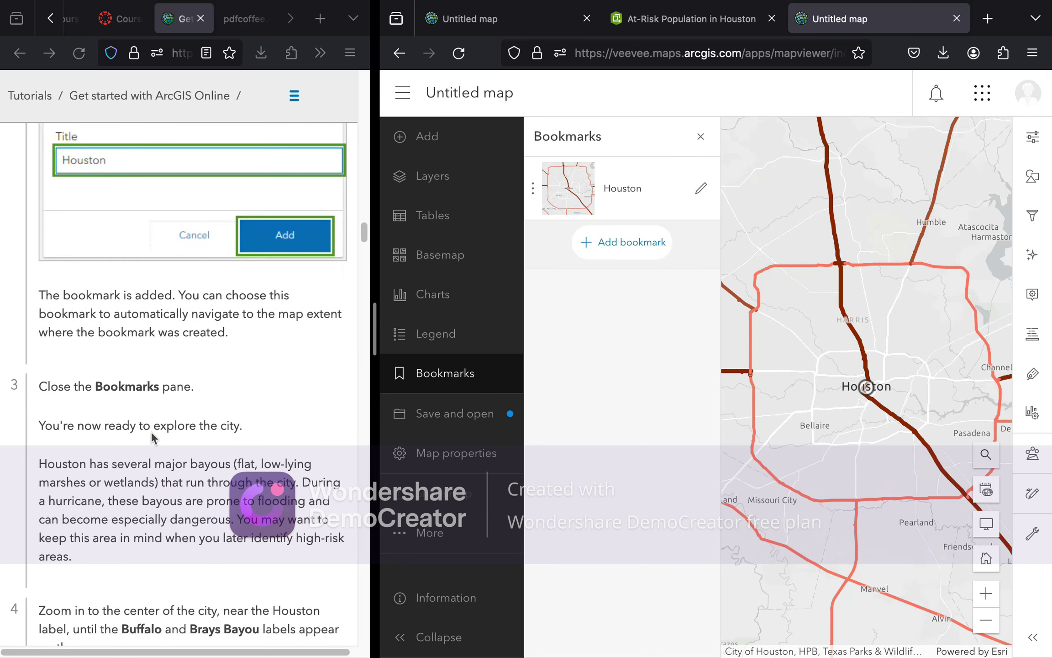
pyautogui.scroll(-2, 163, 424)
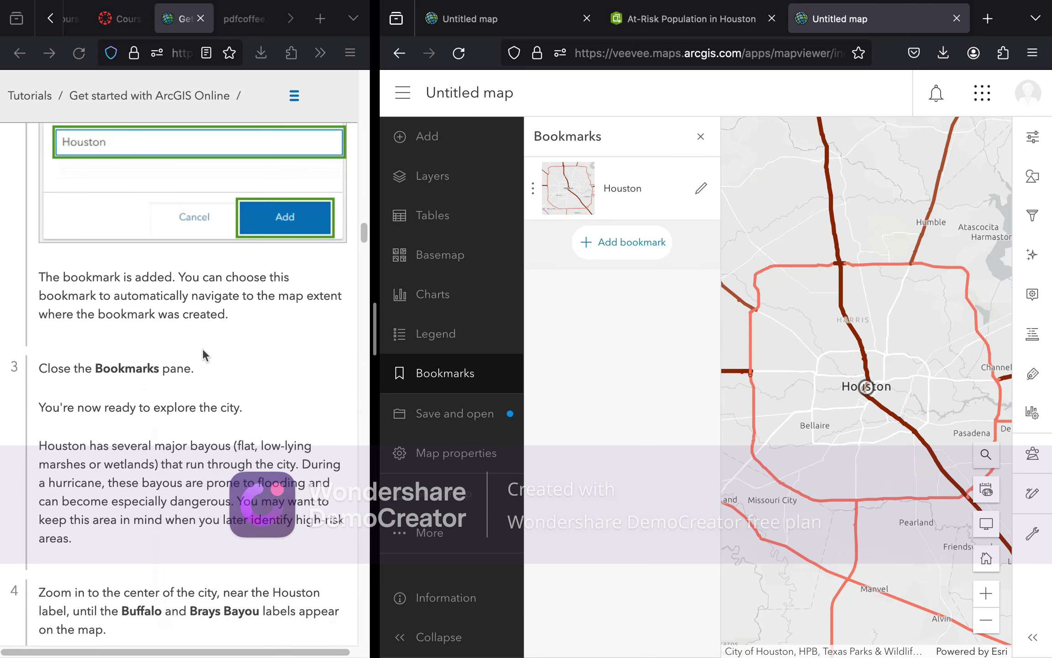
pyautogui.scroll(-2, 204, 351)
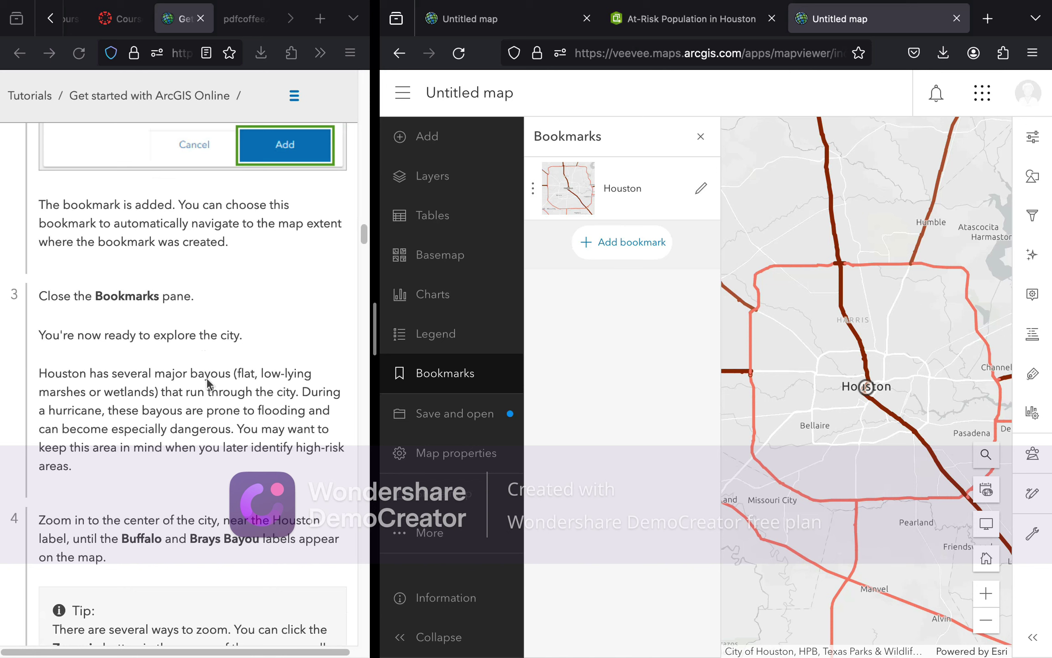
pyautogui.scroll(-1, 207, 383)
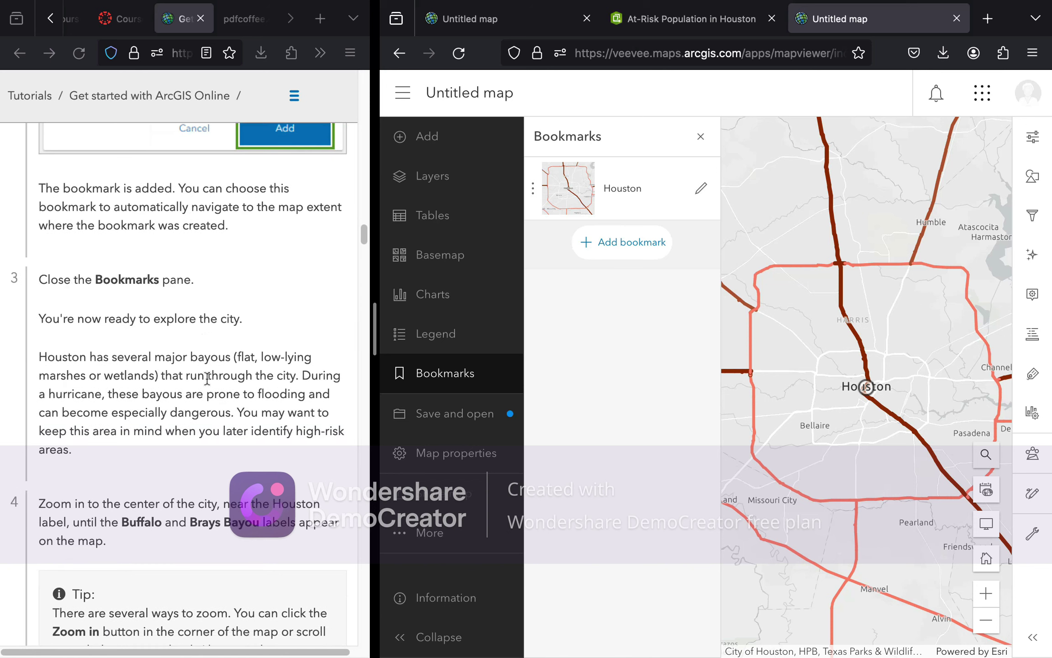
pyautogui.scroll(-1, 262, 327)
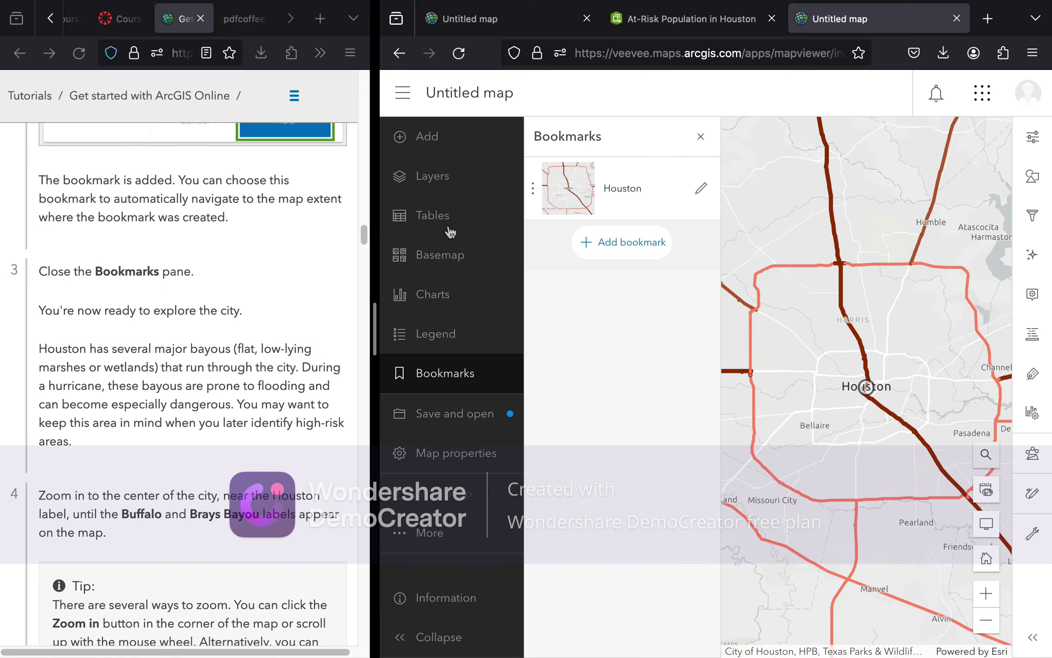
pyautogui.click(701, 137)
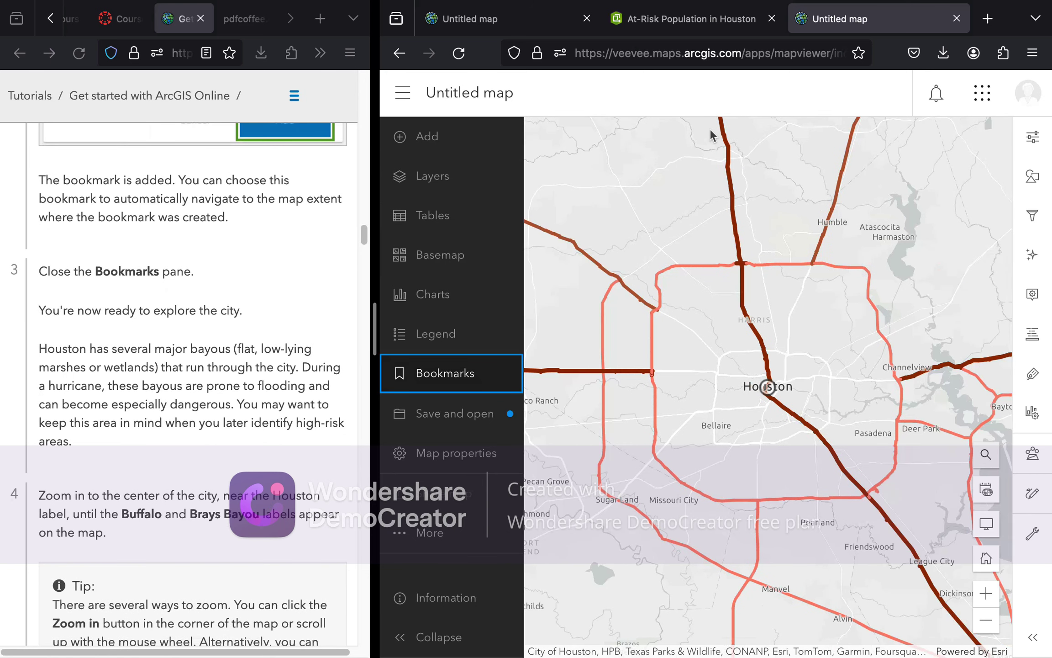
# Review tutorial step 4 and its tip on zooming to the city center until the Buffalo and Brays Bayou labels appear
pyautogui.scroll(-3, 231, 450)
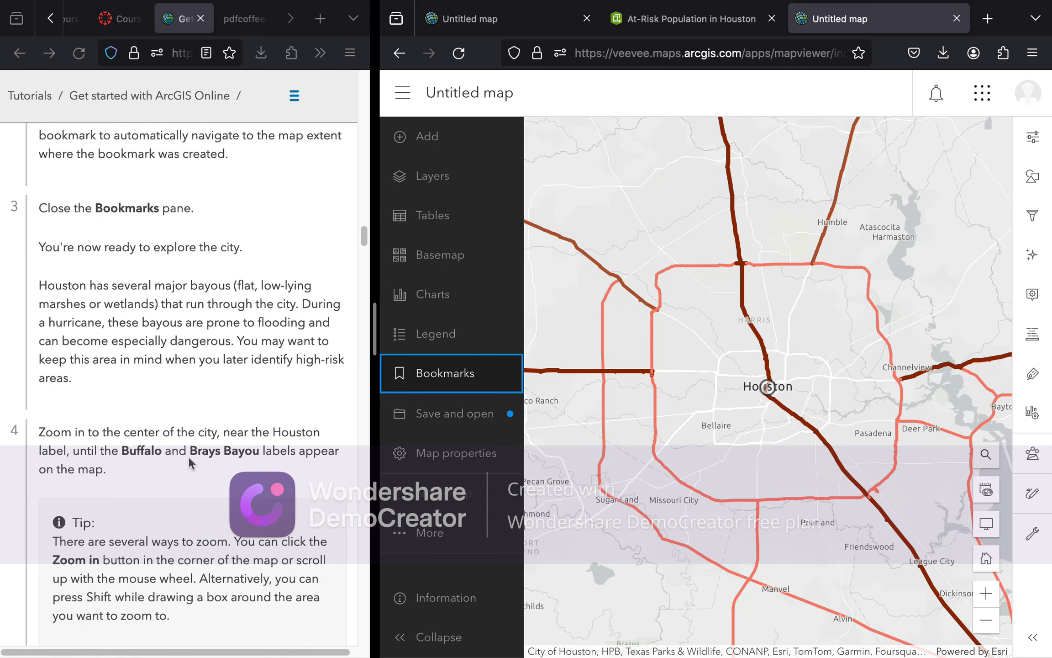
pyautogui.scroll(-2, 183, 430)
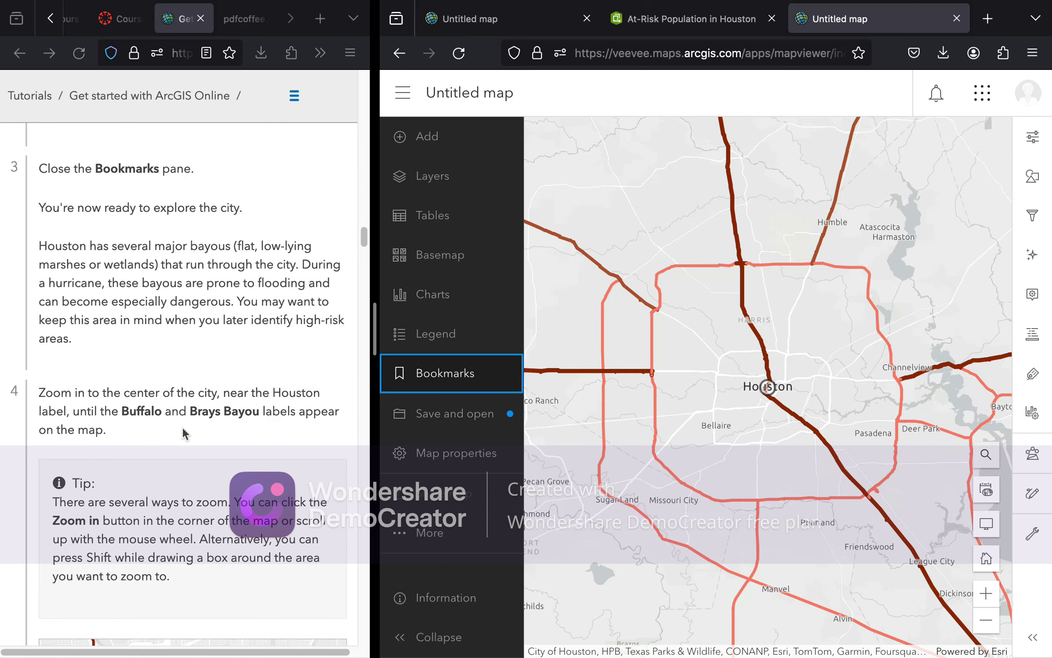
pyautogui.scroll(-2, 183, 433)
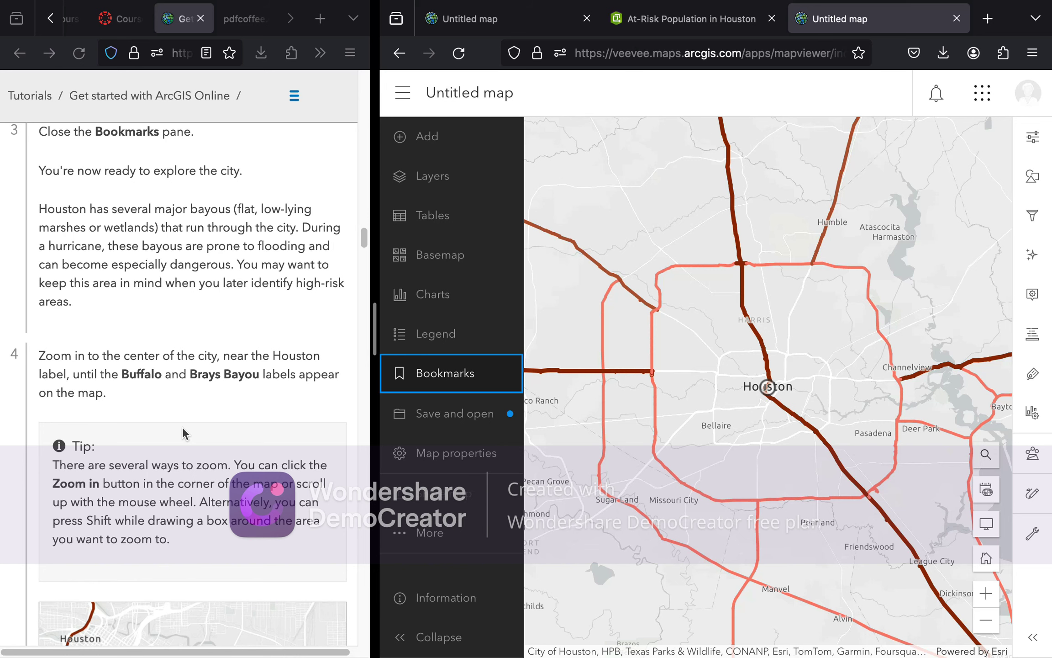
pyautogui.scroll(-1, 182, 427)
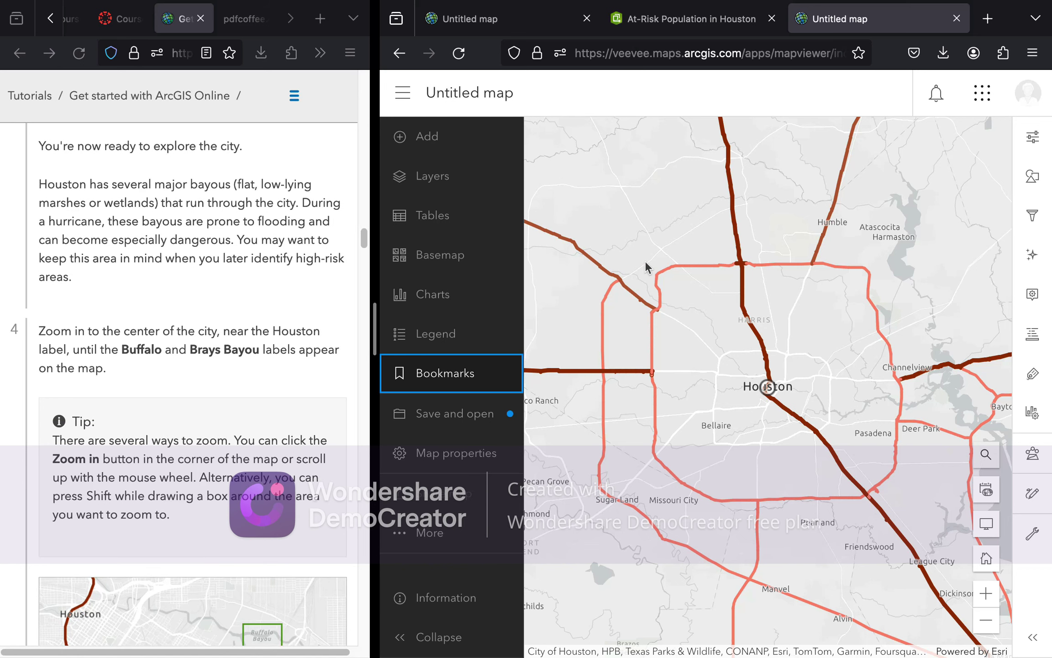
pyautogui.scroll(-2, 241, 361)
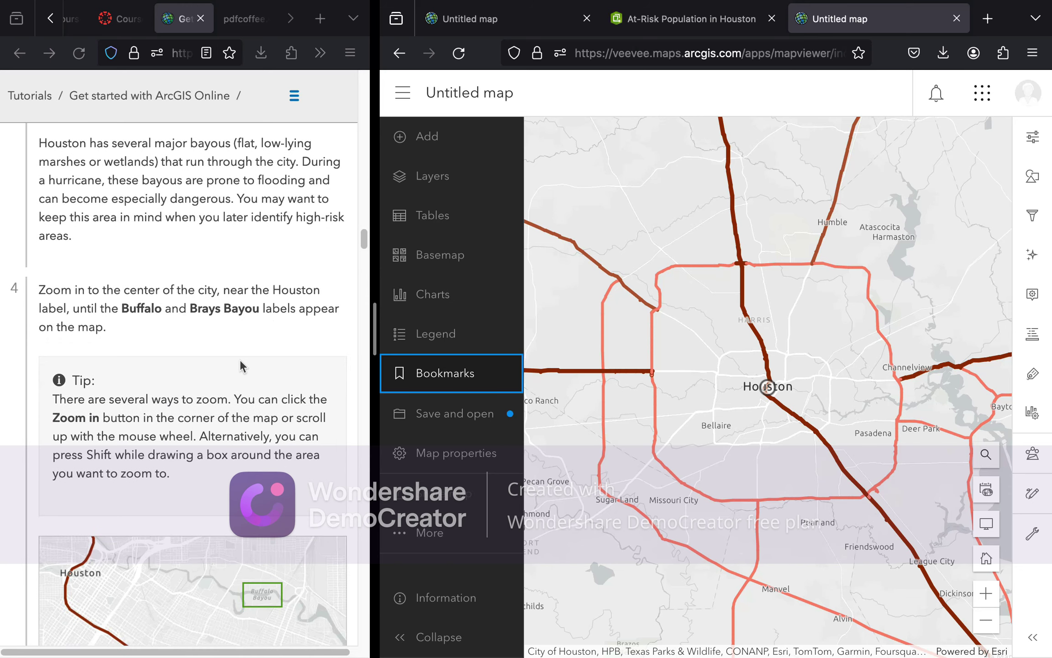
pyautogui.scroll(-1, 241, 362)
pyautogui.scroll(1, 240, 359)
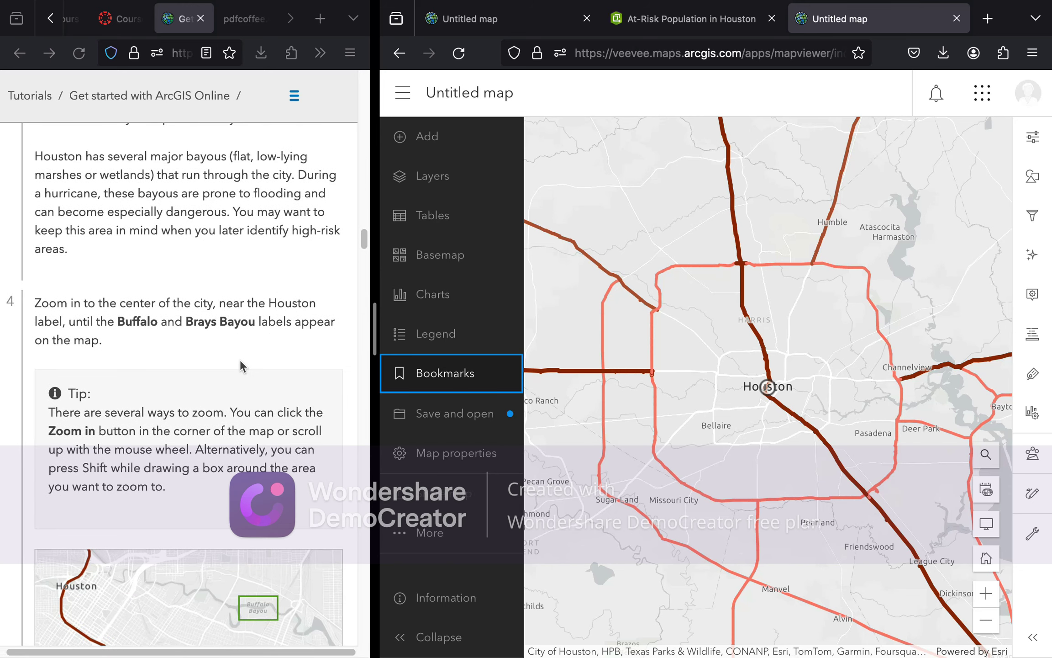
pyautogui.scroll(1, 240, 360)
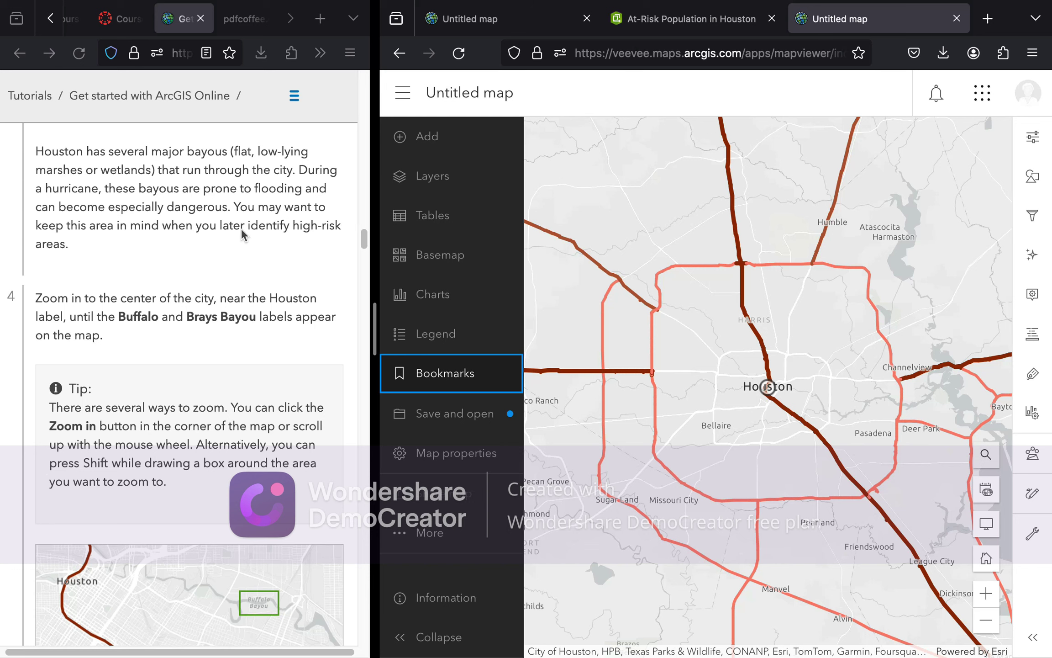
pyautogui.scroll(-1, 151, 253)
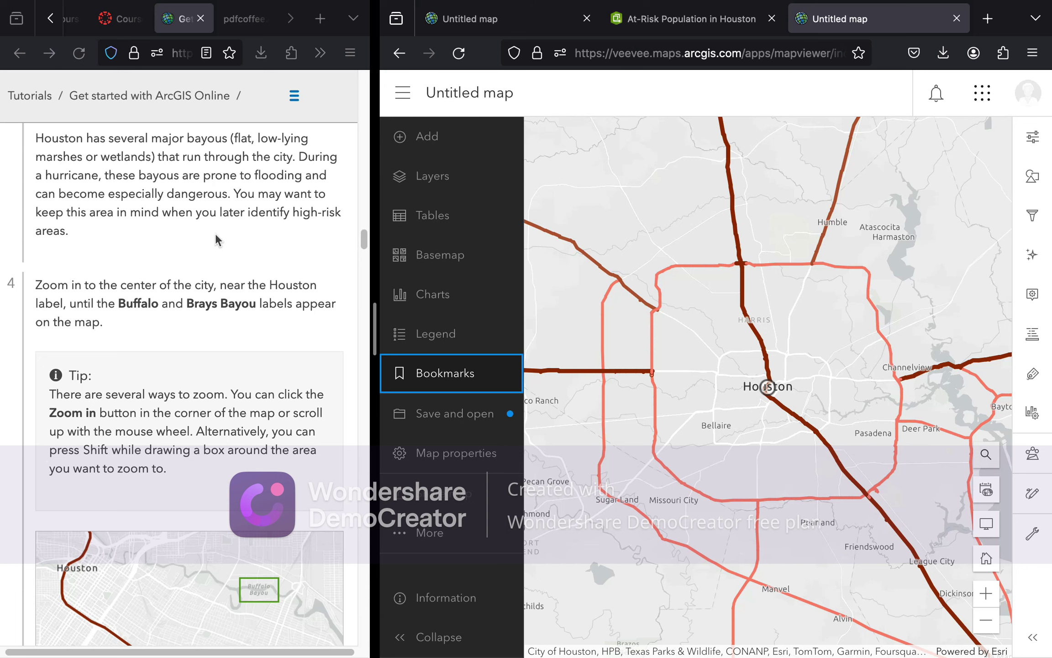
pyautogui.scroll(-1, 274, 215)
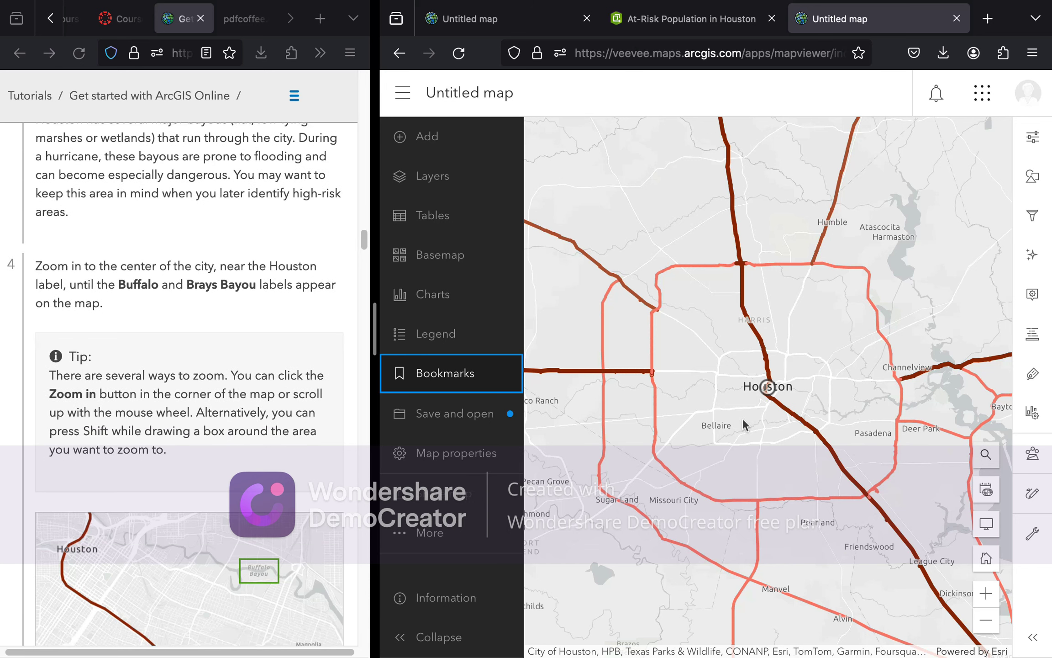
pyautogui.scroll(-3, 263, 315)
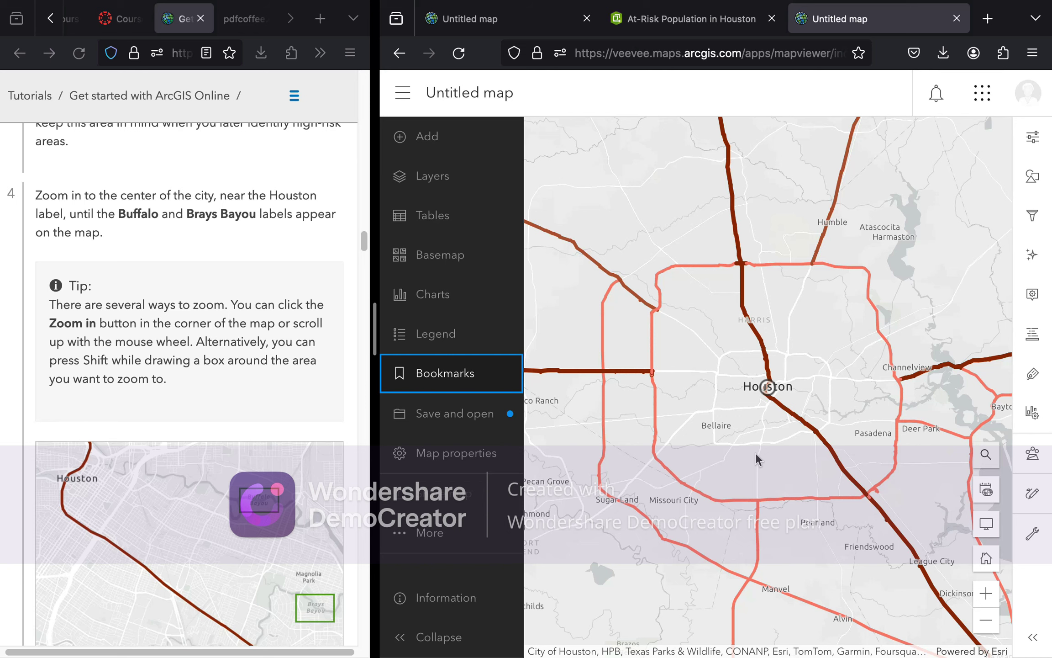
# Zoom in on central Houston and reposition the map to show the Buffalo Bayou and Brays Bayou labels, matching the tutorial's example image
pyautogui.scroll(3, 771, 413)
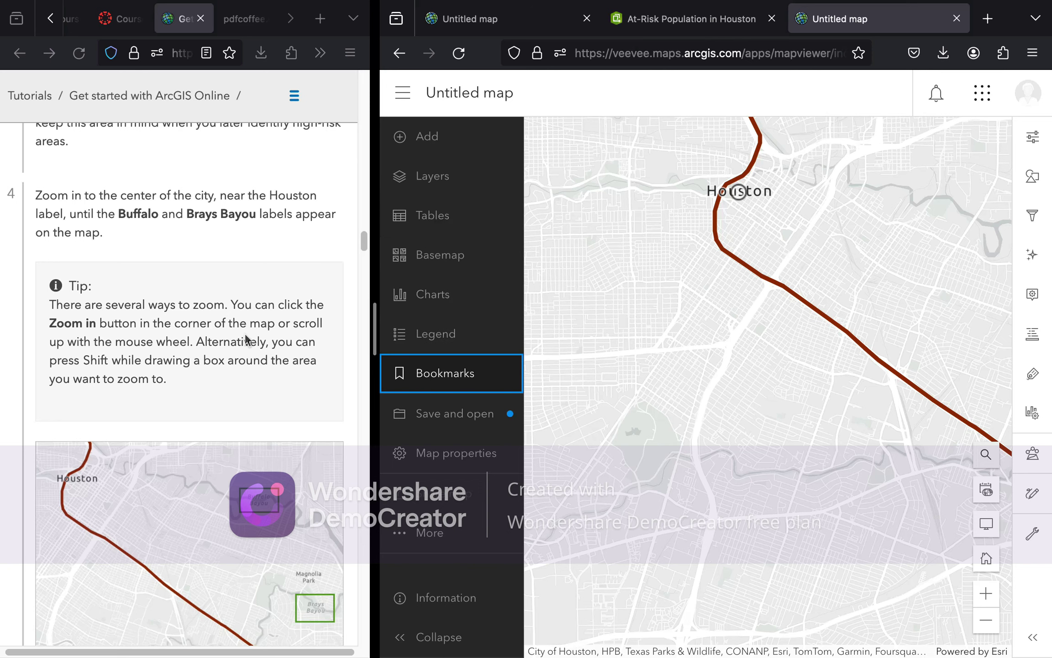
pyautogui.scroll(-2, 245, 339)
pyautogui.scroll(-3, 245, 339)
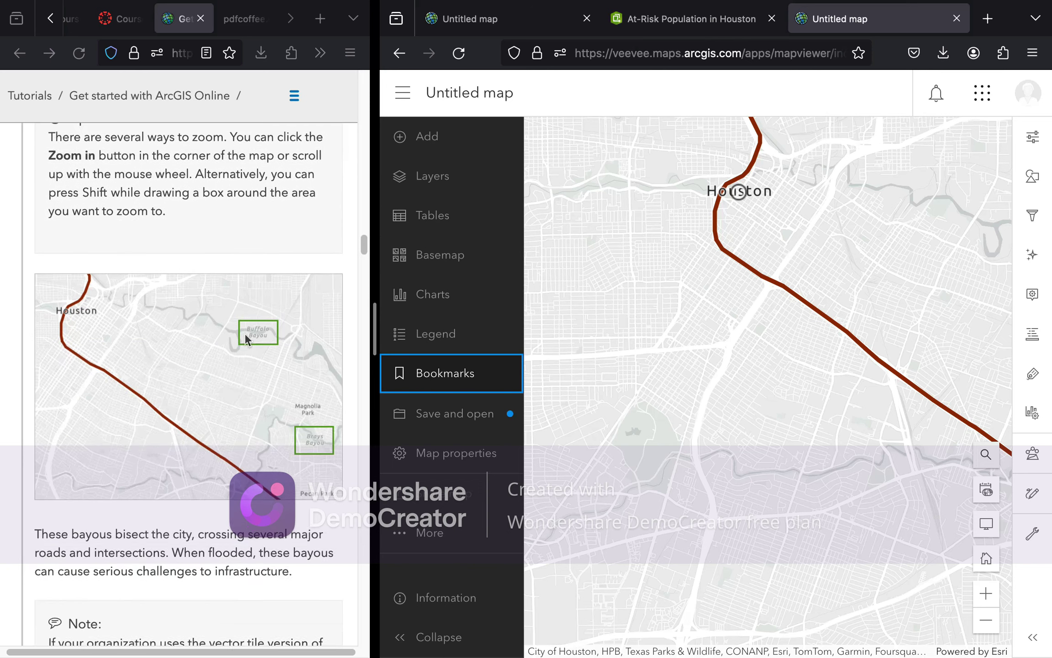
pyautogui.scroll(-4, 245, 337)
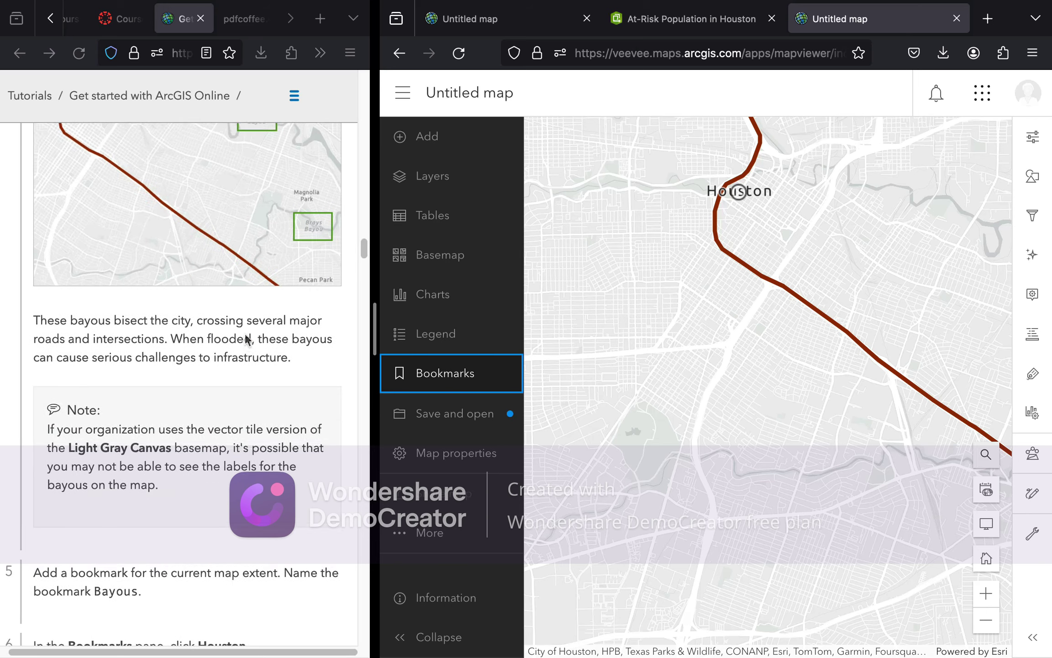
pyautogui.scroll(2, 245, 337)
pyautogui.scroll(2, 245, 338)
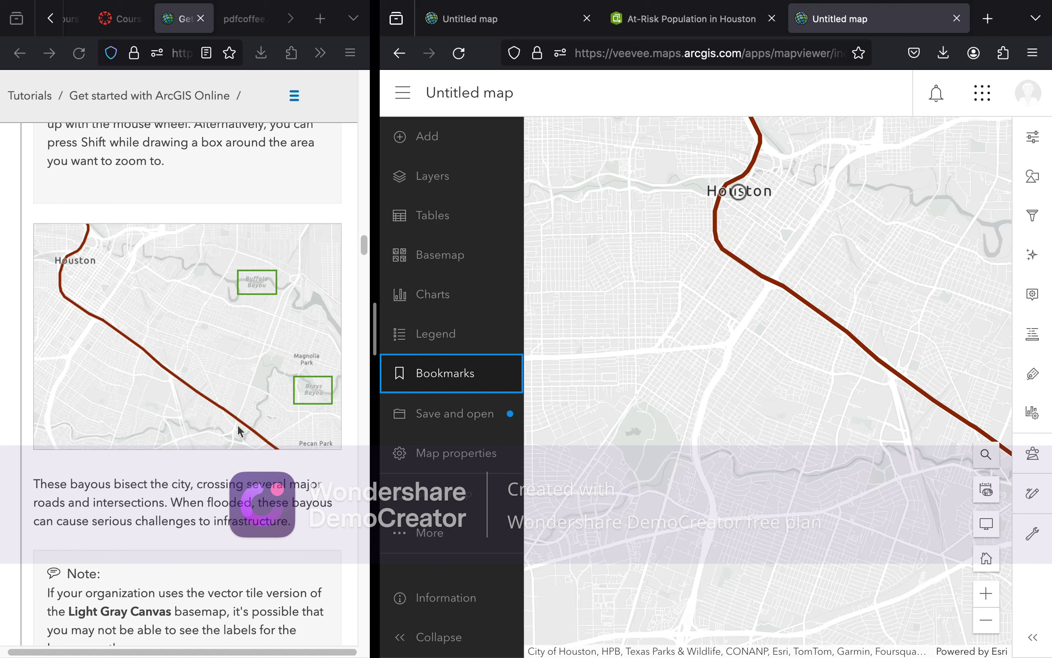
pyautogui.moveTo(739, 272); pyautogui.dragTo(586, 296)
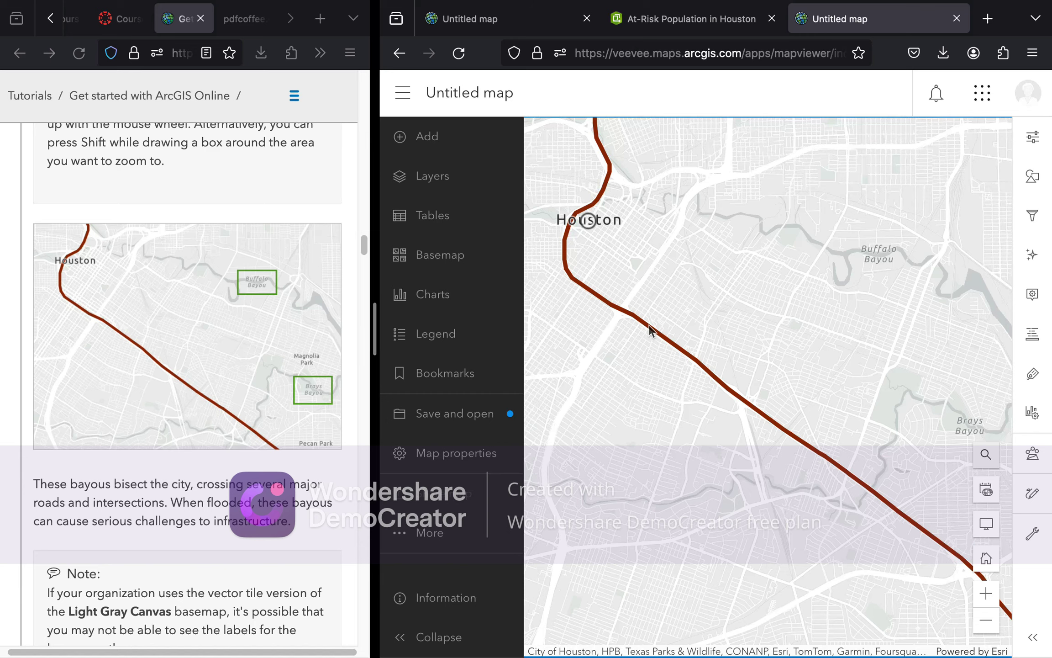
pyautogui.moveTo(651, 329); pyautogui.dragTo(710, 327)
pyautogui.moveTo(663, 320); pyautogui.dragTo(650, 206)
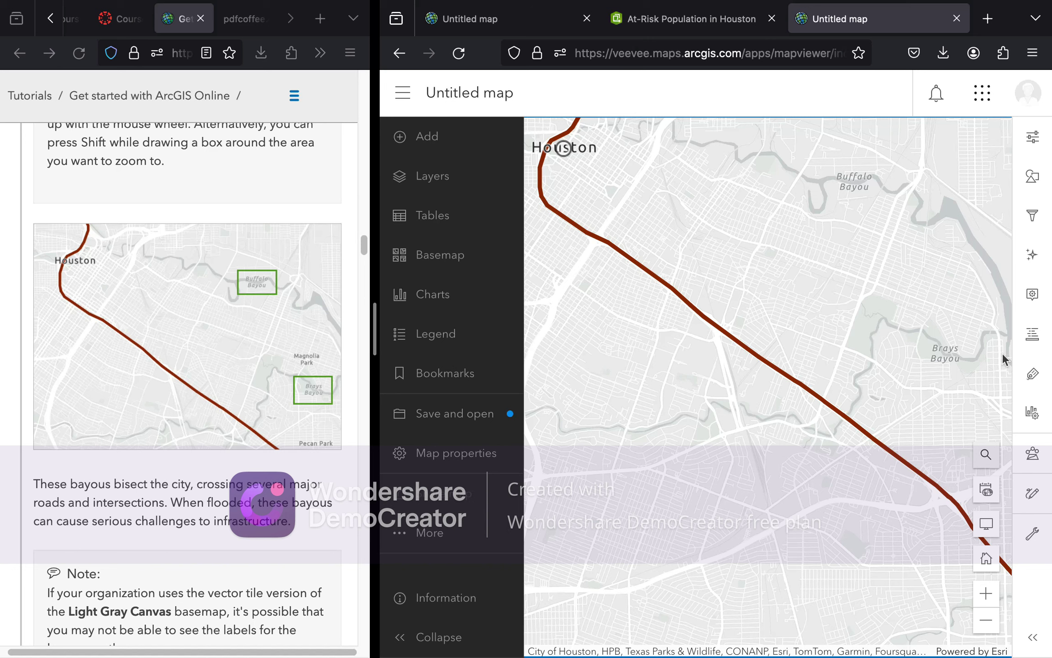
# Review tutorial steps 5 and 6 on bookmarking the current extent as Bayous and returning to the Houston bookmark
pyautogui.moveTo(814, 4)
pyautogui.scroll(-3, 243, 359)
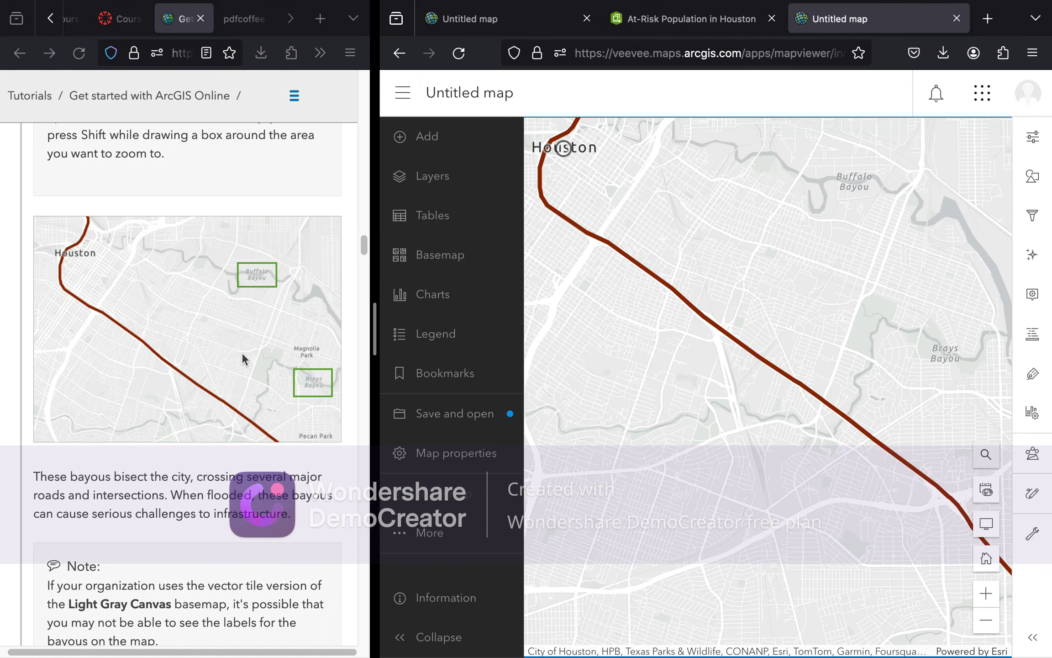
pyautogui.scroll(-2, 243, 359)
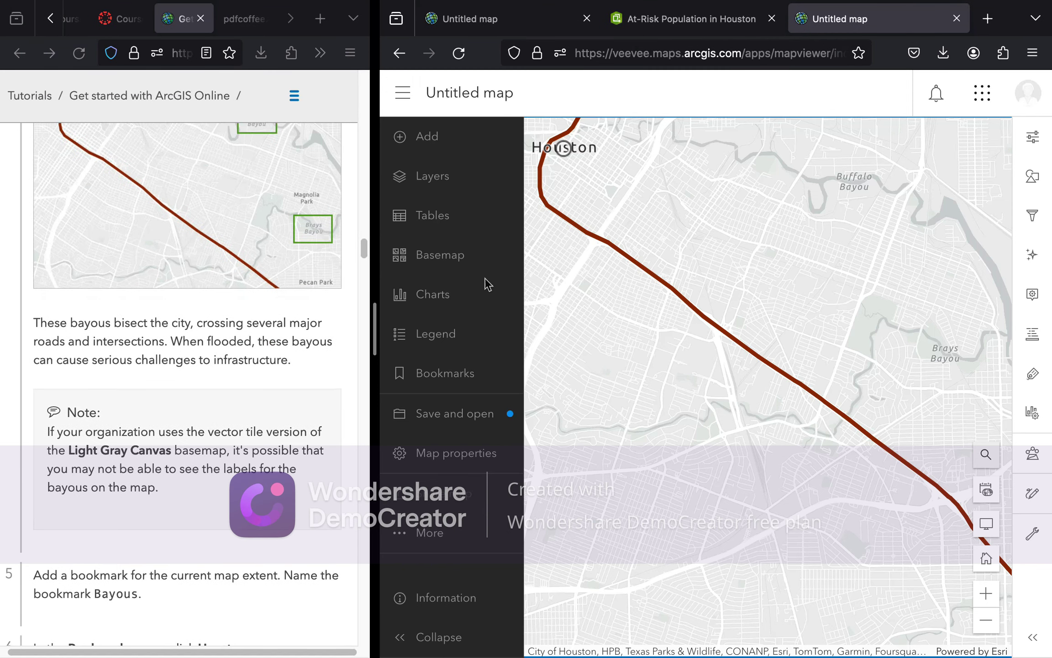
pyautogui.scroll(-1, 151, 467)
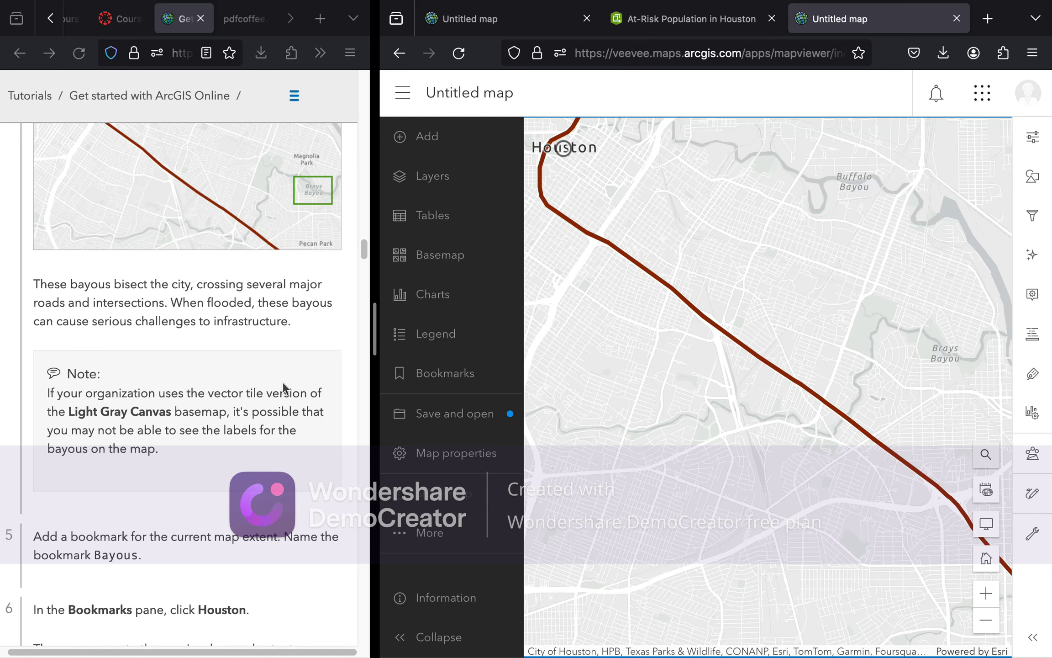
pyautogui.scroll(-5, 283, 387)
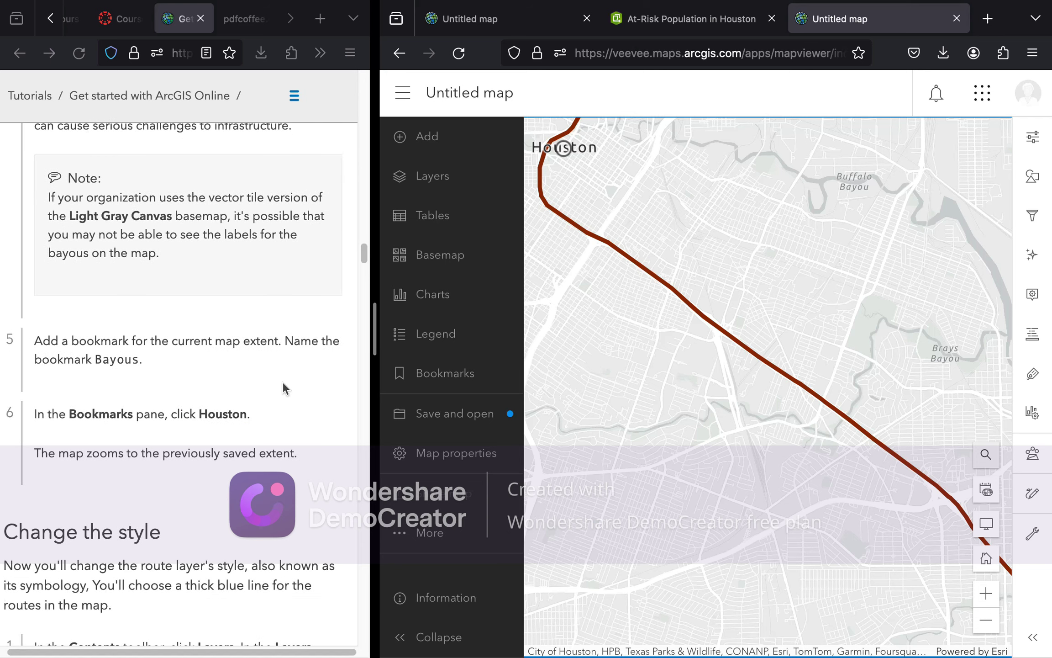
pyautogui.scroll(-3, 283, 387)
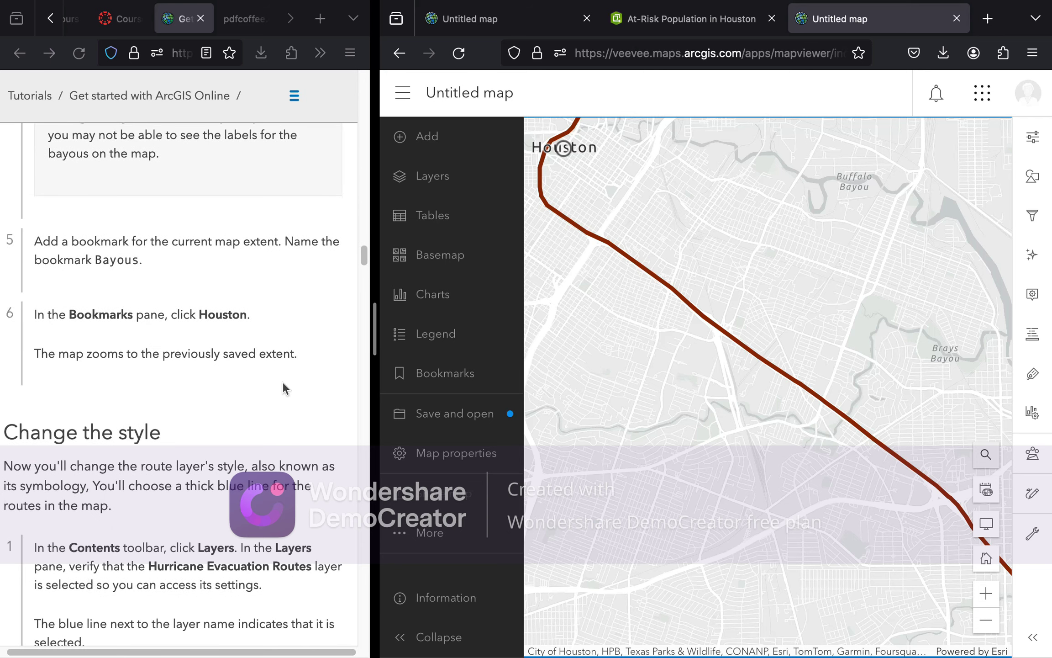
# Add a bookmark named Bayous for the current map extent and close the Bookmarks pane
pyautogui.scroll(-1, 283, 387)
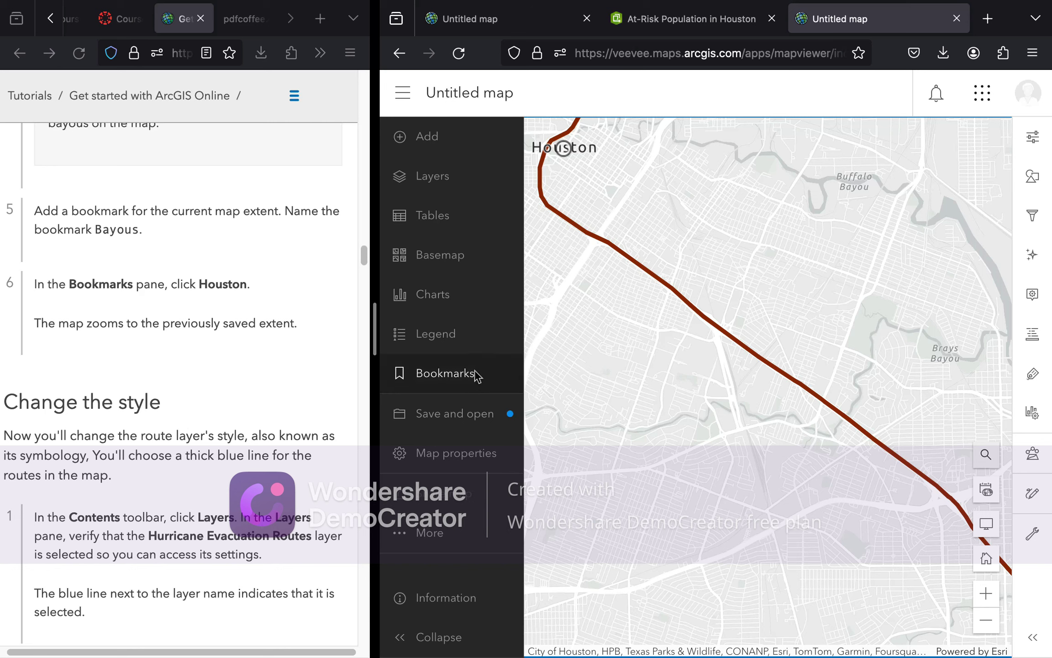
pyautogui.click(497, 379)
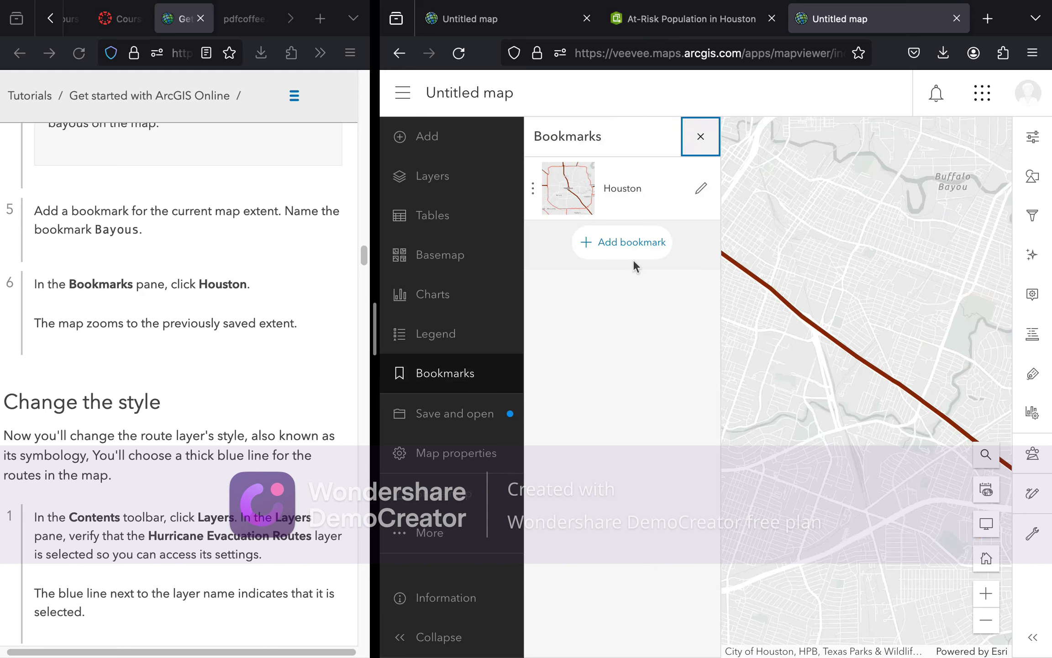
pyautogui.click(635, 243)
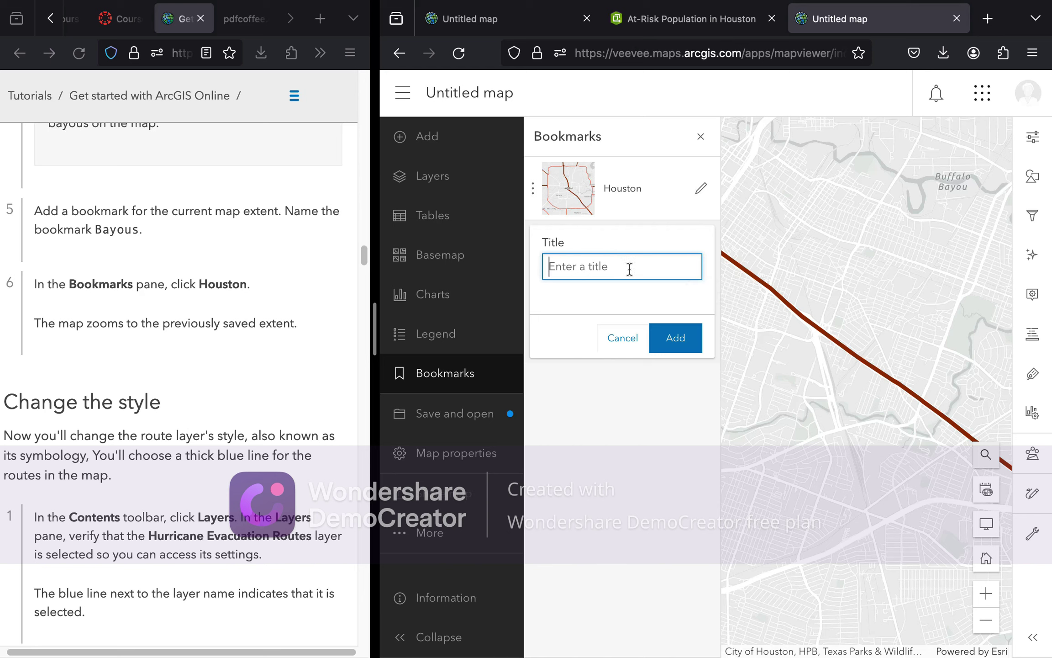
pyautogui.scroll(3, 205, 366)
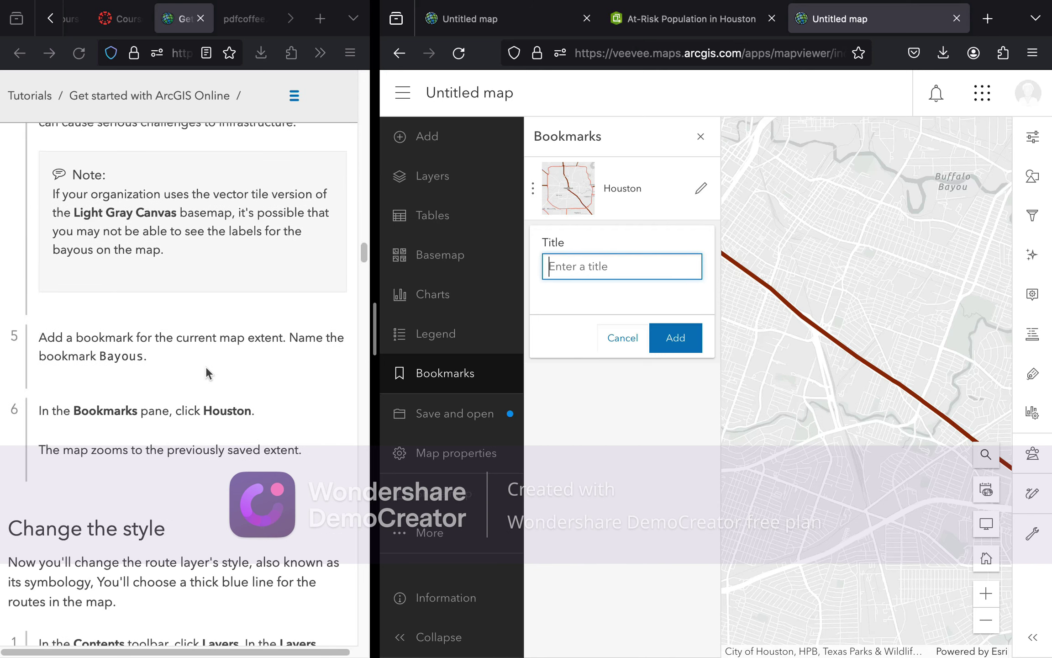
pyautogui.scroll(-1, 205, 366)
pyautogui.write('B')
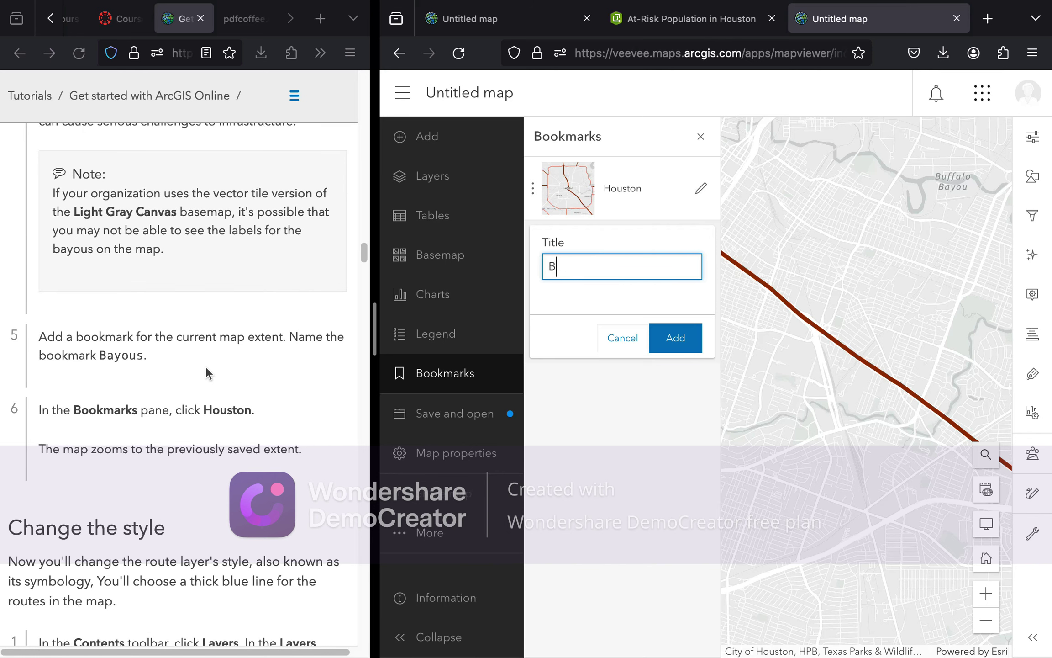
pyautogui.write('ayous')
pyautogui.click(690, 345)
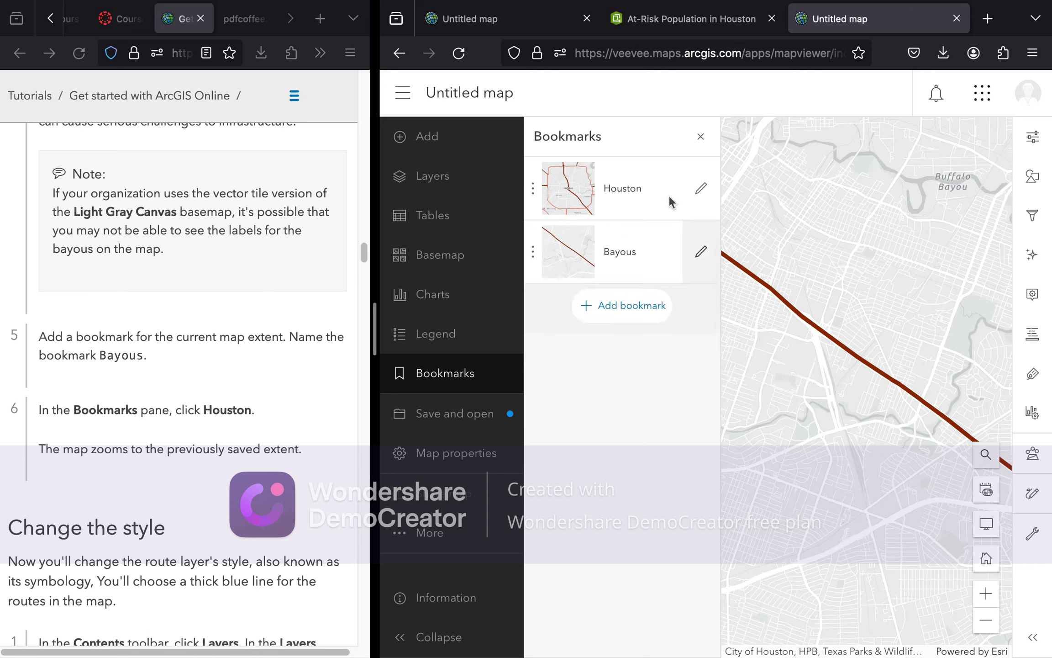
pyautogui.click(702, 139)
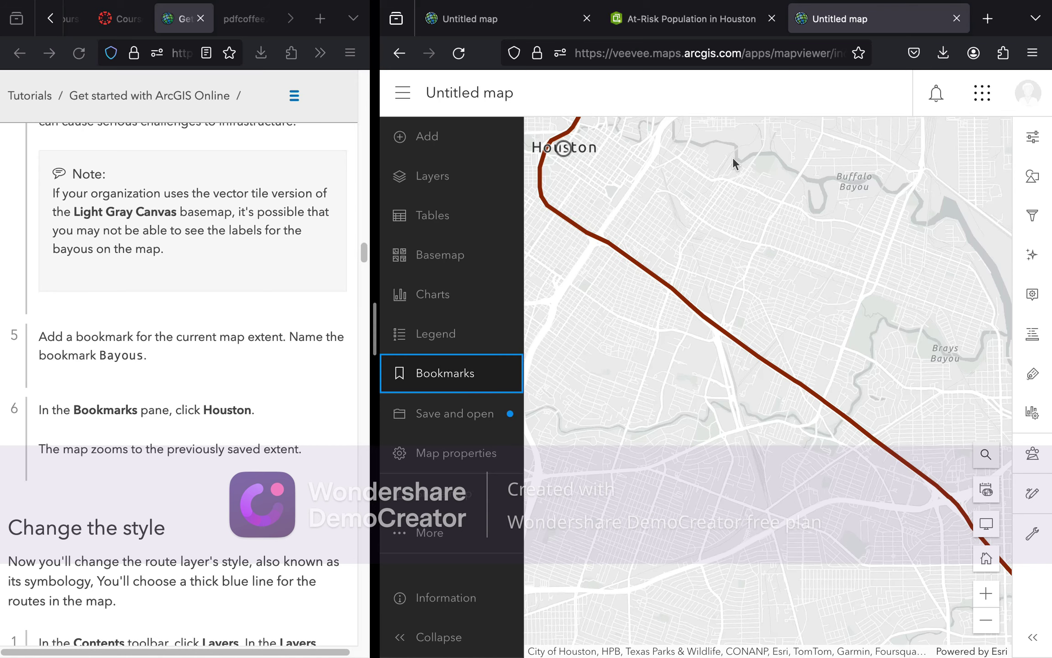
# Check both bookmarks by going to the Houston extent and returning to the Bayous extent, closing the Bookmarks pane each time
pyautogui.click(503, 380)
pyautogui.click(615, 201)
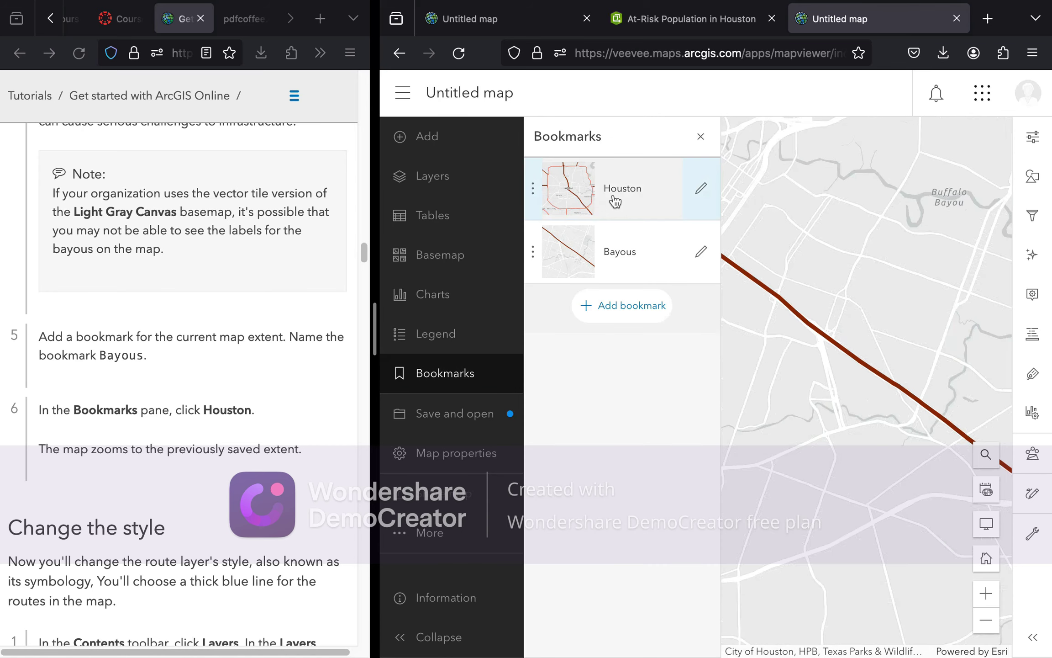
pyautogui.click(700, 136)
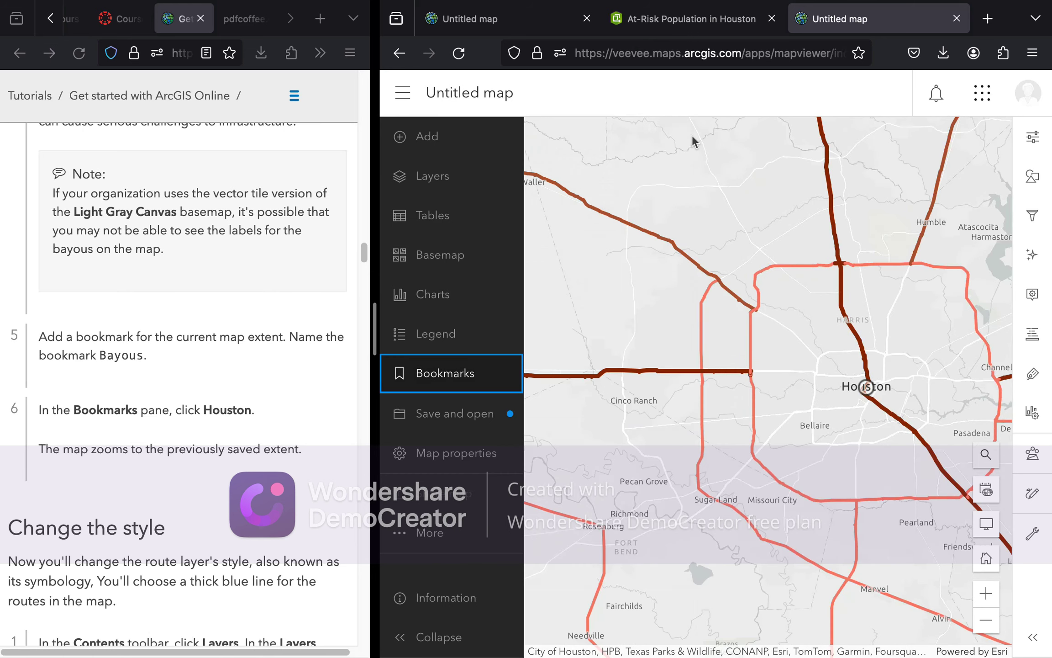
pyautogui.click(490, 378)
pyautogui.click(615, 263)
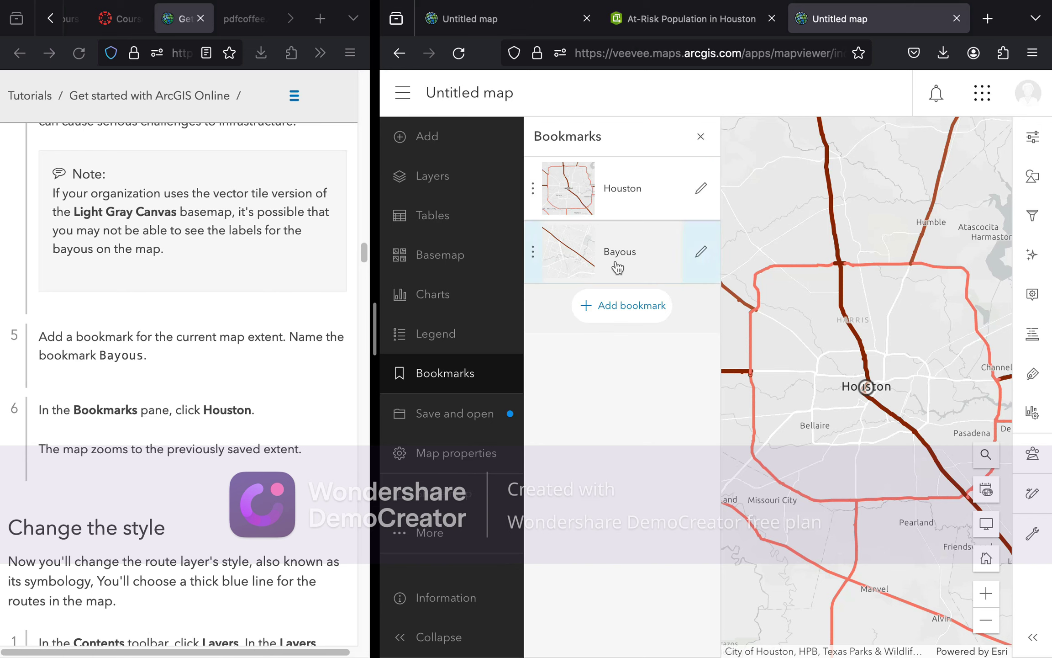
pyautogui.click(701, 136)
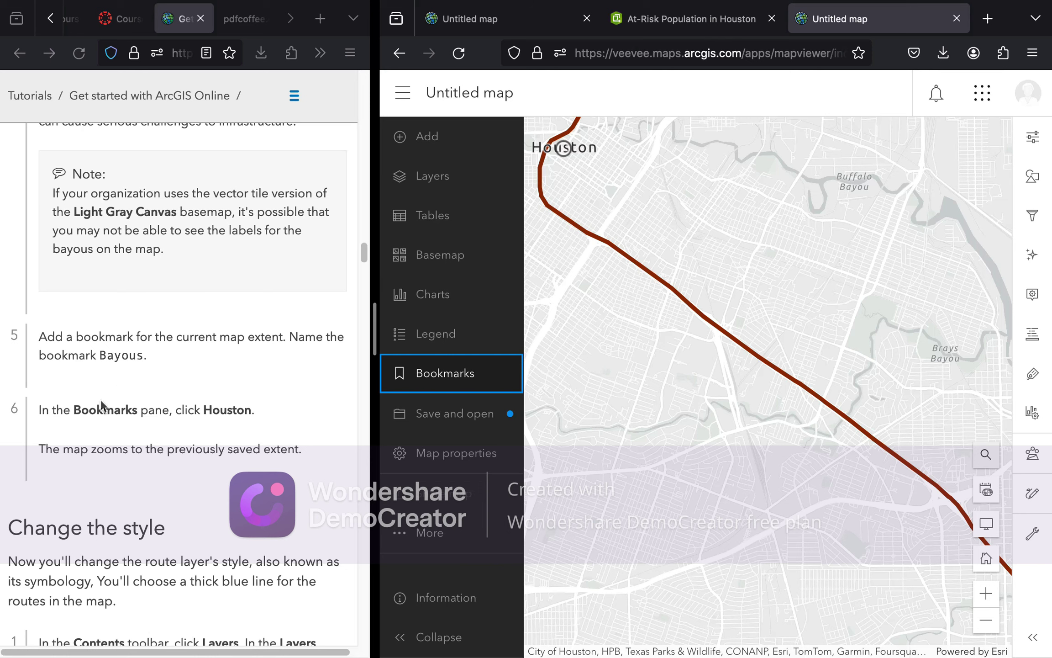
# Review steps 1 and 2 of the tutorial's Change the style section on selecting the routes layer and opening its styles
pyautogui.scroll(-5, 101, 406)
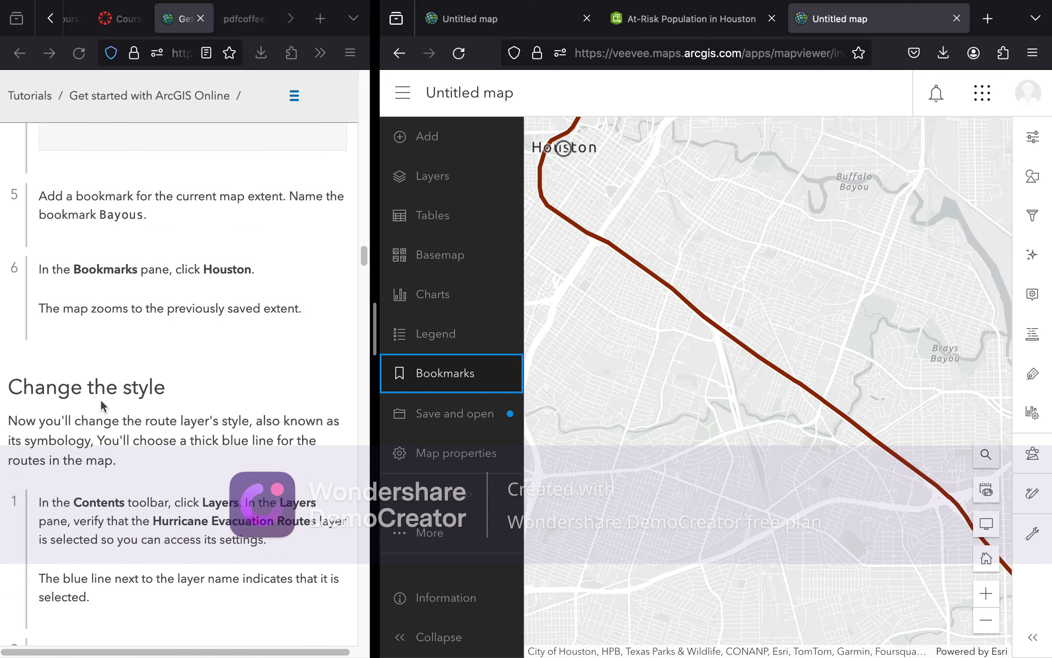
pyautogui.scroll(-3, 101, 405)
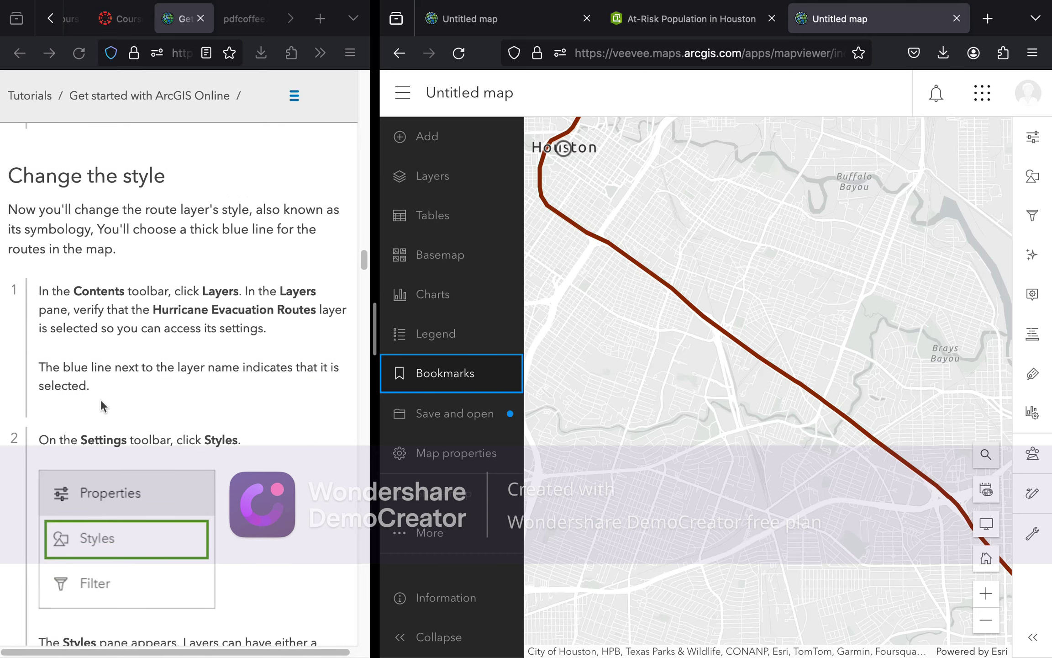
pyautogui.scroll(-1, 101, 404)
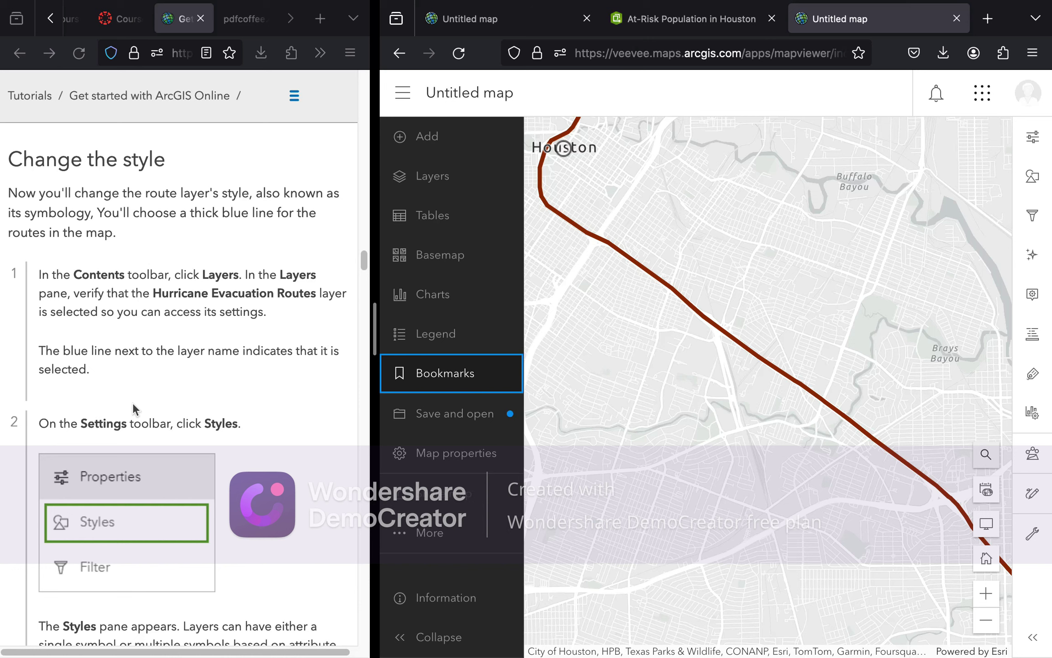
pyautogui.scroll(-1, 216, 404)
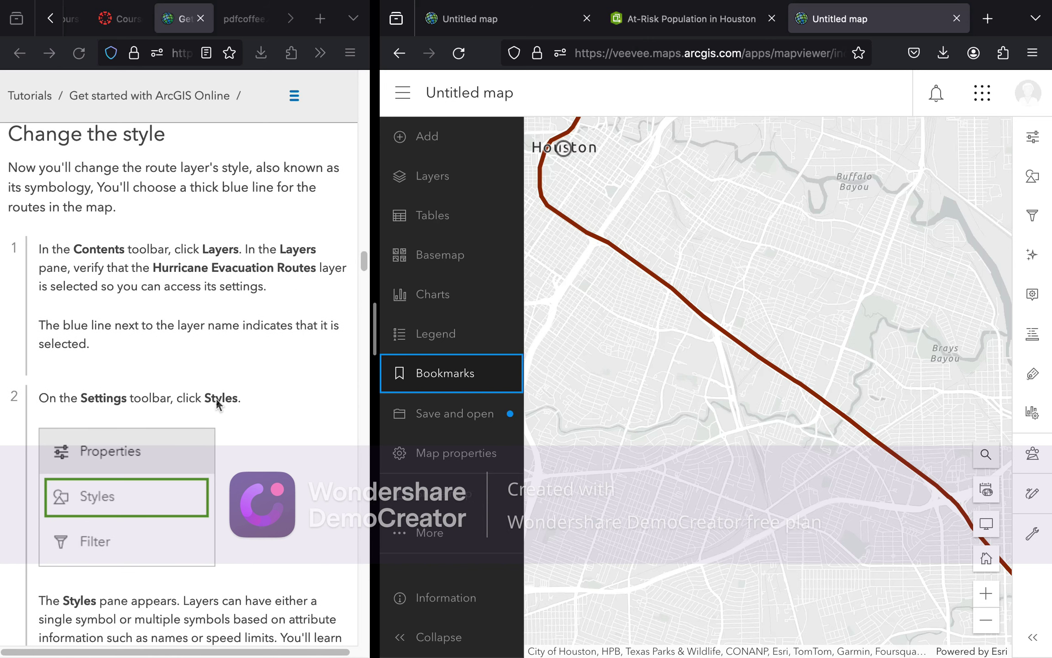
pyautogui.scroll(1, 217, 404)
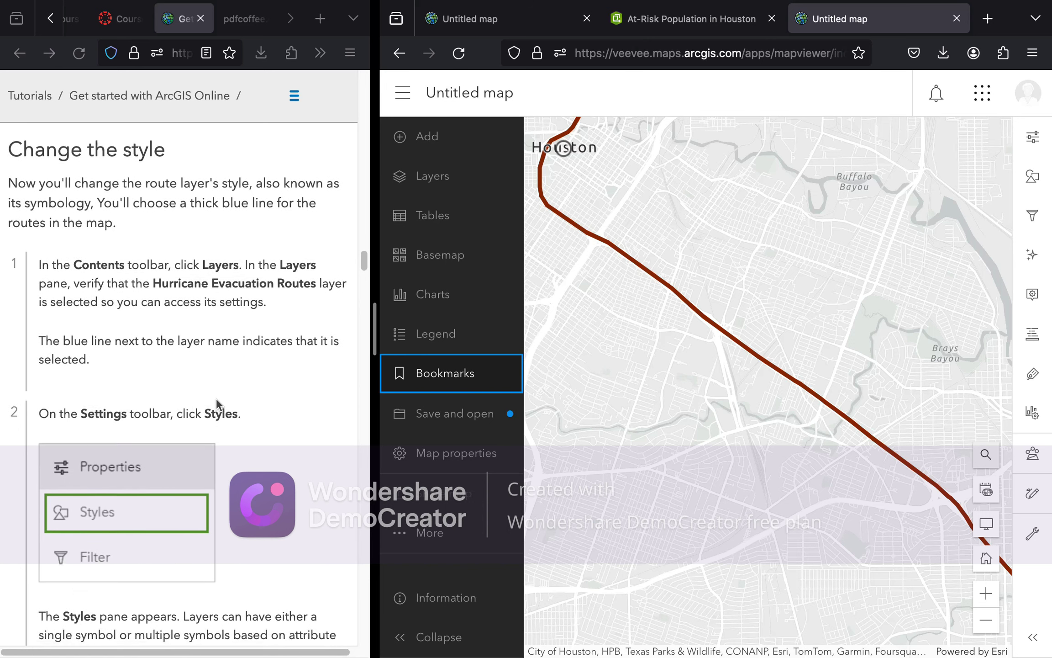
pyautogui.scroll(-1, 217, 404)
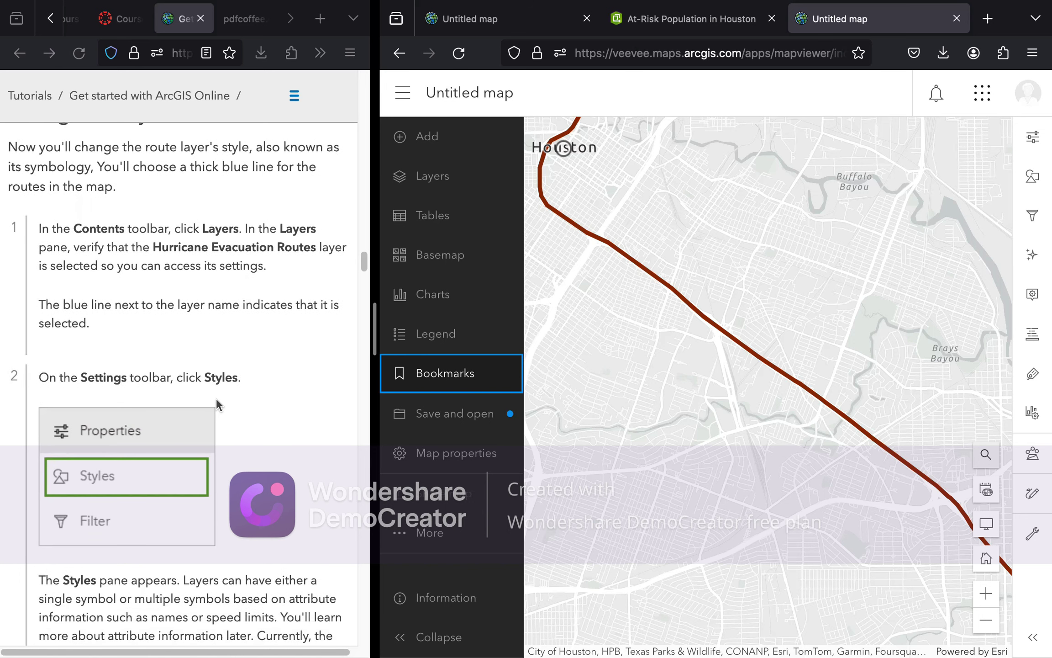
pyautogui.scroll(-1, 217, 403)
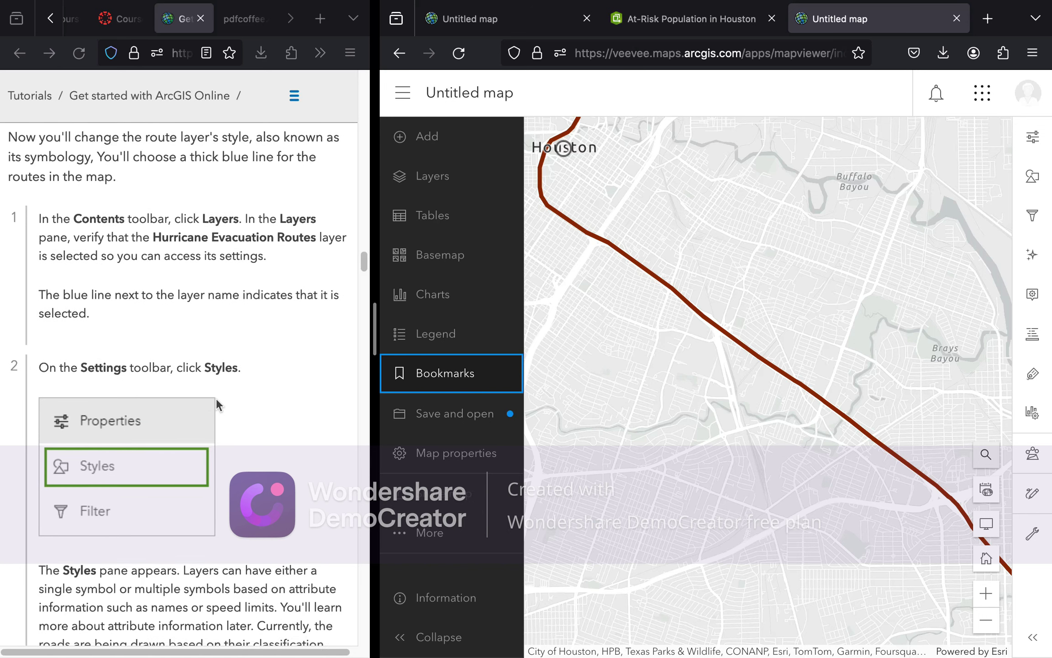
pyautogui.scroll(-3, 216, 397)
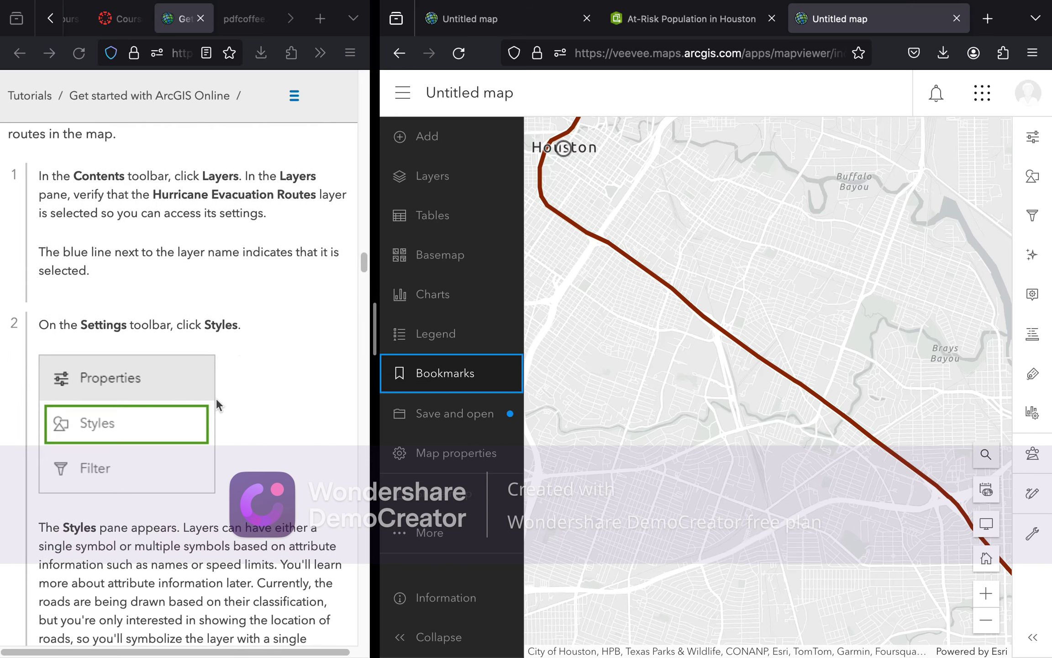
# Show the map's layers and toggle the selection of Hurricane Evacuation Routes, leaving the layer selected with its properties open
pyautogui.click(464, 191)
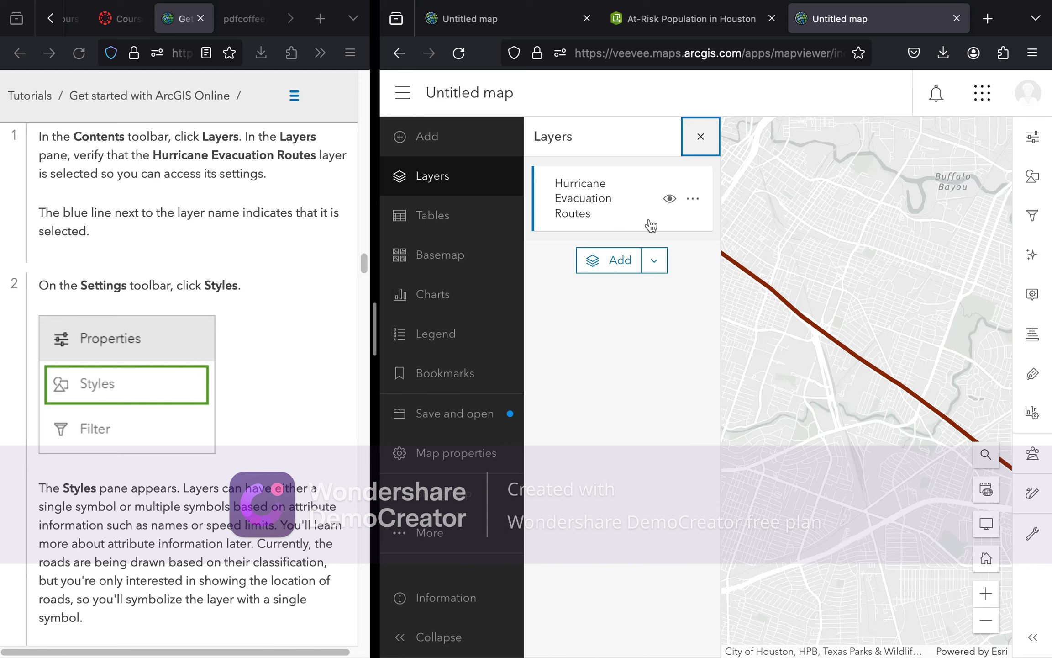
pyautogui.click(619, 197)
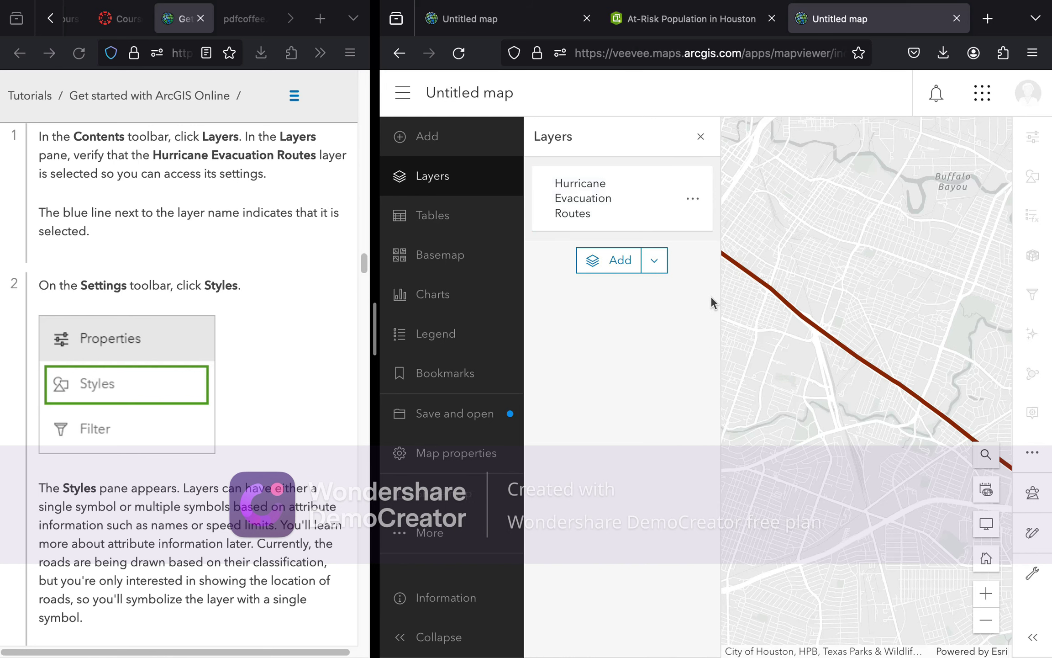
pyautogui.click(640, 213)
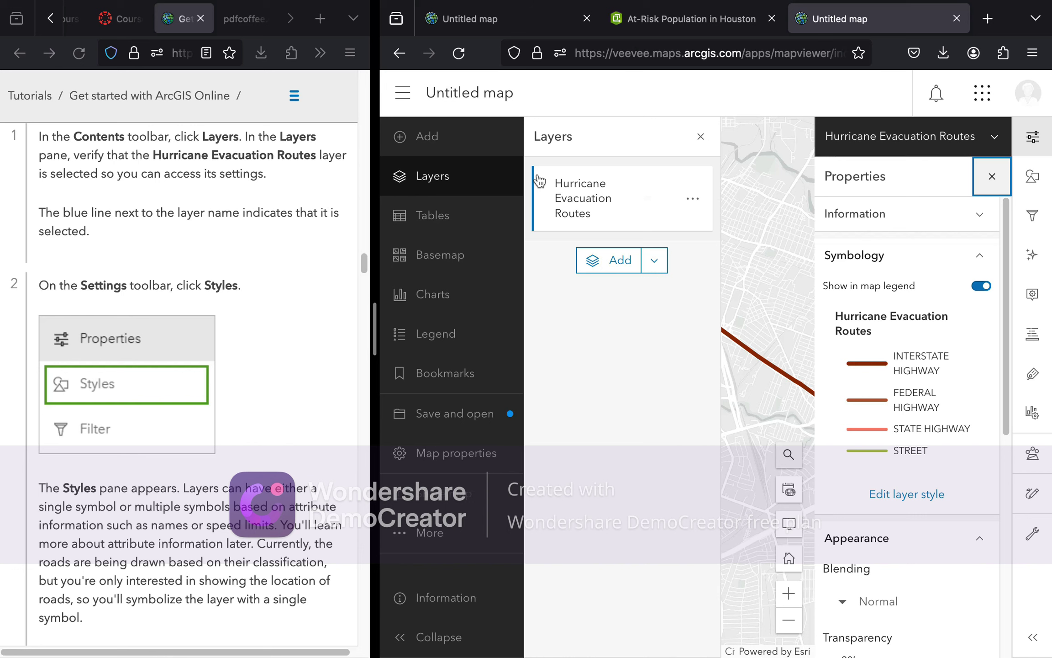
pyautogui.click(585, 201)
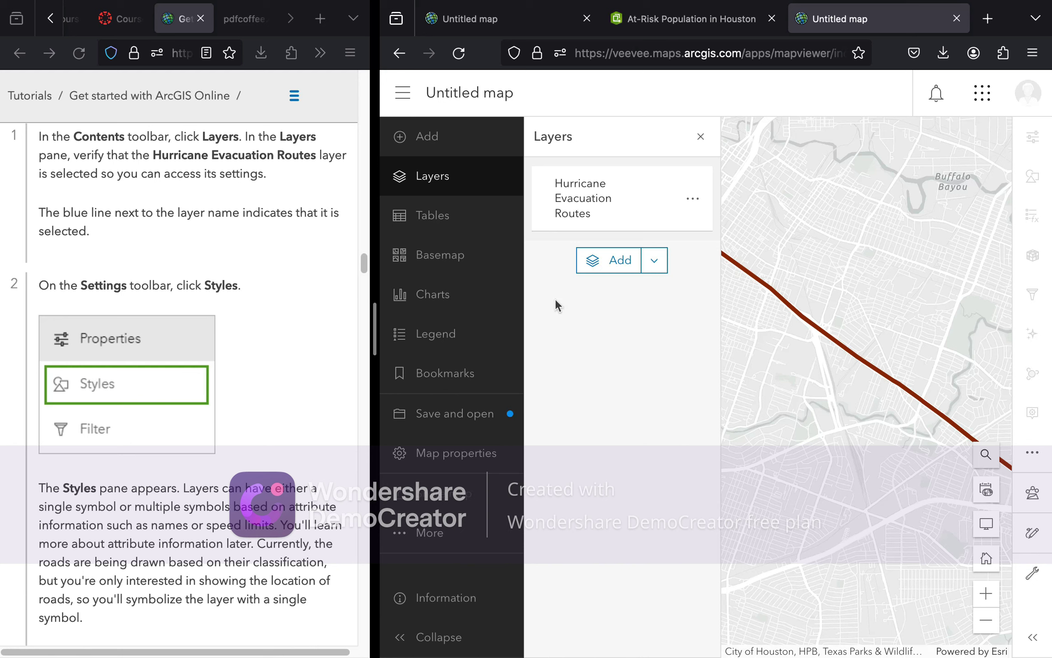
pyautogui.click(595, 201)
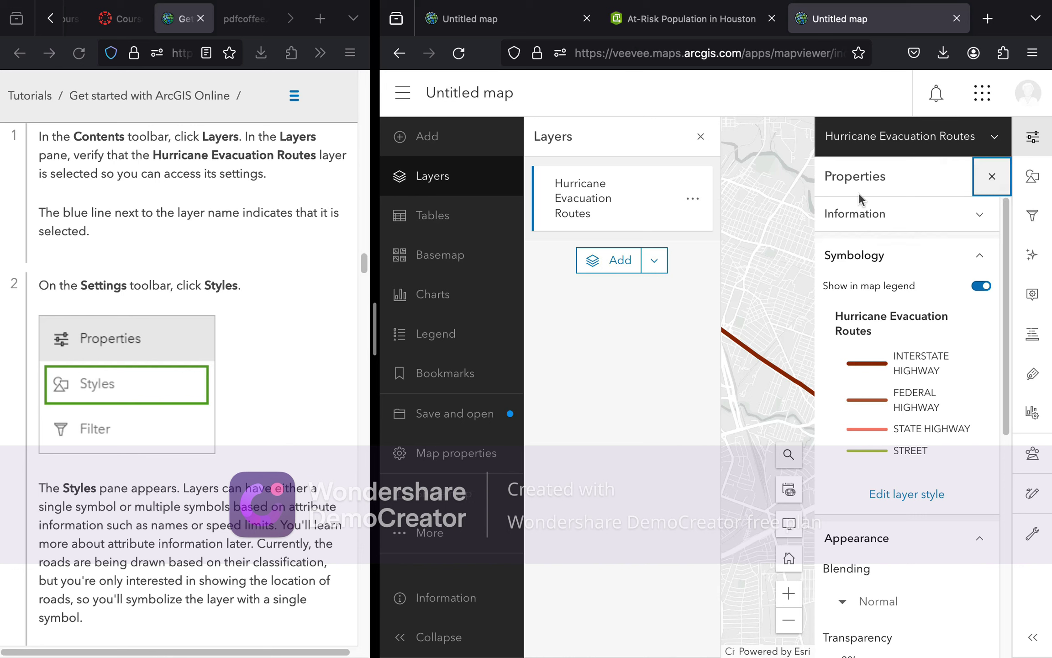
# Examine the Information and Symbology sections in the Hurricane Evacuation Routes layer's properties, collapsing Information again
pyautogui.click(979, 223)
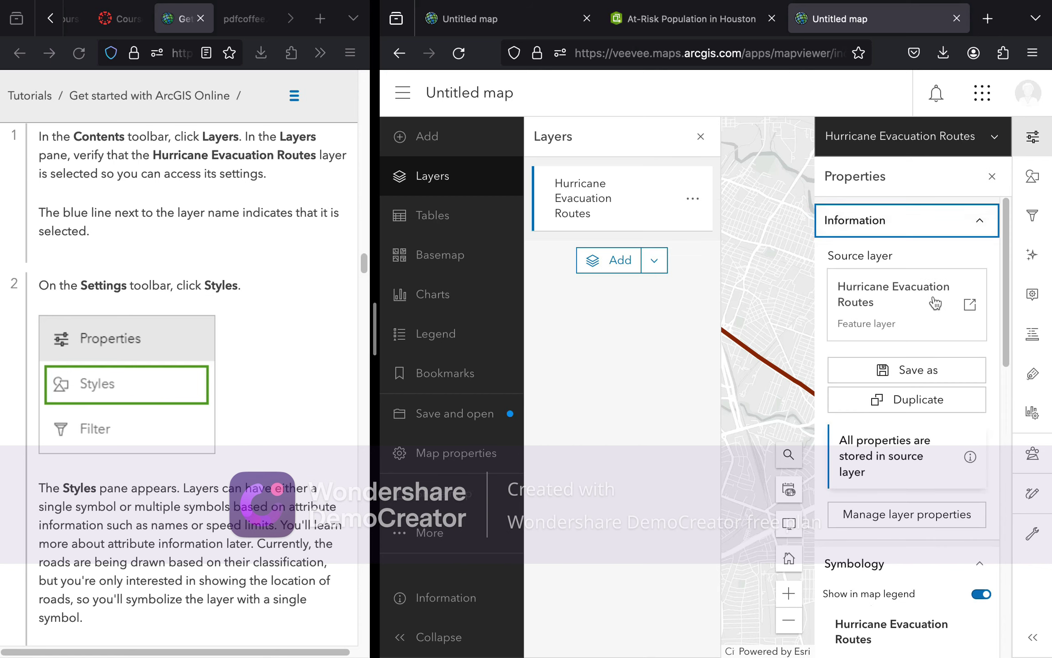
pyautogui.scroll(-3, 903, 295)
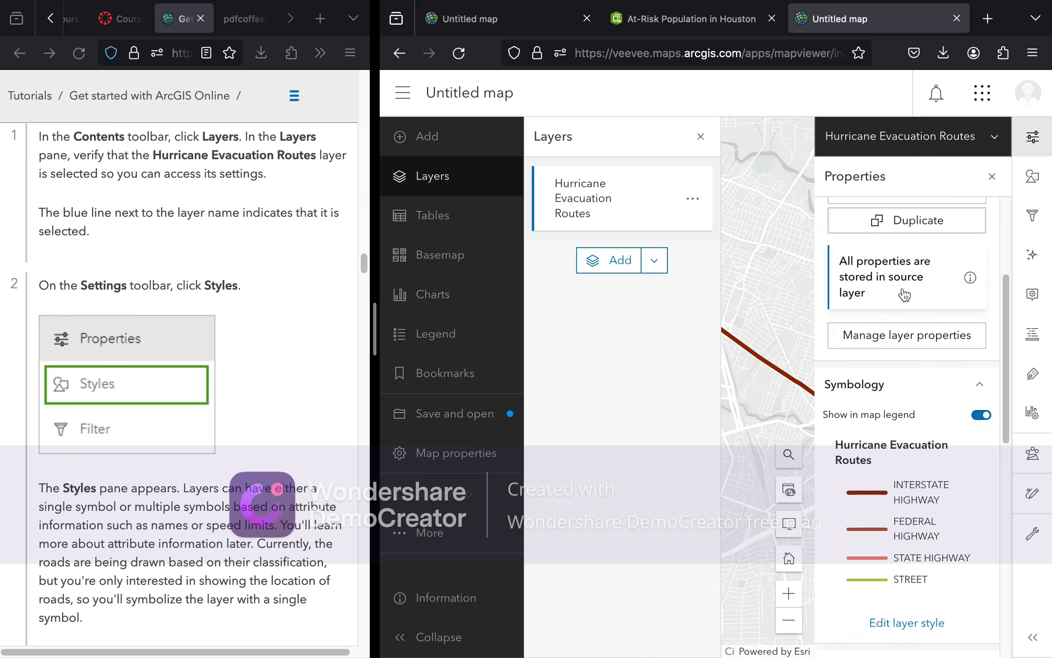
pyautogui.scroll(2, 902, 287)
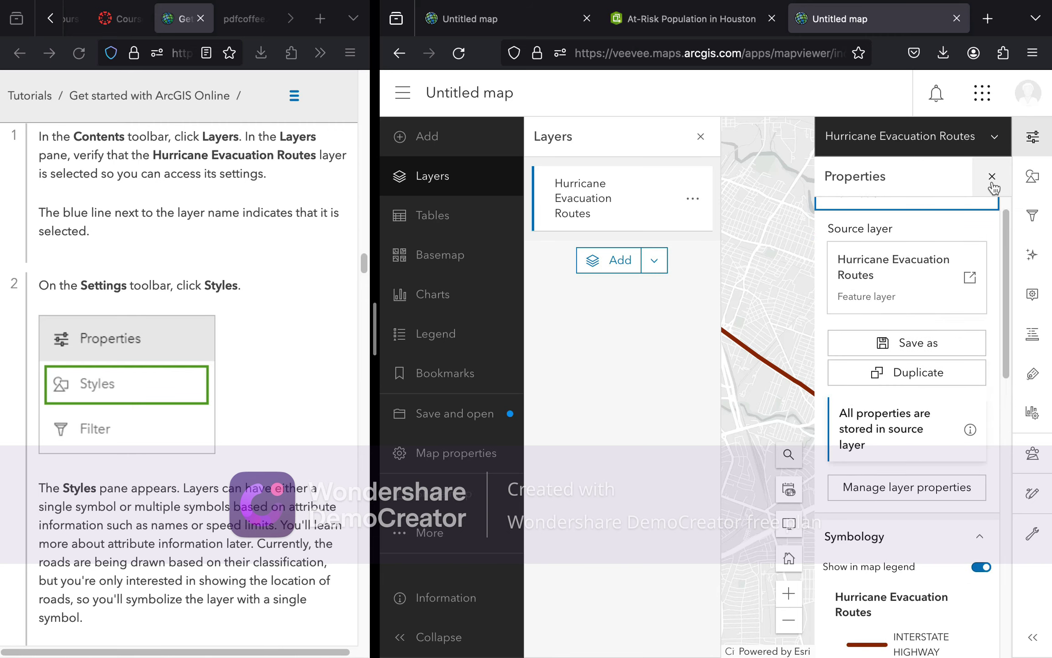
pyautogui.scroll(1, 961, 281)
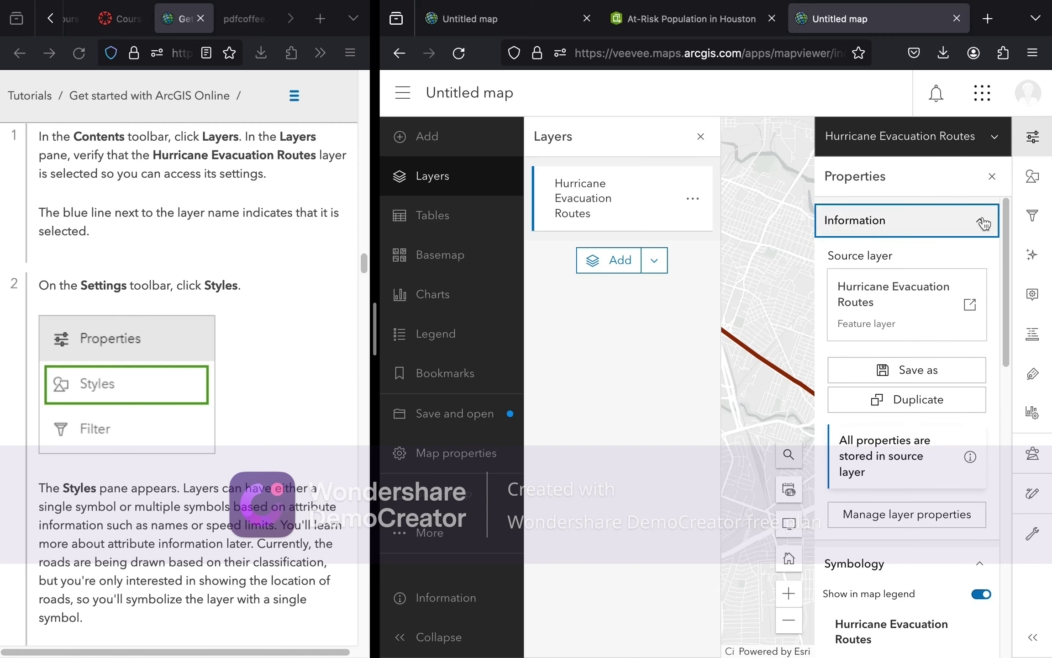
pyautogui.click(984, 222)
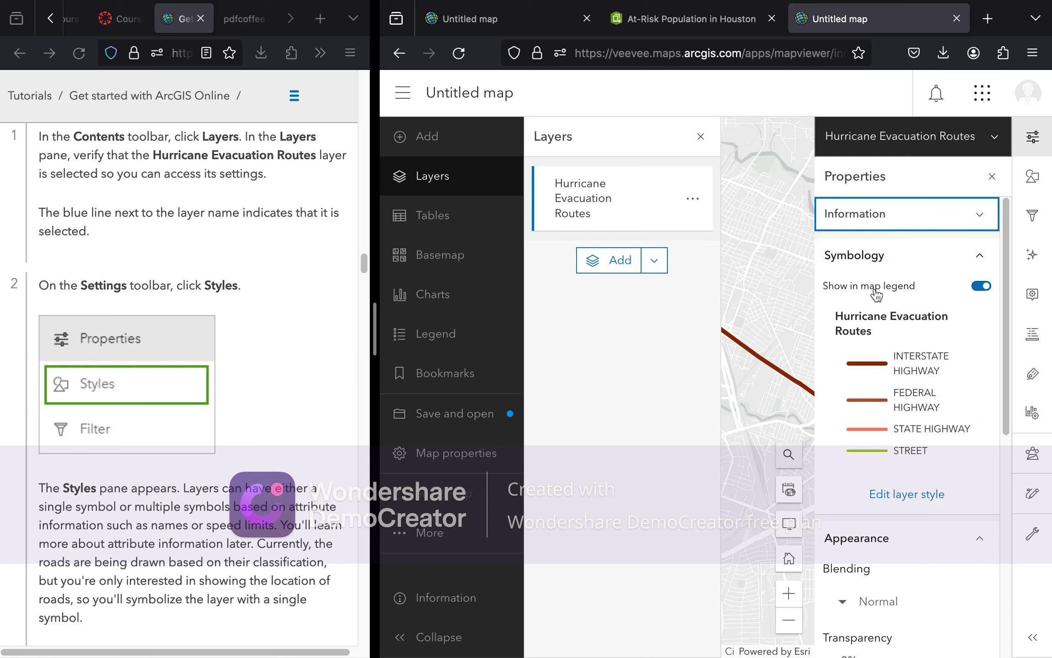
pyautogui.scroll(-1, 909, 347)
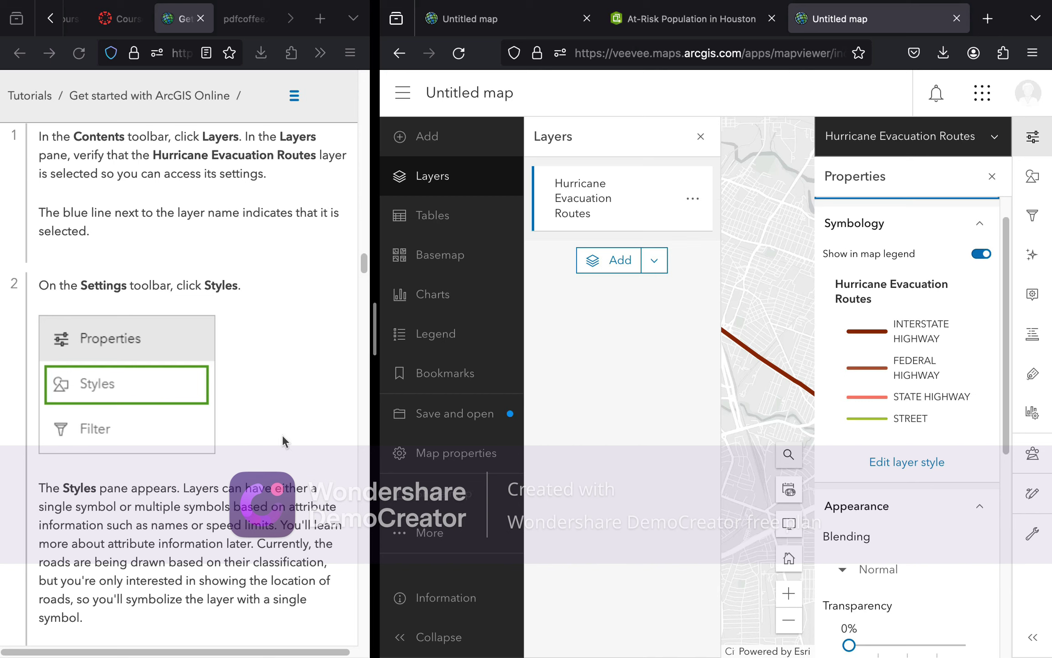
# Follow tutorial step 2 to open the Styles settings for the Hurricane Evacuation Routes layer
pyautogui.scroll(-1, 211, 362)
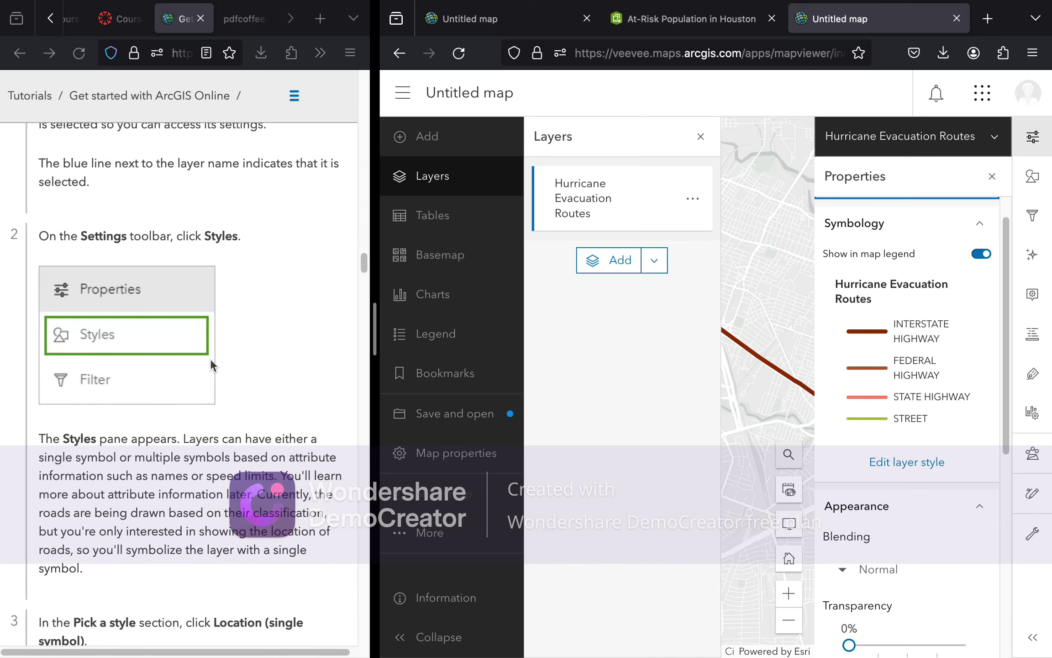
pyautogui.scroll(-2, 211, 358)
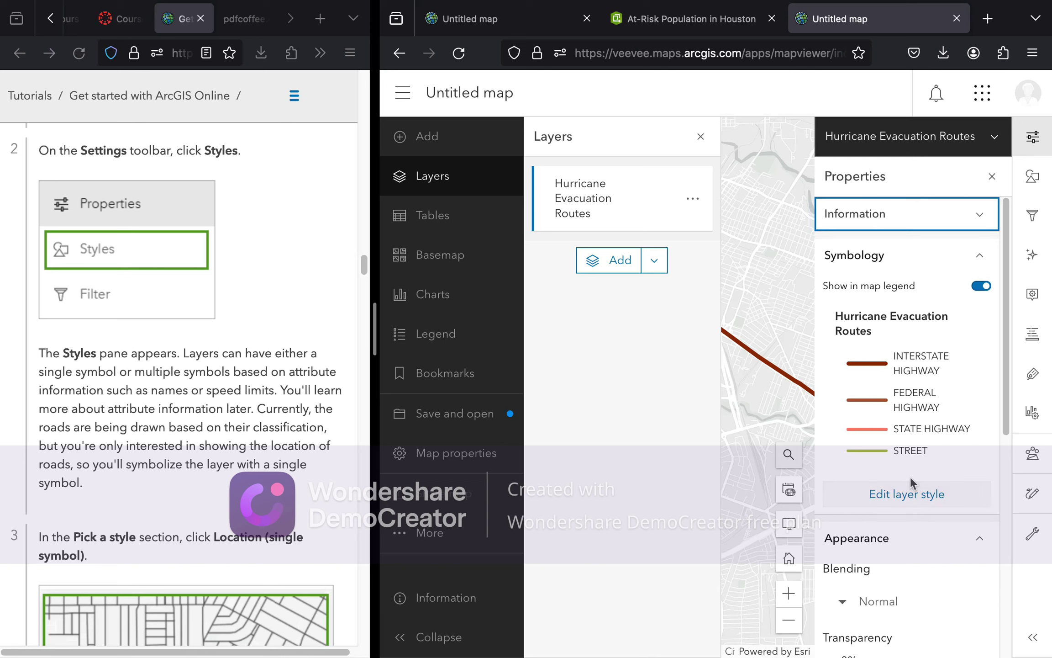
pyautogui.click(1033, 179)
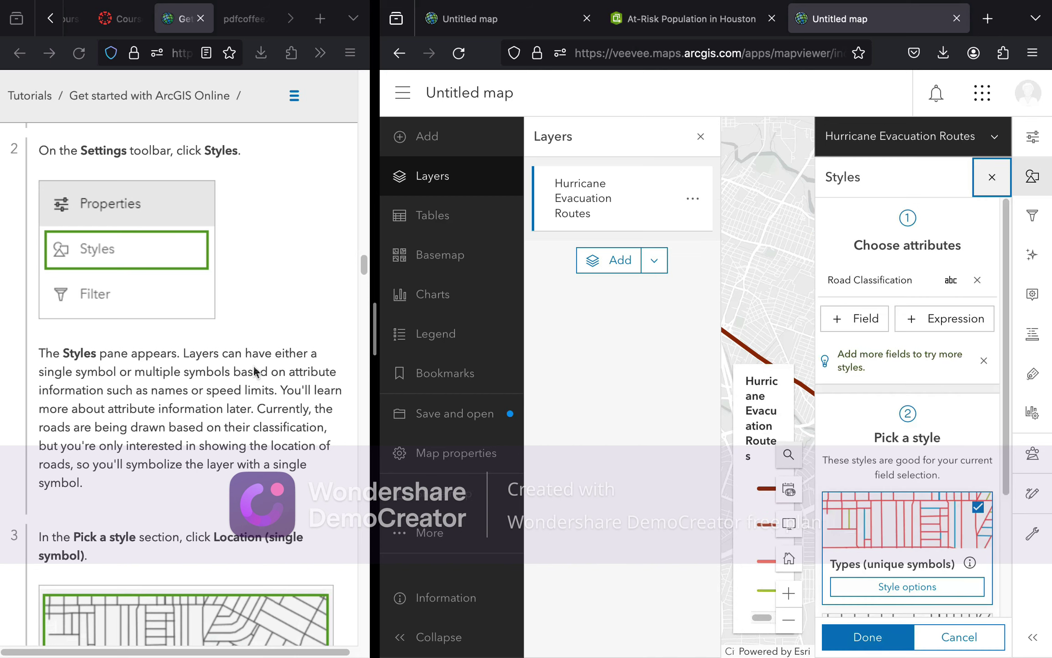
# Review the tutorial's explanation of the Styles pane and step 3 on picking the Location (single symbol) style
pyautogui.scroll(-1, 267, 363)
pyautogui.scroll(-2, 267, 363)
pyautogui.scroll(2, 267, 364)
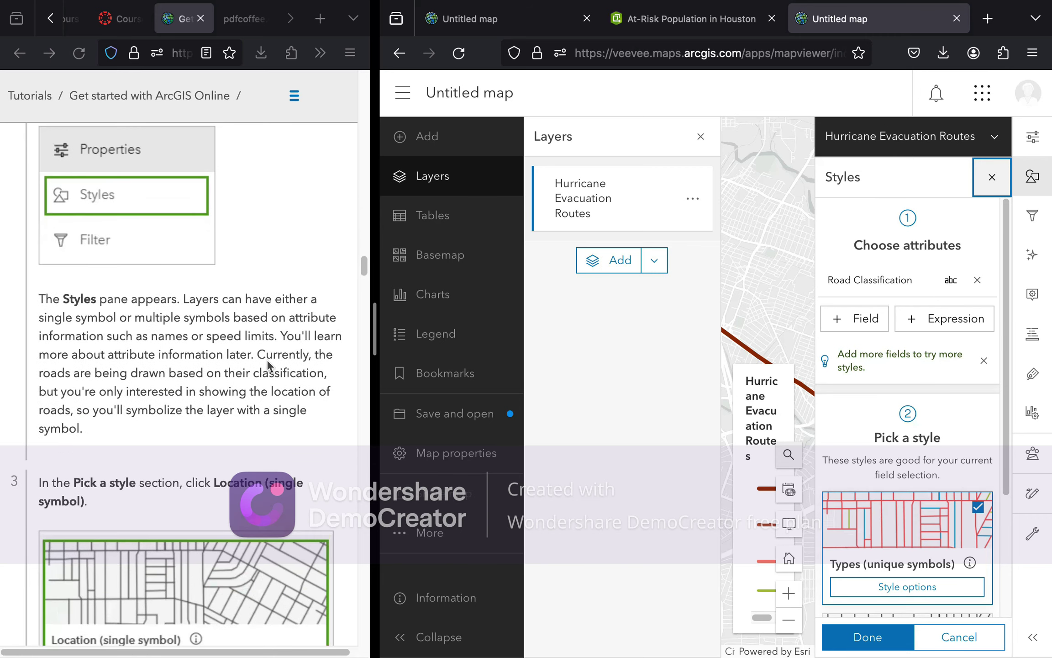
pyautogui.scroll(-2, 268, 364)
pyautogui.scroll(-2, 266, 360)
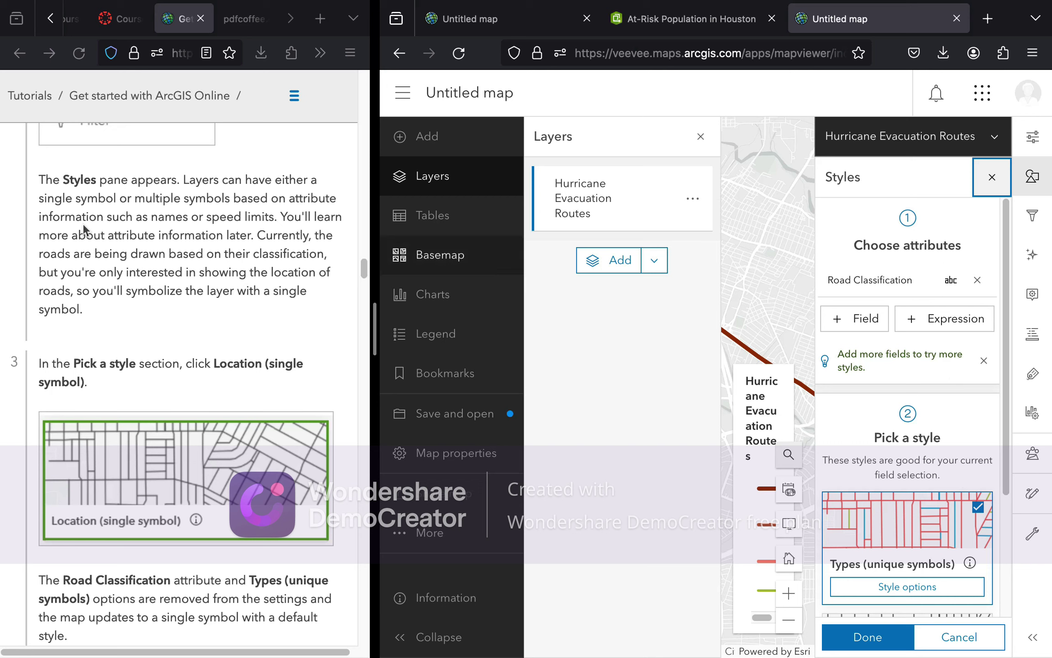
# Follow tutorial step 3 to apply the Location (single symbol) style to the Hurricane Evacuation Routes layer
pyautogui.scroll(-2, 171, 321)
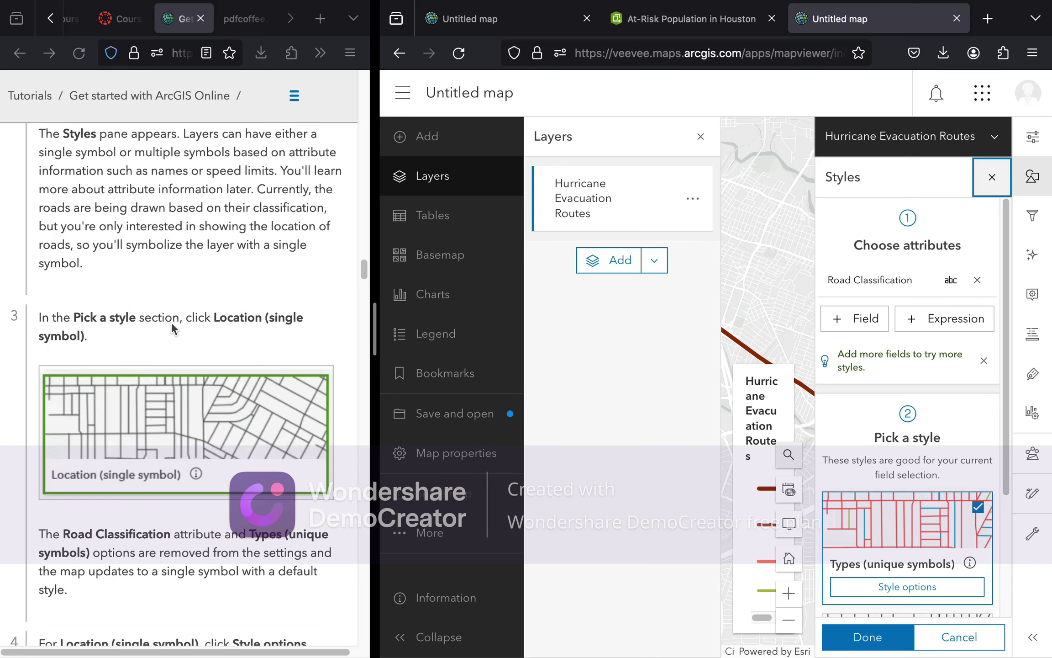
pyautogui.scroll(-1, 171, 321)
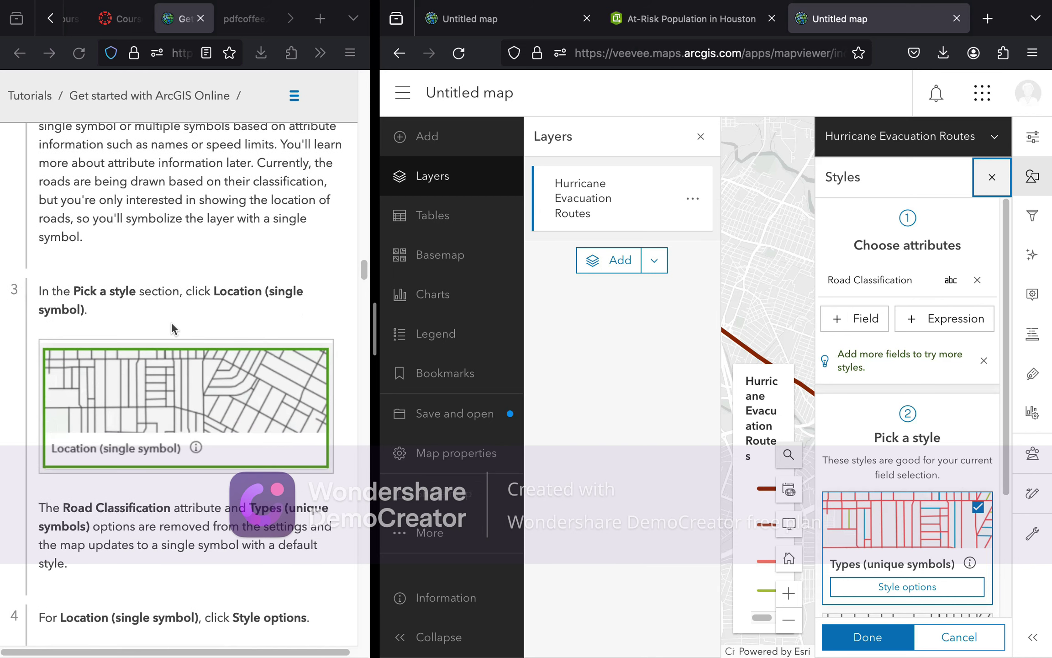
pyautogui.scroll(-1, 170, 321)
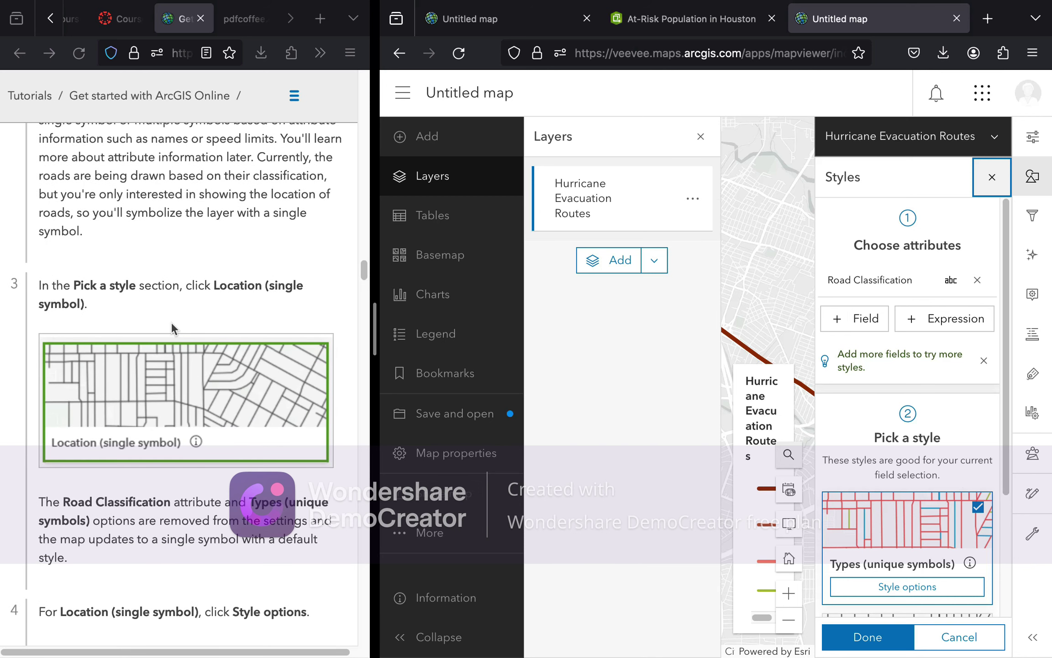
pyautogui.scroll(-2, 171, 321)
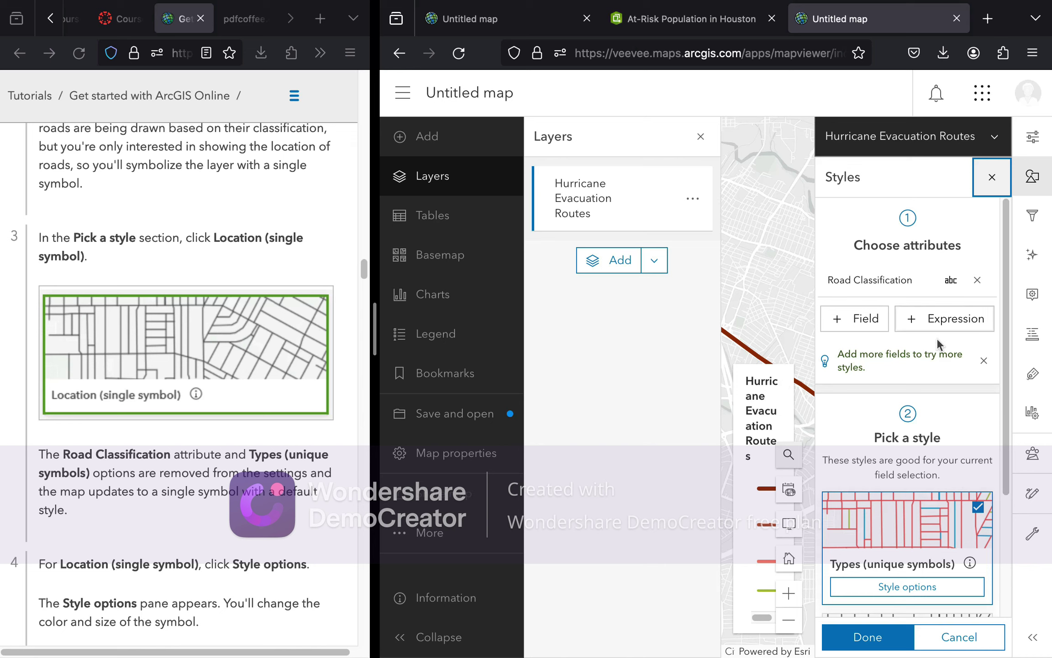
pyautogui.scroll(-1, 936, 338)
pyautogui.scroll(-3, 937, 339)
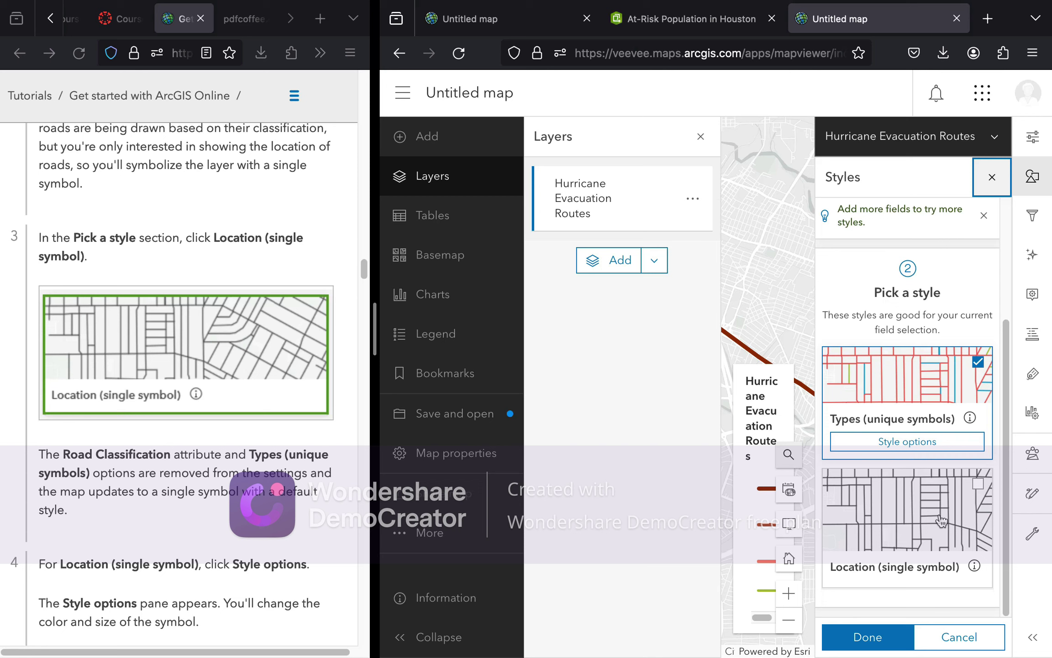
pyautogui.click(912, 521)
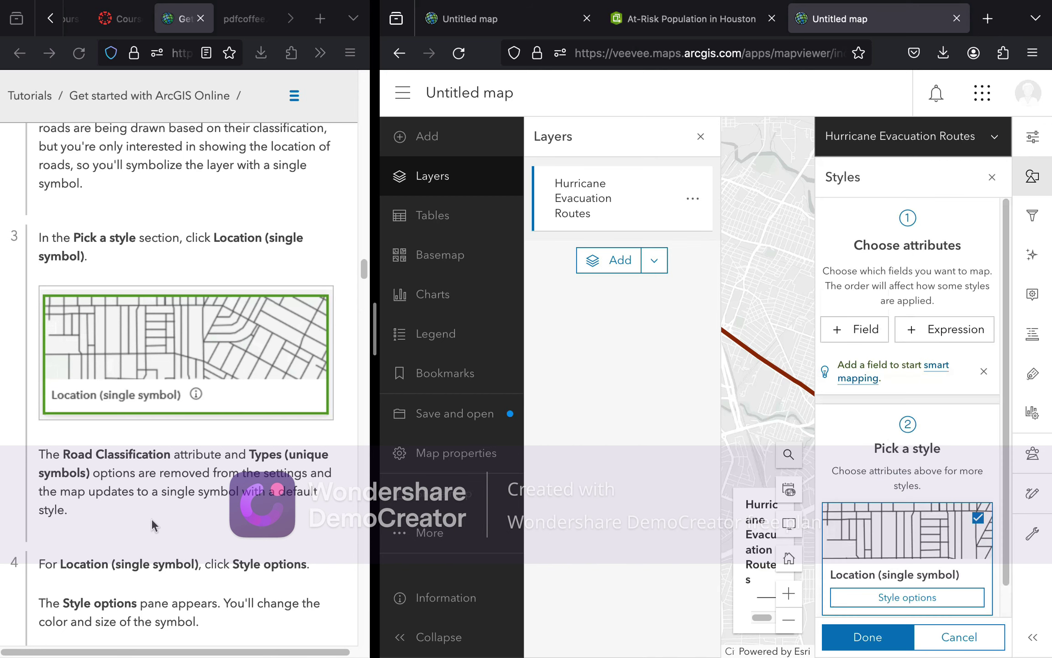
# Read tutorial steps 4 and 5, close the Layers pane and zoom the map out to the wider Houston area
pyautogui.scroll(-3, 151, 518)
pyautogui.scroll(-1, 151, 518)
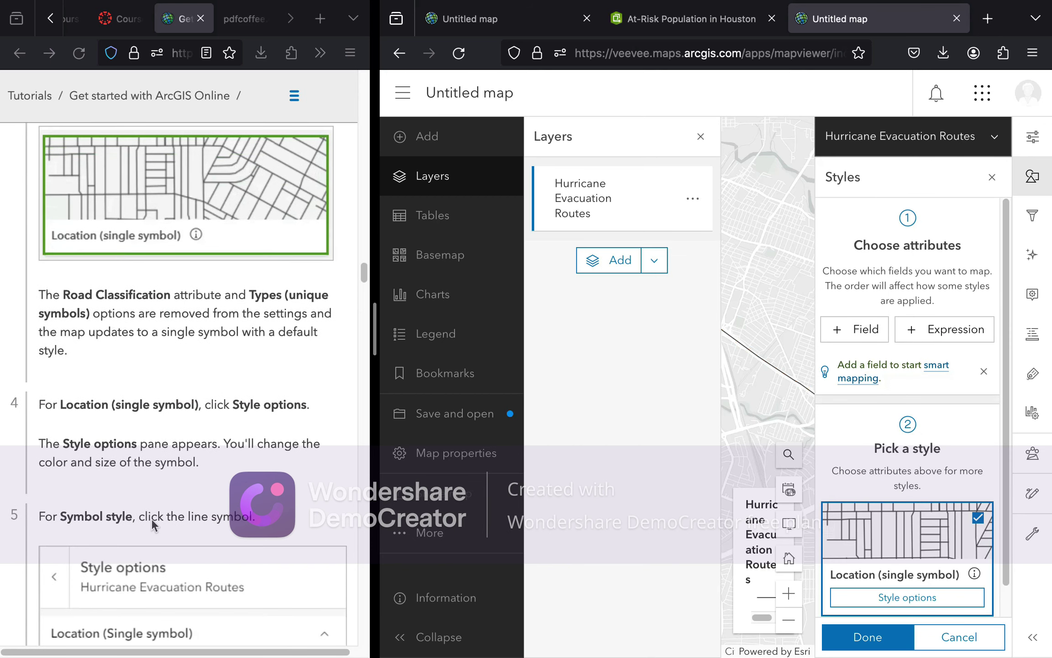
pyautogui.scroll(-2, 151, 518)
pyautogui.scroll(-3, 151, 518)
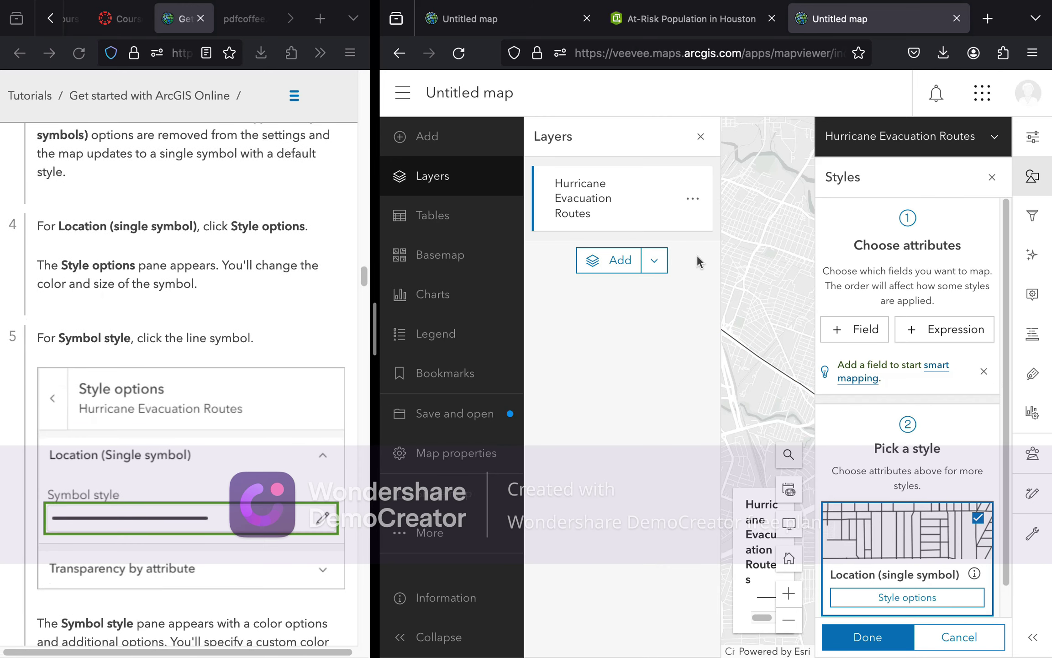
pyautogui.click(701, 136)
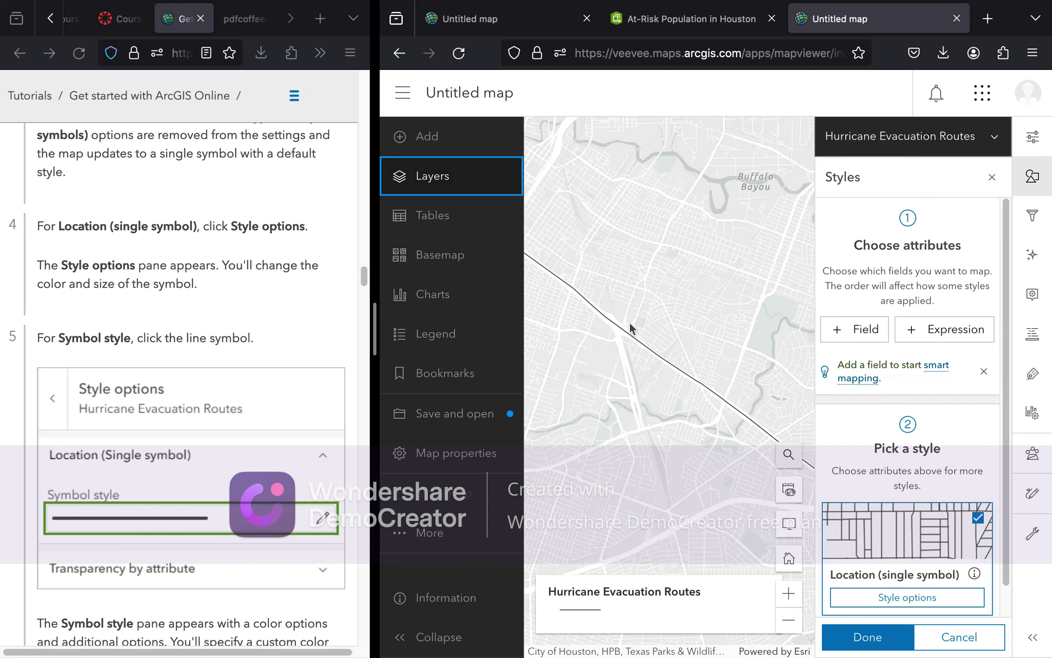
pyautogui.scroll(-5, 629, 330)
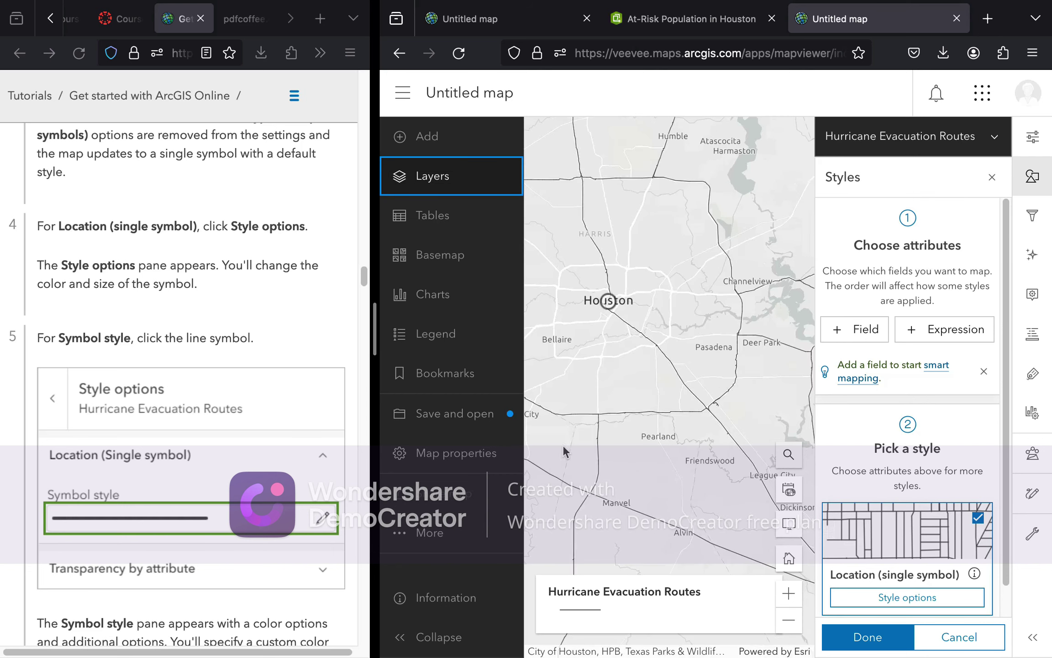
# Open the style options for the Location (single symbol) style of the evacuation routes
pyautogui.scroll(-1, 266, 406)
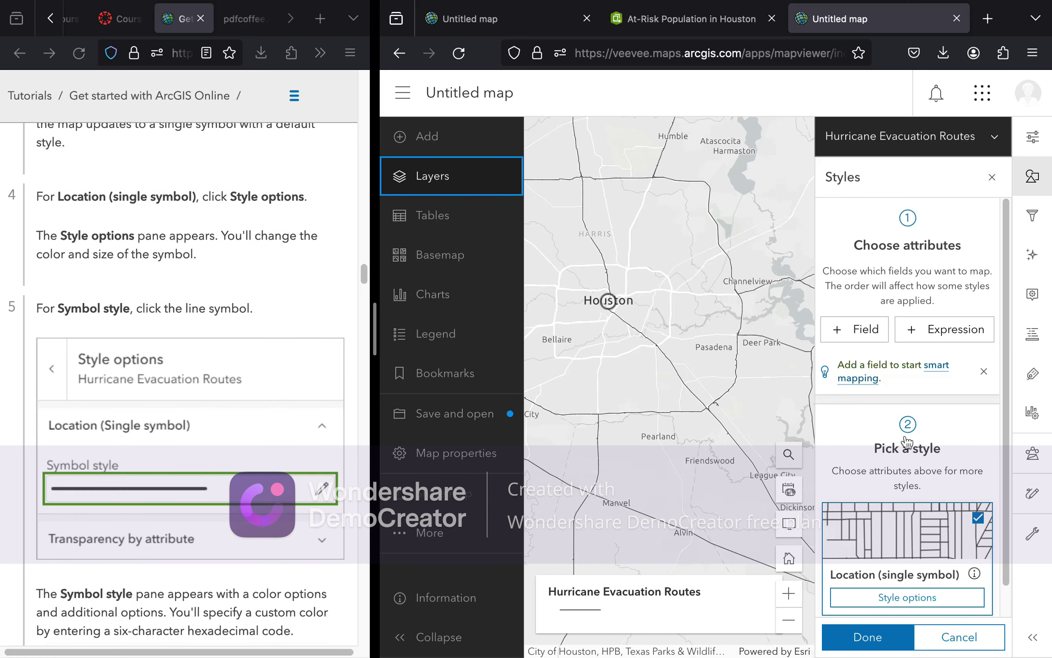
pyautogui.scroll(-1, 900, 436)
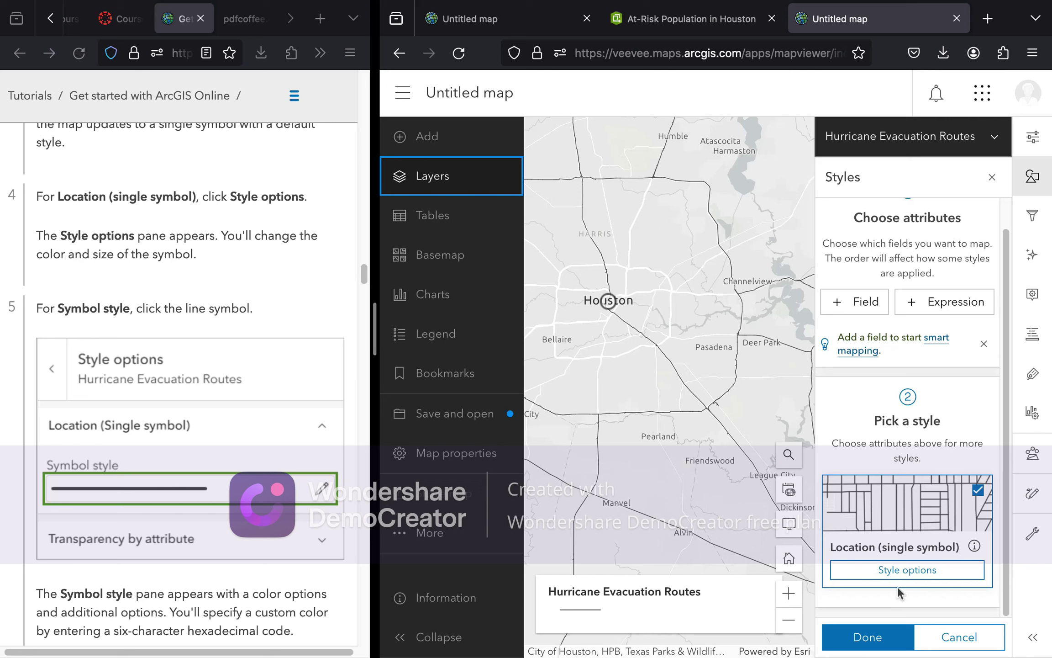
pyautogui.click(921, 574)
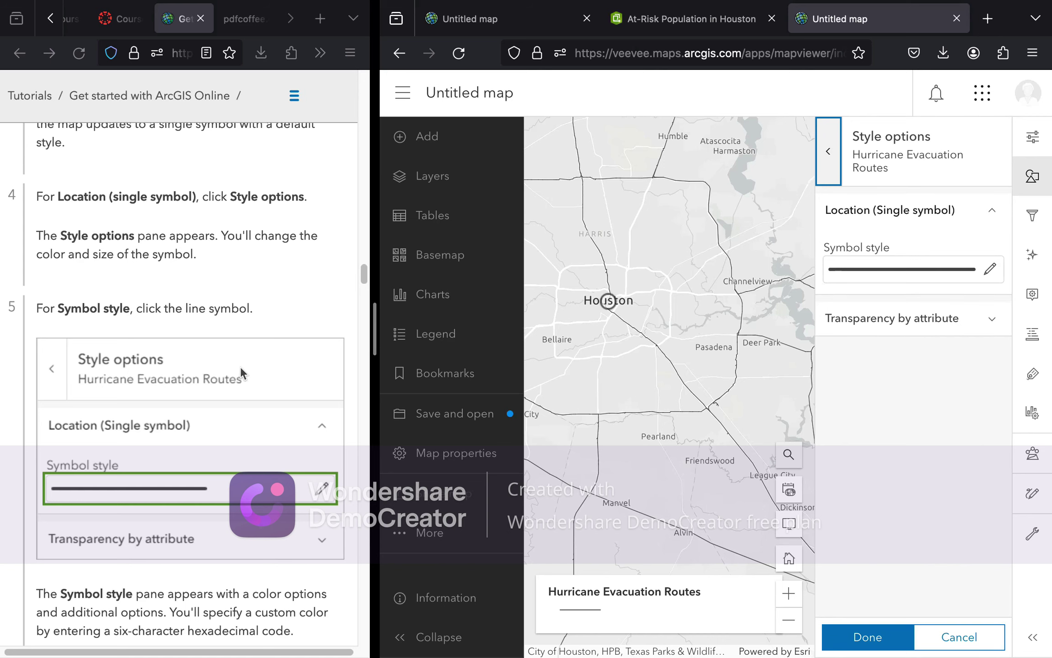
# Read tutorial steps 5 to 7 and open the Symbol style settings for the evacuation route line
pyautogui.scroll(-2, 247, 370)
pyautogui.scroll(-5, 247, 370)
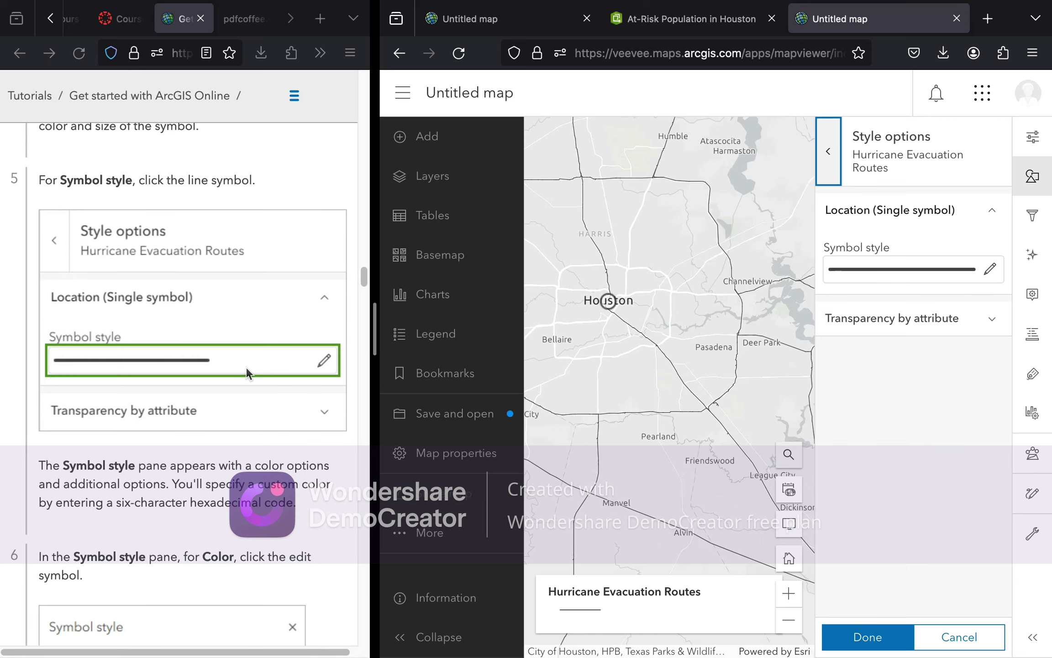
pyautogui.scroll(-3, 245, 370)
pyautogui.scroll(-1, 245, 373)
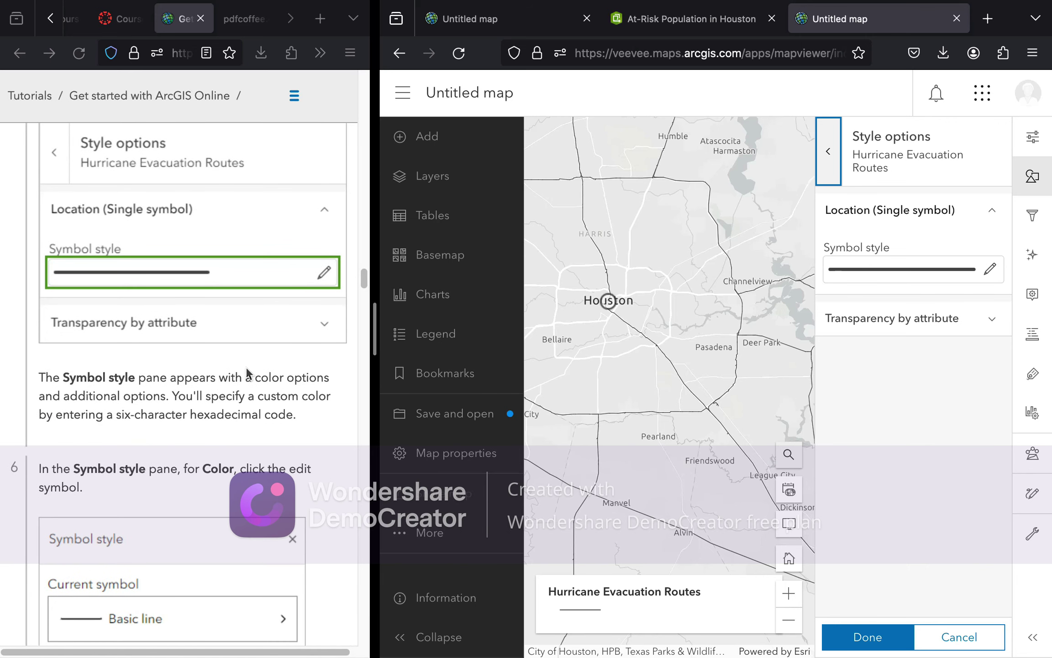
pyautogui.scroll(-2, 247, 372)
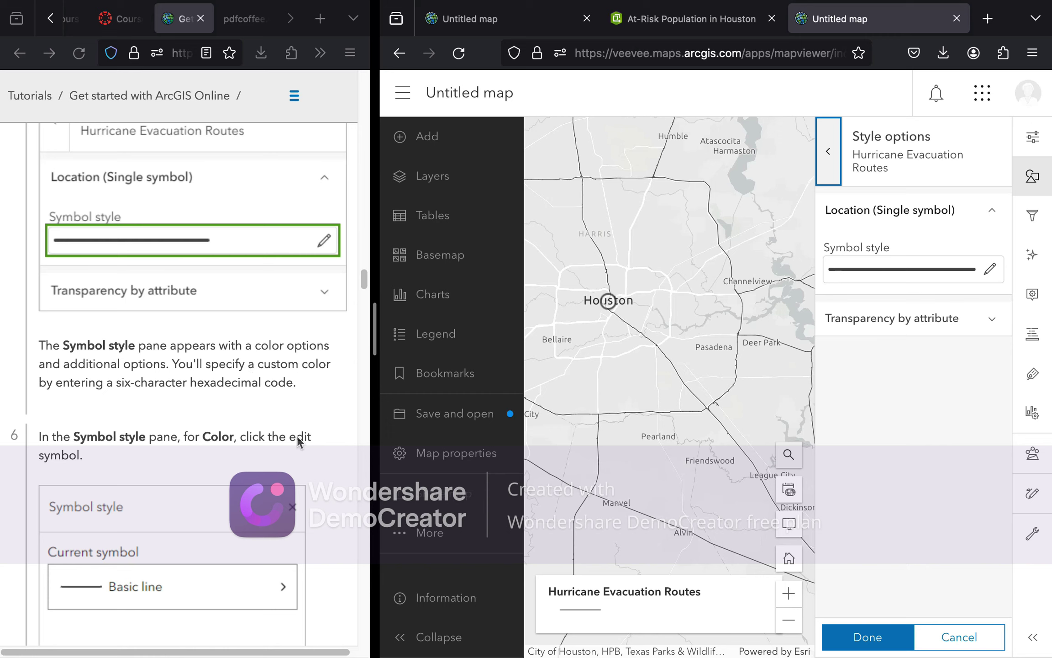
pyautogui.scroll(-3, 297, 435)
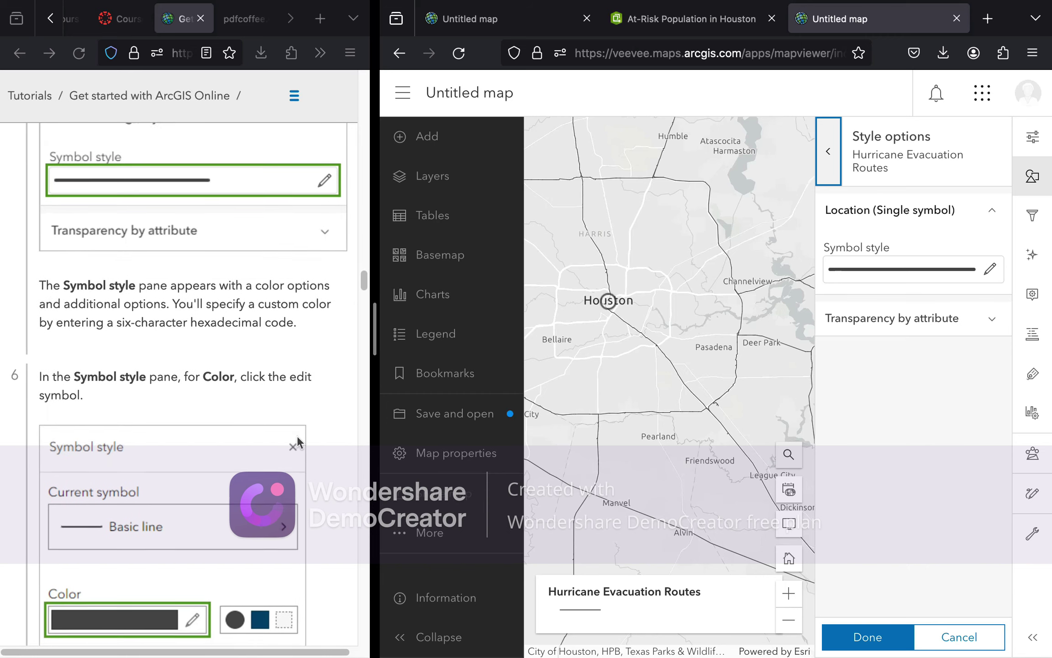
pyautogui.scroll(-5, 297, 439)
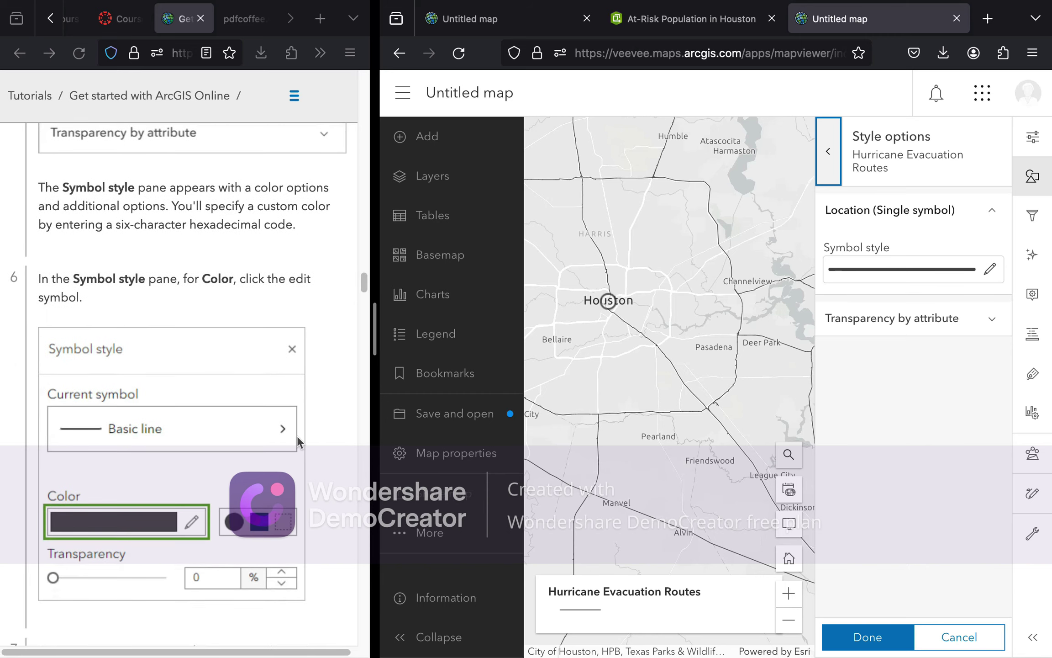
pyautogui.scroll(-5, 297, 435)
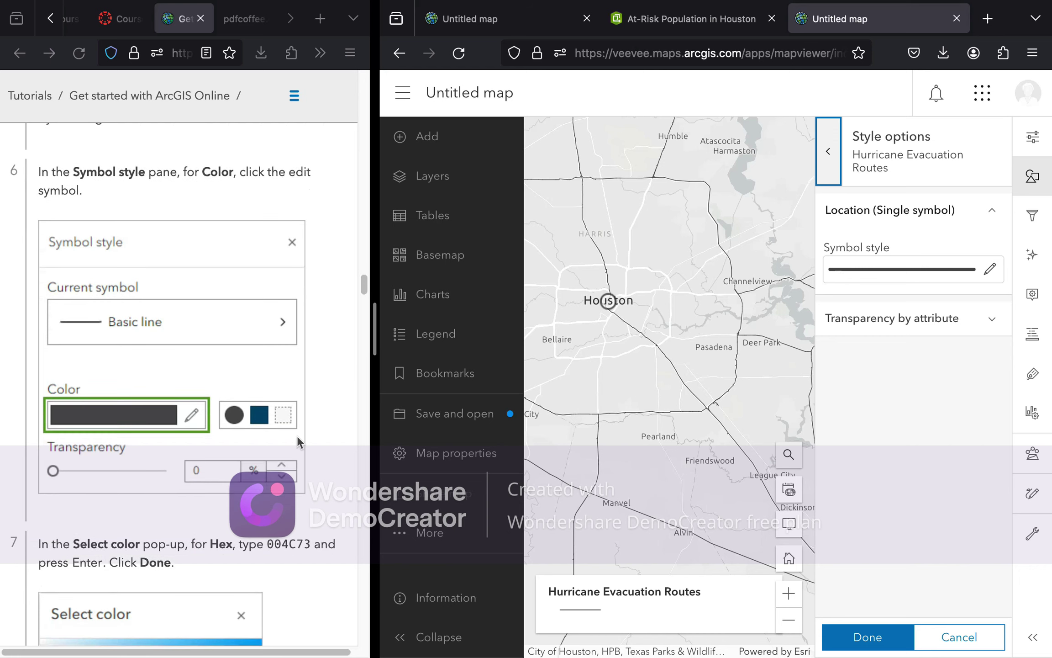
pyautogui.scroll(-1, 297, 439)
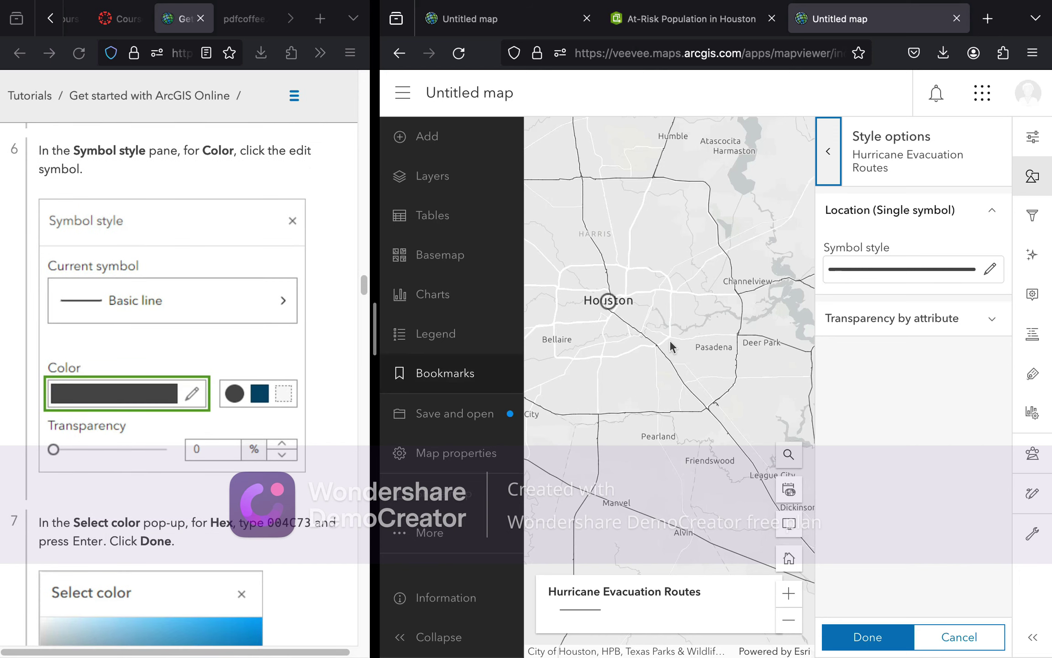
pyautogui.click(990, 270)
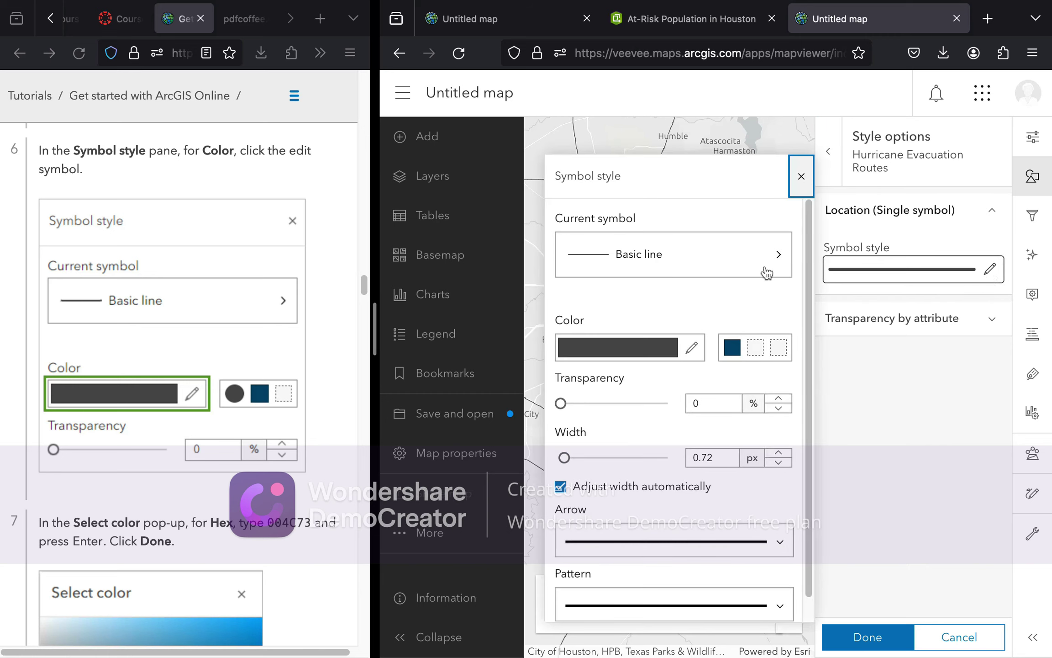
# Set the evacuation route line's color to hex 004C73, copied from tutorial step 7, and accept it
pyautogui.scroll(-3, 276, 389)
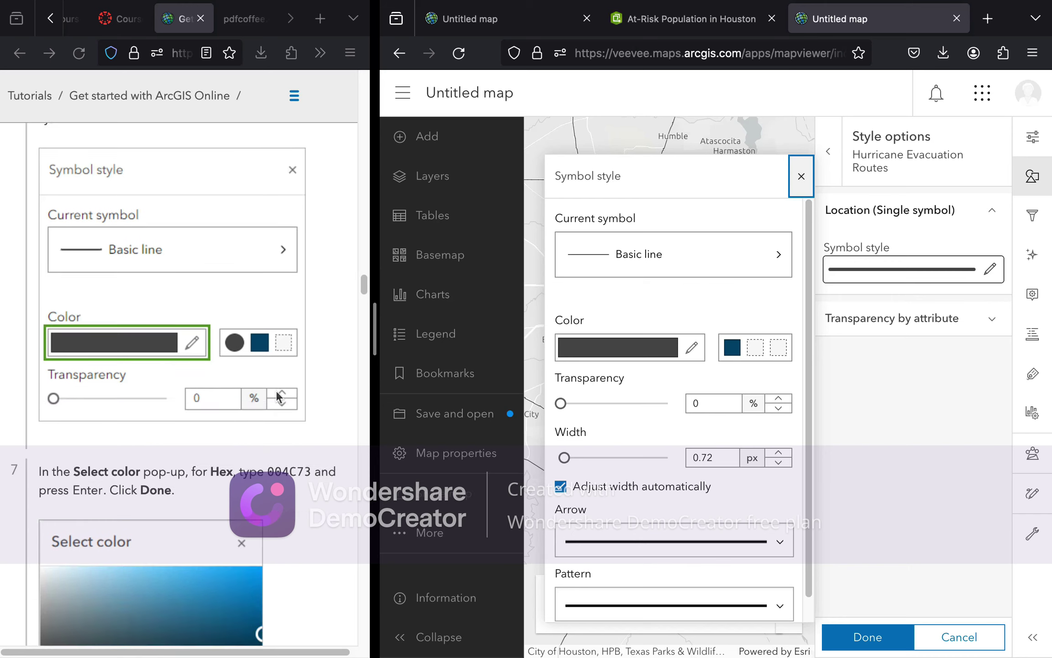
pyautogui.scroll(-2, 276, 390)
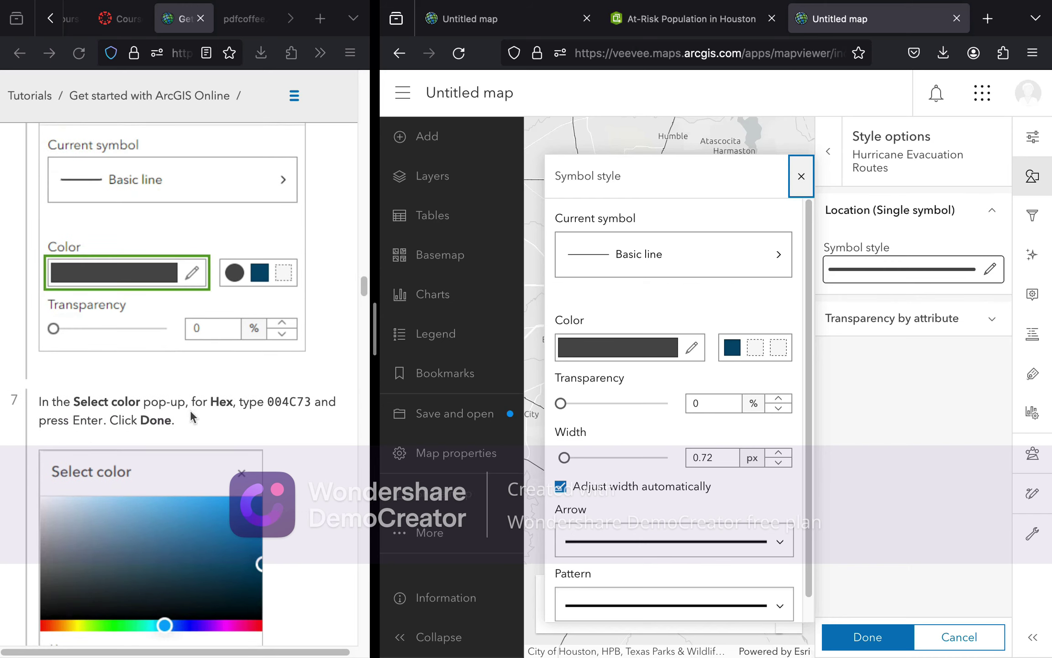
pyautogui.scroll(-1, 190, 410)
pyautogui.scroll(-1, 190, 409)
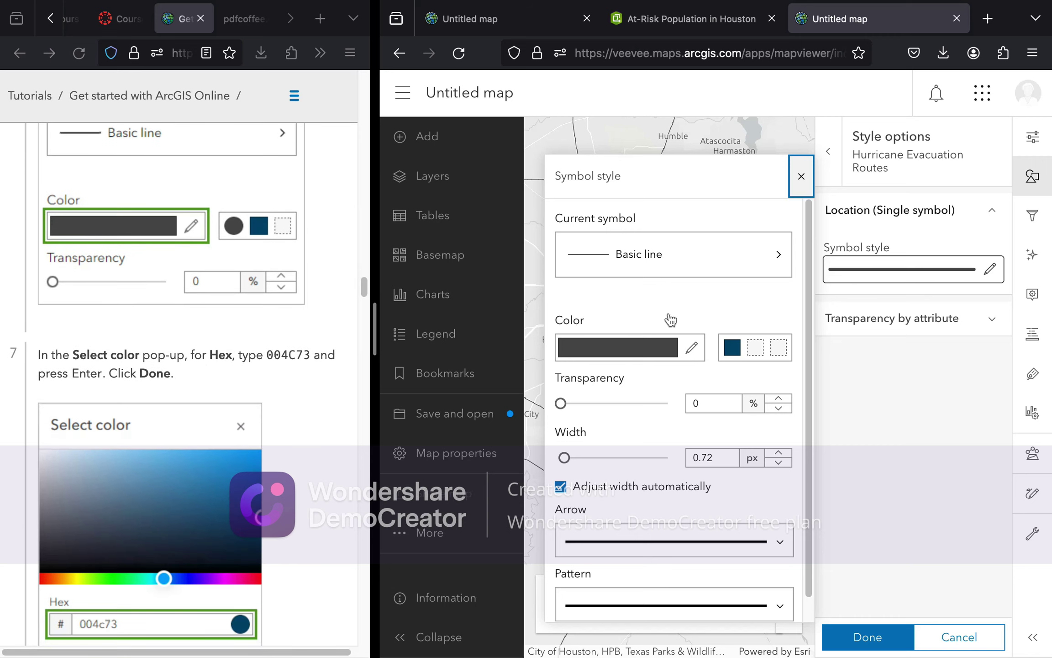
pyautogui.click(692, 348)
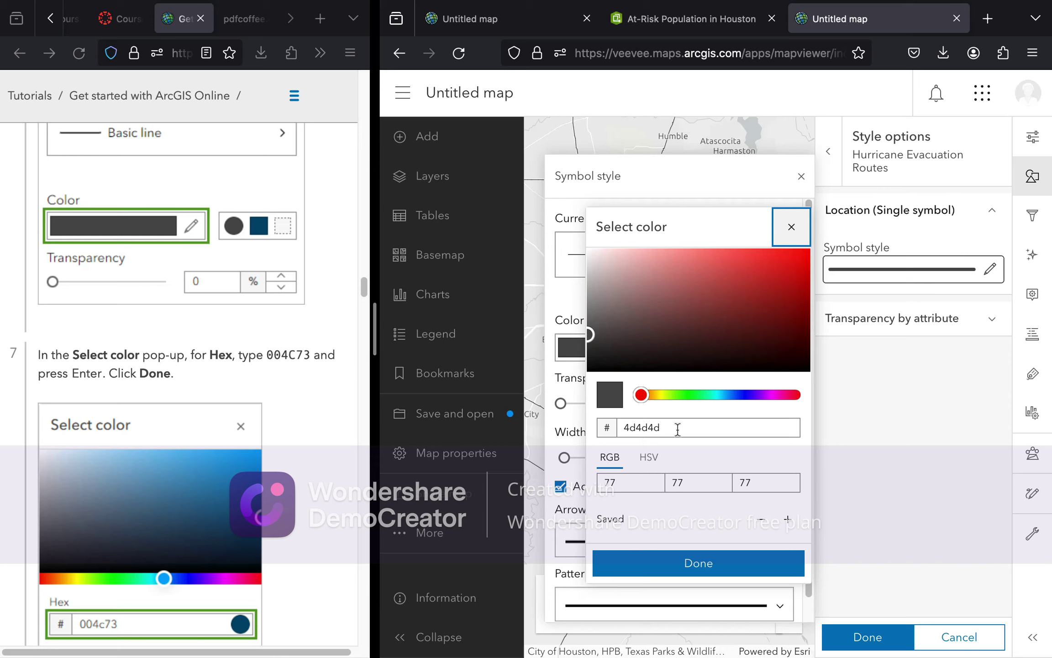
pyautogui.click(264, 357)
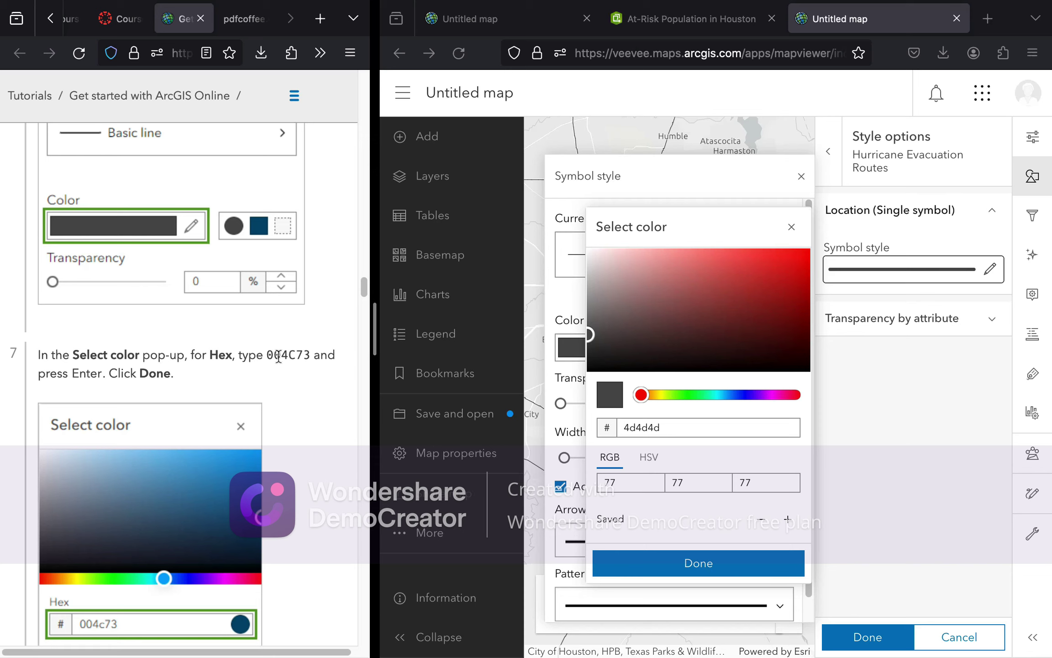
pyautogui.moveTo(265, 357); pyautogui.dragTo(309, 359)
pyautogui.hotkey('ctrl', 'c')
pyautogui.doubleClick(668, 427)
pyautogui.hotkey('ctrl', 'v')
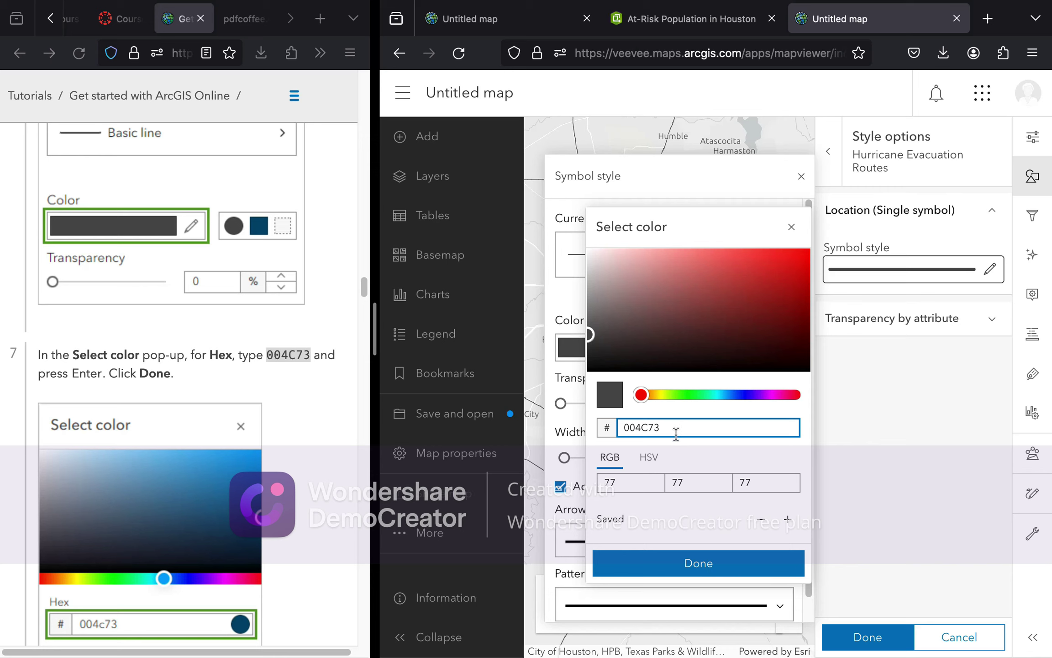
pyautogui.press('Return')
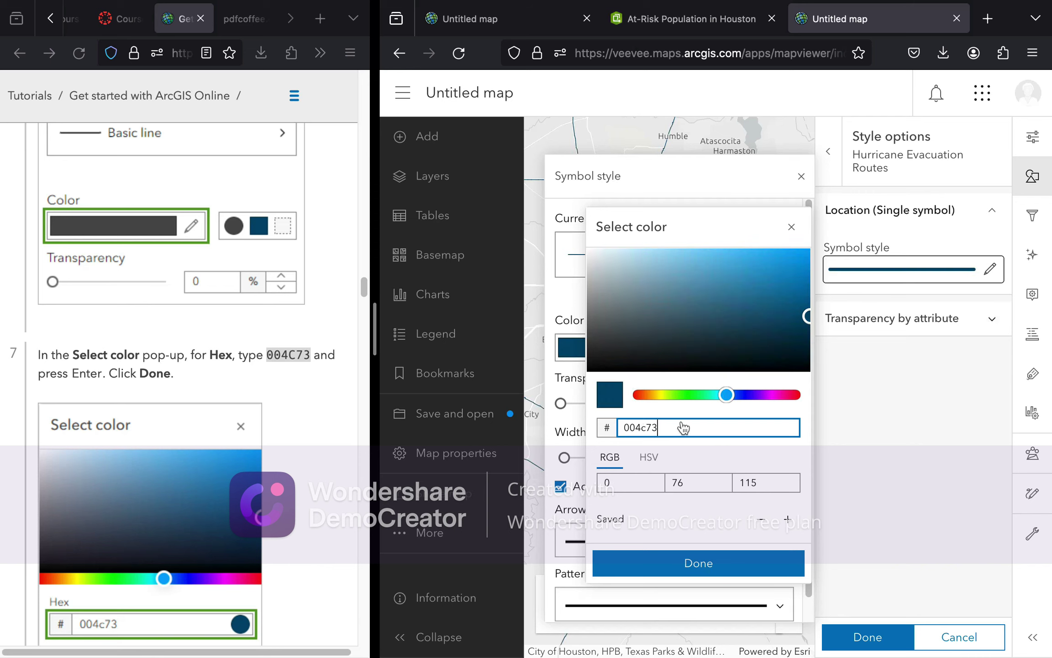
pyautogui.click(737, 567)
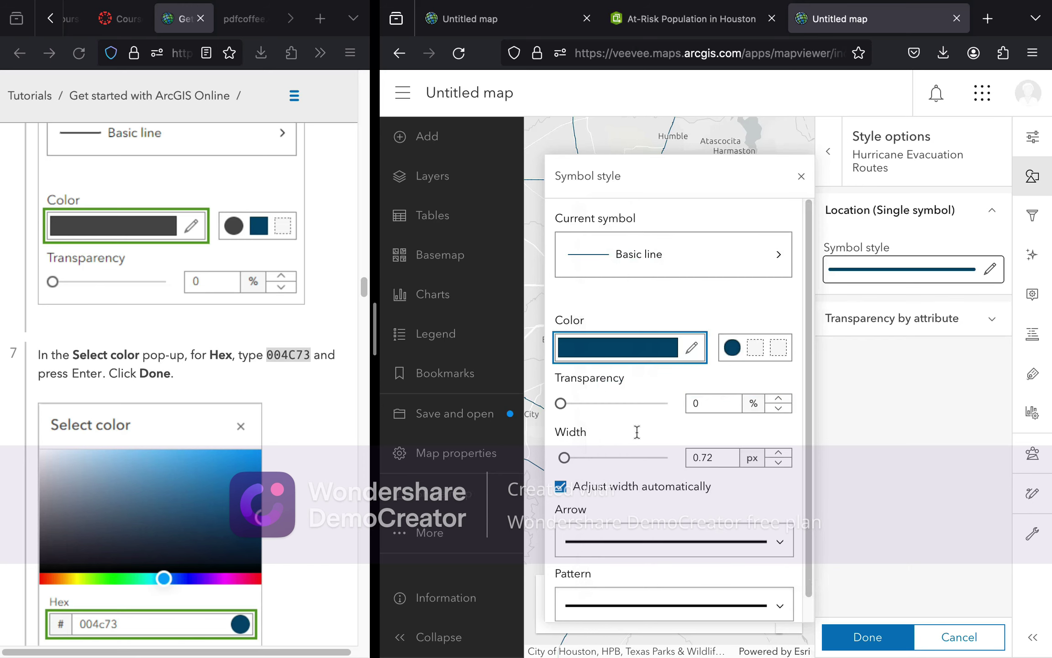
# Following tutorial step 8, set the evacuation route line's width to 3 px and turn off automatic width adjustment
pyautogui.scroll(-7, 302, 395)
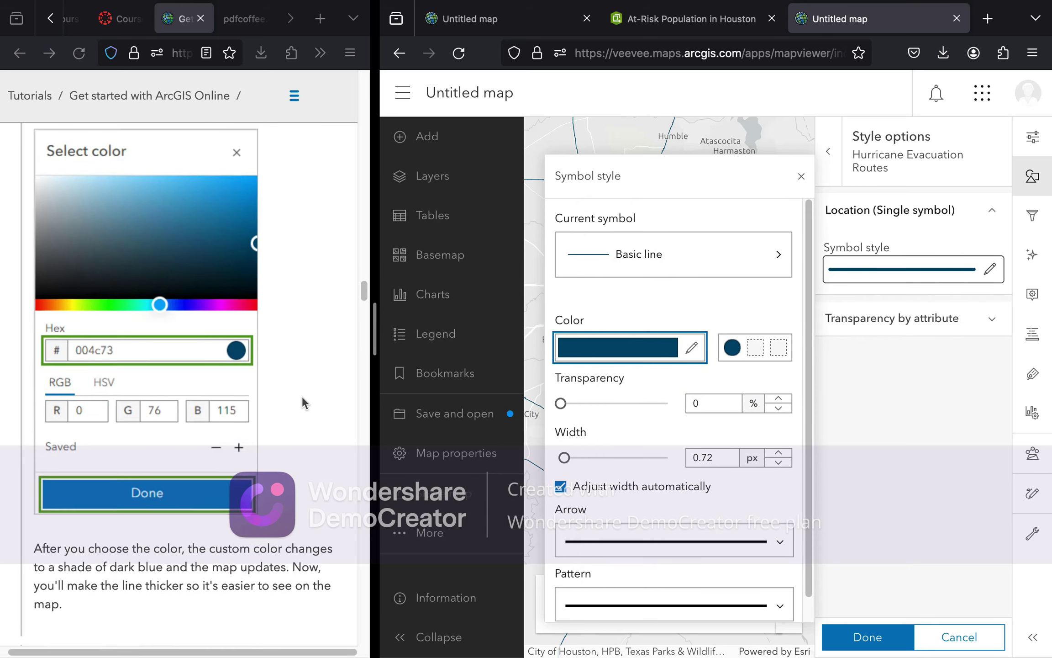
pyautogui.scroll(-4, 302, 396)
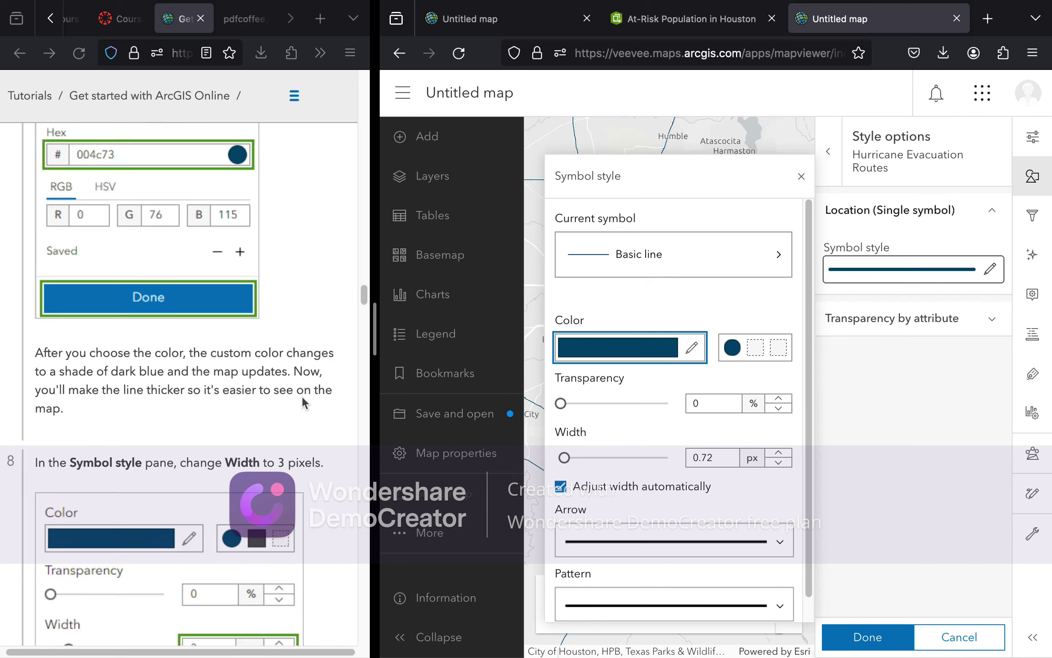
pyautogui.scroll(-3, 302, 396)
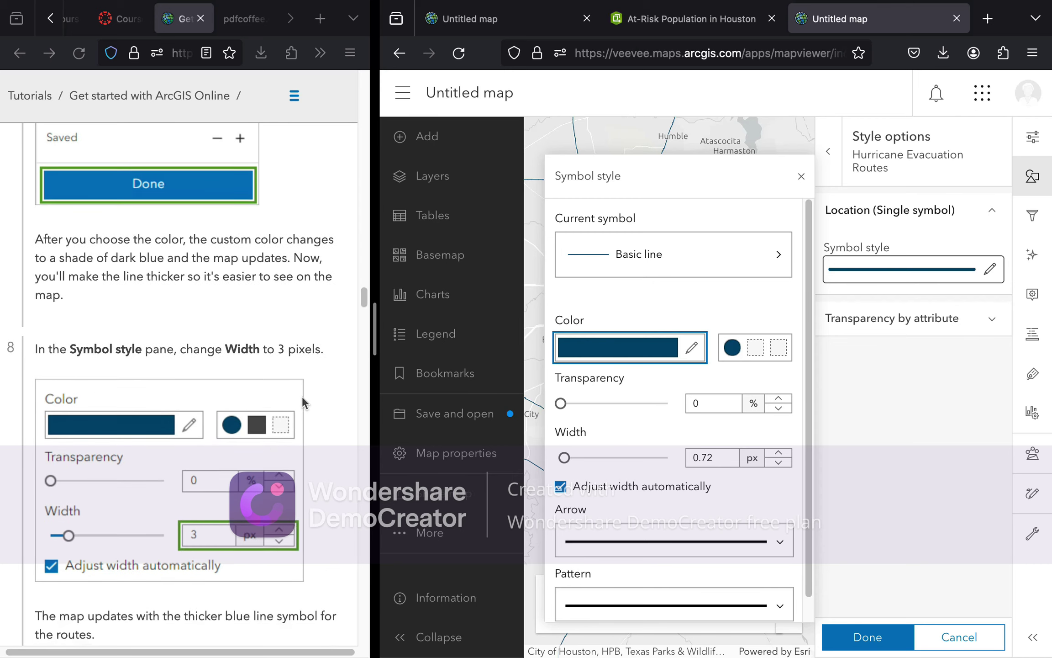
pyautogui.scroll(-1, 302, 395)
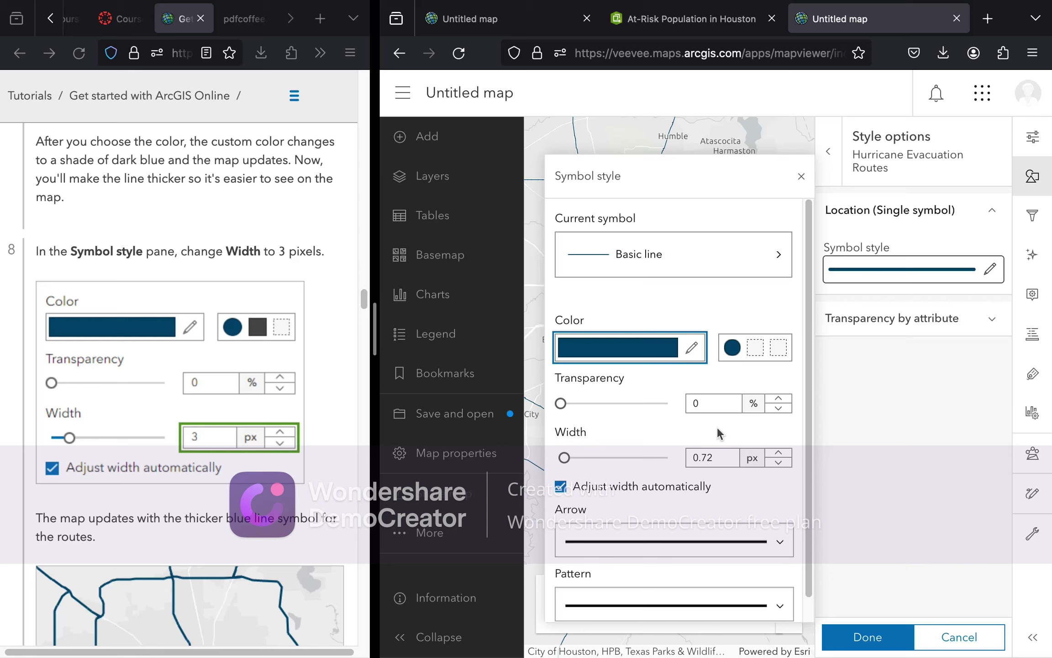
pyautogui.click(779, 454)
pyautogui.click(779, 454)
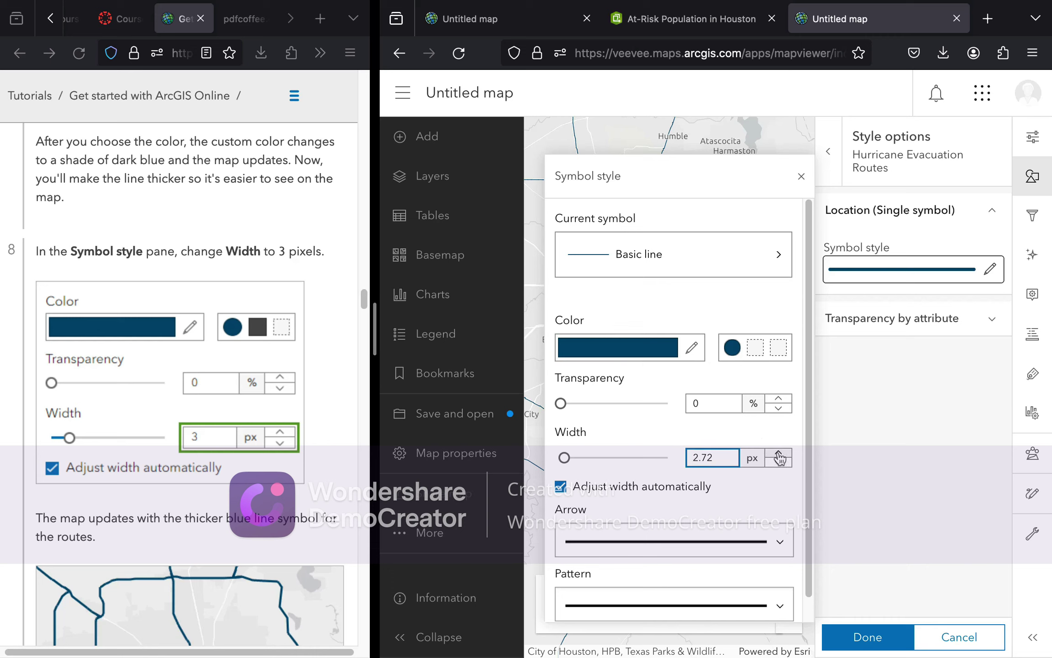
pyautogui.click(713, 458)
pyautogui.moveTo(720, 457); pyautogui.dragTo(686, 453)
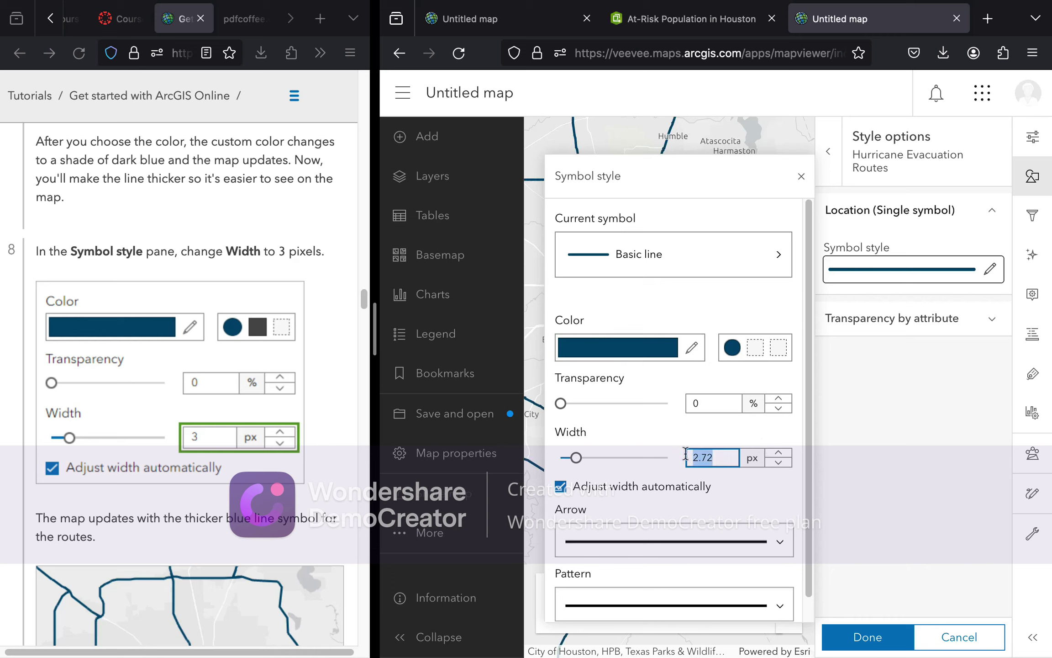
pyautogui.write('3')
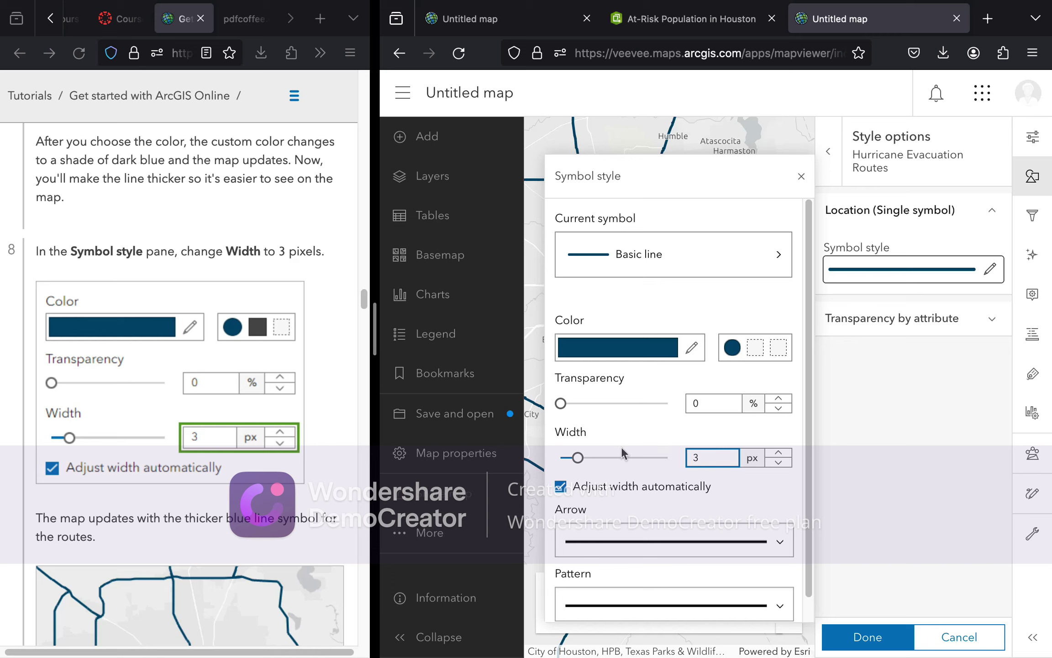
pyautogui.scroll(-3, 298, 426)
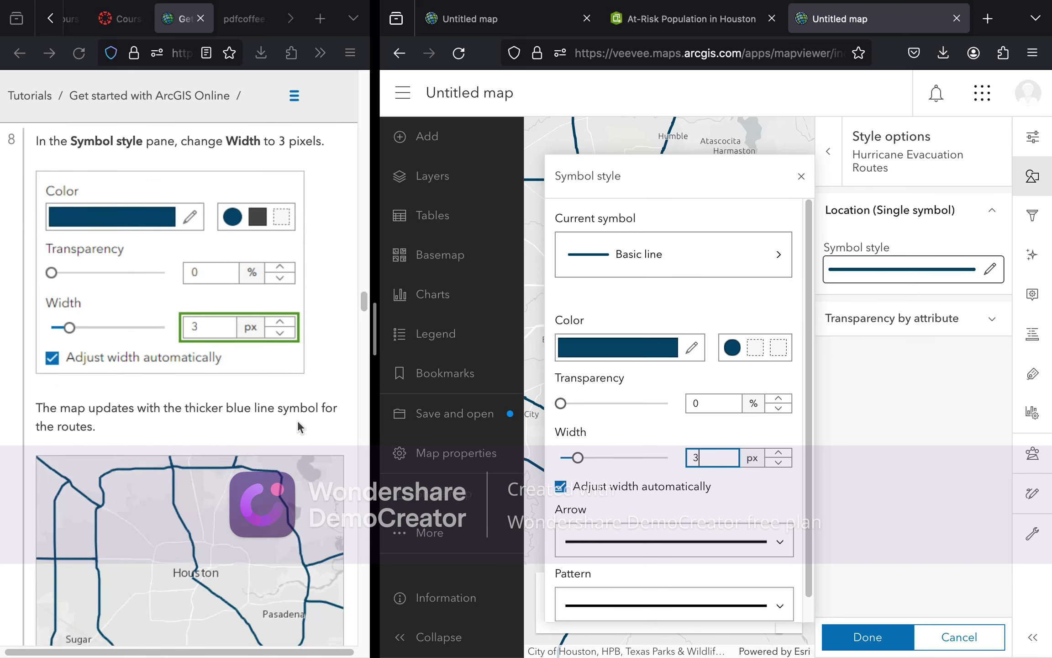
pyautogui.scroll(-2, 298, 421)
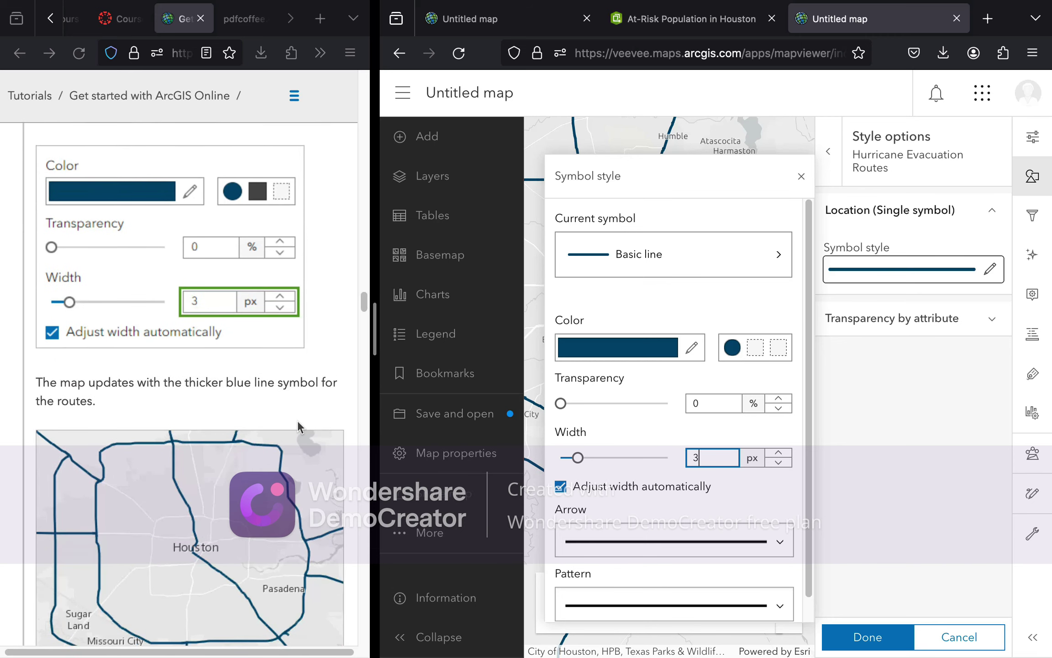
pyautogui.click(747, 483)
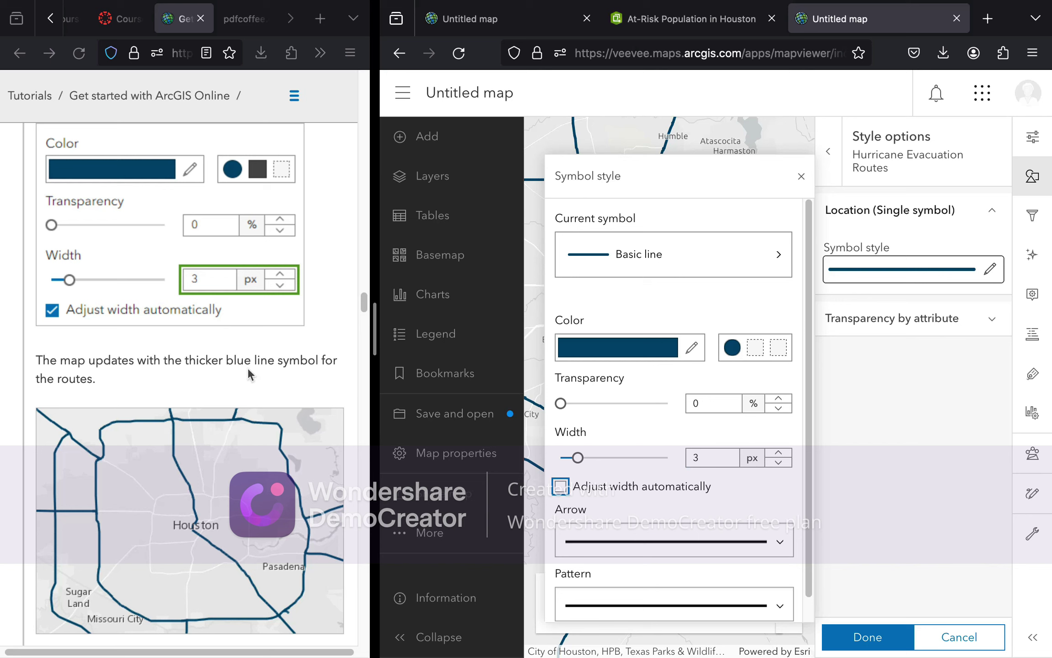
# Read the rest of tutorial step 8 and steps 9 to 11 on finishing the style and viewing route pop-ups
pyautogui.scroll(-2, 245, 370)
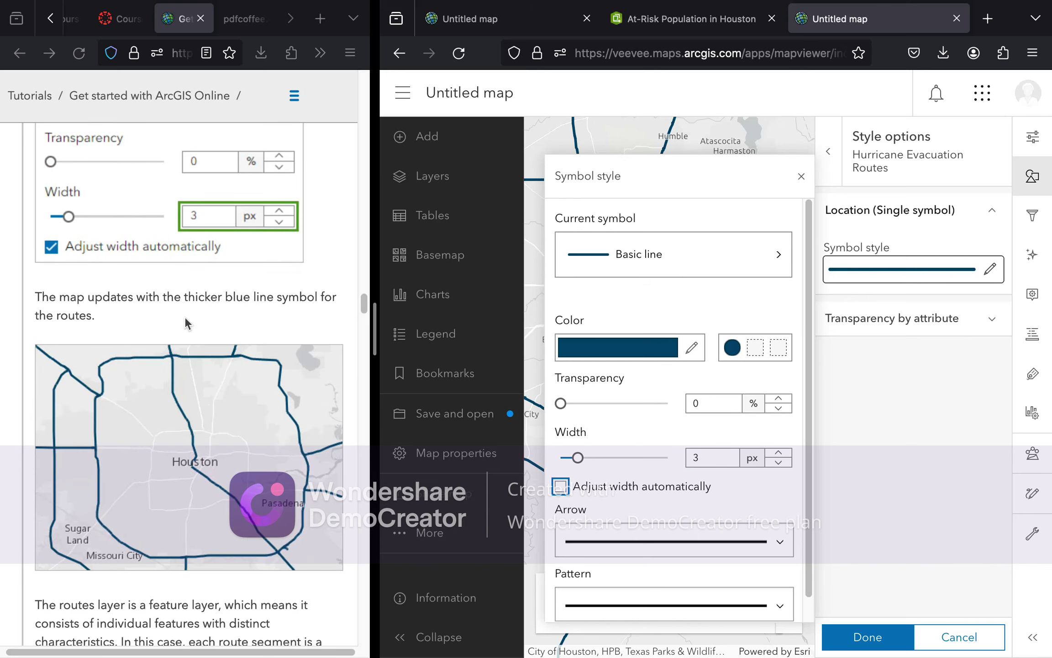
pyautogui.scroll(-2, 274, 328)
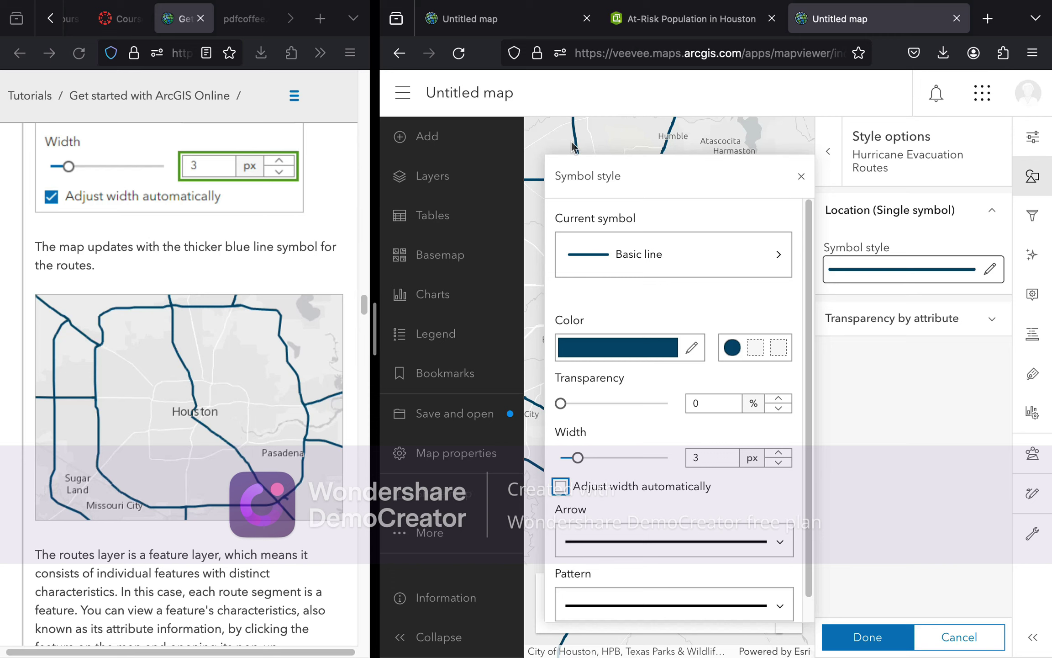
pyautogui.scroll(-1, 743, 500)
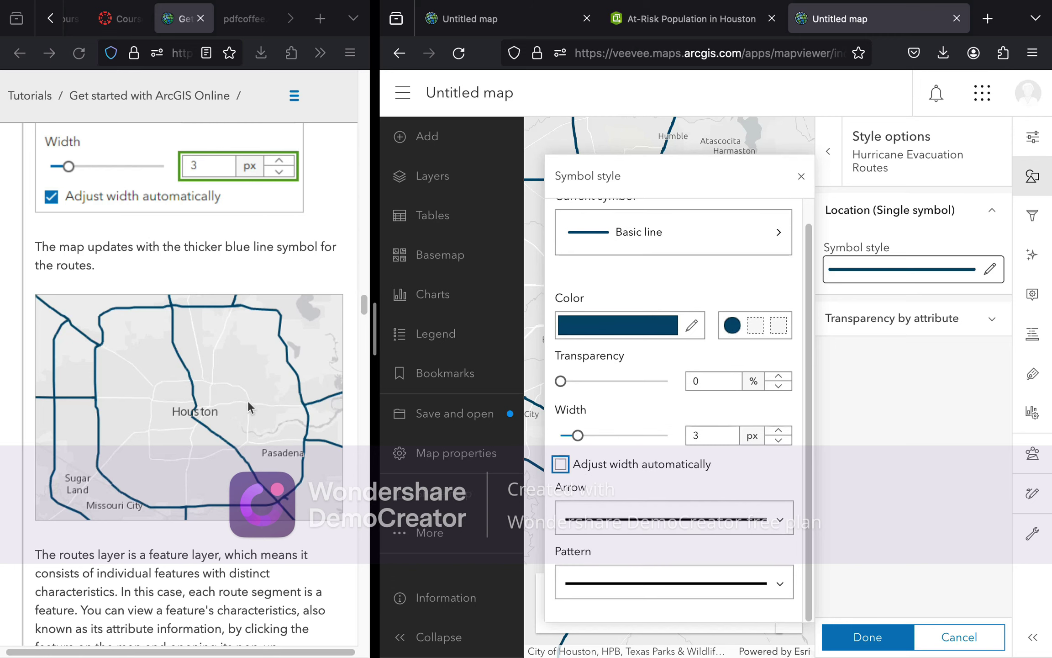
pyautogui.scroll(-2, 235, 415)
pyautogui.scroll(-9, 234, 421)
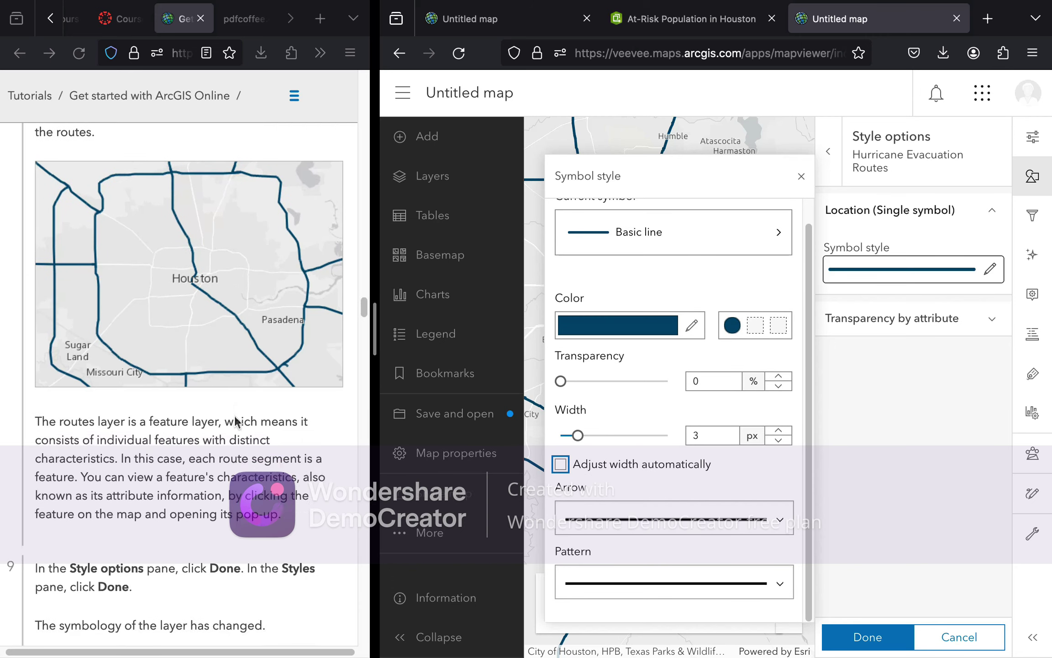
pyautogui.scroll(-1, 234, 421)
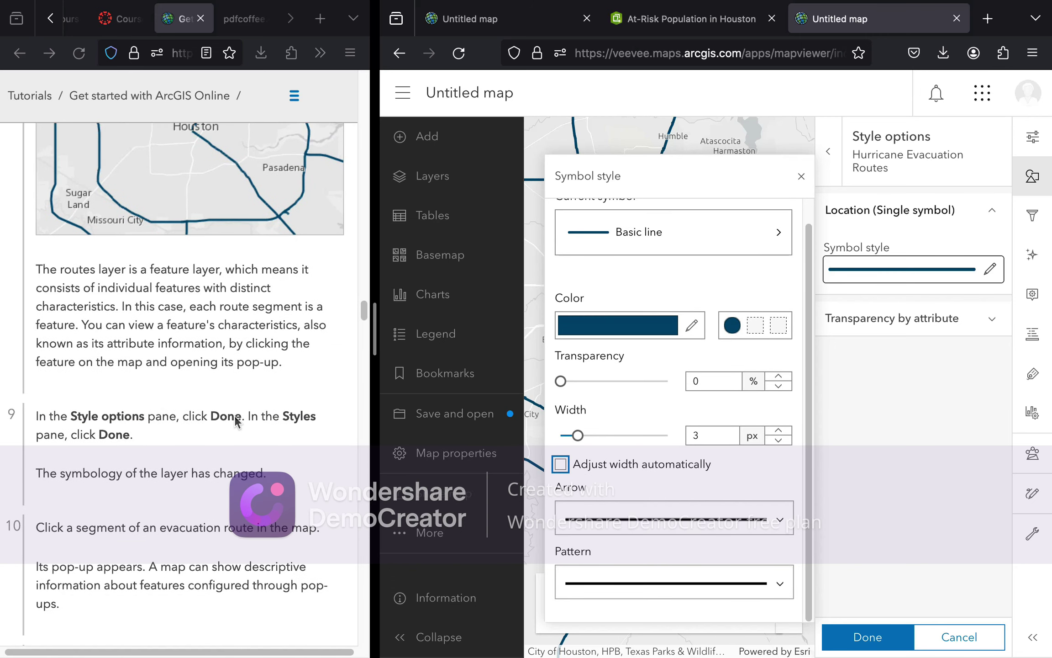
pyautogui.scroll(-1, 236, 417)
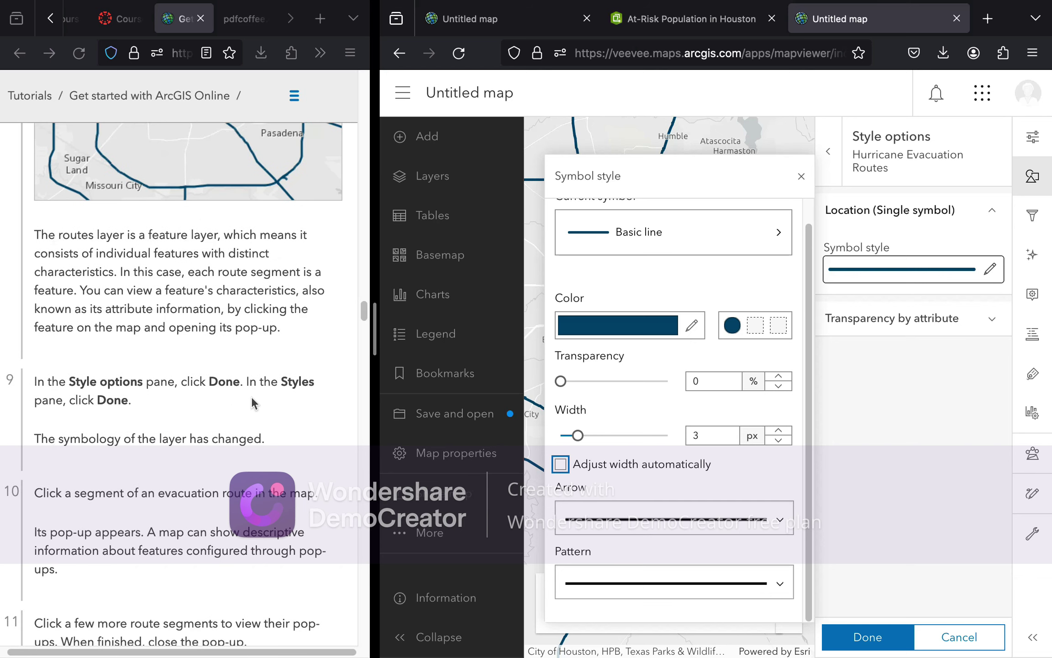
pyautogui.scroll(-1, 251, 398)
pyautogui.scroll(-1, 251, 402)
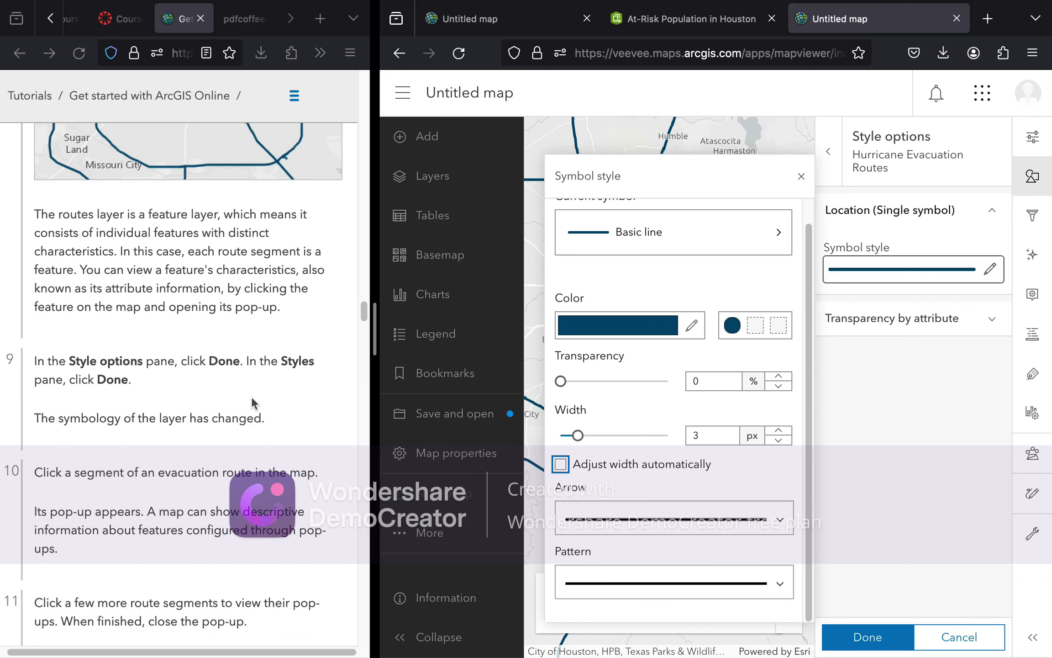
pyautogui.scroll(-4, 252, 398)
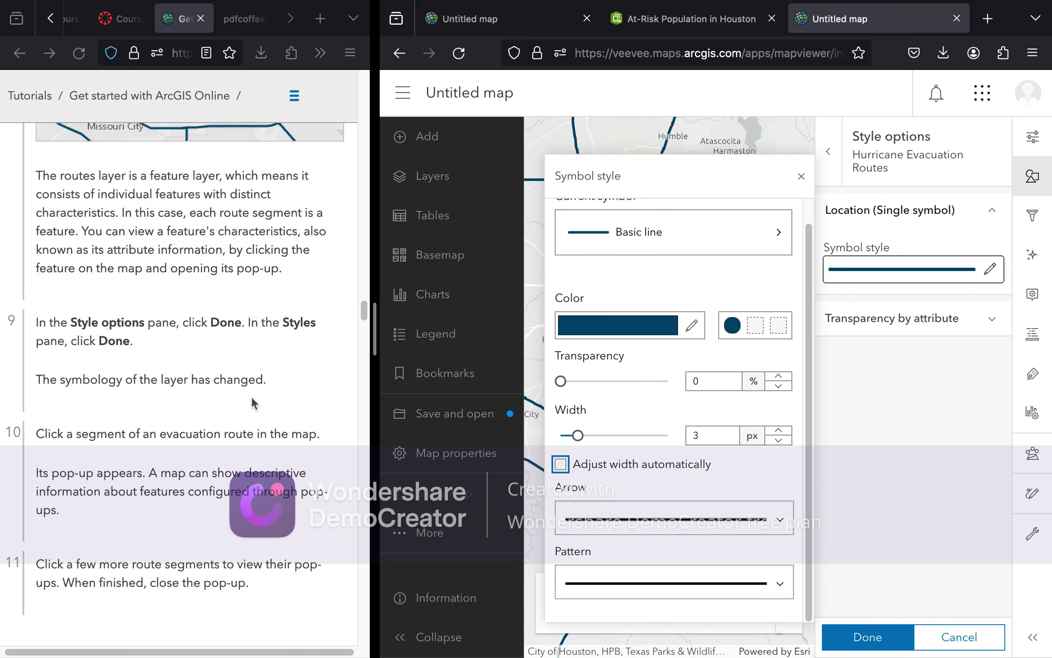
pyautogui.scroll(5, 252, 397)
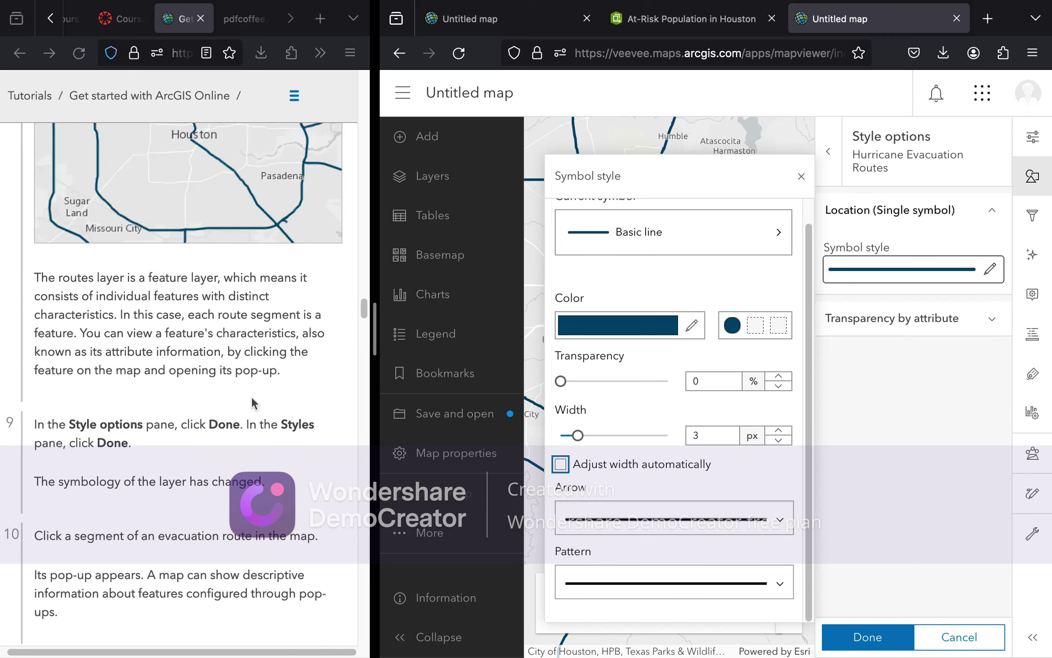
pyautogui.scroll(-5, 251, 396)
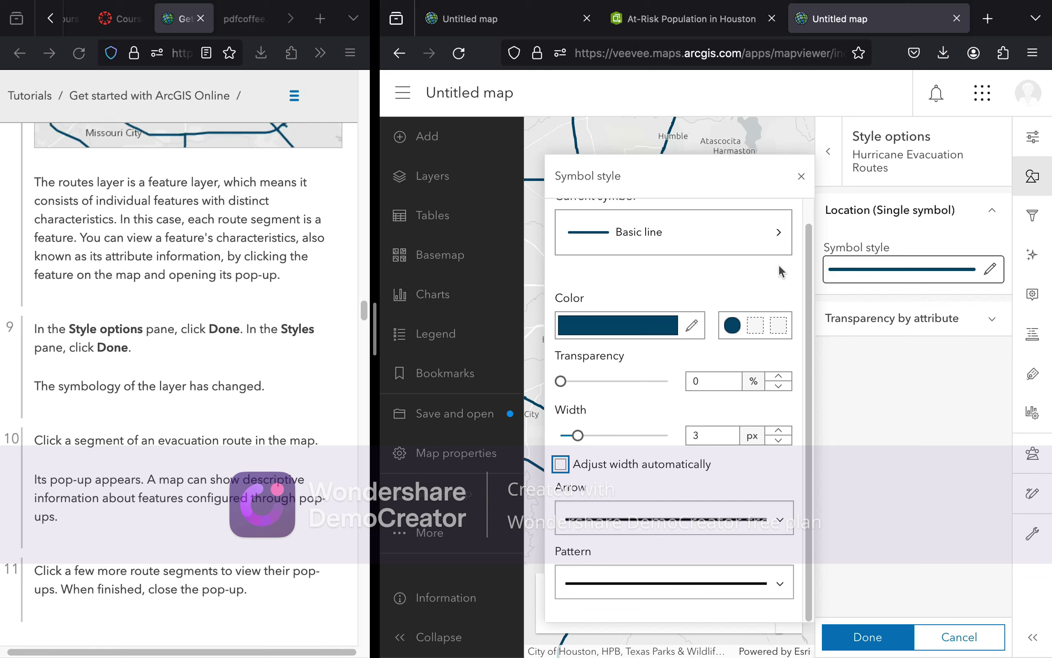
# Close the Symbol style settings, accept the style options and close the Styles pane
pyautogui.click(801, 176)
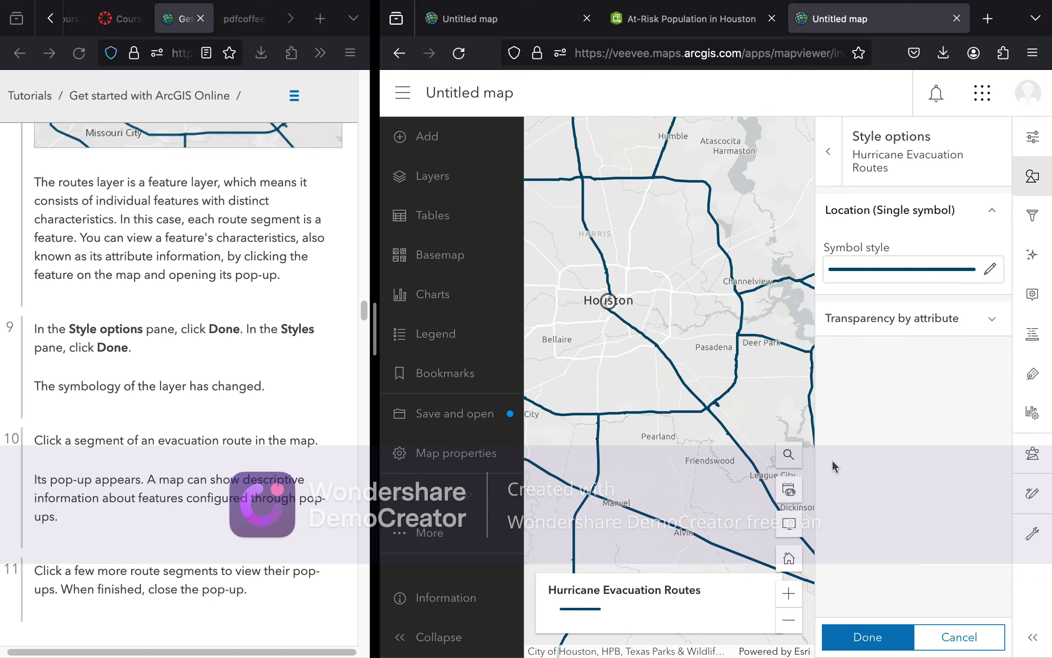
pyautogui.click(864, 644)
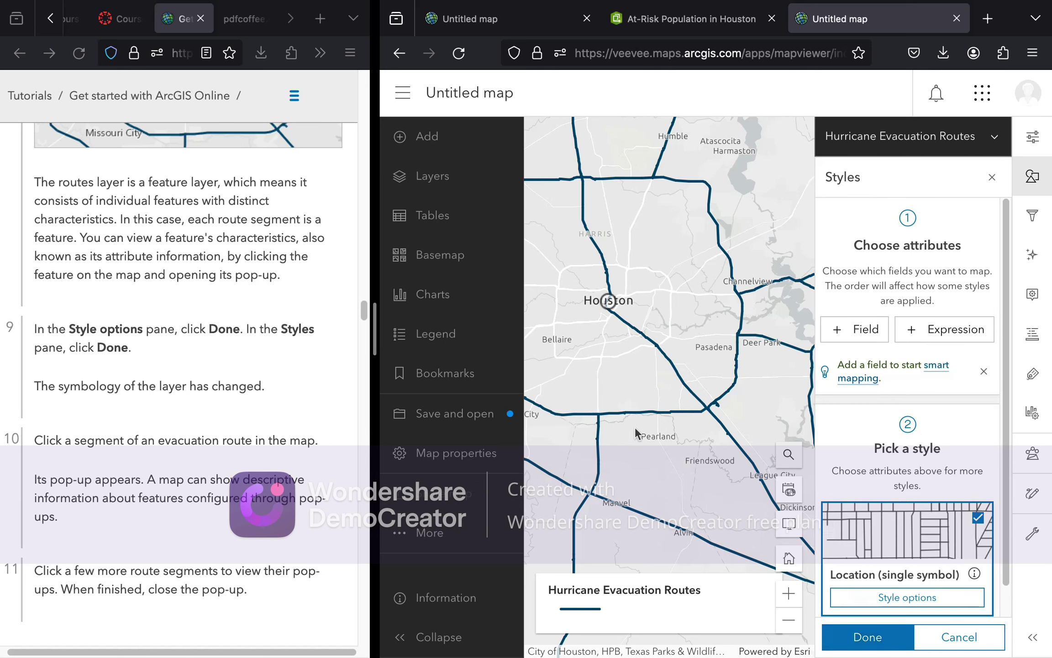
pyautogui.click(994, 178)
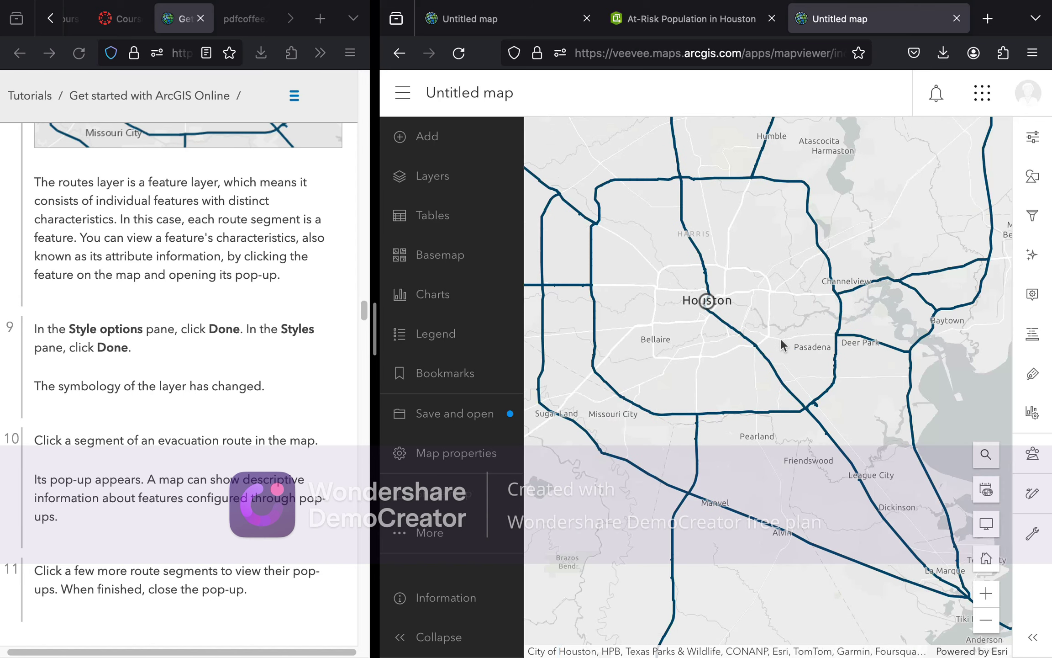
# Reread tutorial steps 10 and 11, examine the attributes in the pop-up of the route segment beside Sheldon Lake, and close it
pyautogui.moveTo(785, 343); pyautogui.dragTo(832, 362)
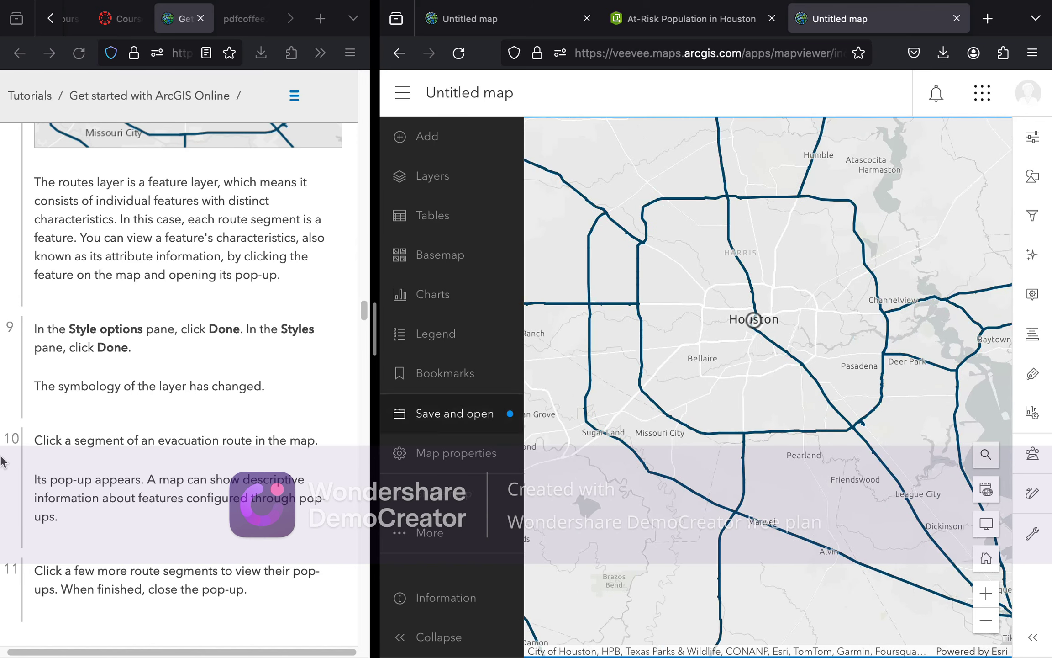
pyautogui.scroll(-2, 95, 402)
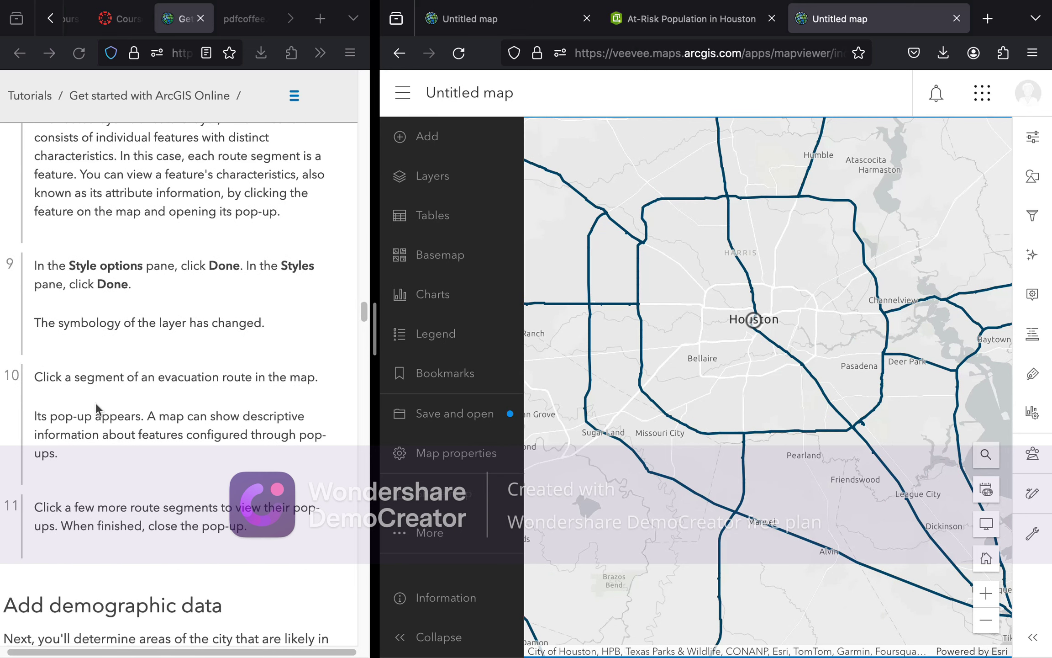
pyautogui.scroll(-1, 96, 402)
pyautogui.scroll(-3, 96, 402)
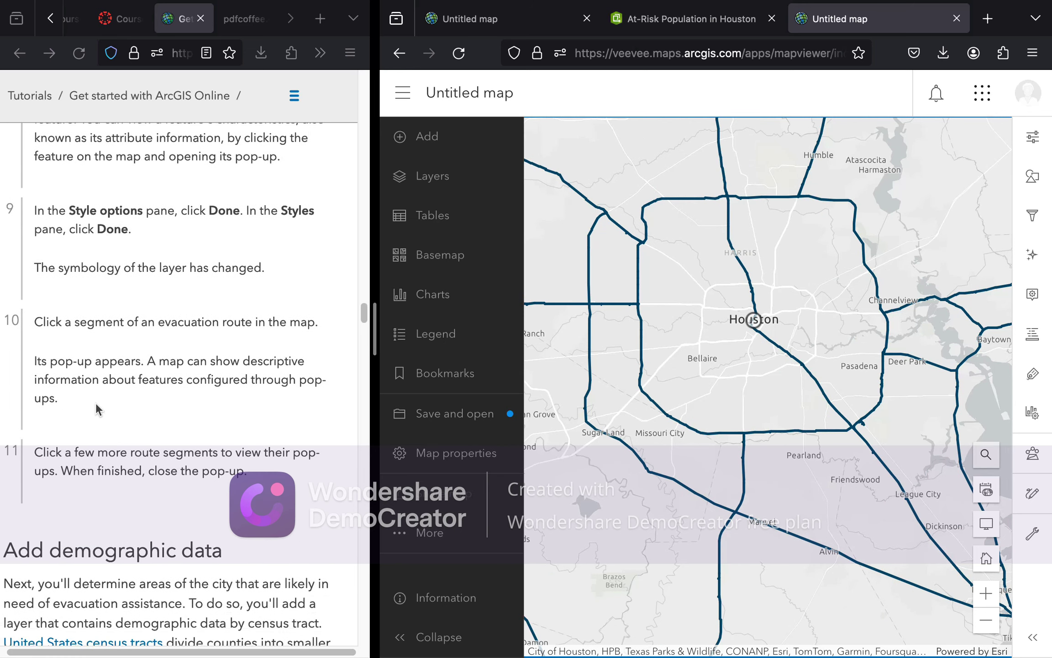
pyautogui.scroll(-3, 96, 402)
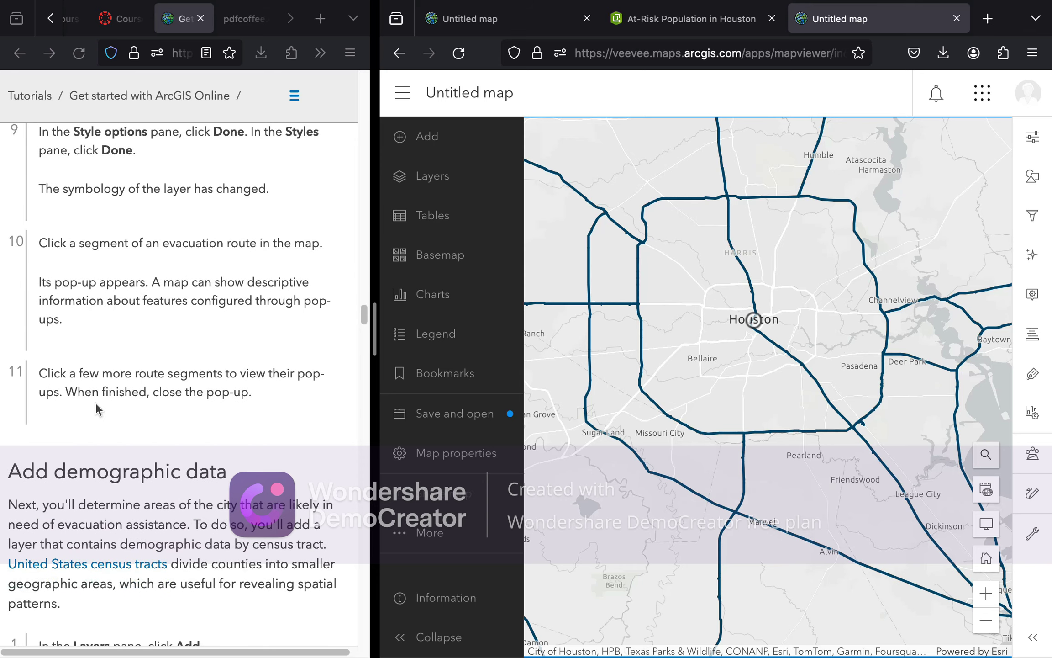
pyautogui.scroll(-1, 96, 402)
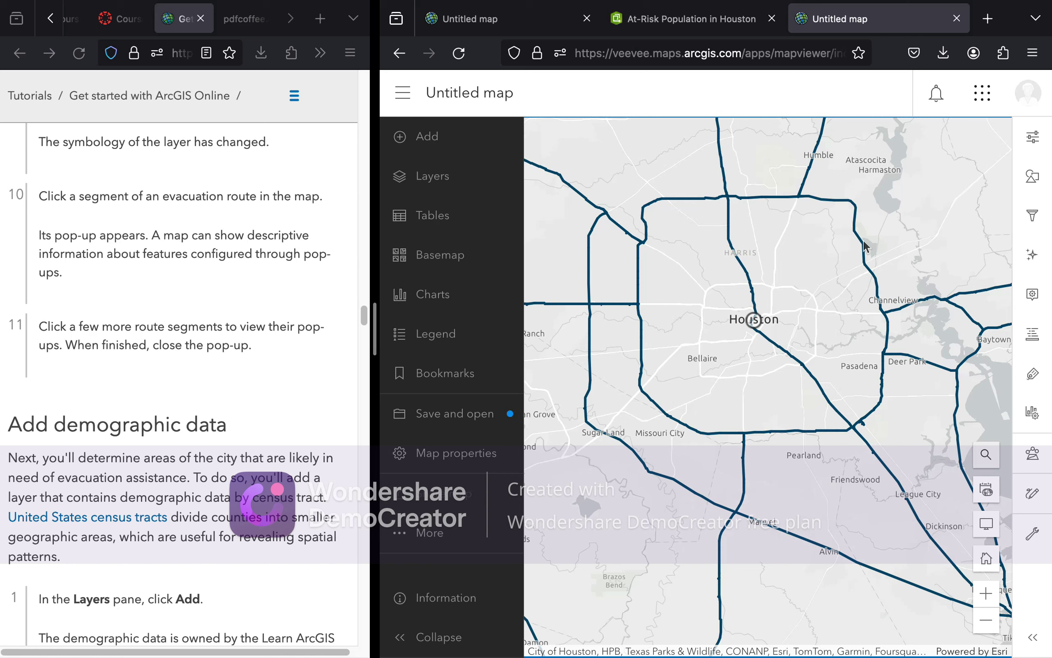
pyautogui.scroll(5, 865, 246)
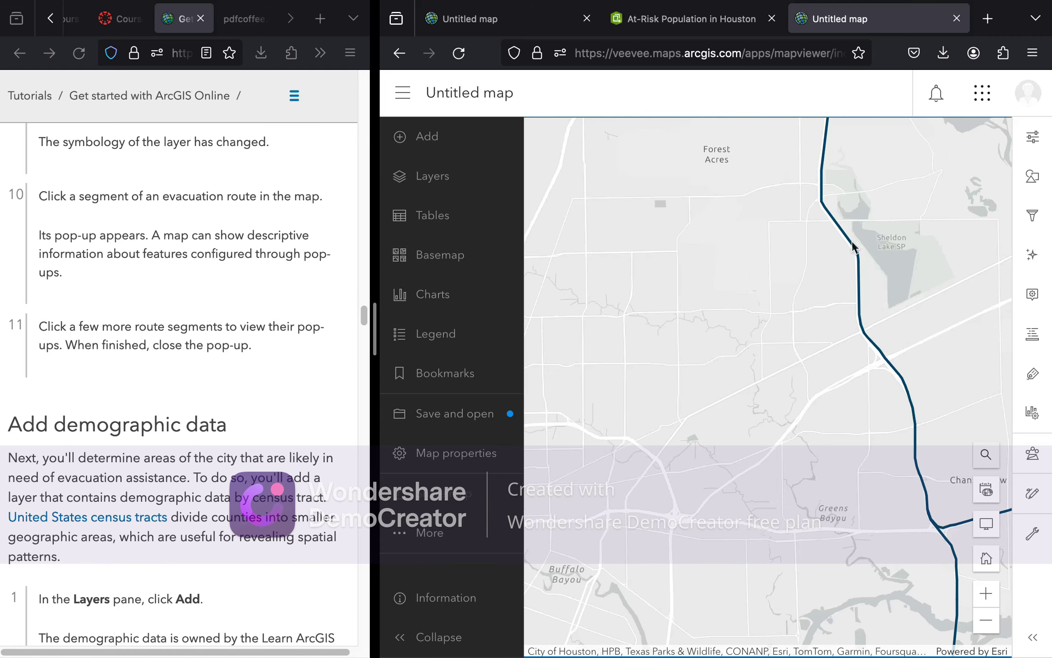
pyautogui.click(851, 246)
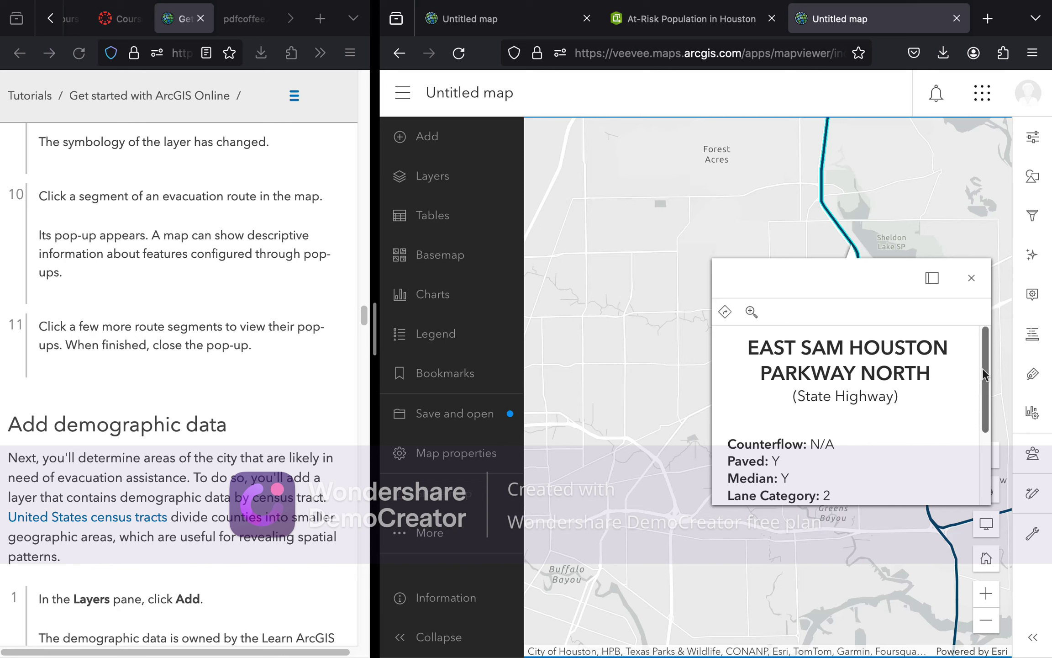
pyautogui.moveTo(982, 367); pyautogui.dragTo(979, 460)
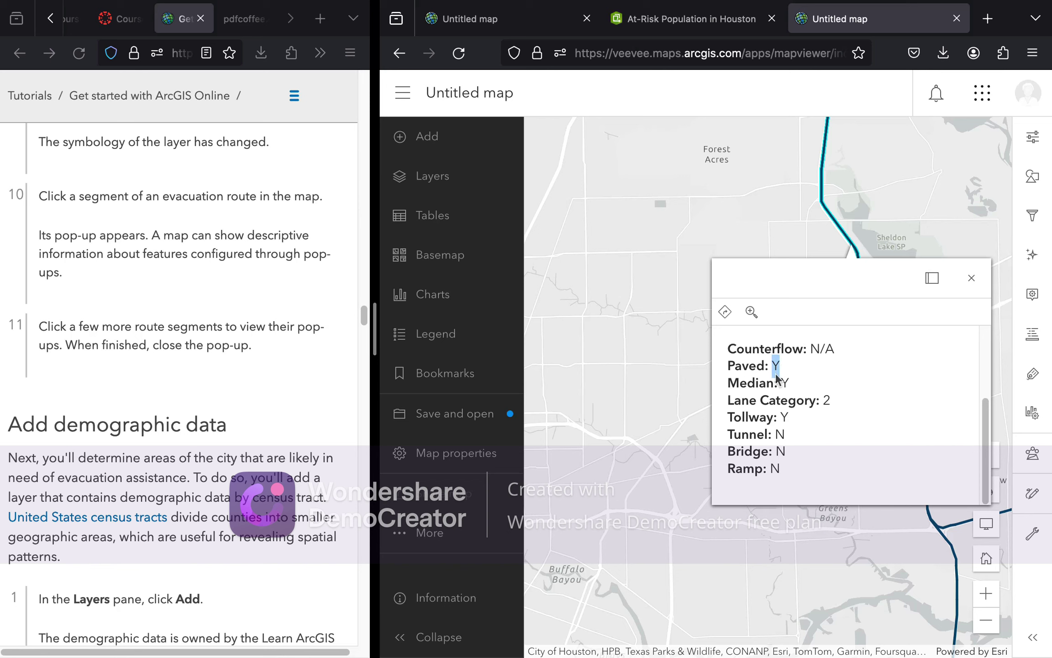
pyautogui.doubleClick(826, 401)
pyautogui.click(800, 398)
pyautogui.click(971, 278)
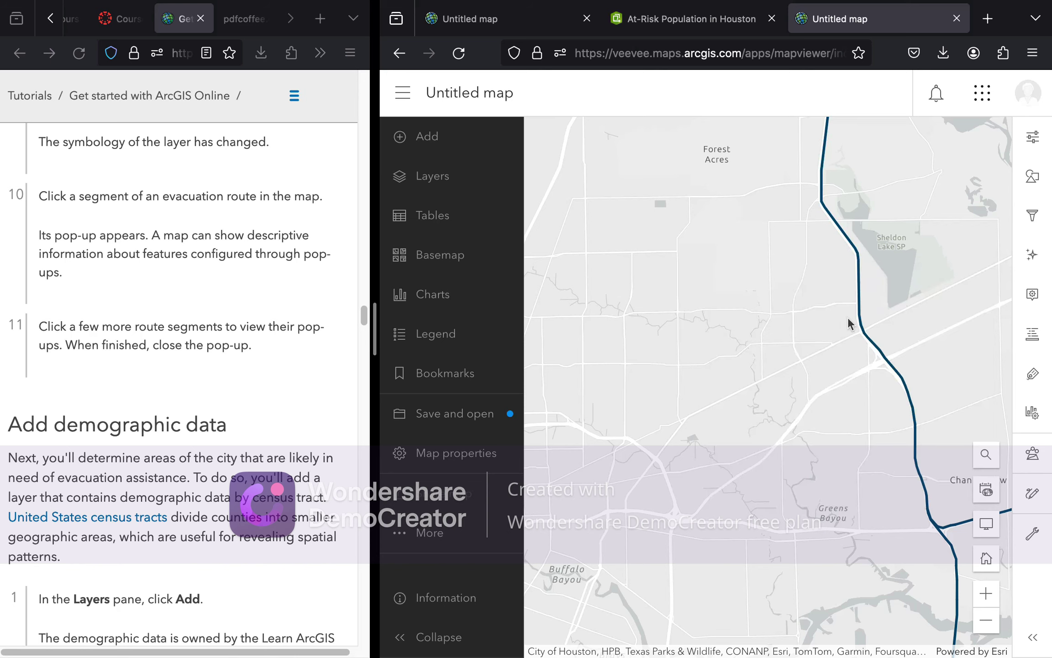
# Open the attribute table of the Hurricane Evacuation Routes layer
pyautogui.click(497, 180)
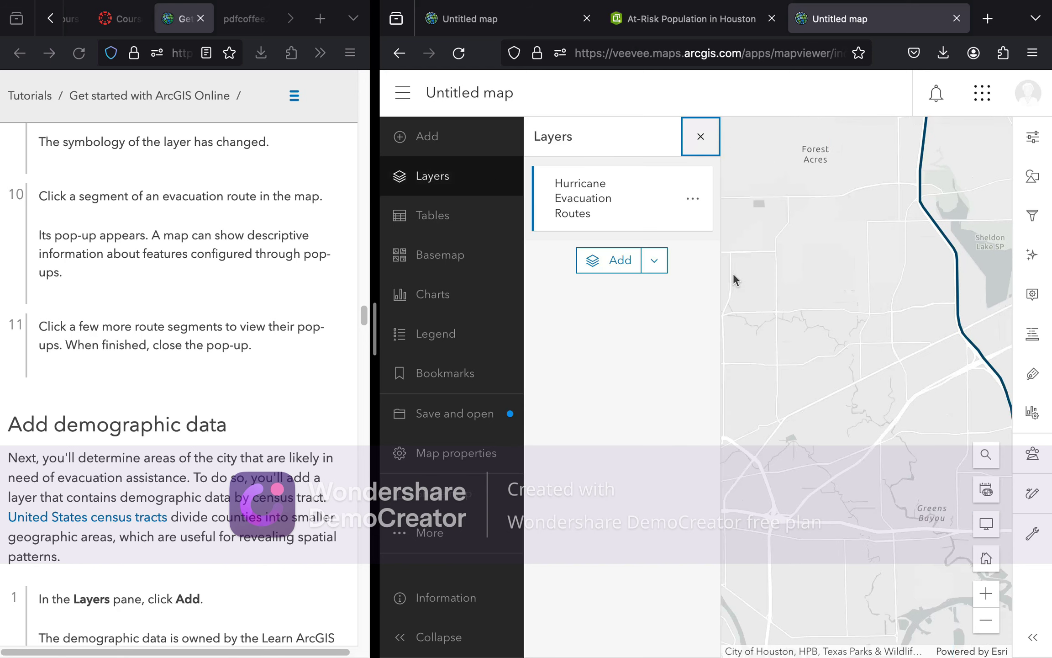
pyautogui.click(702, 210)
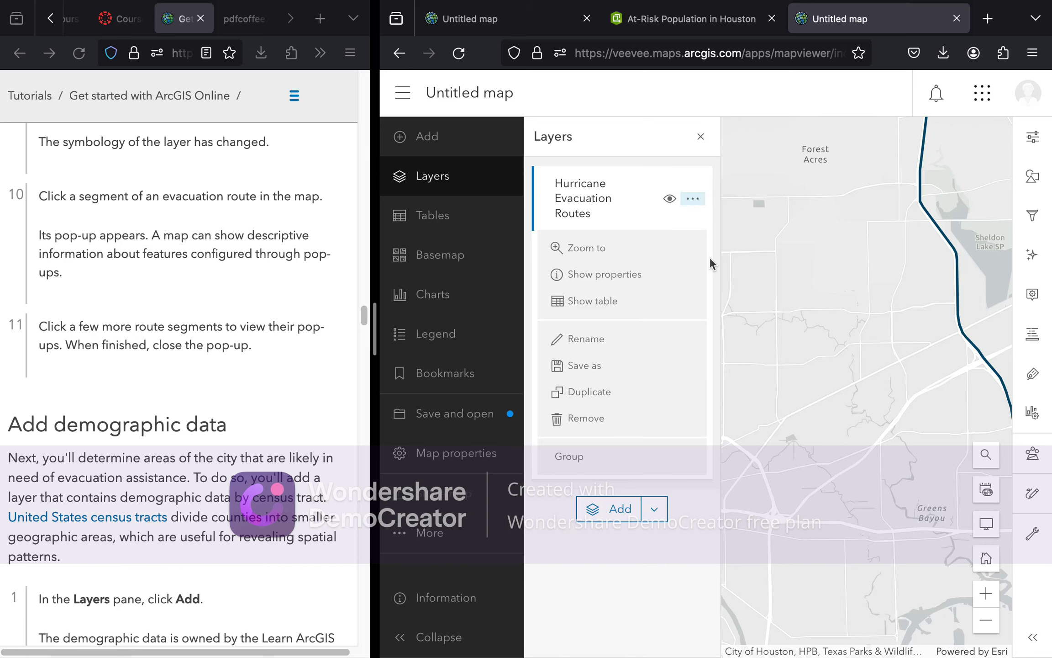
pyautogui.click(697, 204)
pyautogui.click(697, 204)
pyautogui.click(606, 305)
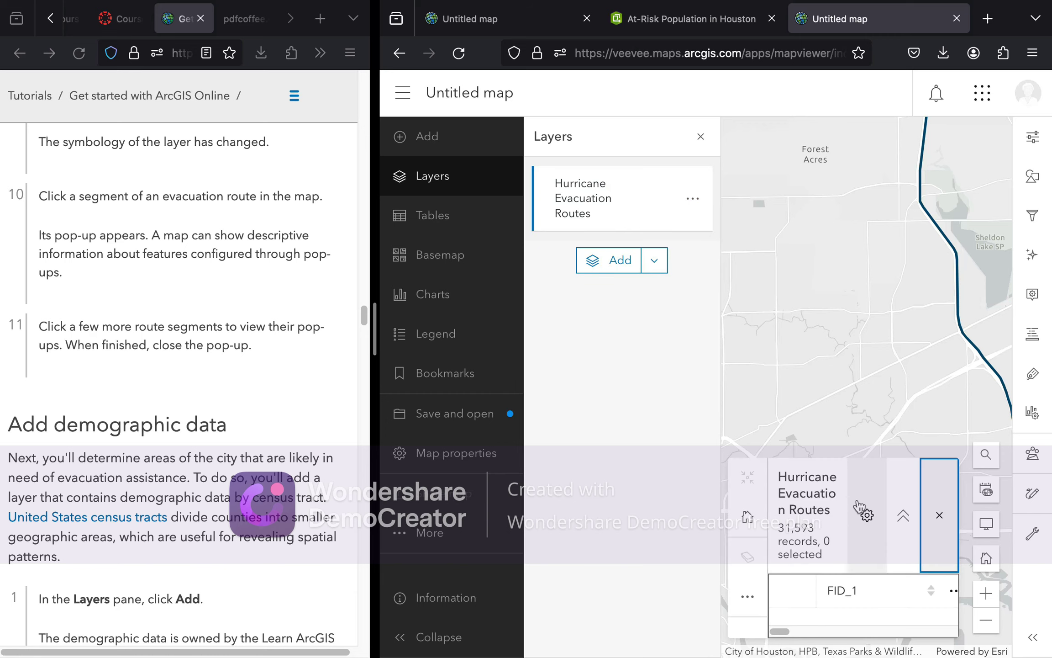
# Close the Layers pane and expand the Hurricane Evacuation Routes attribute table to view more records
pyautogui.click(701, 137)
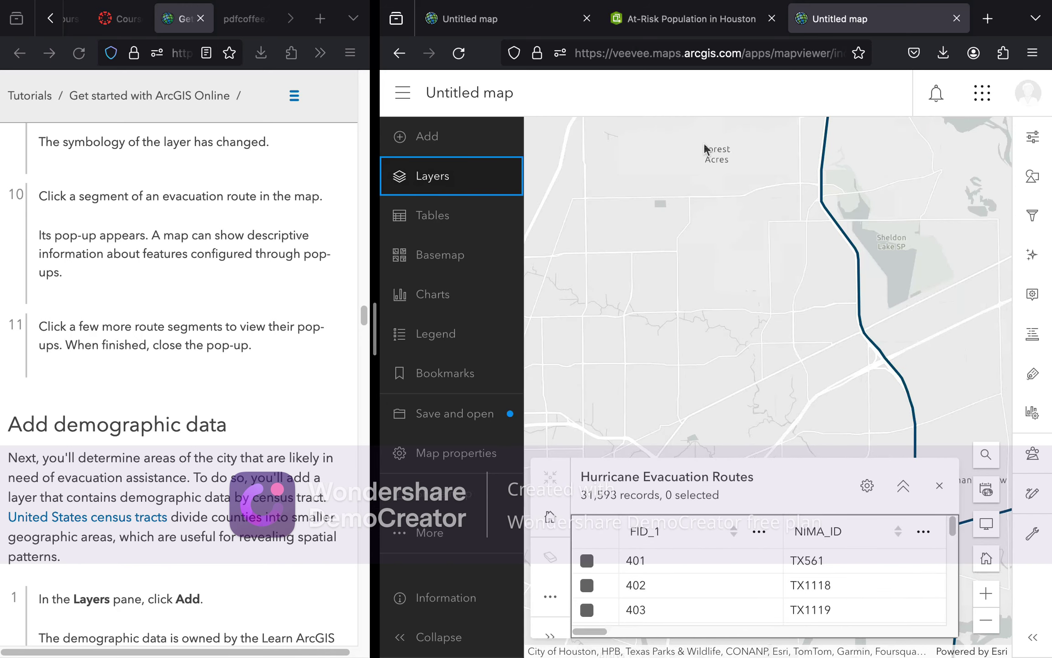
pyautogui.click(904, 487)
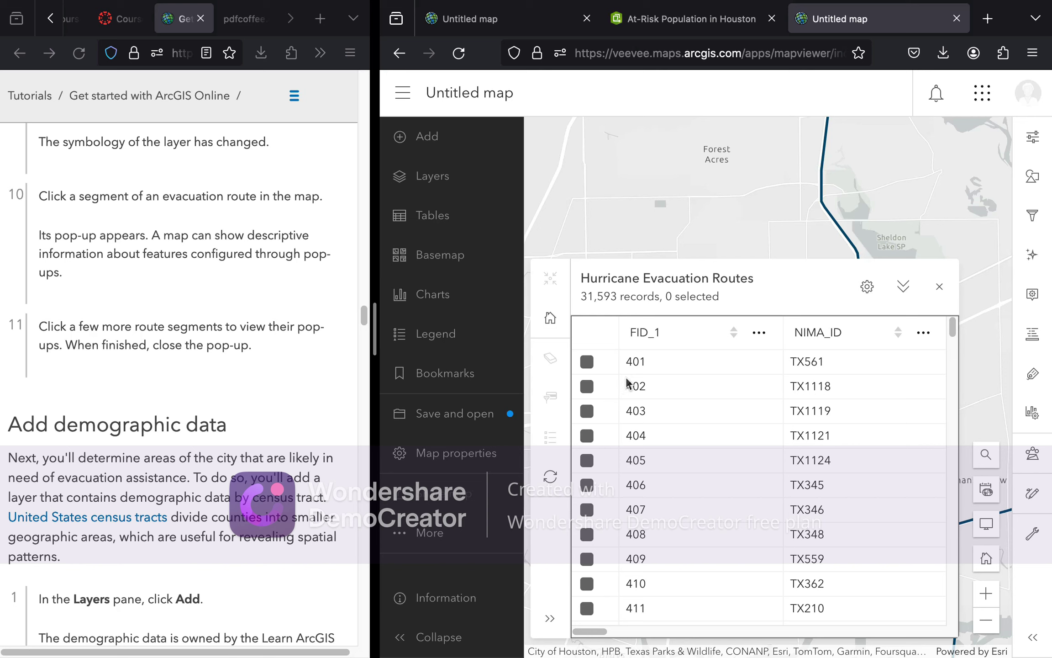
pyautogui.hscroll(1, 705, 417)
pyautogui.hscroll(-1, 722, 402)
pyautogui.scroll(-1, 722, 402)
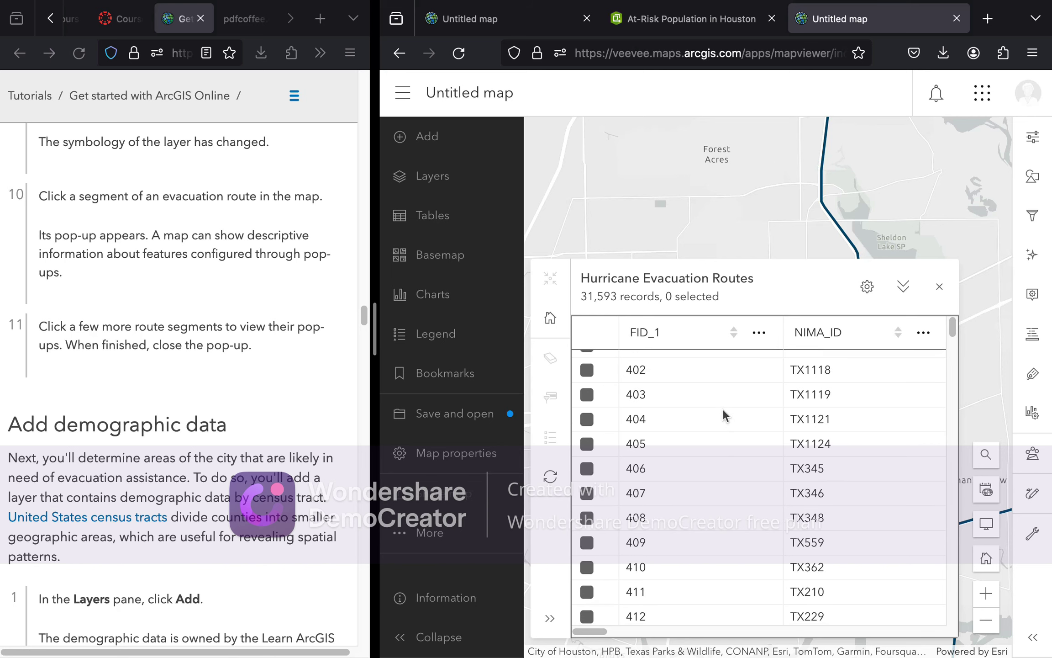
pyautogui.scroll(1, 722, 408)
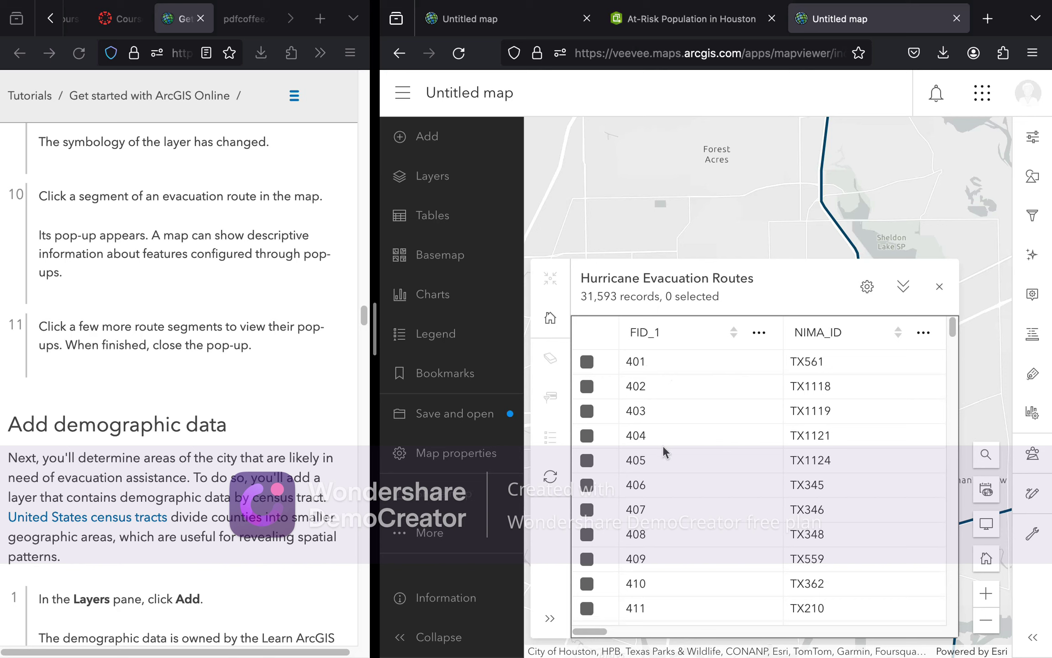
# Examine the table's fields across all columns, including road classification, road names, postal codes, Counterflow, Bridge and Ramp, and close the table
pyautogui.hscroll(5, 701, 400)
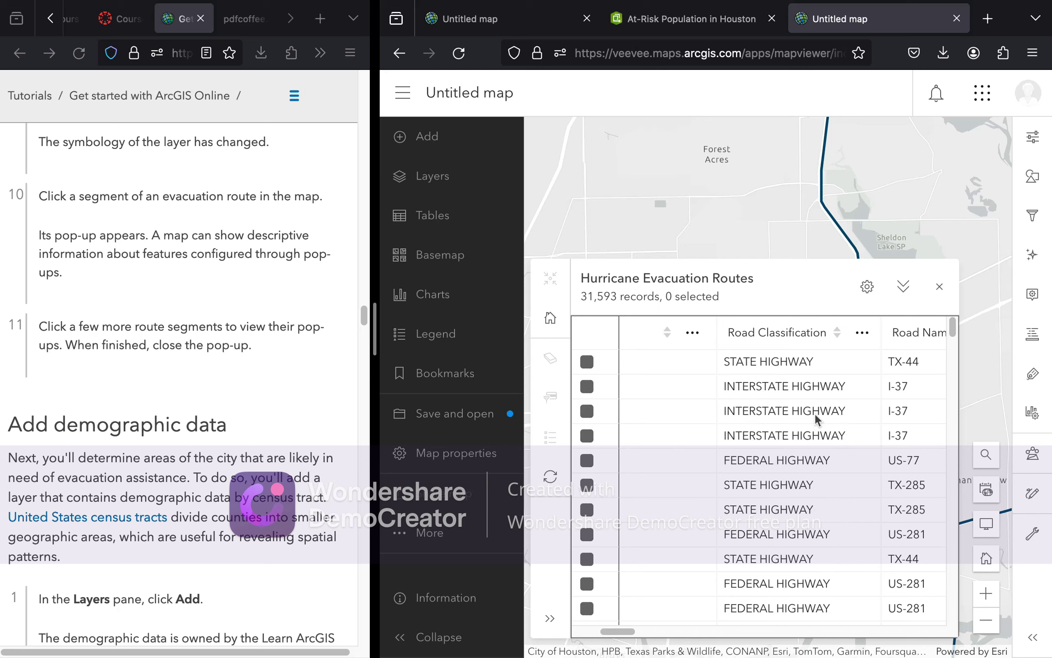
pyautogui.hscroll(3, 816, 411)
pyautogui.hscroll(4, 815, 413)
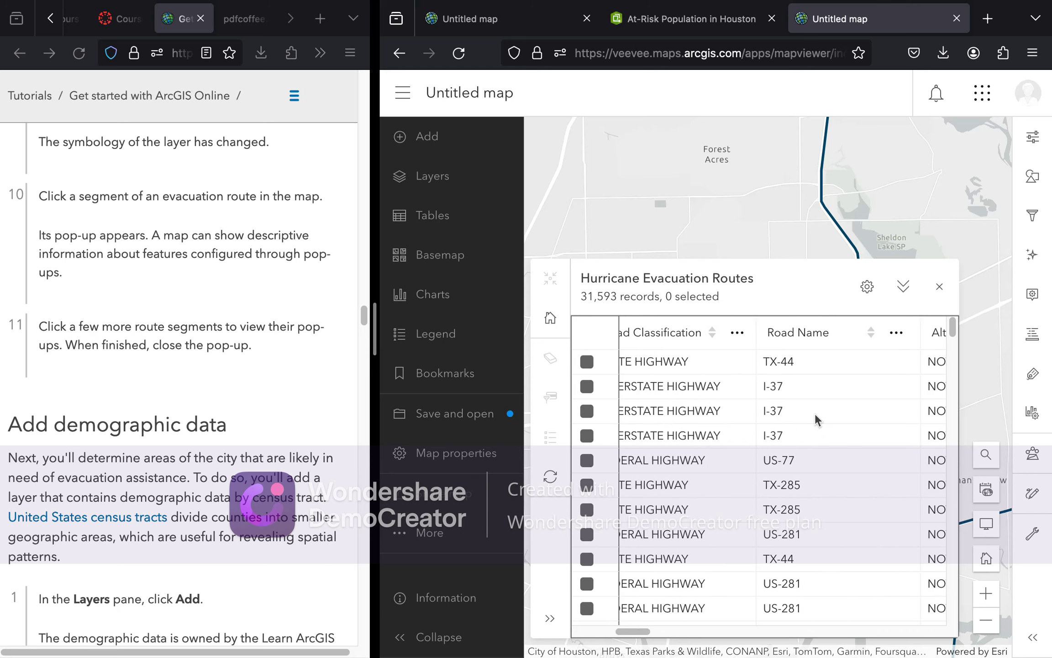
pyautogui.hscroll(8, 775, 392)
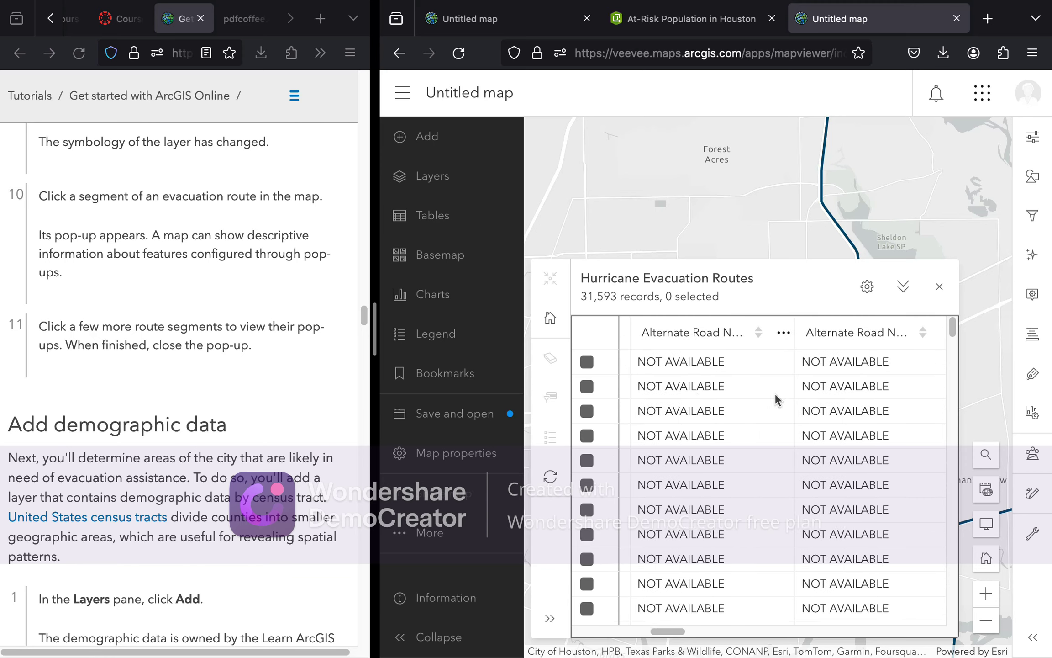
pyautogui.hscroll(10, 775, 395)
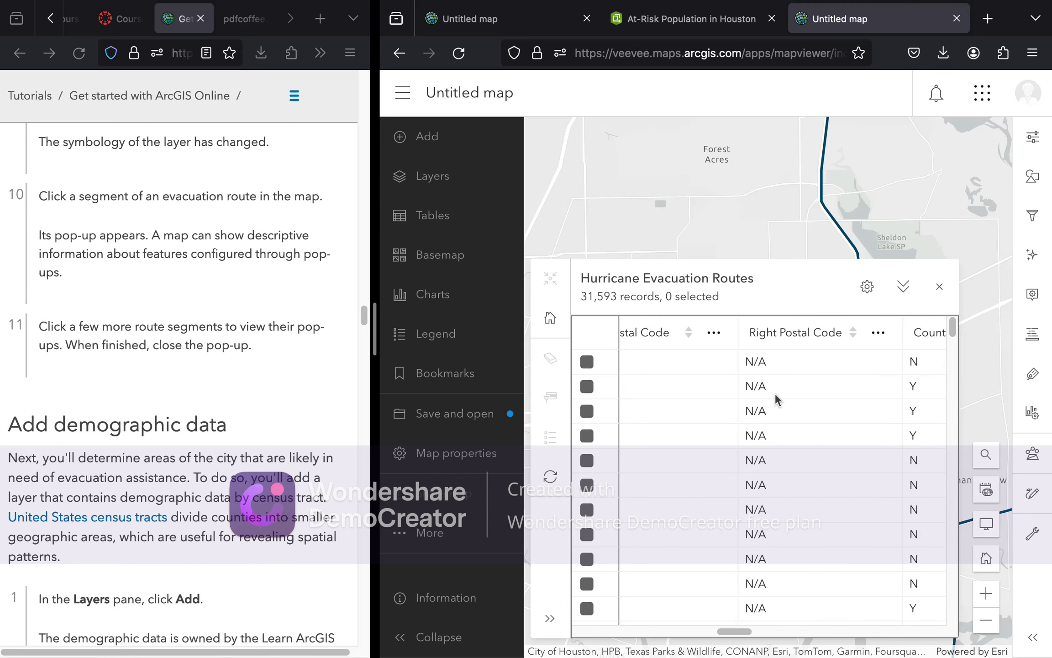
pyautogui.hscroll(3, 774, 398)
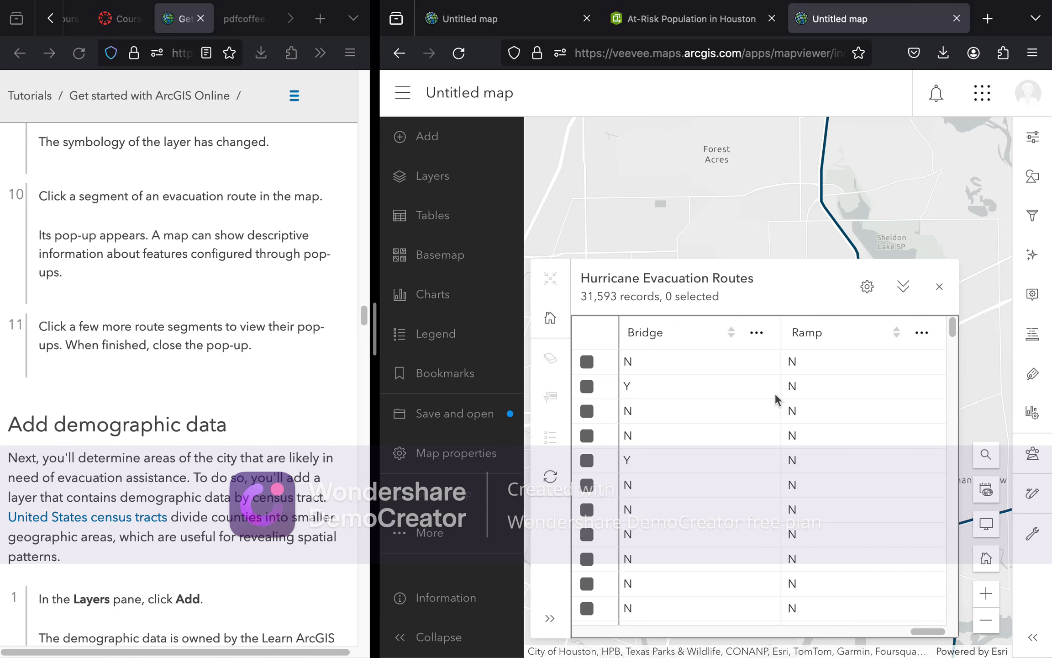
pyautogui.hscroll(-2, 775, 399)
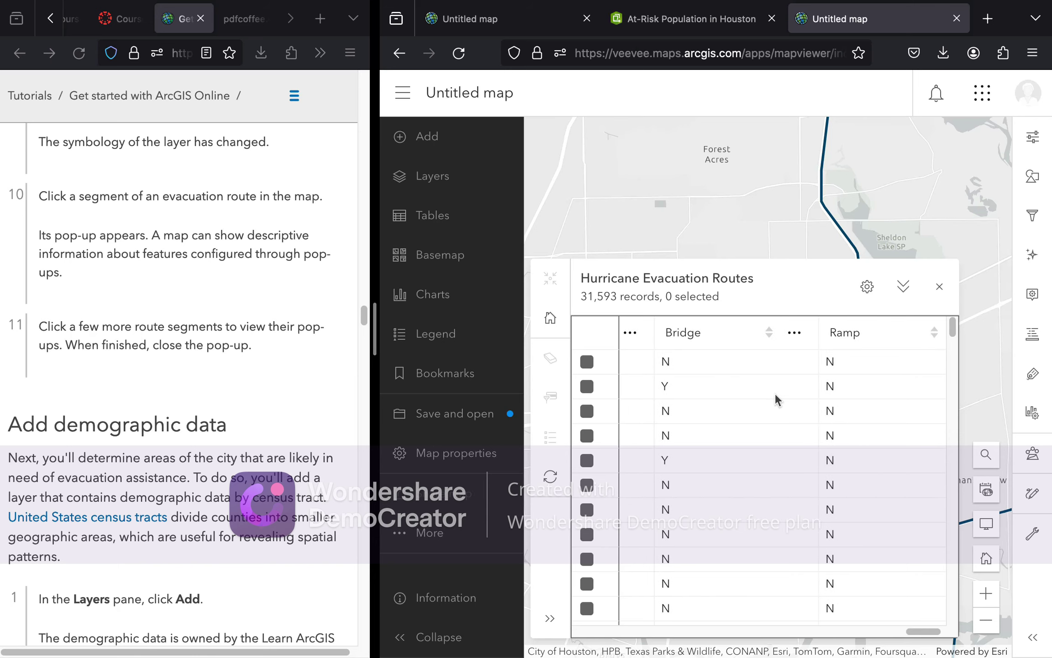
pyautogui.hscroll(-10, 776, 395)
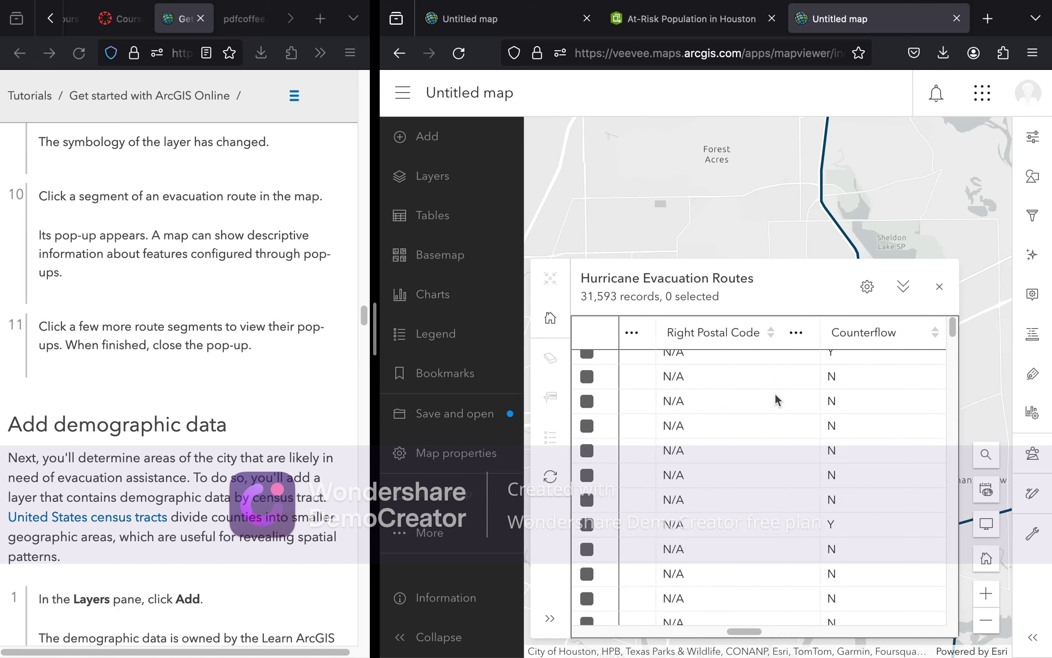
pyautogui.hscroll(-5, 775, 399)
pyautogui.scroll(3, 775, 399)
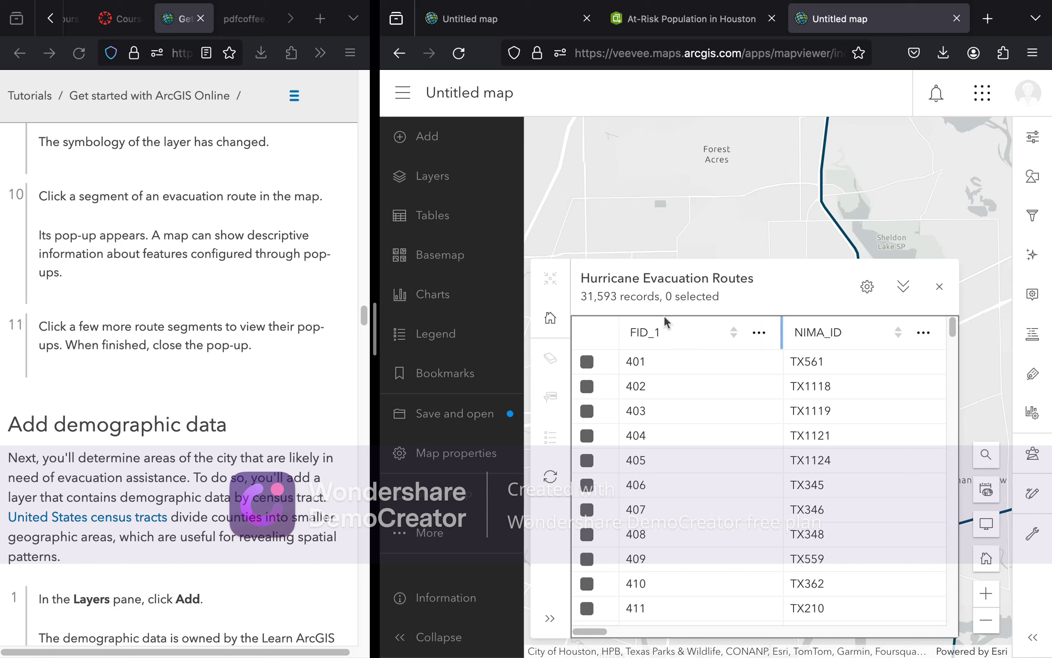
pyautogui.click(940, 288)
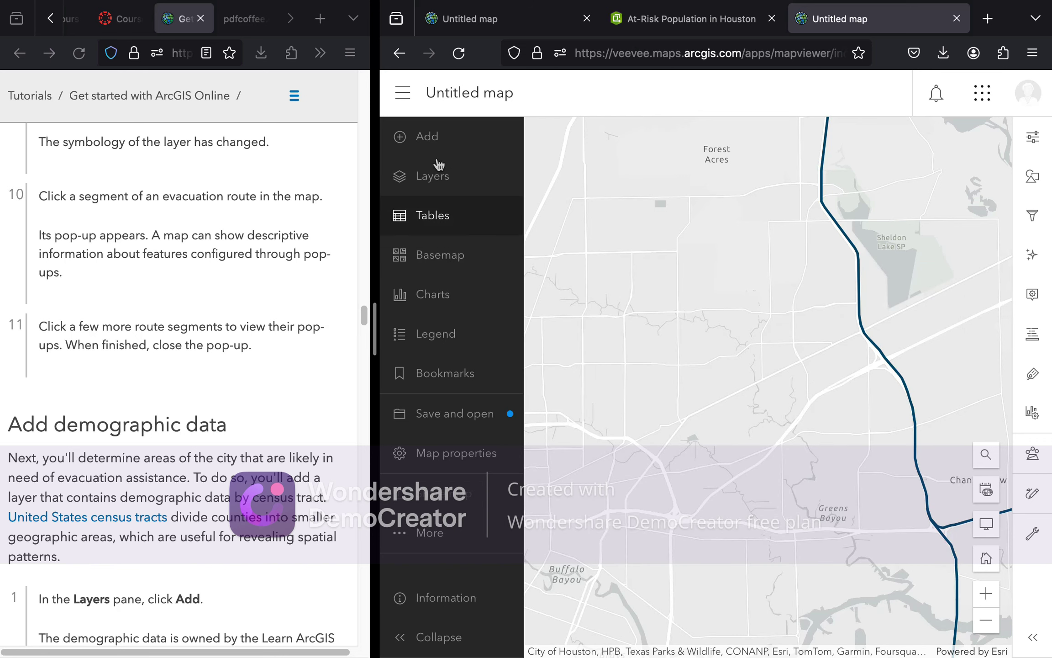
# Zoom the map to the full extent of the Hurricane Evacuation Routes layer and close the Layers pane
pyautogui.click(452, 186)
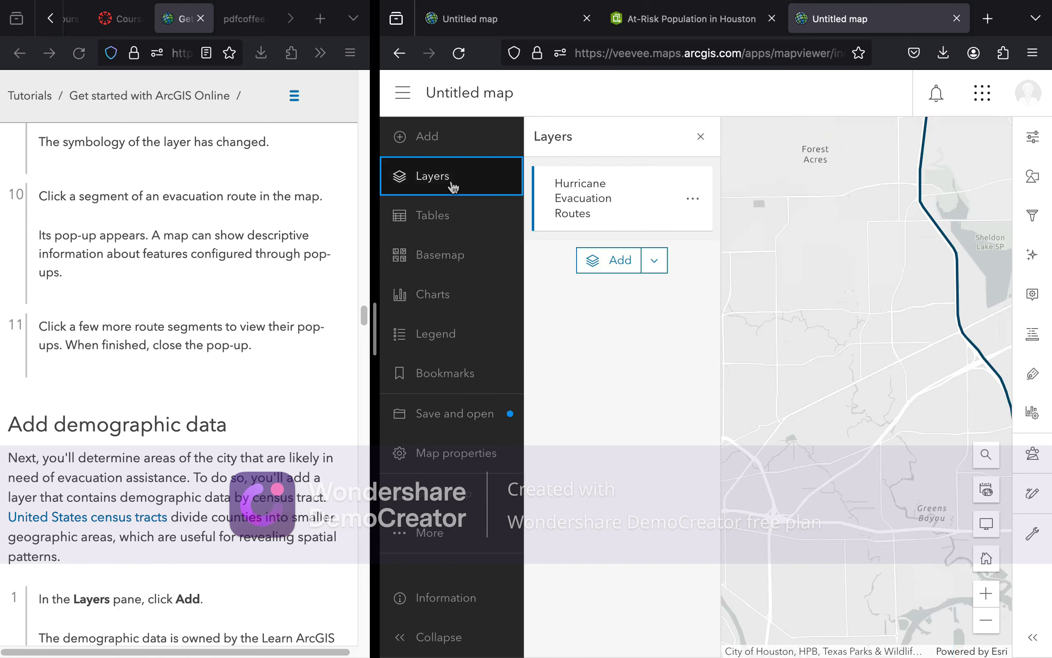
pyautogui.click(693, 199)
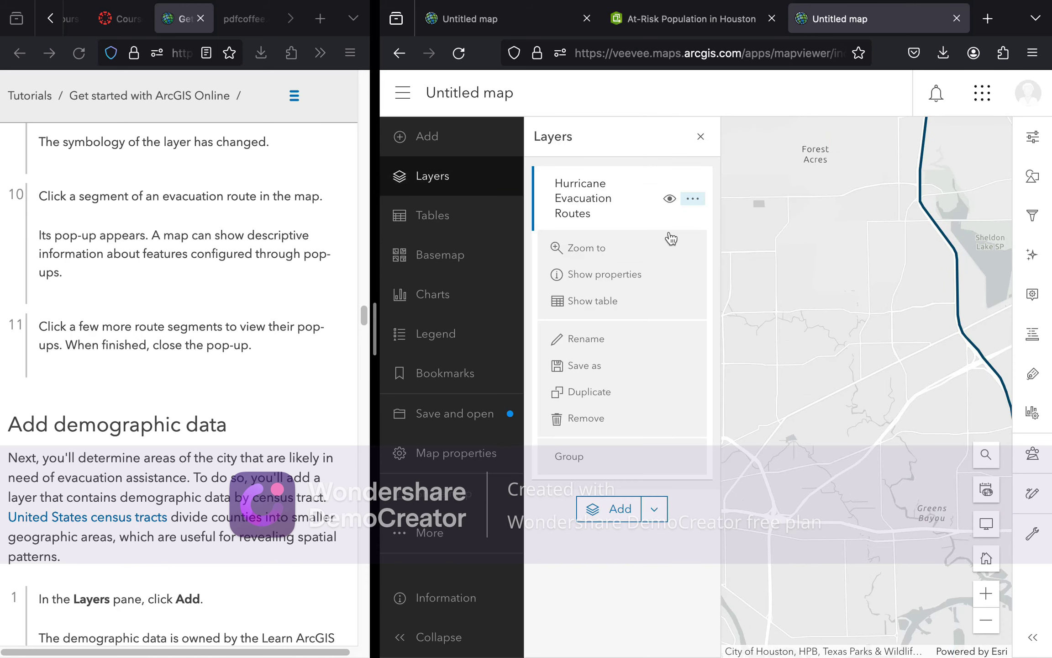
pyautogui.click(622, 252)
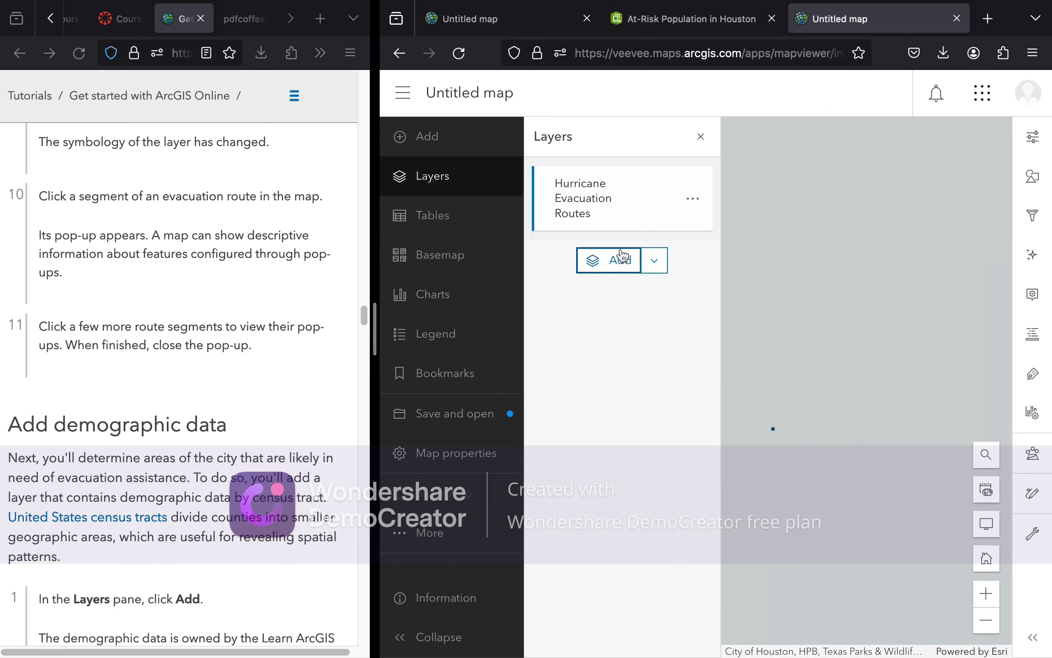
pyautogui.click(699, 139)
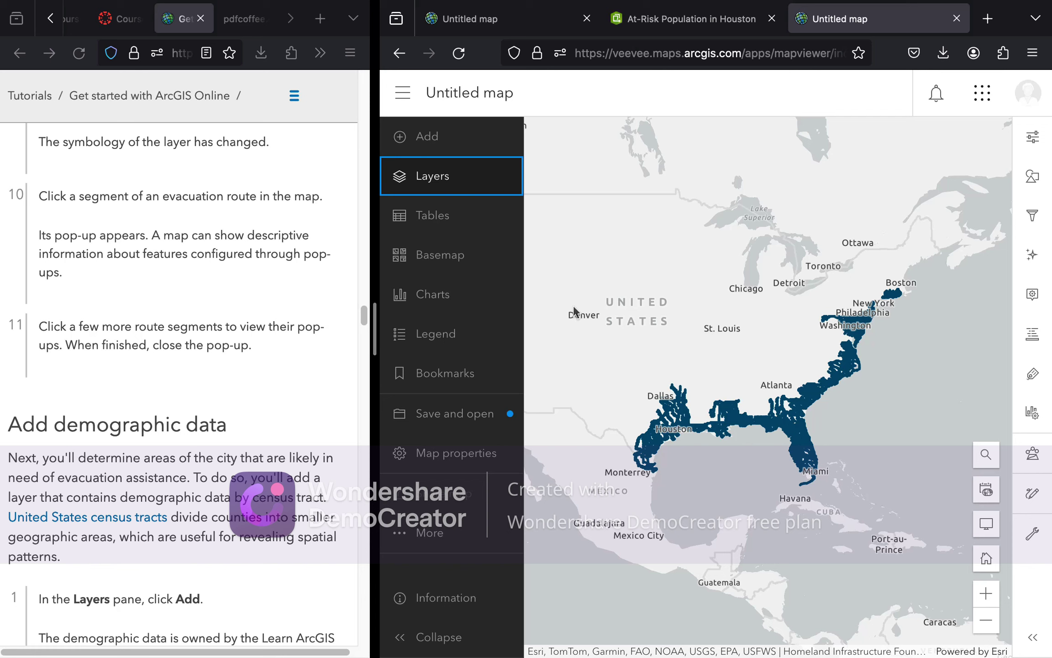
# Open the map's bookmarks
pyautogui.click(471, 388)
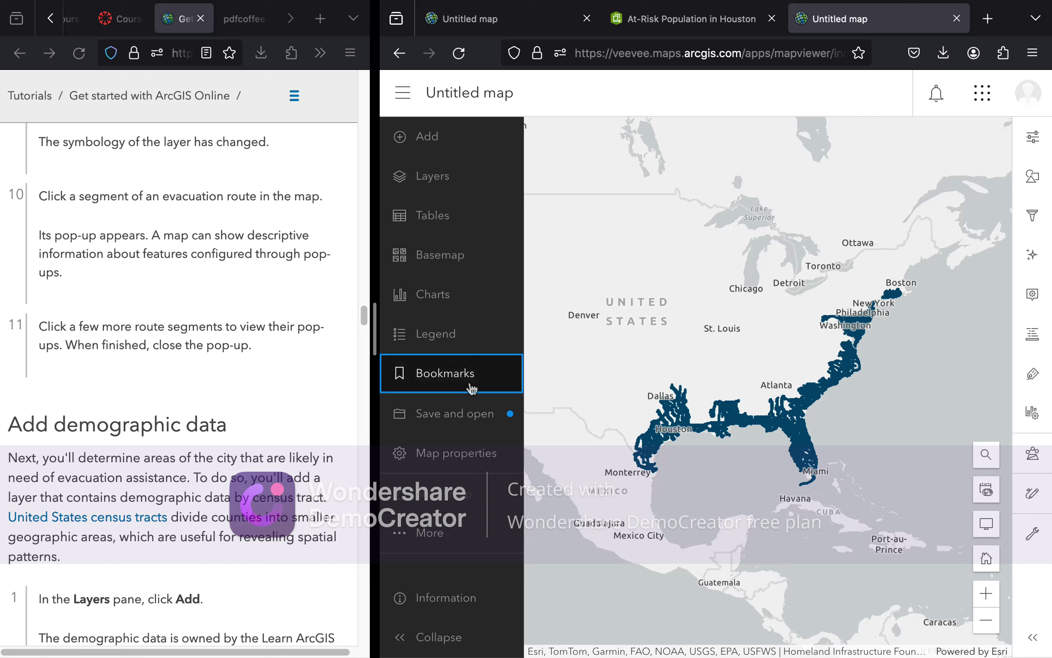
# Zoom the map to the Houston bookmark and close the bookmarks list
pyautogui.click(643, 178)
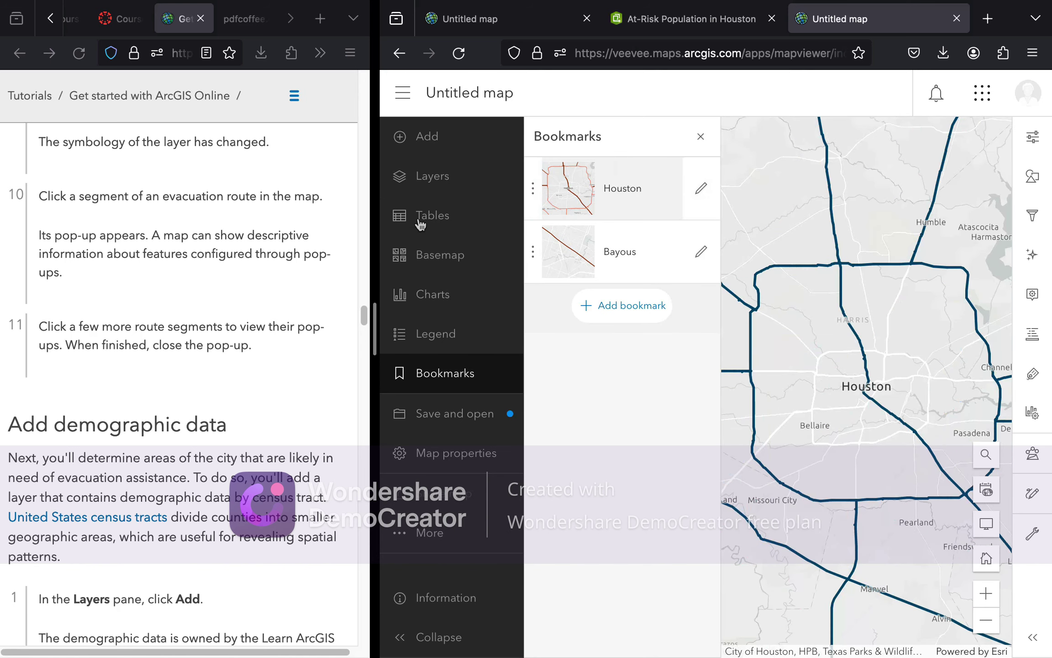
pyautogui.click(466, 373)
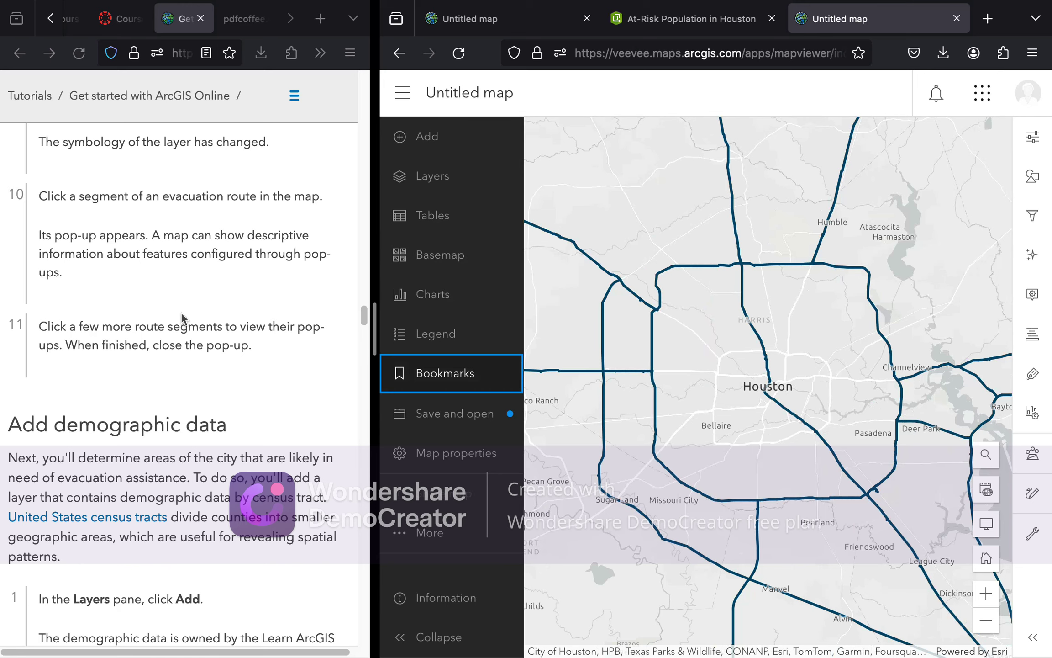
# Read the tutorial's "Add demographic data" section for the instructions on adding the census tract layer
pyautogui.scroll(-2, 182, 315)
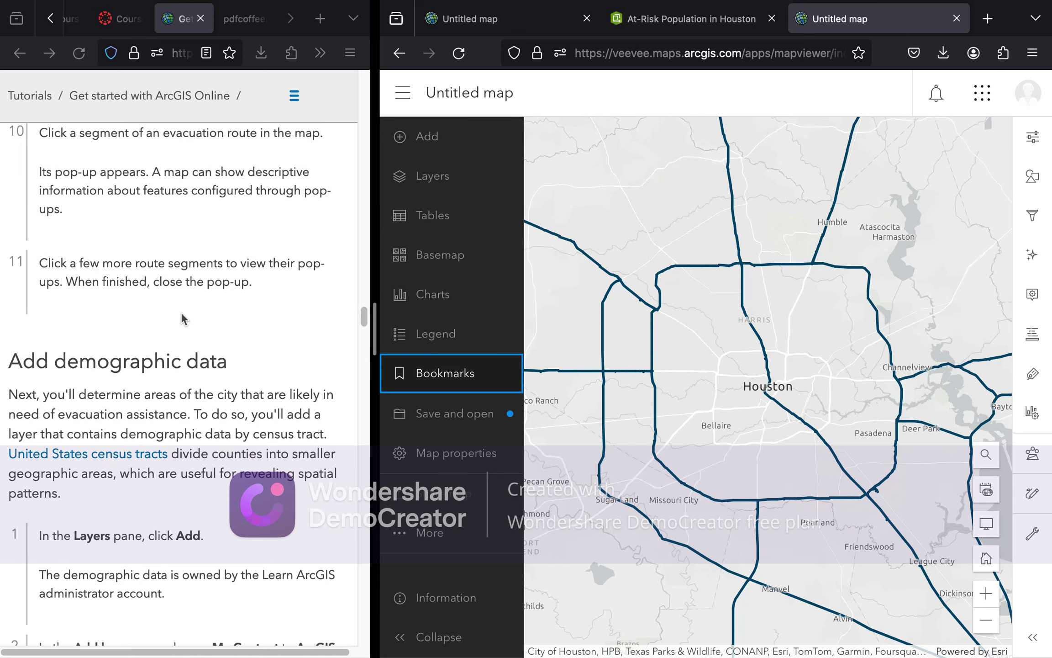
pyautogui.scroll(-2, 182, 315)
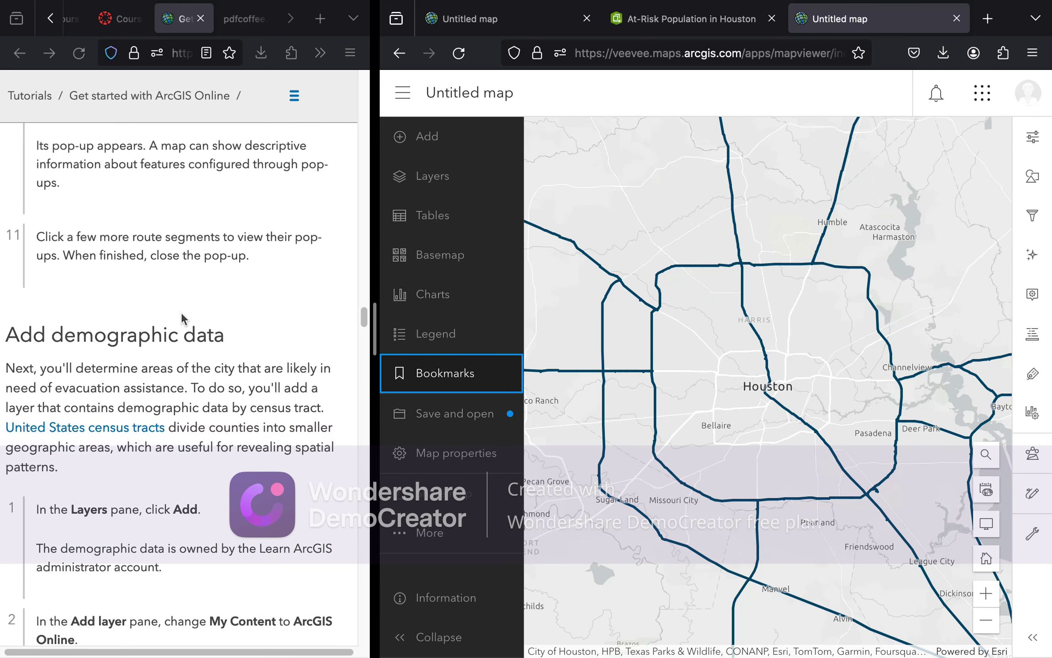
pyautogui.scroll(-4, 182, 316)
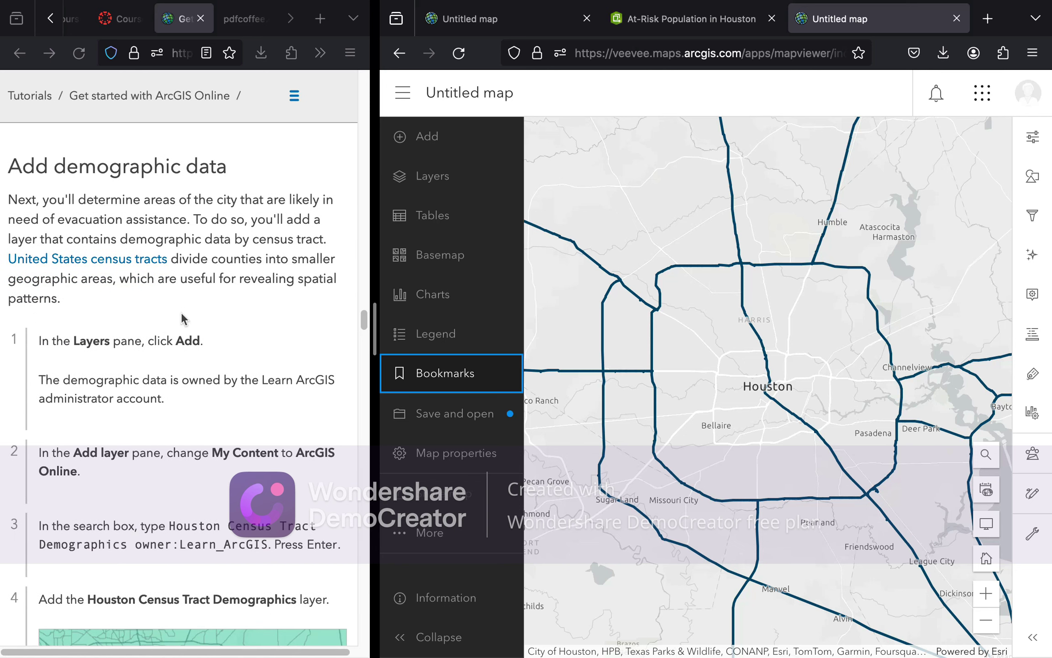
pyautogui.scroll(-1, 181, 311)
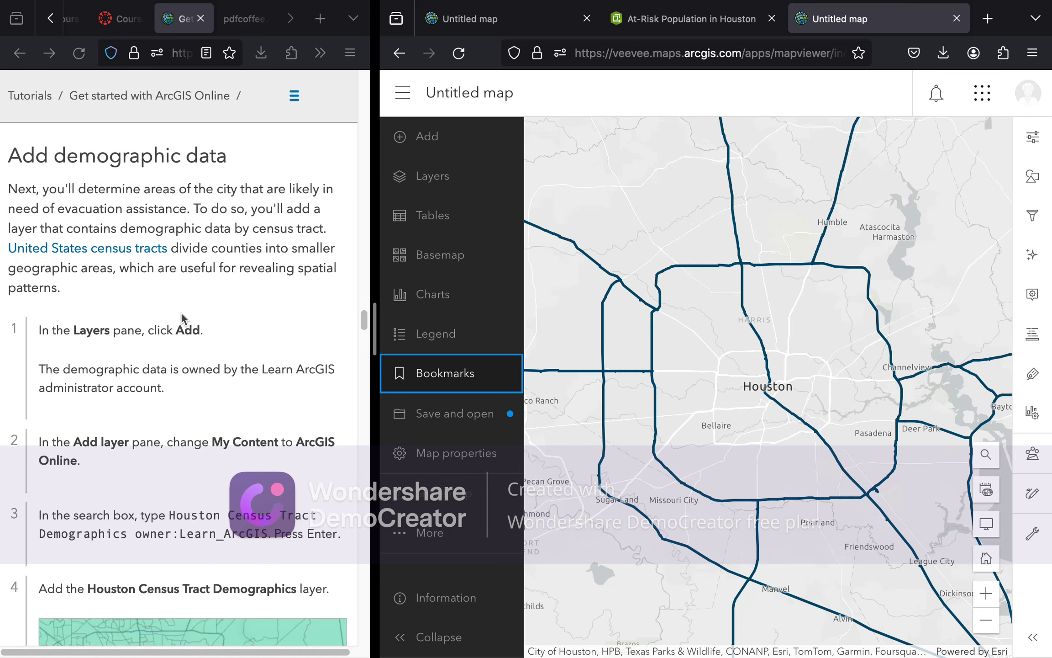
pyautogui.scroll(-1, 181, 311)
pyautogui.rightClick(181, 312)
pyautogui.click(228, 261)
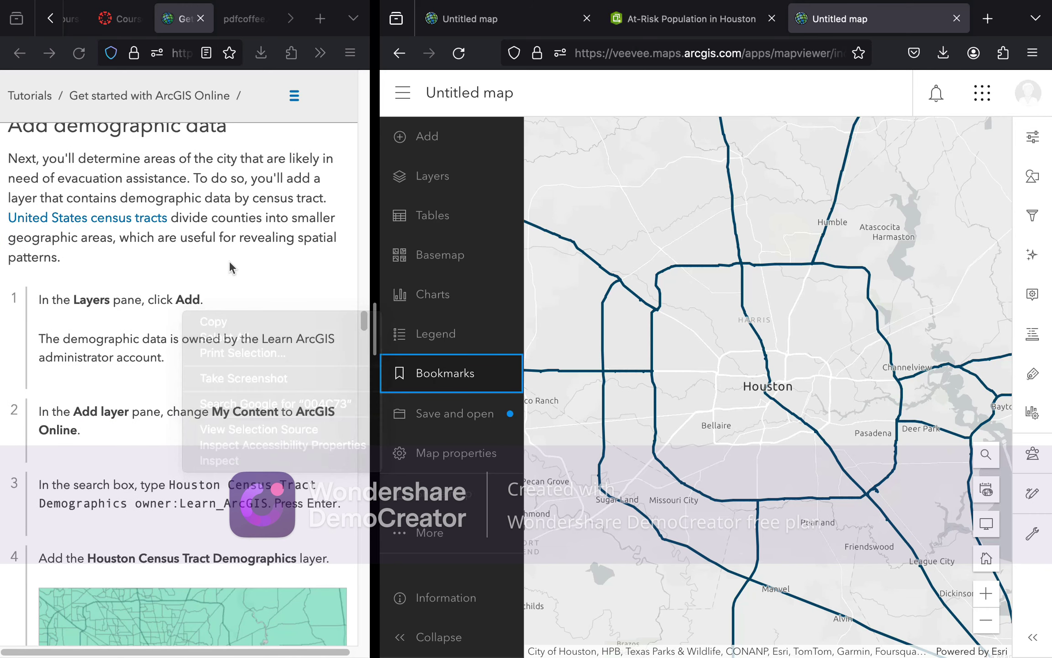
pyautogui.scroll(-2, 228, 260)
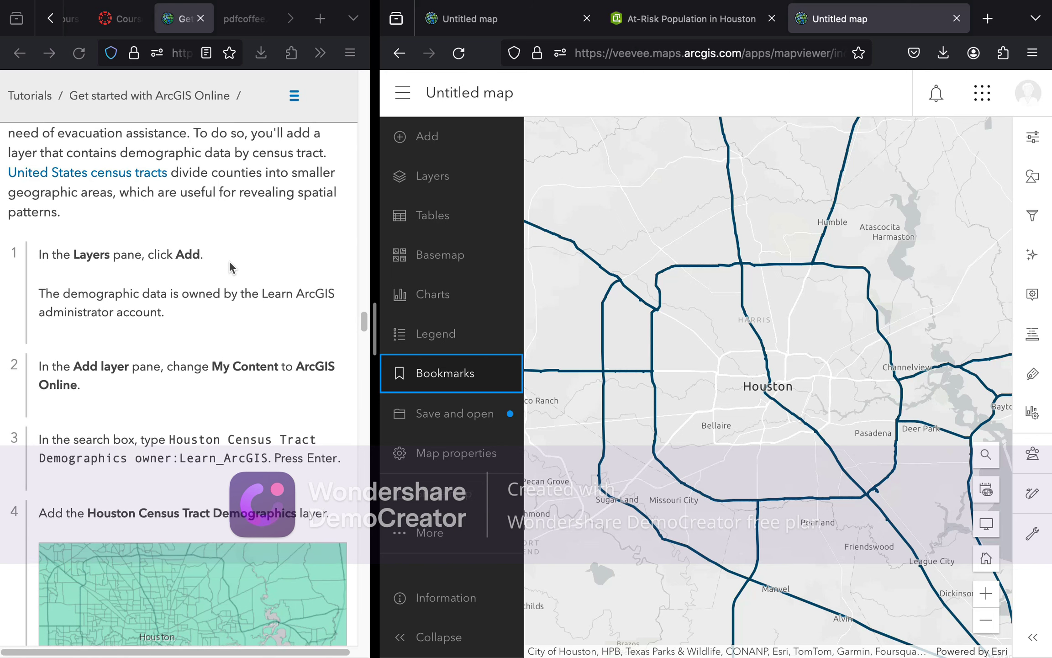
pyautogui.scroll(-1, 229, 265)
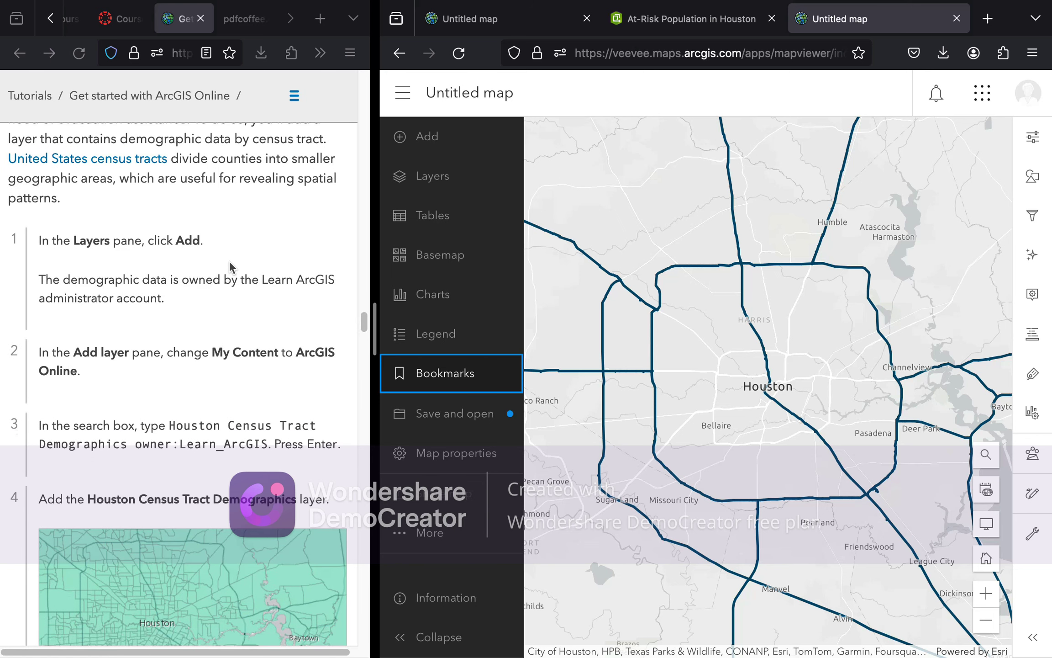
pyautogui.scroll(-1, 228, 261)
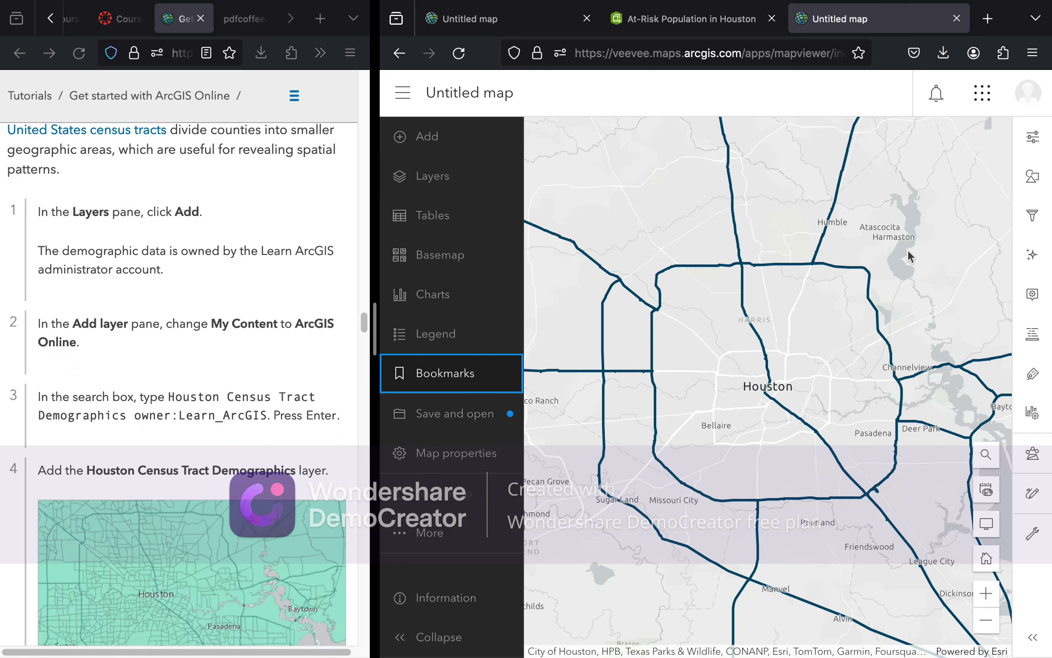
# Start adding a layer from the map's layer list and set the content source to ArcGIS Online
pyautogui.click(465, 177)
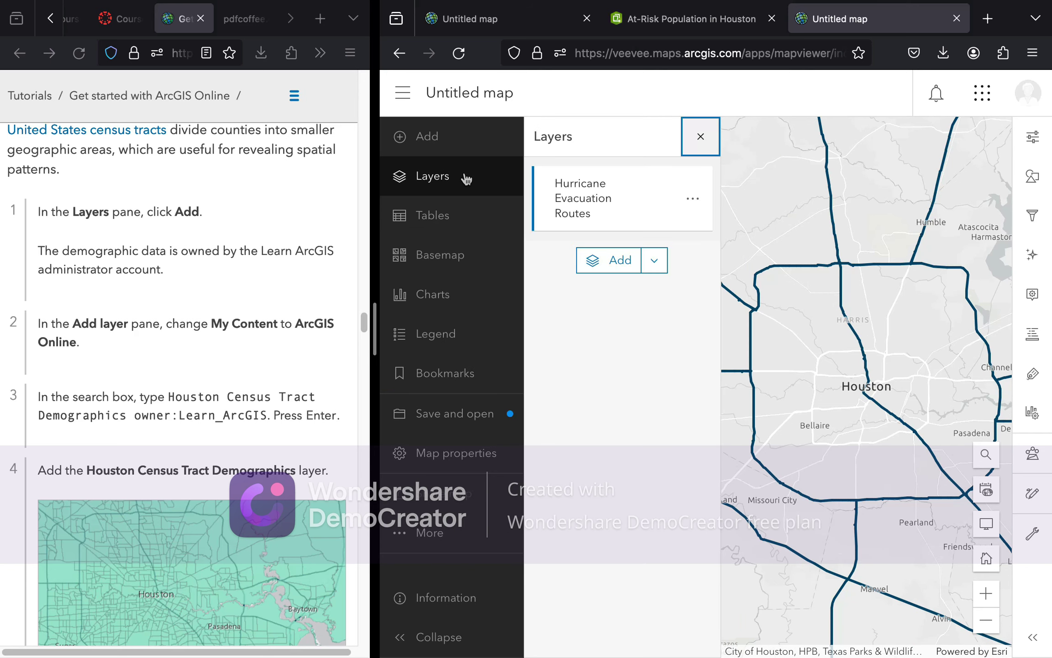
pyautogui.click(606, 265)
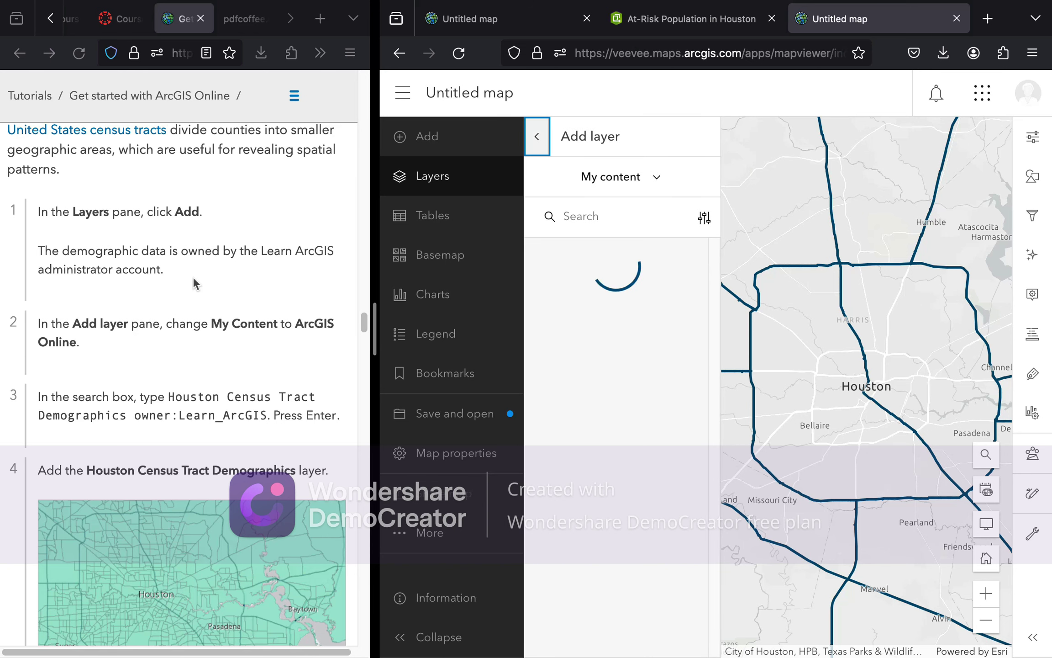
pyautogui.scroll(-3, 195, 276)
pyautogui.scroll(-1, 195, 276)
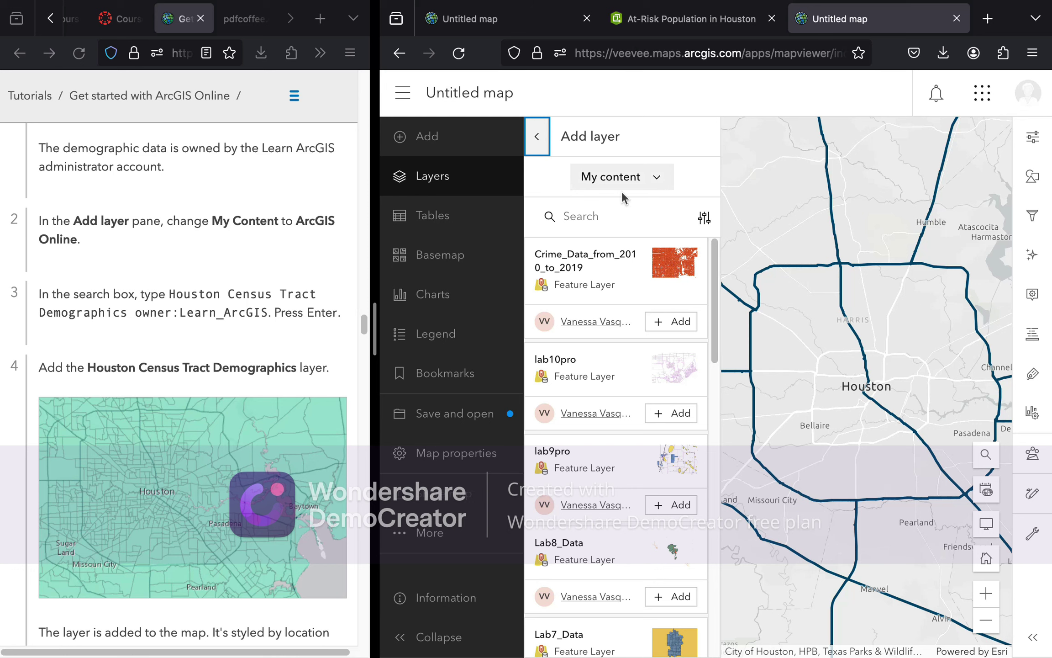
pyautogui.click(660, 177)
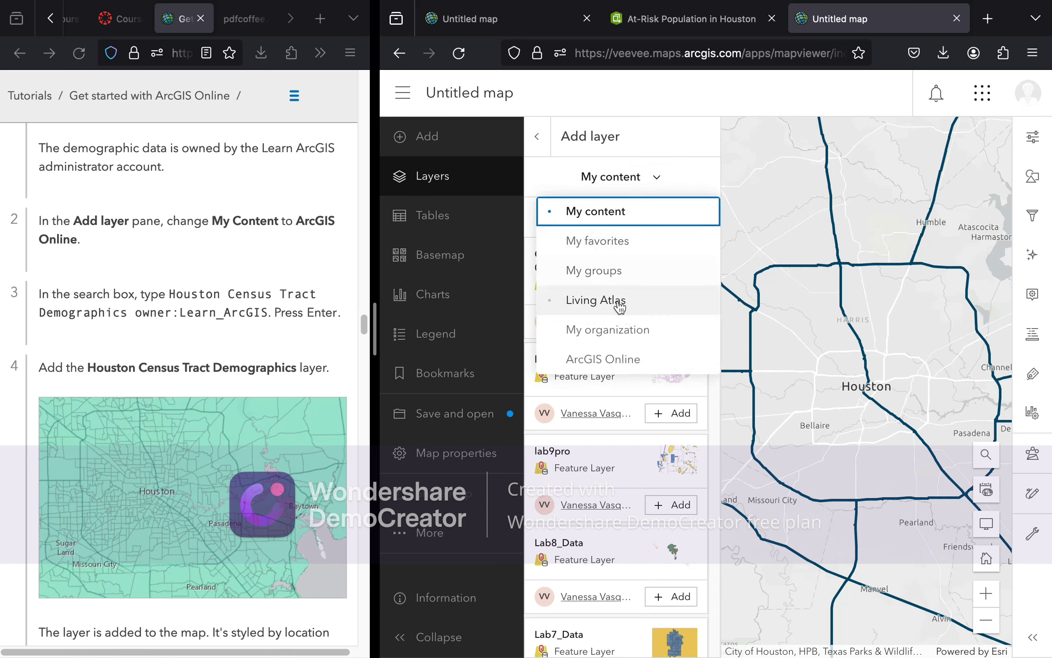
pyautogui.click(632, 360)
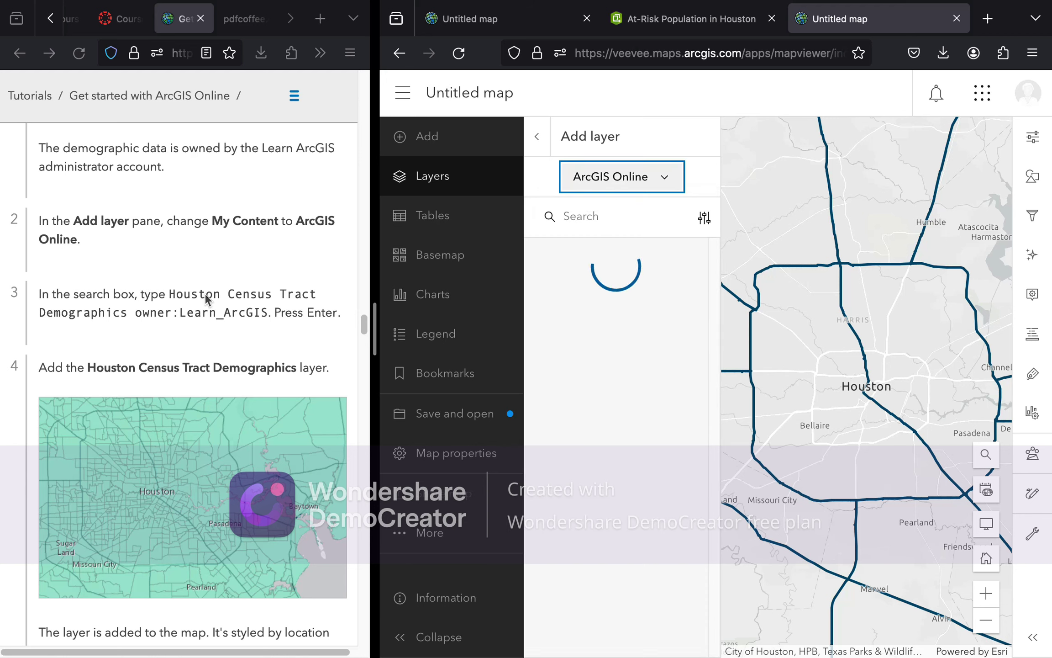
# Search ArcGIS Online for "Houston Census Tract Demographics"
pyautogui.scroll(-2, 206, 300)
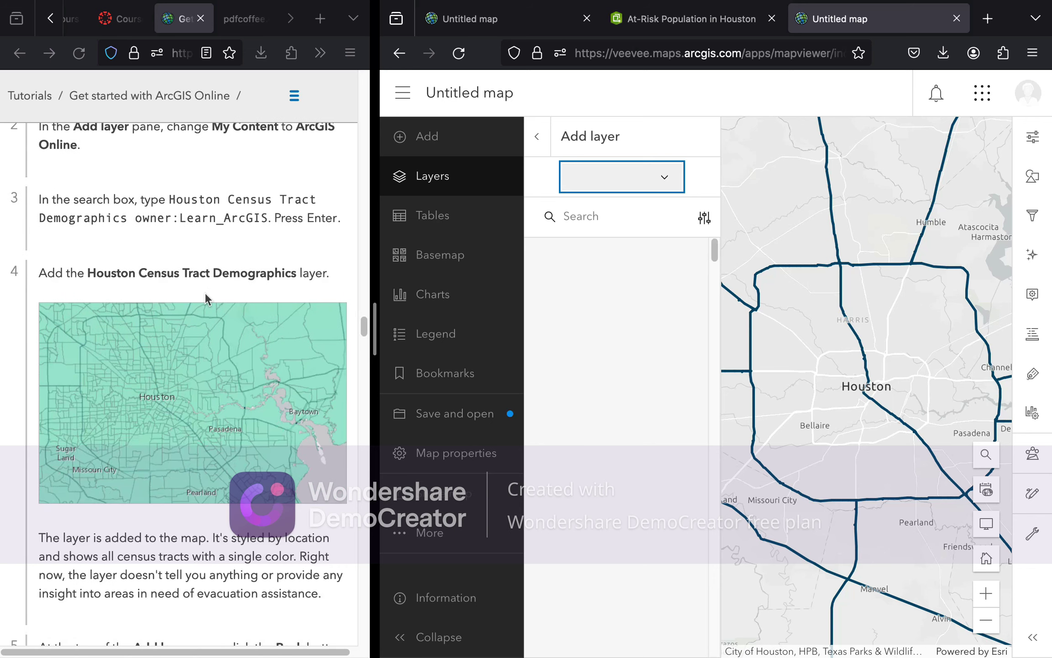
pyautogui.scroll(-1, 206, 299)
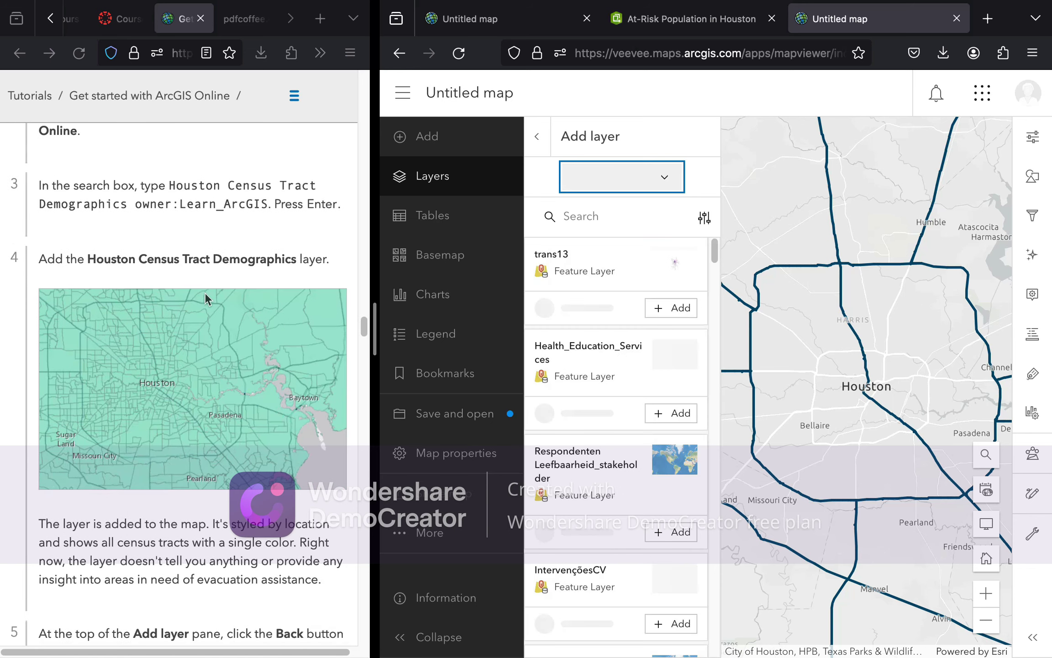
pyautogui.click(585, 194)
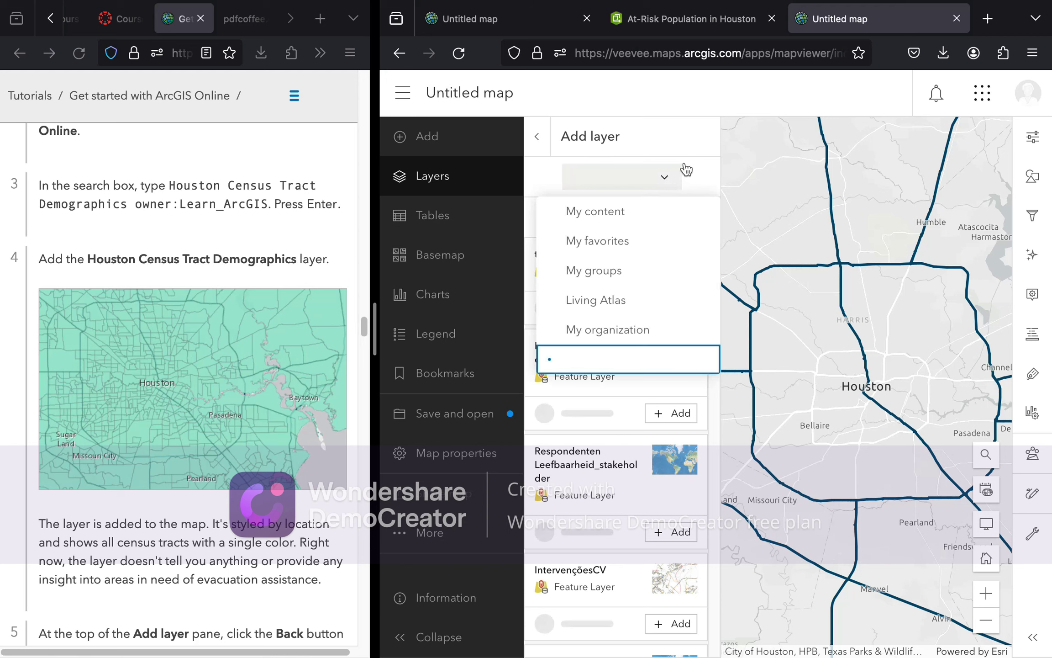
pyautogui.click(704, 188)
pyautogui.click(633, 211)
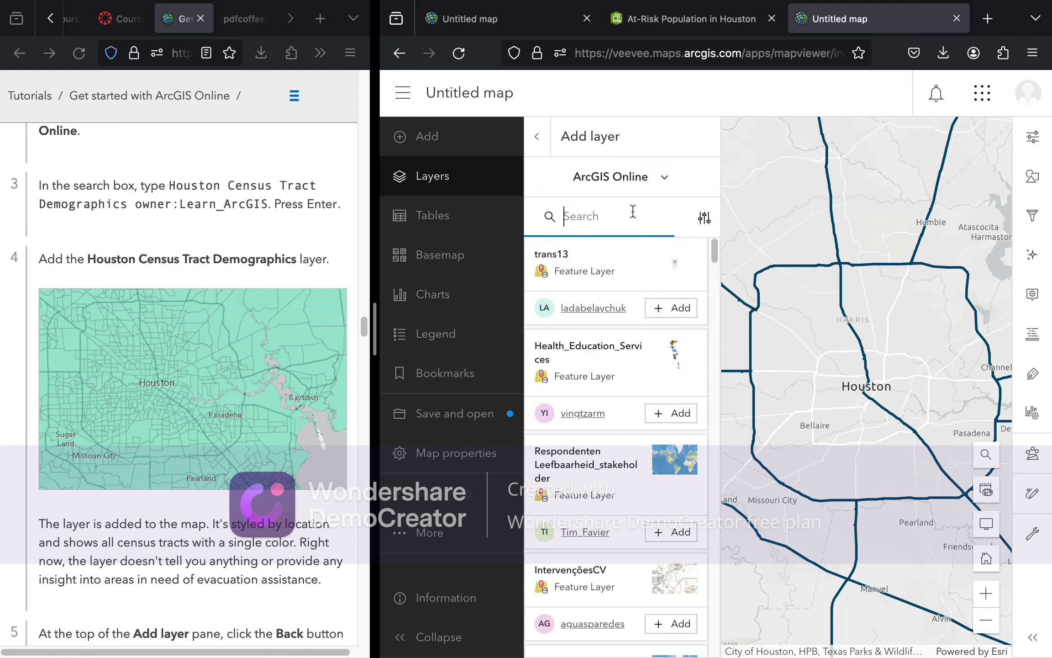
pyautogui.write('Houston Census Tract')
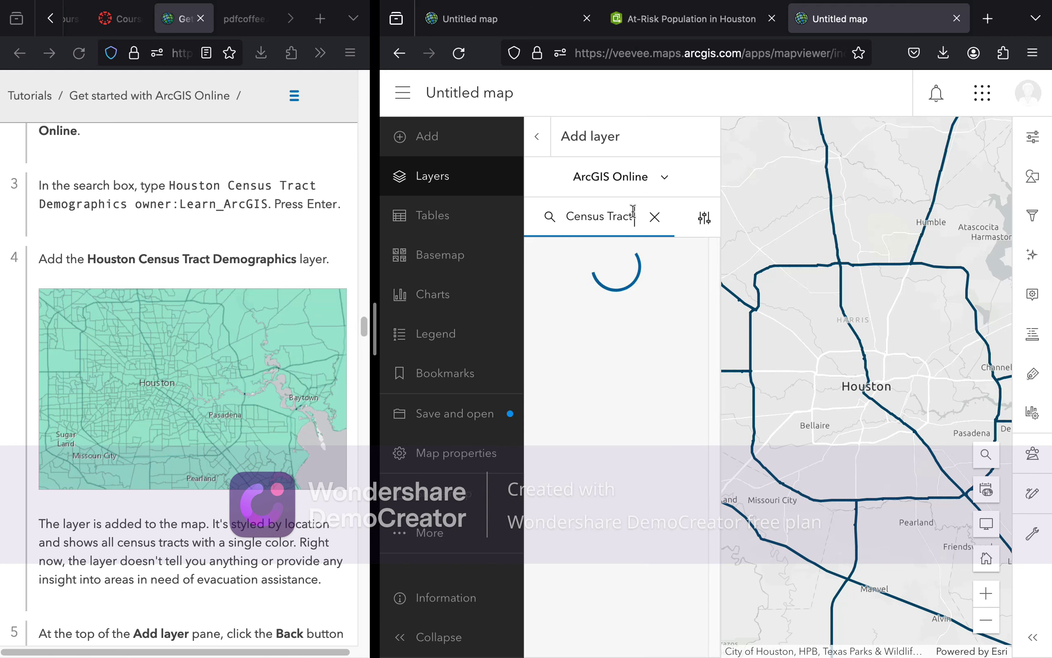
pyautogui.write('  Demo')
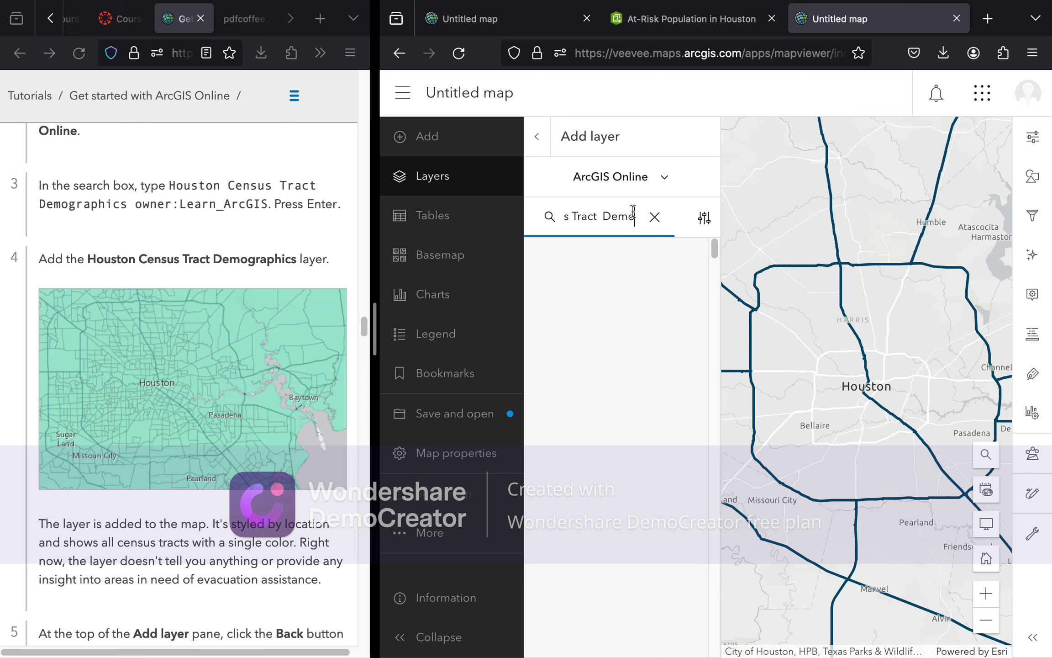
pyautogui.write('graphics')
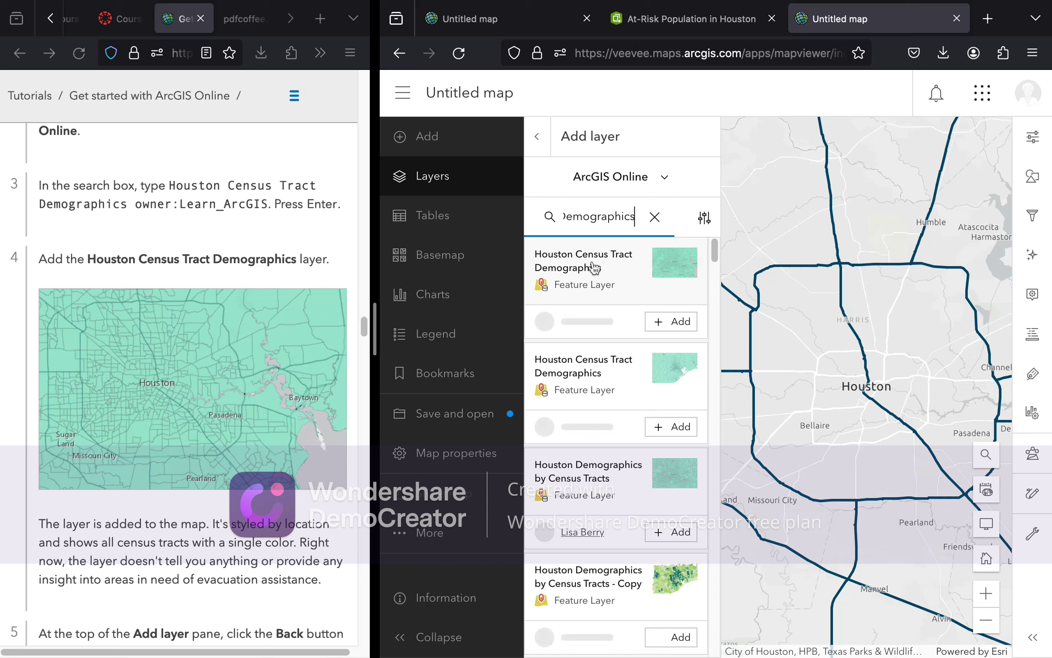
# Add the Houston Census Tract Demographics feature layer owned by Learn ArcGIS to the map
pyautogui.click(676, 324)
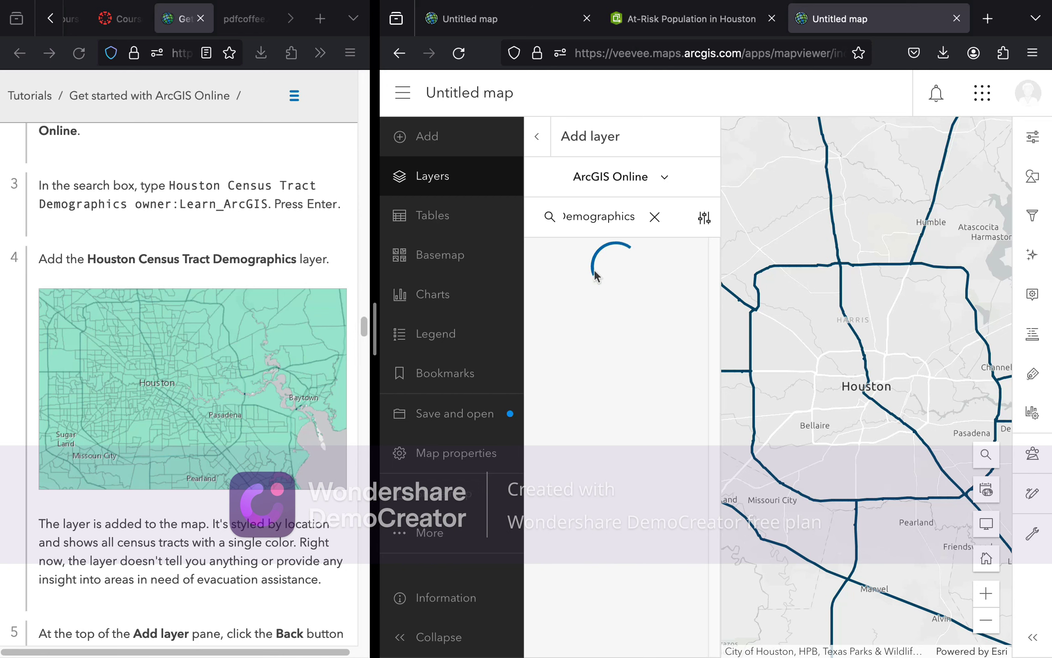
pyautogui.scroll(-4, 114, 410)
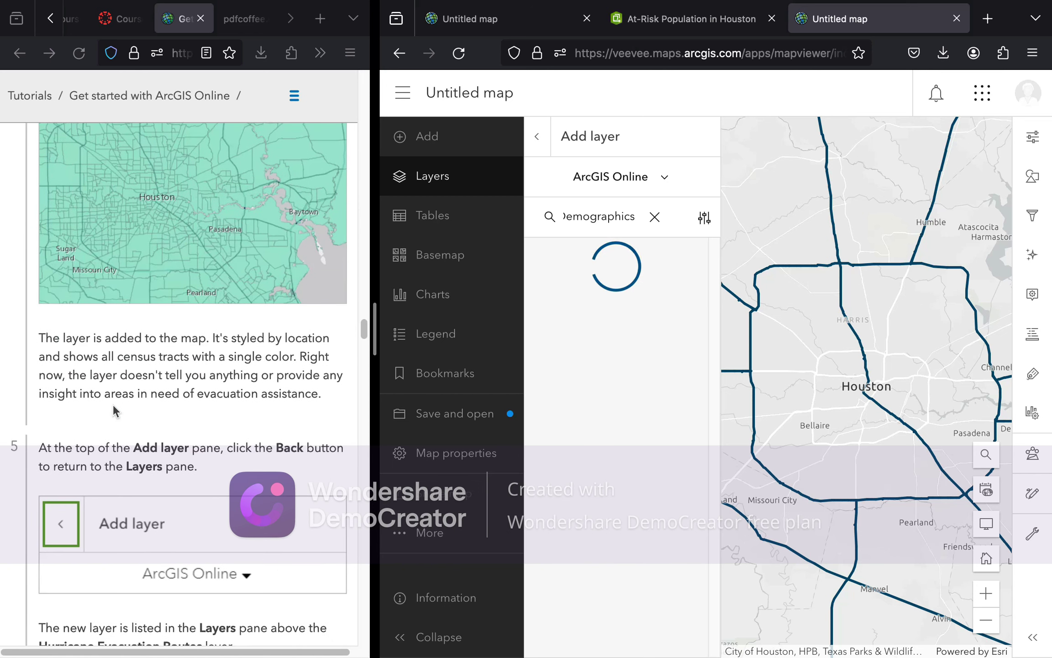
pyautogui.scroll(-1, 114, 410)
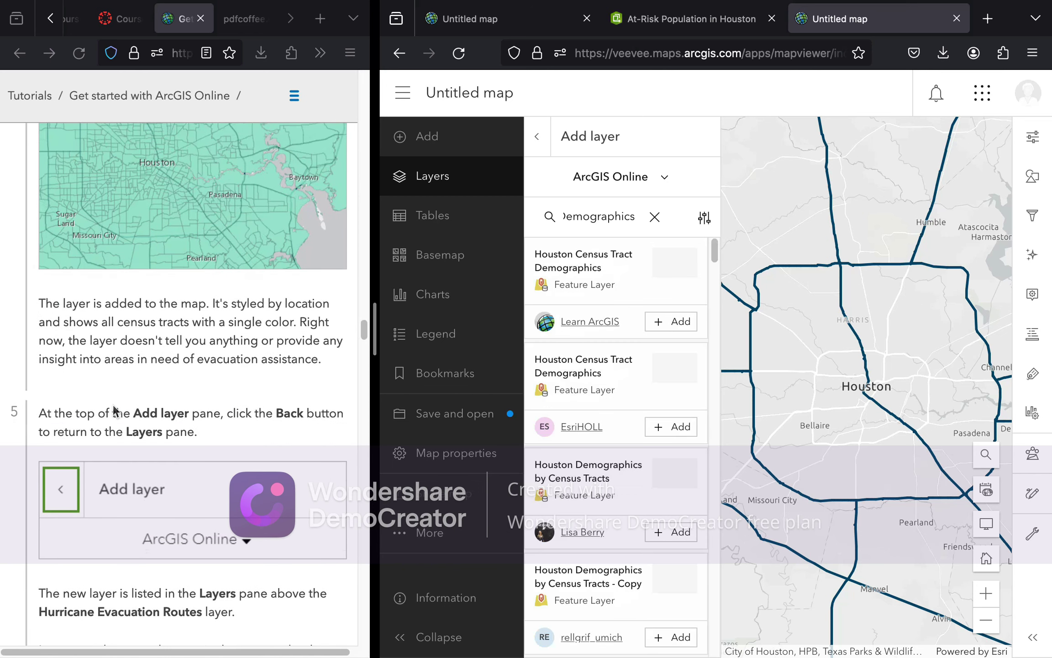
pyautogui.click(675, 325)
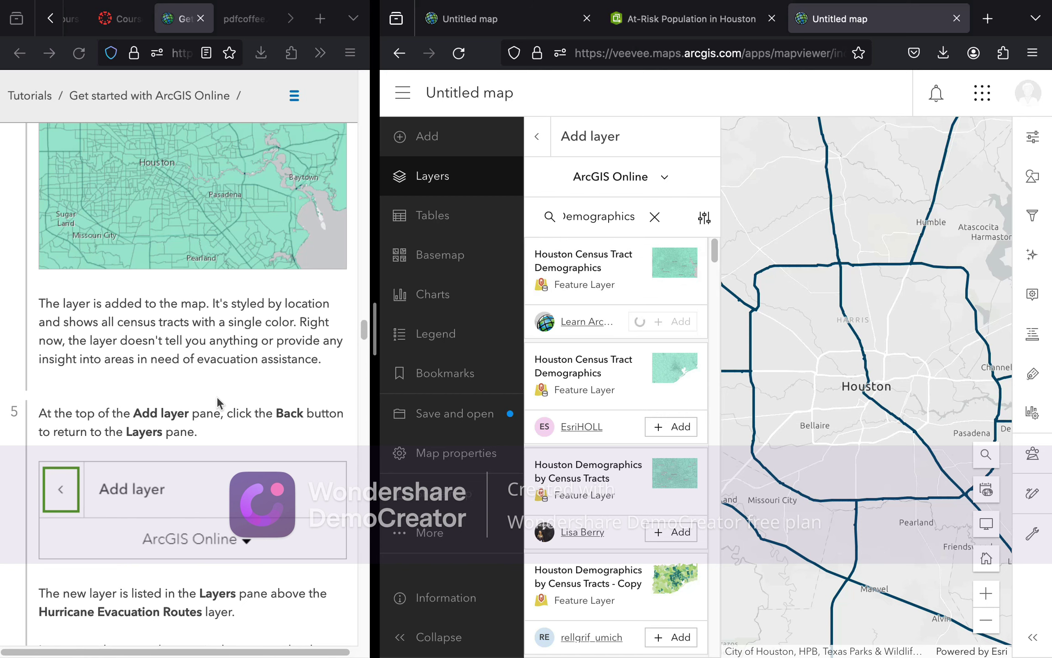
# Return to the layer list, select Hurricane Evacuation Routes and then Houston Census Tract Demographics, and close the list
pyautogui.scroll(-1, 218, 403)
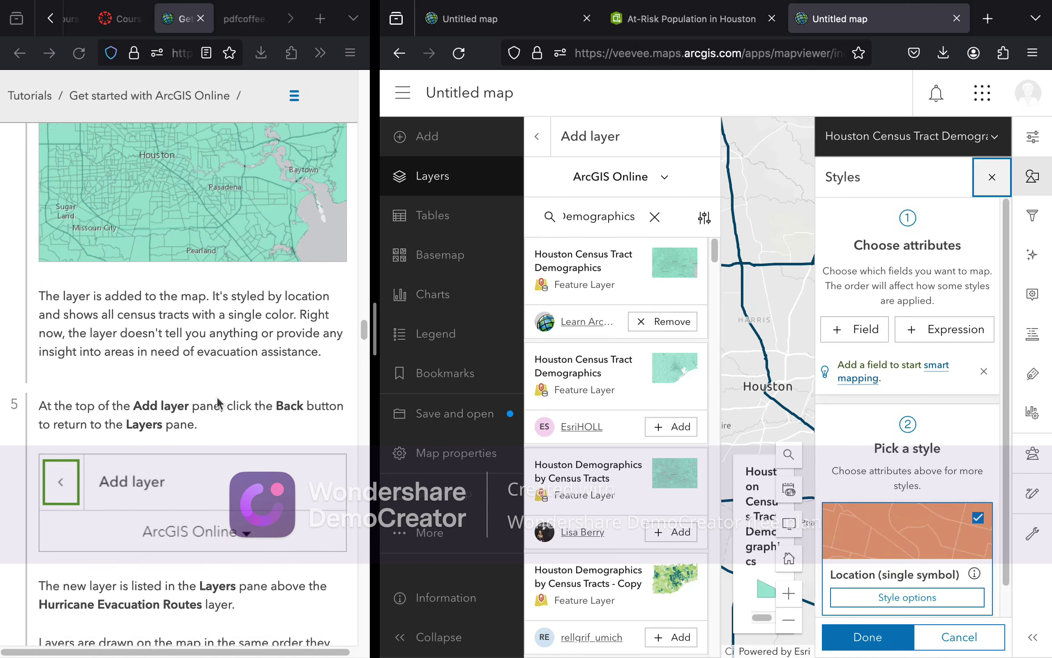
pyautogui.scroll(-2, 218, 403)
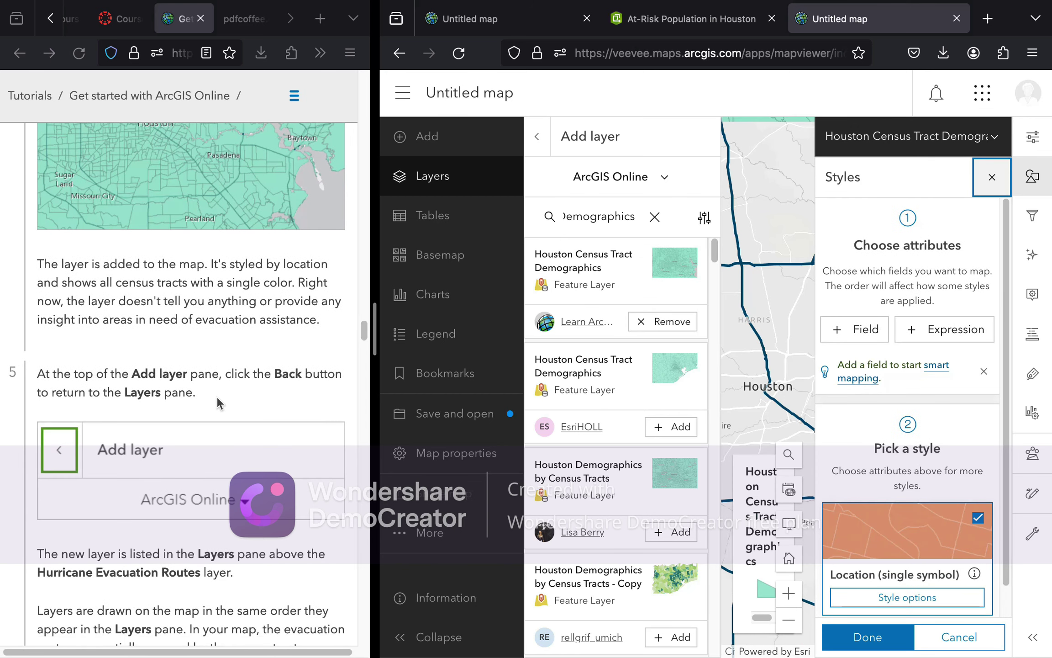
pyautogui.click(542, 145)
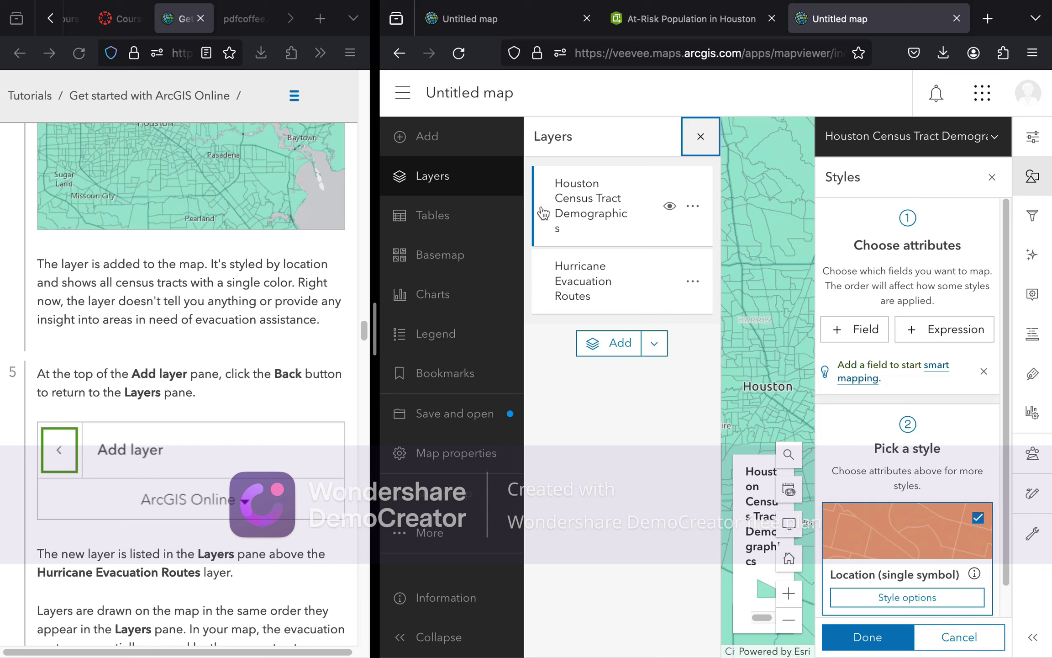
pyautogui.click(606, 285)
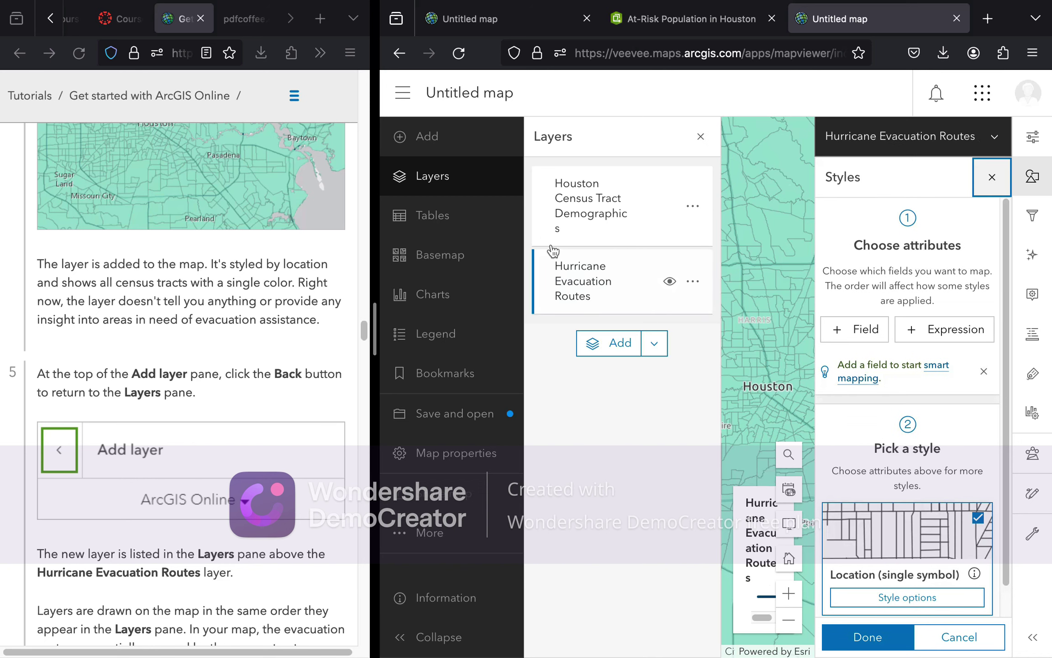
pyautogui.click(603, 212)
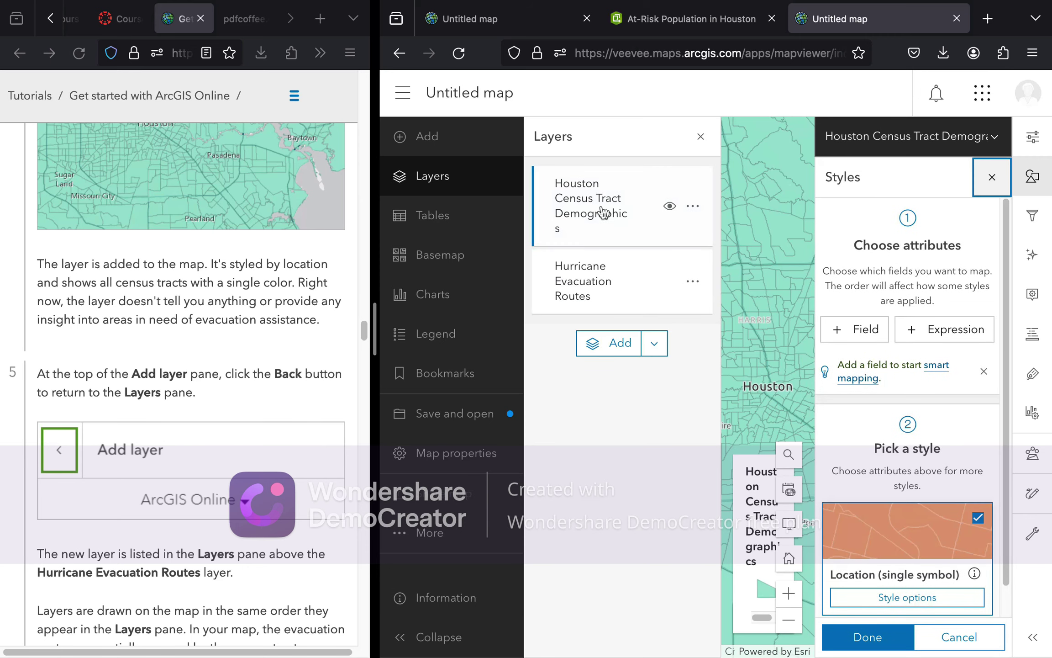
pyautogui.click(700, 136)
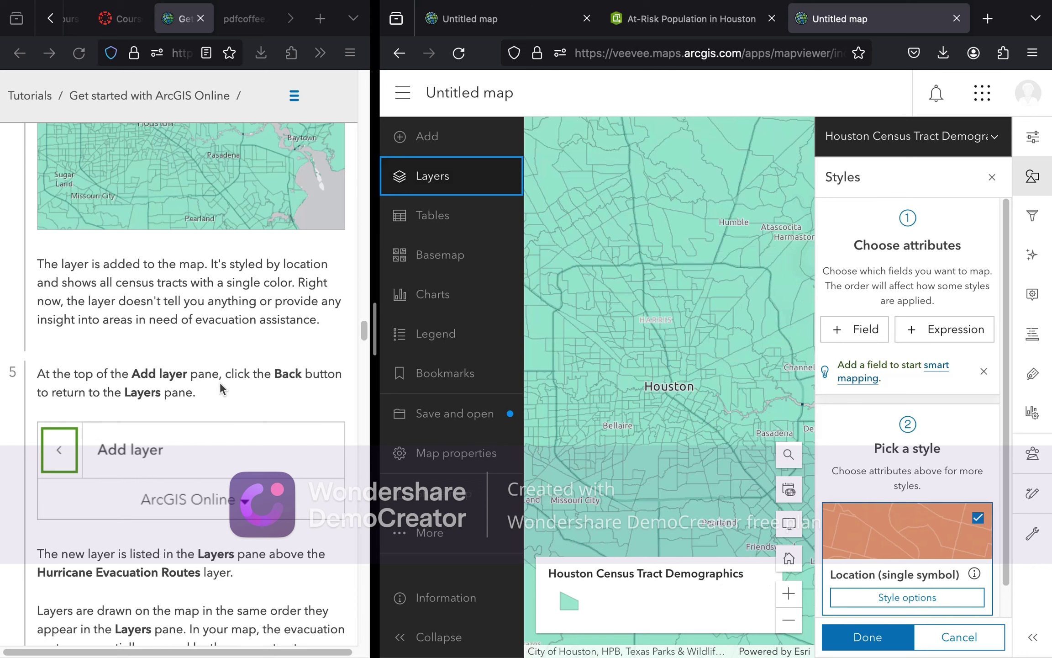
# Review the tutorial's instructions on adding the Houston Census Tract Demographics layer and on layer order
pyautogui.scroll(-3, 219, 384)
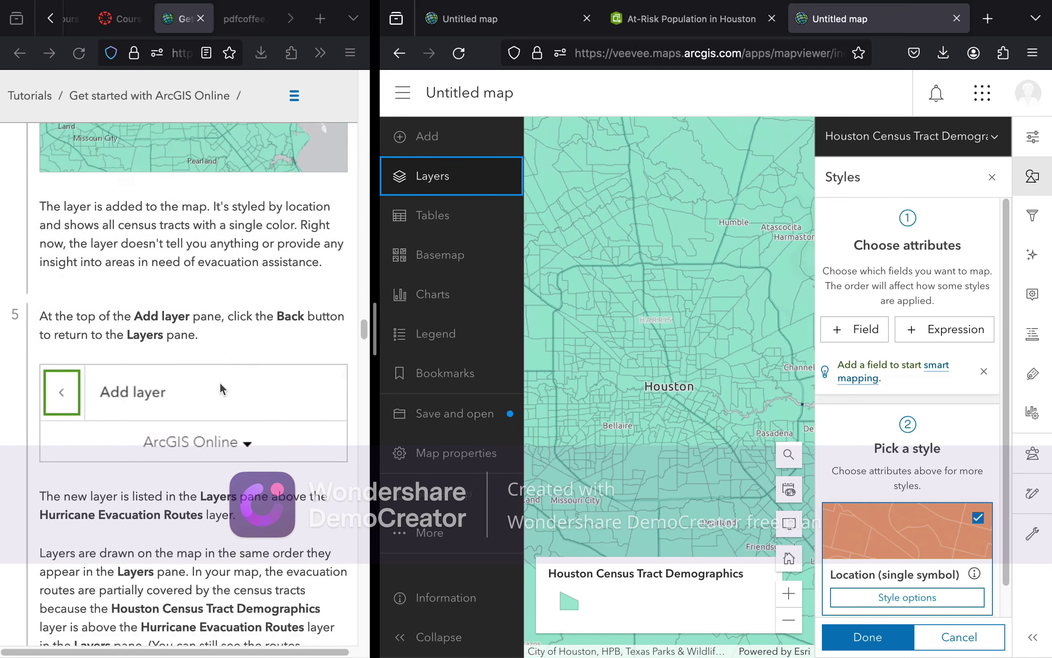
pyautogui.scroll(-1, 220, 381)
pyautogui.scroll(2, 219, 381)
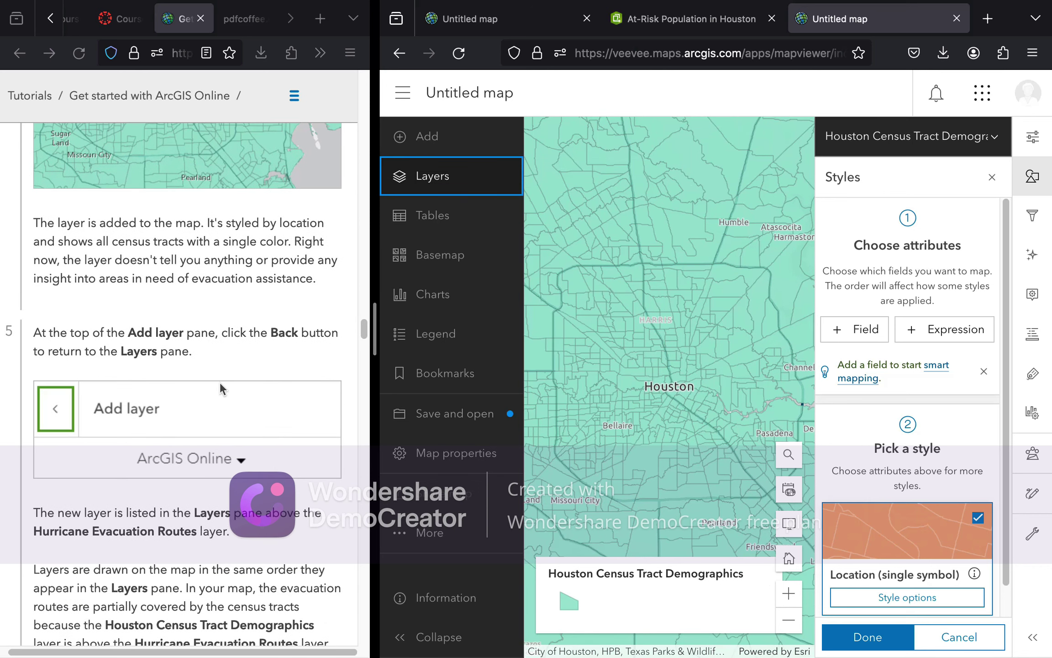
pyautogui.scroll(10, 219, 381)
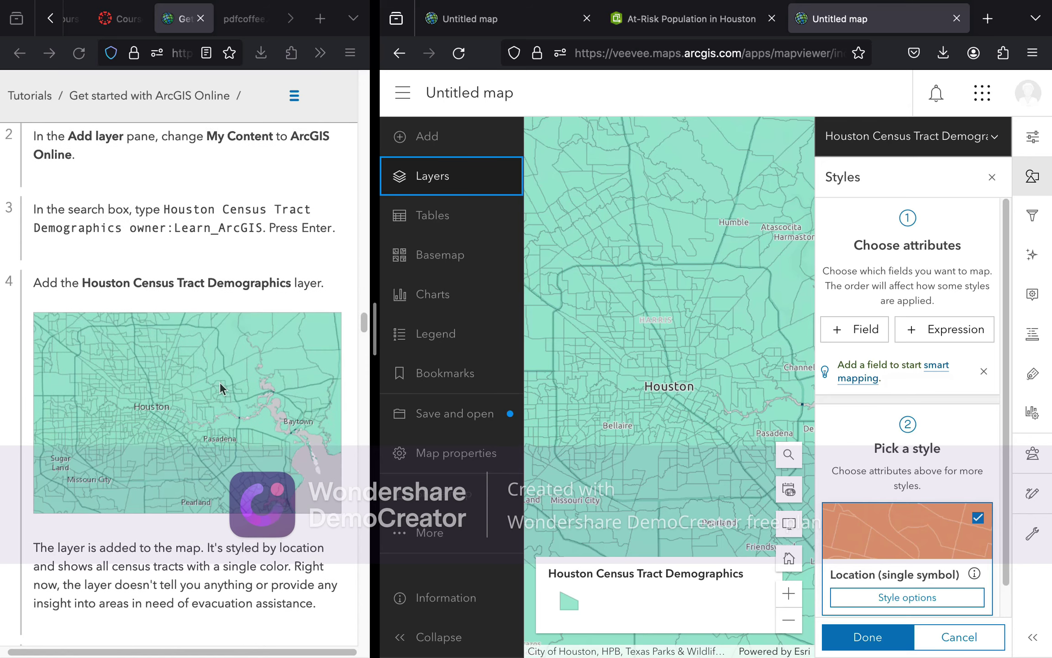
# Read the tutorial's instructions on returning to the Layers pane and moving Hurricane Evacuation Routes above Houston Census Tract Demographics
pyautogui.scroll(-8, 220, 387)
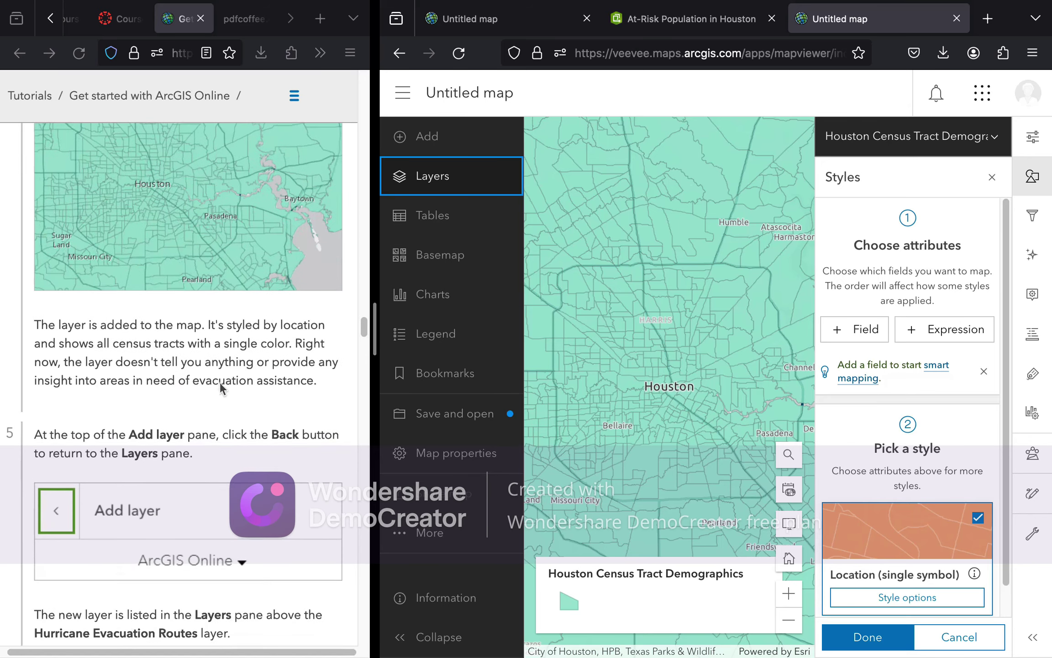
pyautogui.scroll(-1, 219, 386)
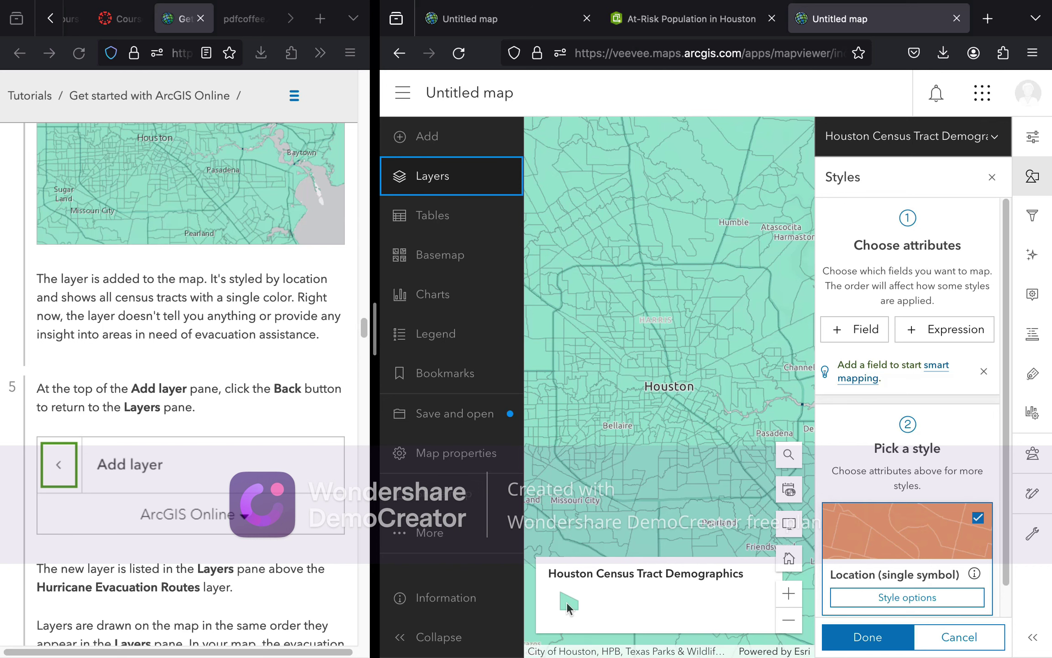
pyautogui.scroll(-3, 178, 388)
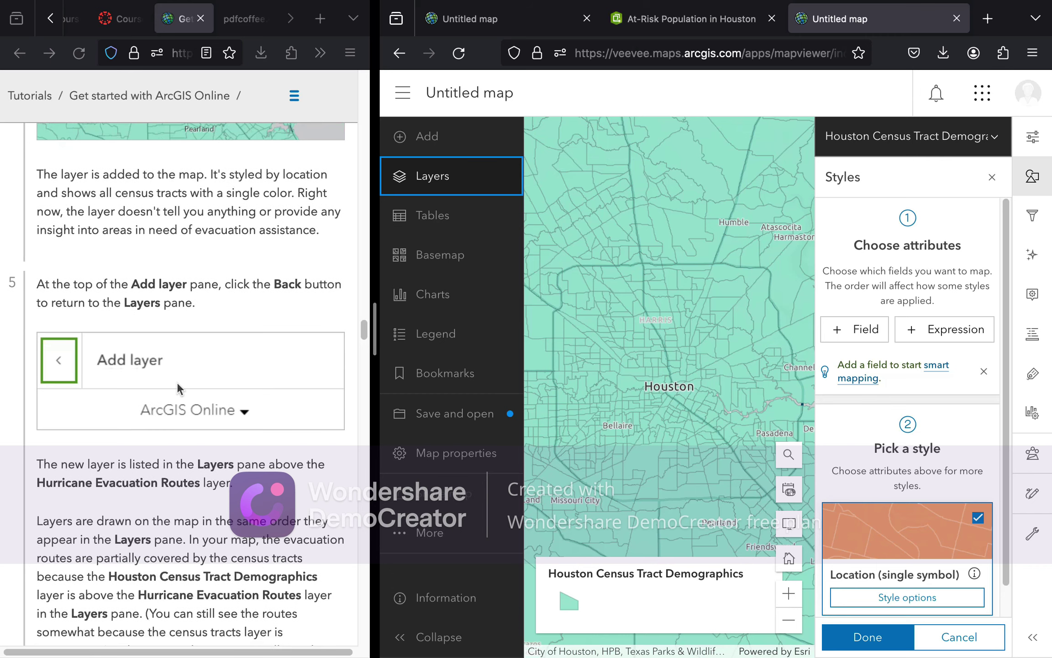
pyautogui.scroll(-2, 177, 385)
pyautogui.scroll(-2, 177, 385)
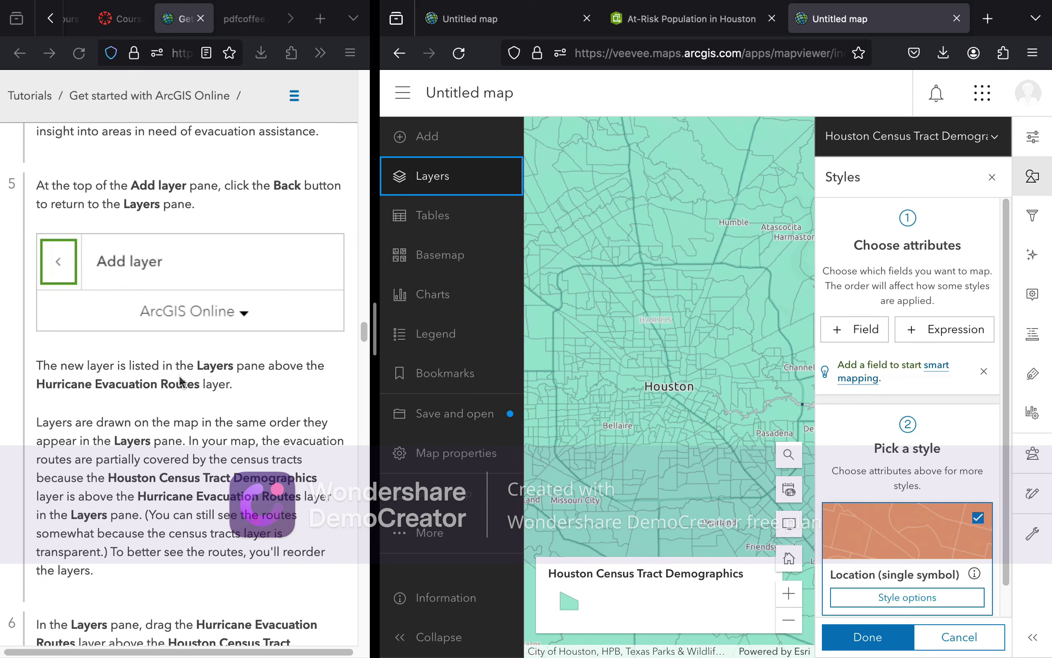
pyautogui.scroll(-3, 179, 380)
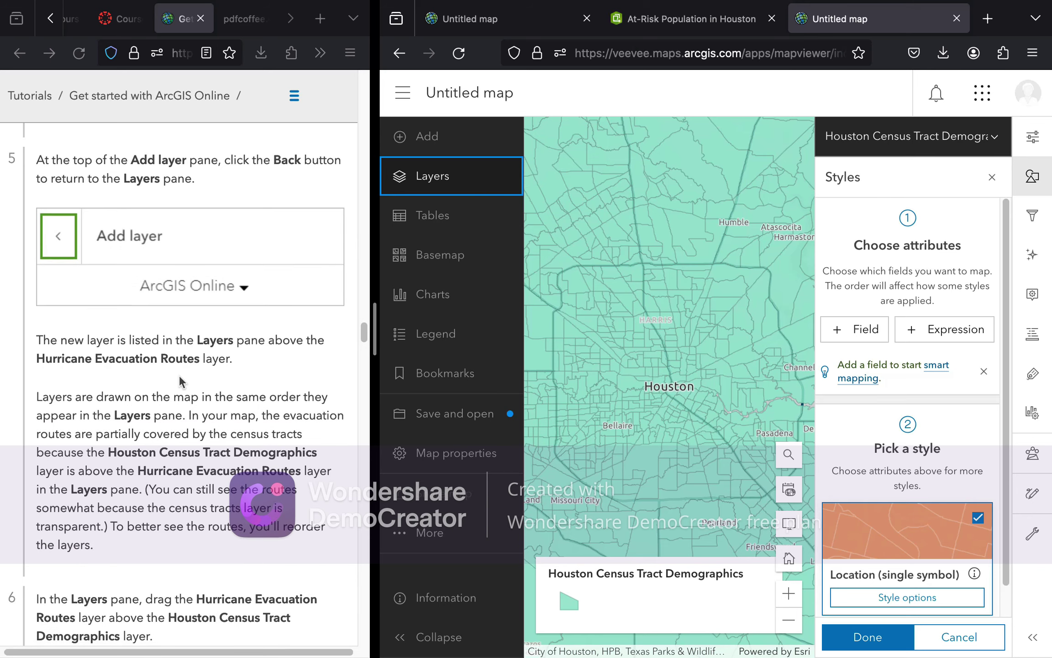
pyautogui.scroll(-6, 179, 380)
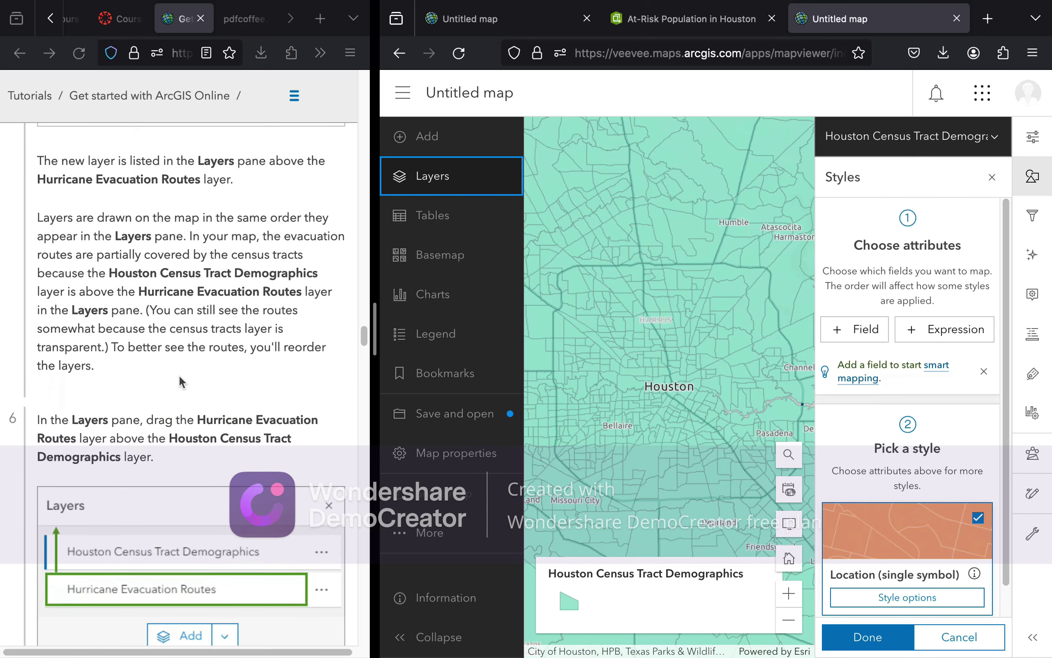
pyautogui.scroll(-2, 179, 375)
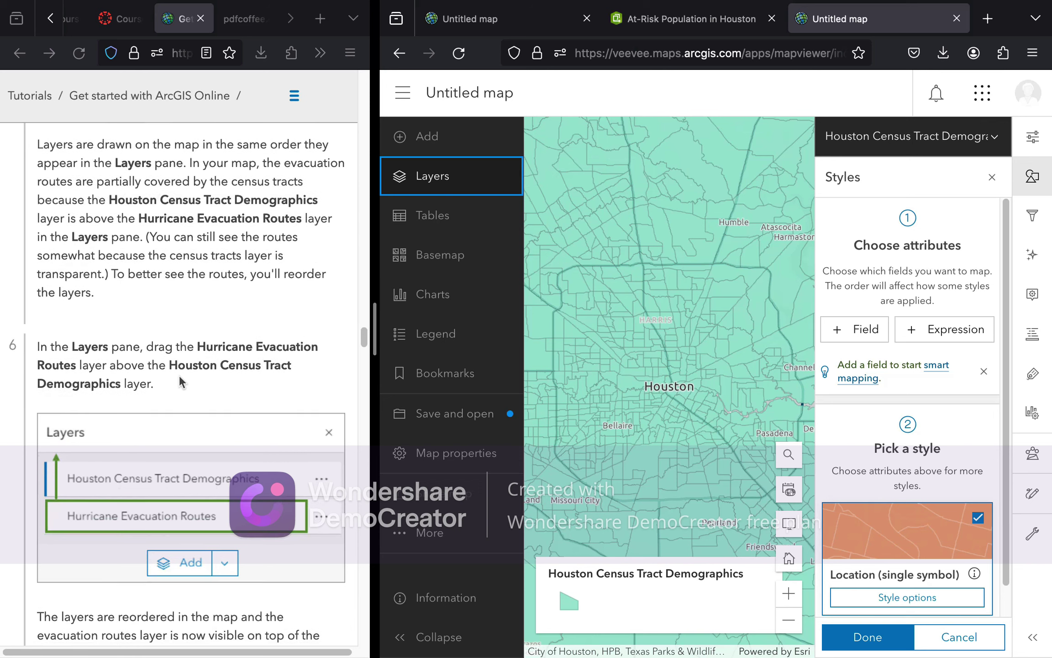
pyautogui.scroll(1, 179, 374)
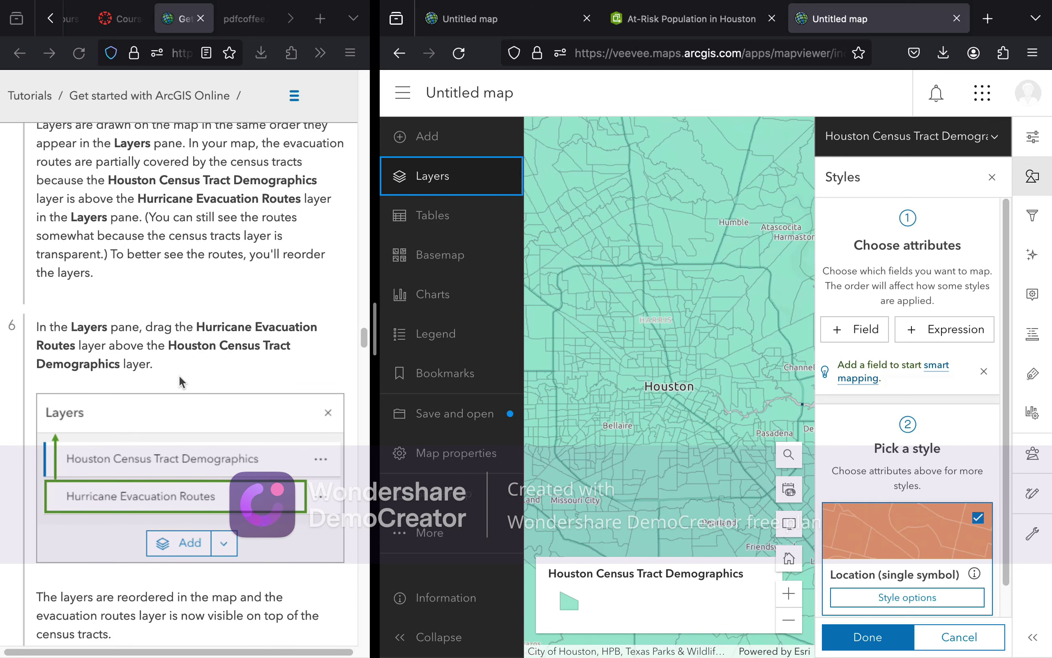
pyautogui.scroll(-1, 178, 374)
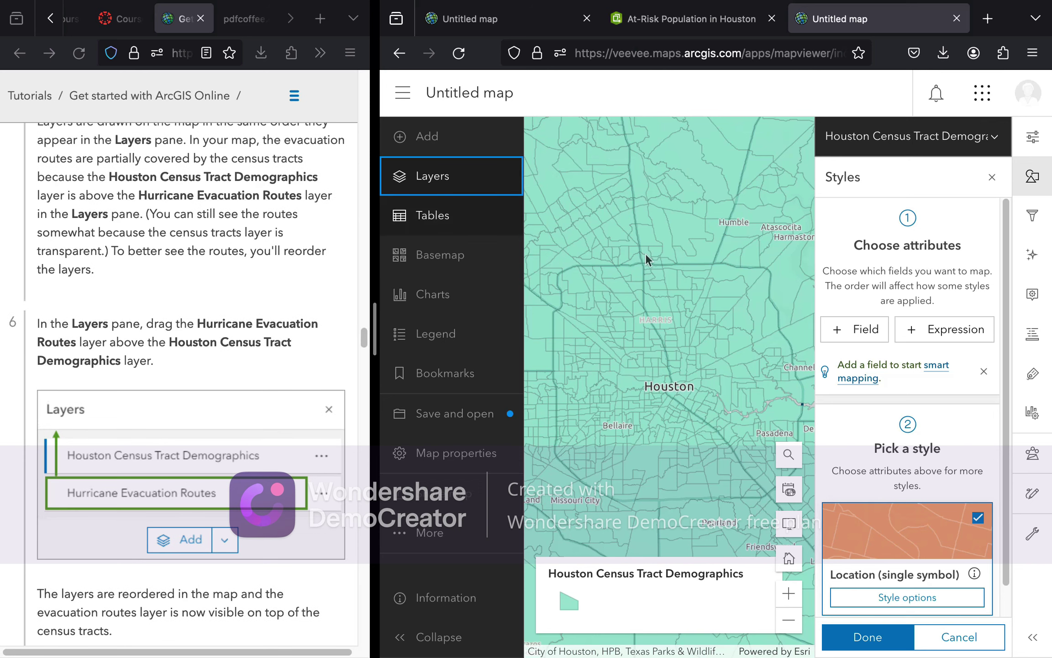
# Close the Styles pane and move the Houston Census Tract Demographics layer below Hurricane Evacuation Routes in the layer list
pyautogui.click(458, 188)
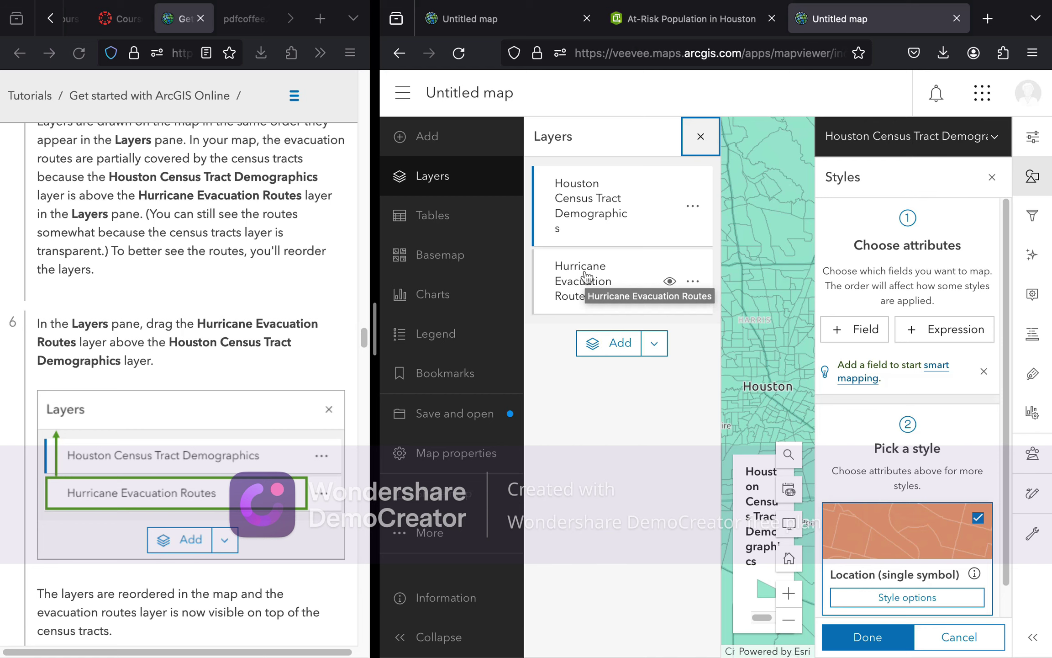
pyautogui.click(586, 200)
pyautogui.click(586, 200)
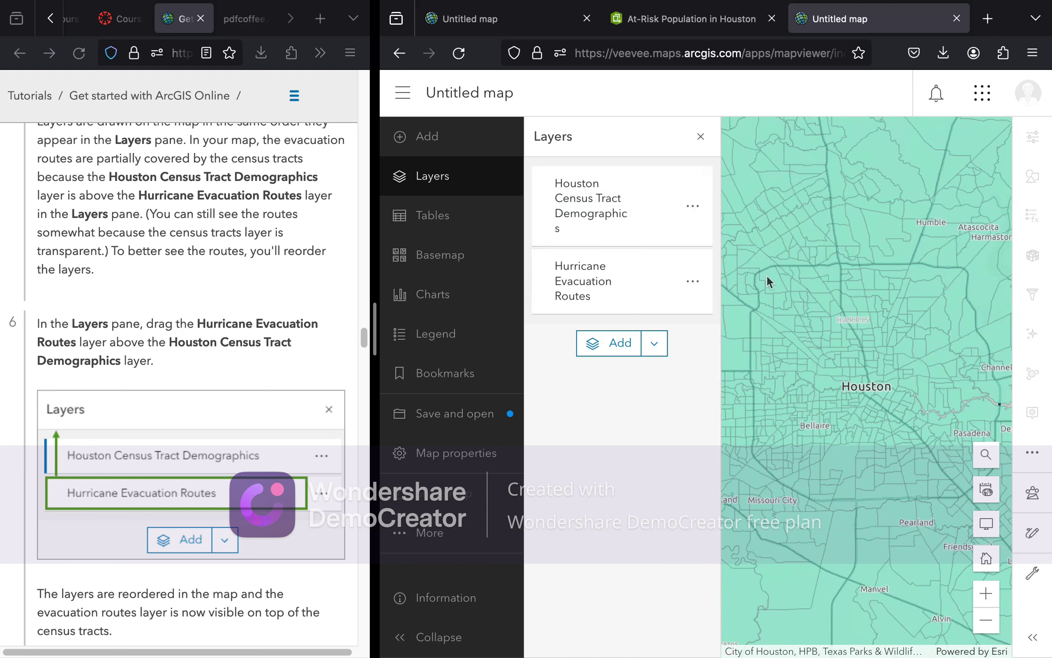
pyautogui.click(631, 215)
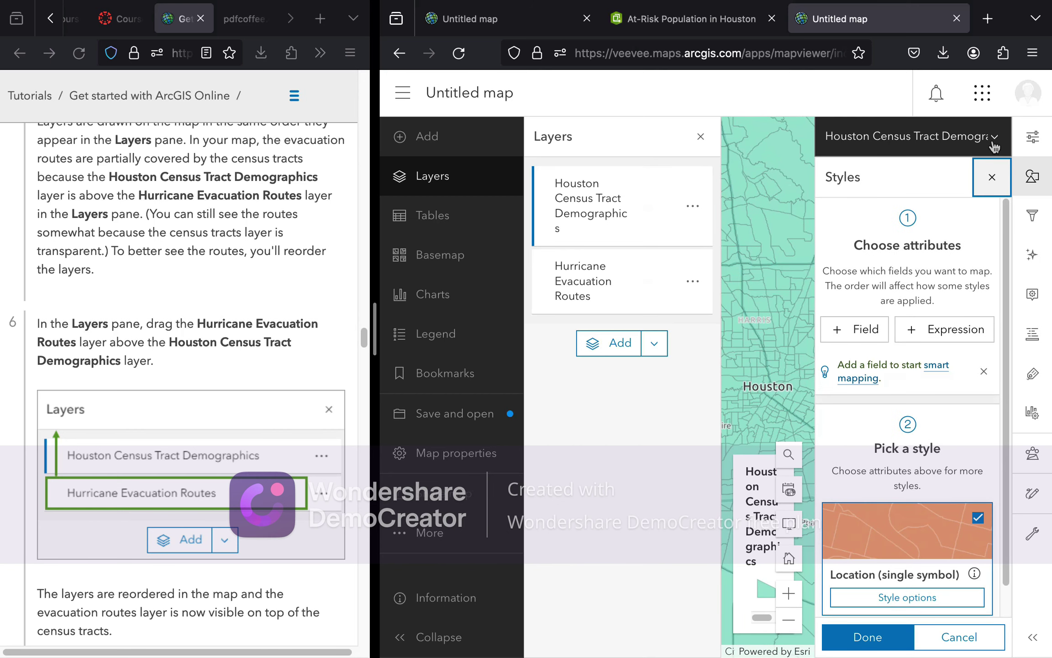
pyautogui.click(990, 177)
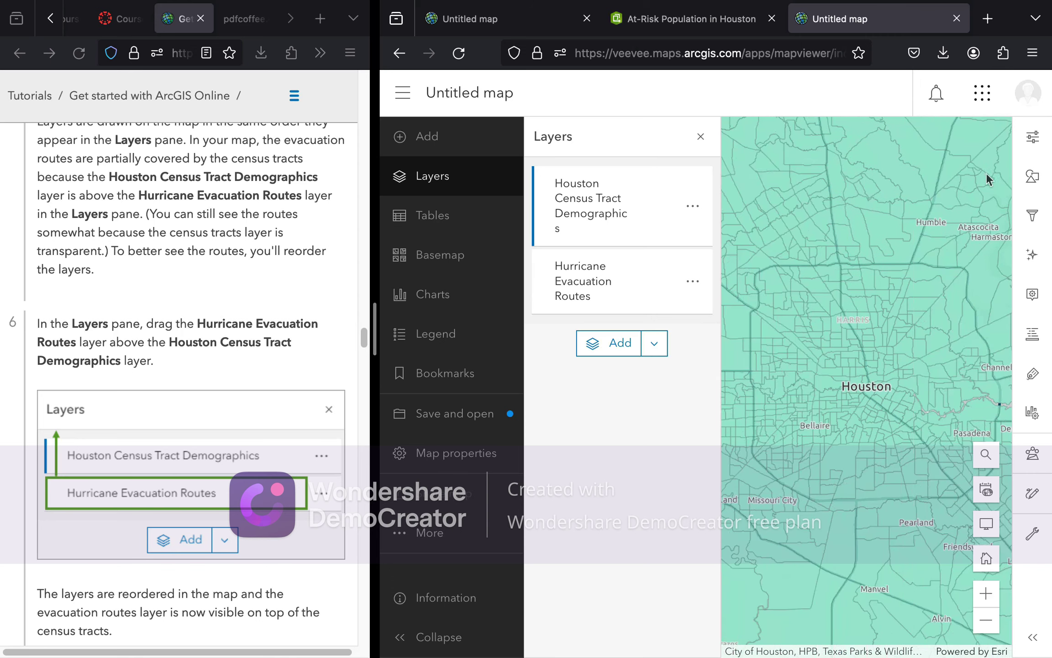
pyautogui.click(595, 223)
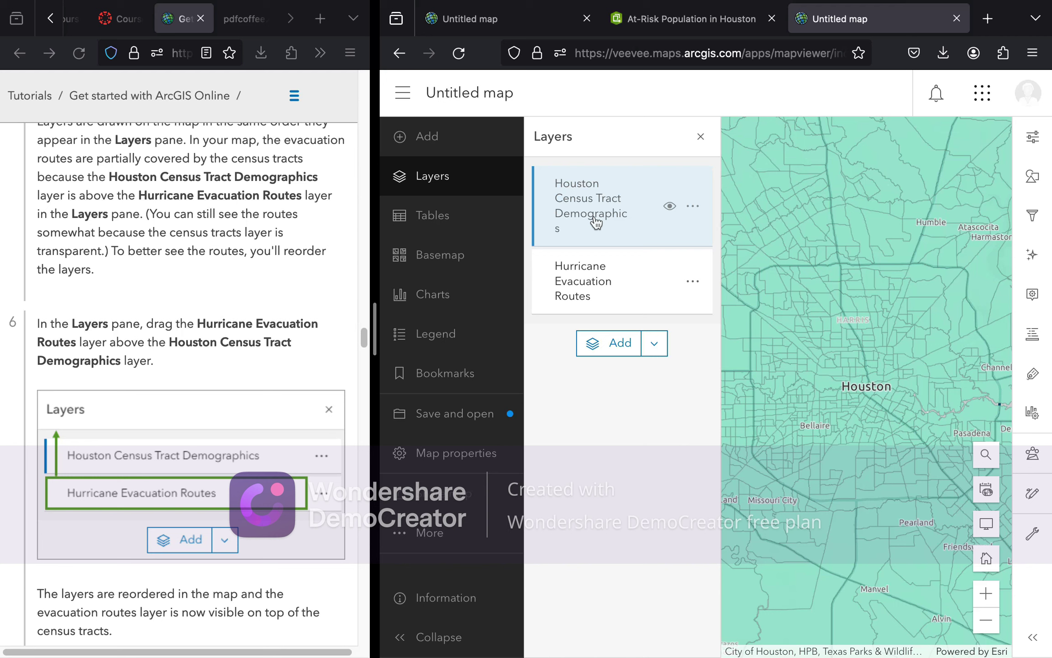
pyautogui.click(596, 222)
pyautogui.moveTo(596, 227)
pyautogui.mouseDown()
pyautogui.moveTo(592, 325)
pyautogui.moveTo(590, 313)
pyautogui.mouseUp()
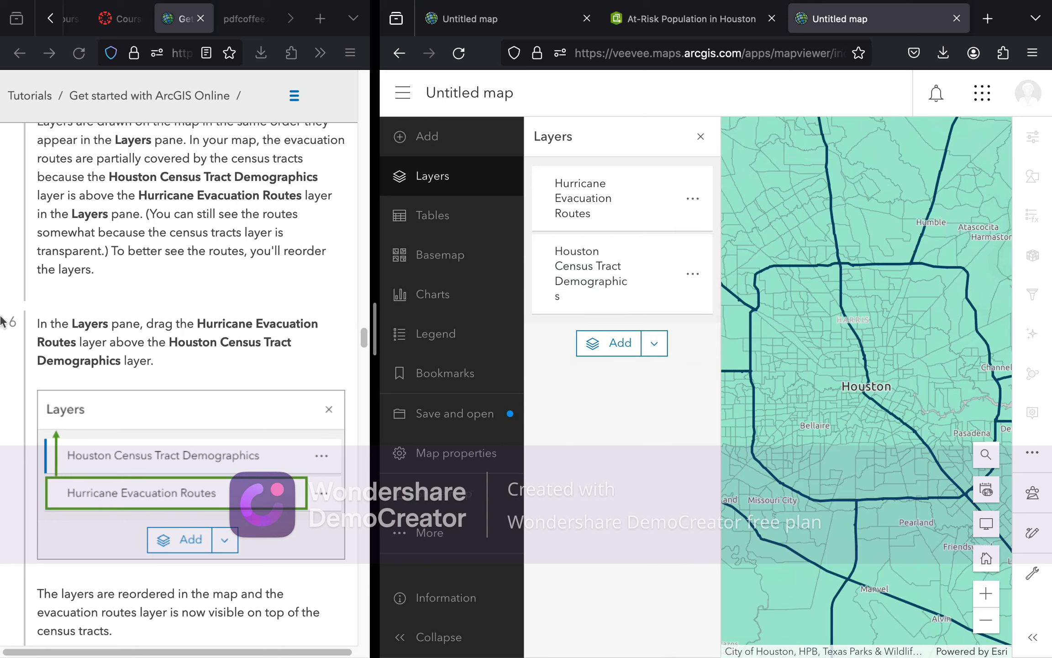
# Compare the map with the tutorial's reordered layers and read the instructions on showing the Houston Census Tract Demographics attribute table
pyautogui.scroll(-3, 122, 254)
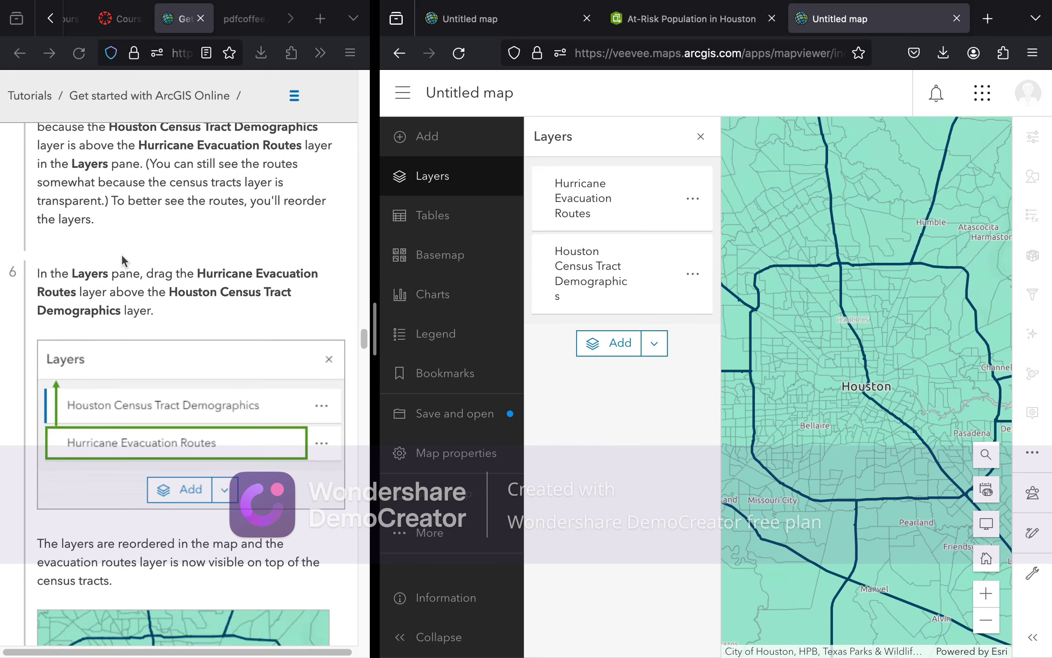
pyautogui.scroll(-1, 122, 260)
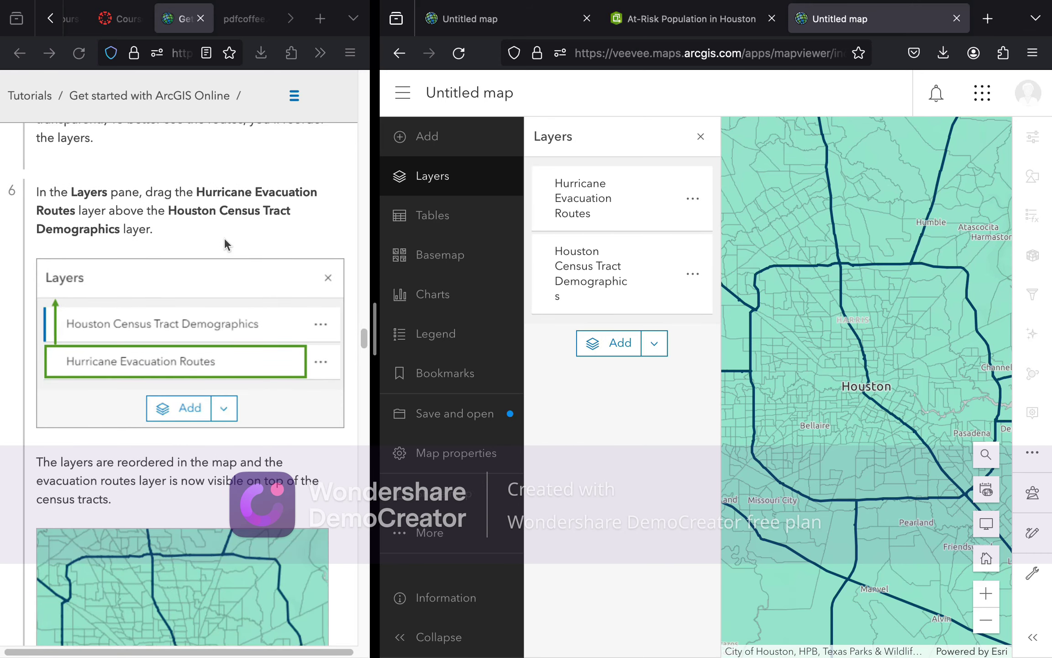
pyautogui.scroll(-1, 224, 239)
pyautogui.scroll(-1, 225, 239)
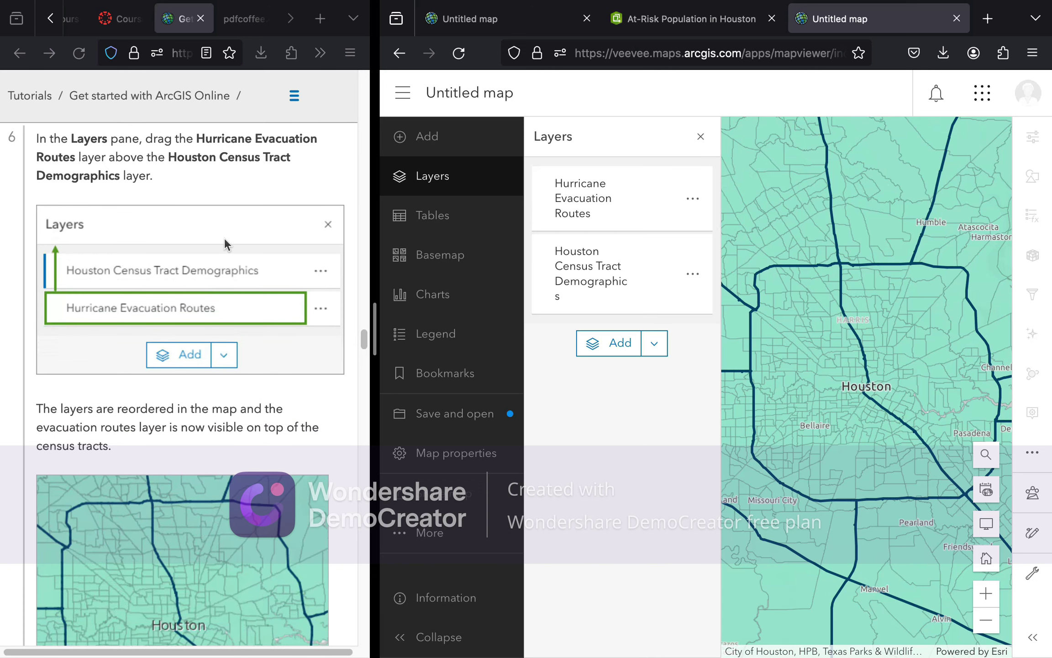
pyautogui.scroll(-1, 224, 241)
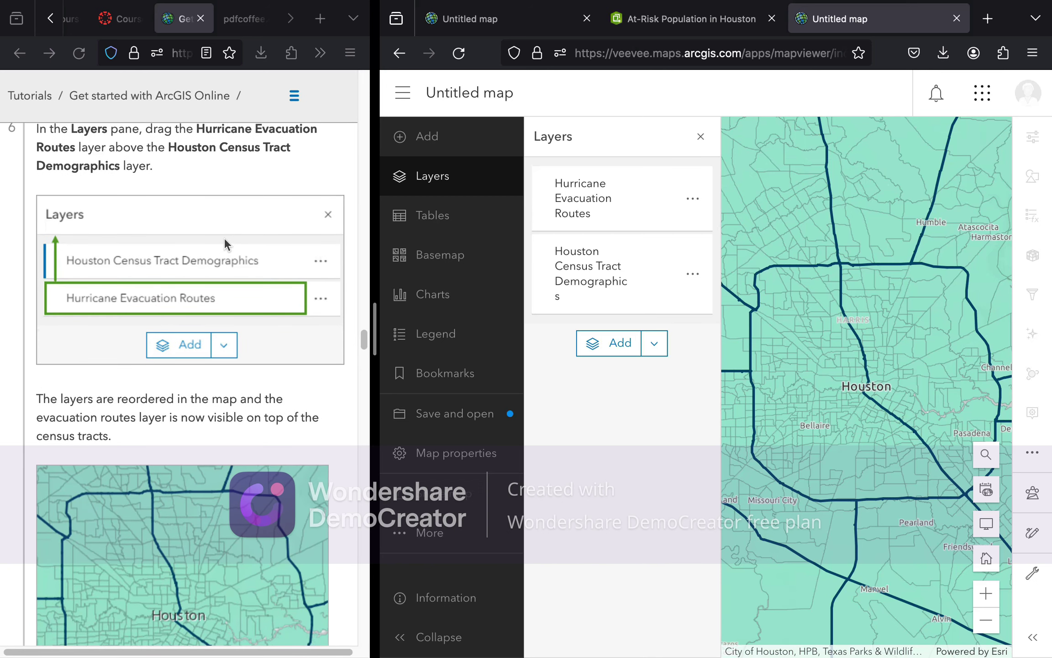
pyautogui.scroll(-5, 224, 238)
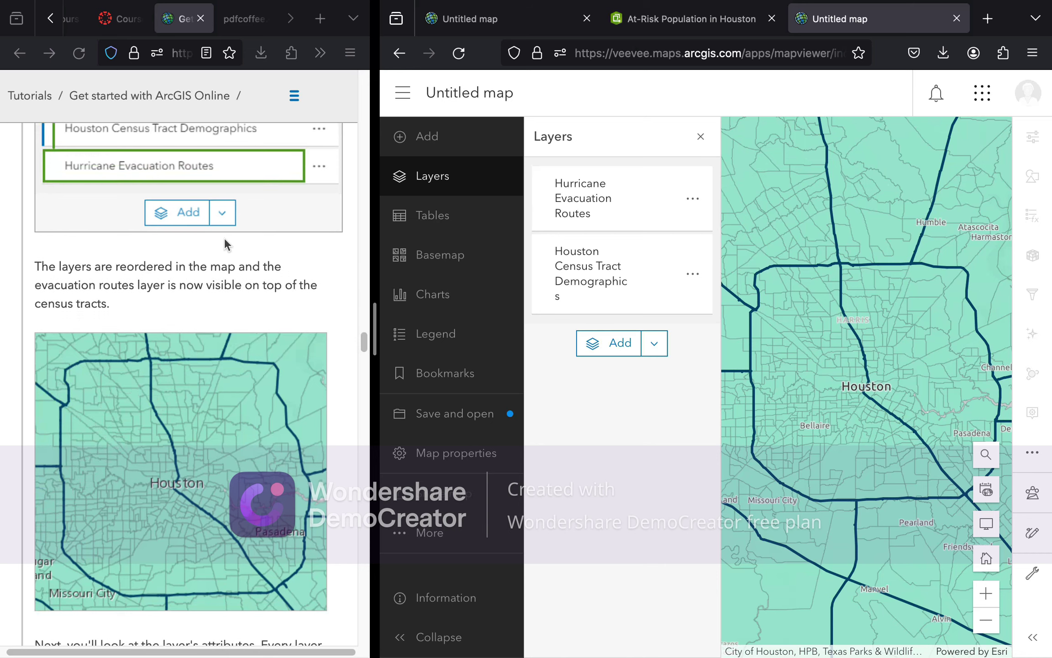
pyautogui.scroll(-2, 224, 238)
pyautogui.scroll(-1, 226, 244)
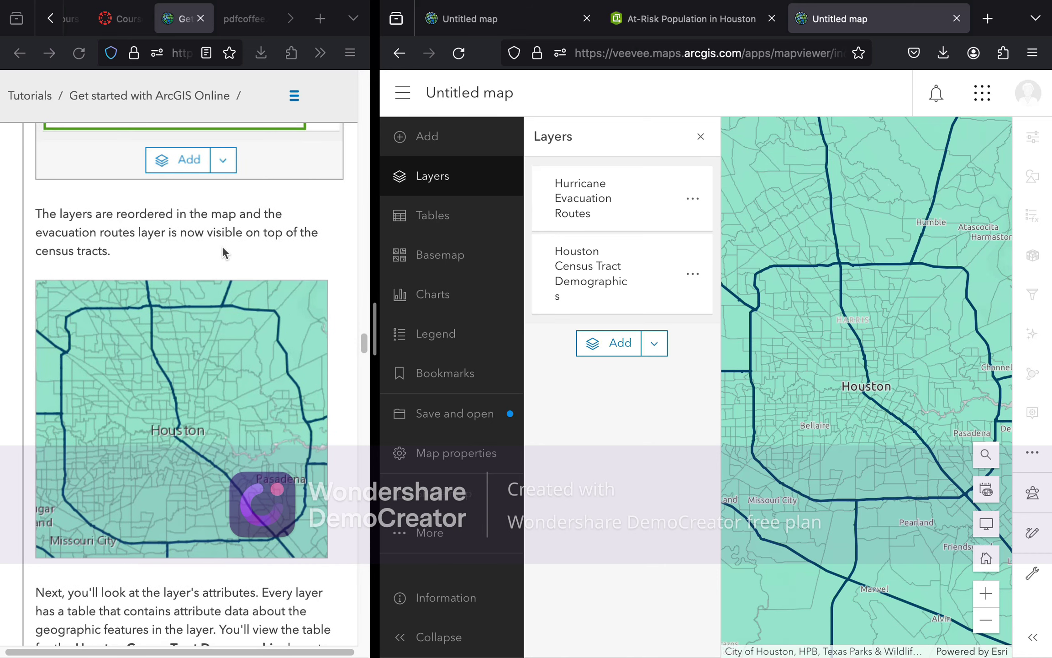
pyautogui.scroll(-3, 223, 251)
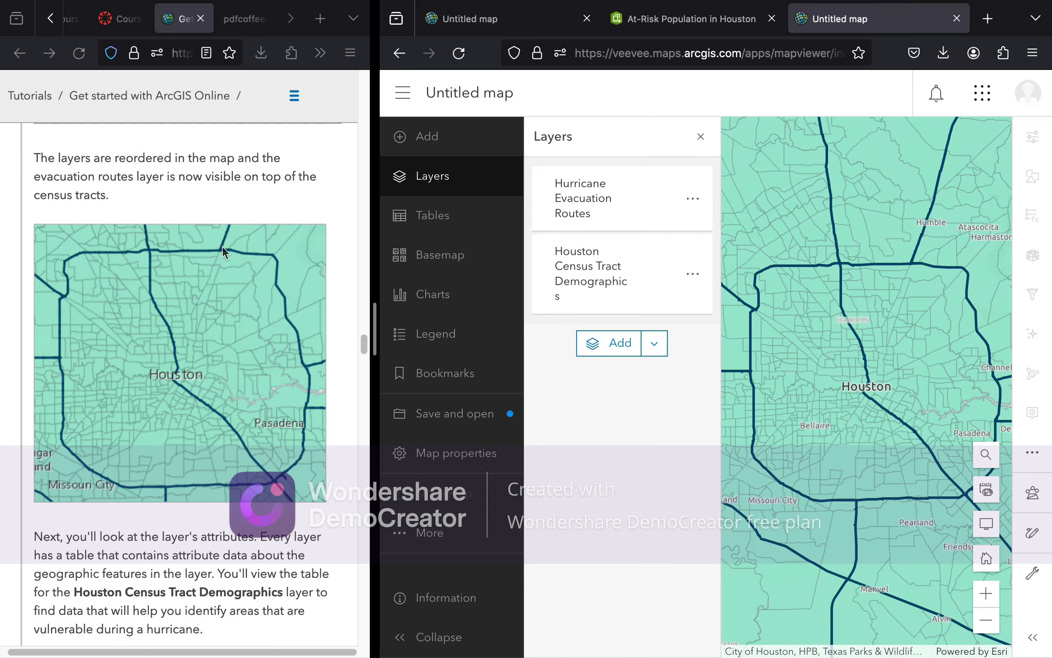
pyautogui.hscroll(-1, 221, 246)
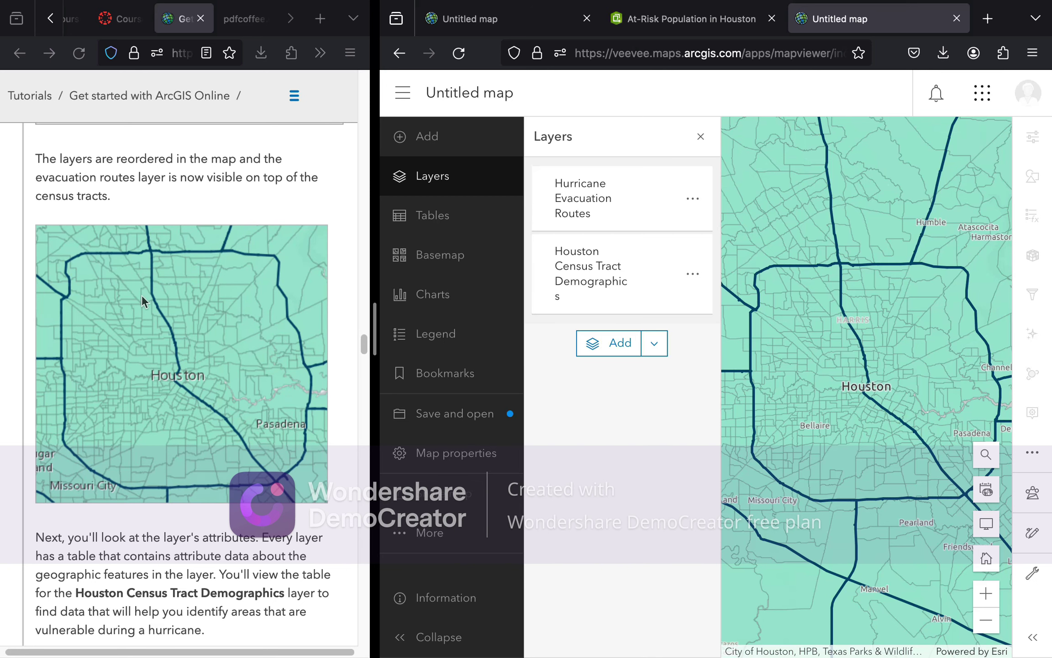
pyautogui.scroll(-5, 142, 296)
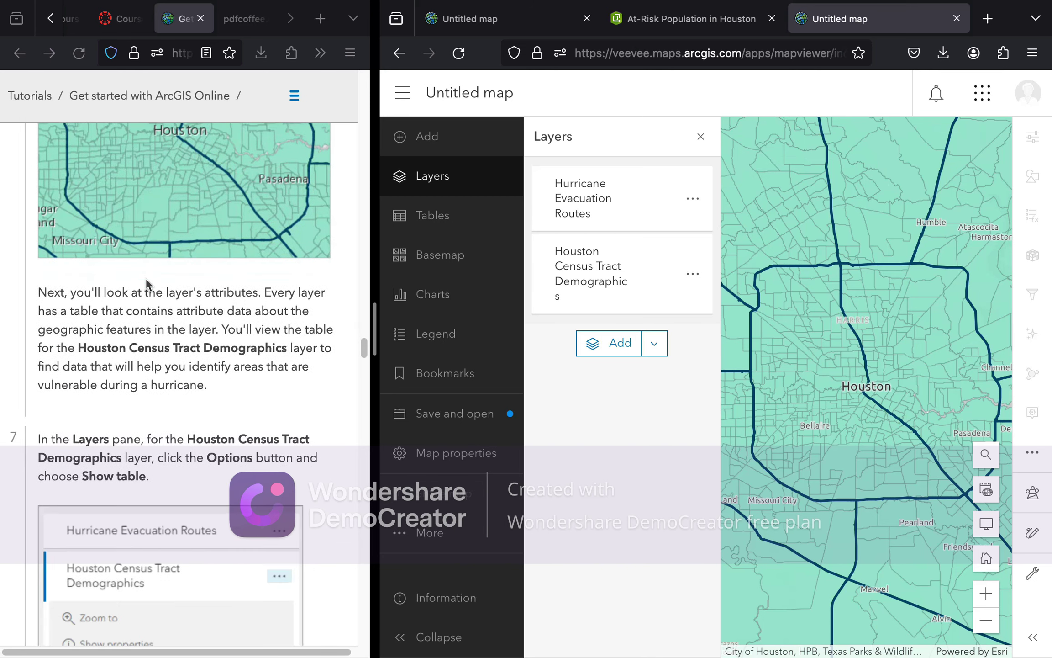
pyautogui.scroll(-2, 145, 278)
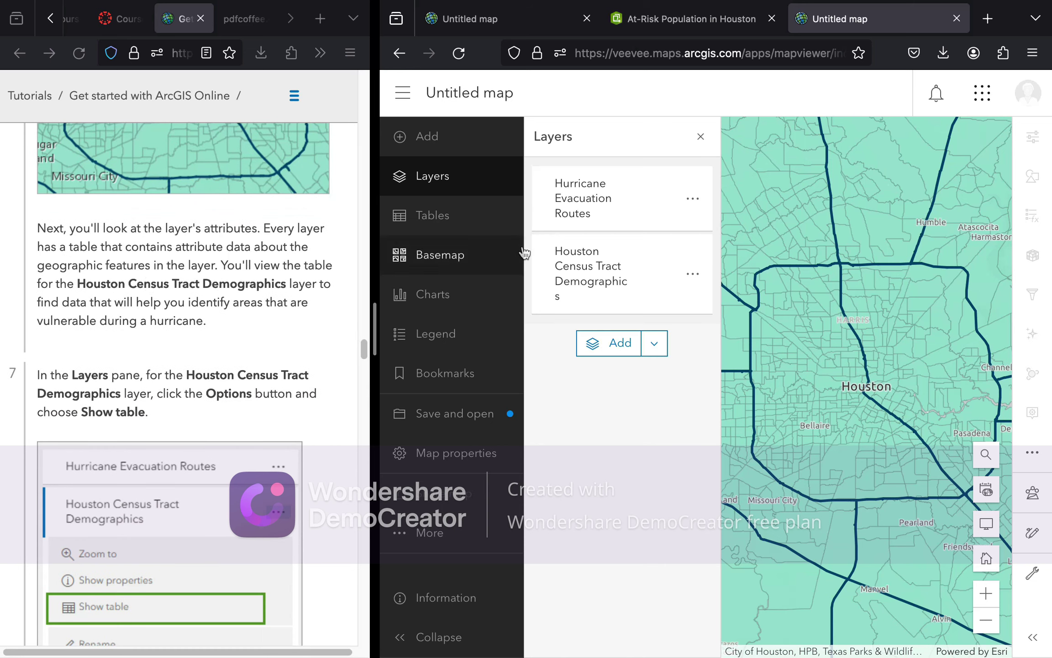
# Show the attribute table of Houston Census Tract Demographics, close the Styles and Layers panes, and expand the table
pyautogui.click(699, 281)
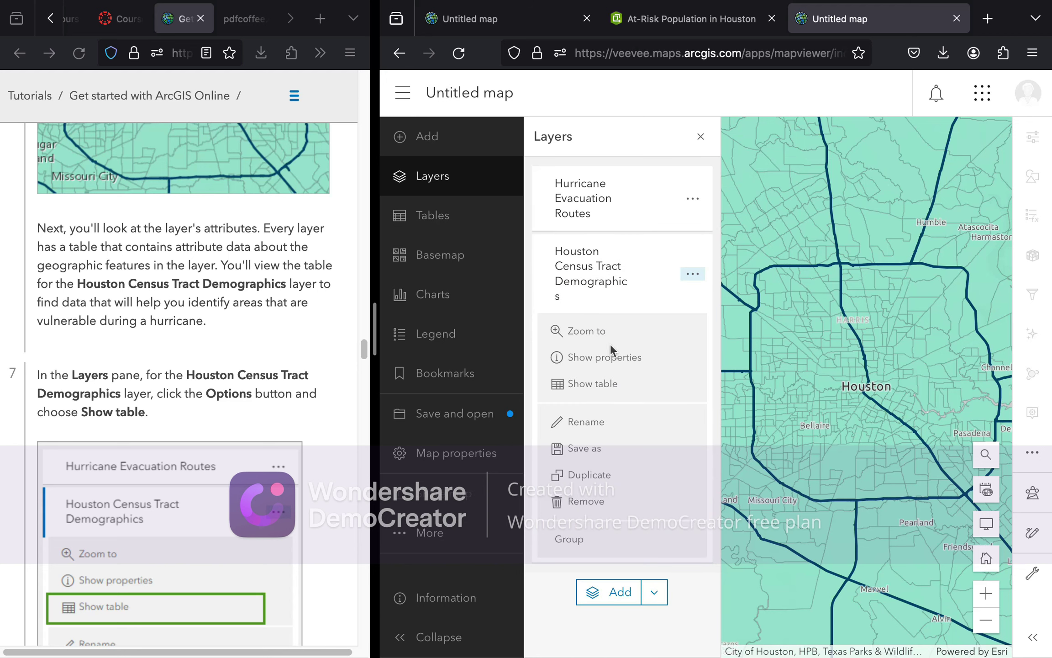
pyautogui.click(599, 388)
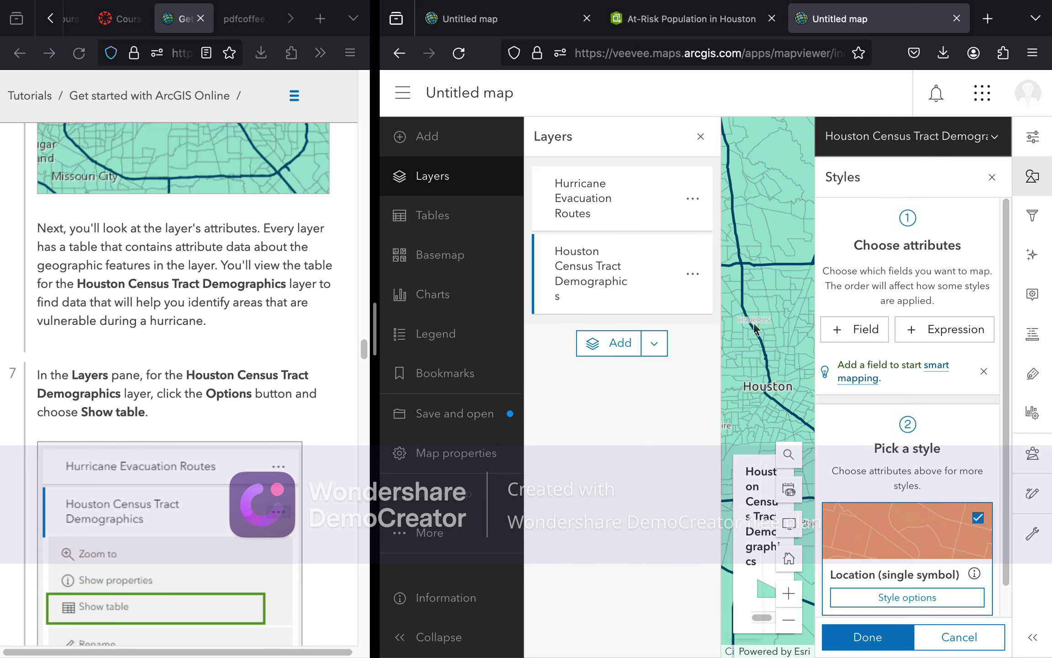
pyautogui.click(992, 177)
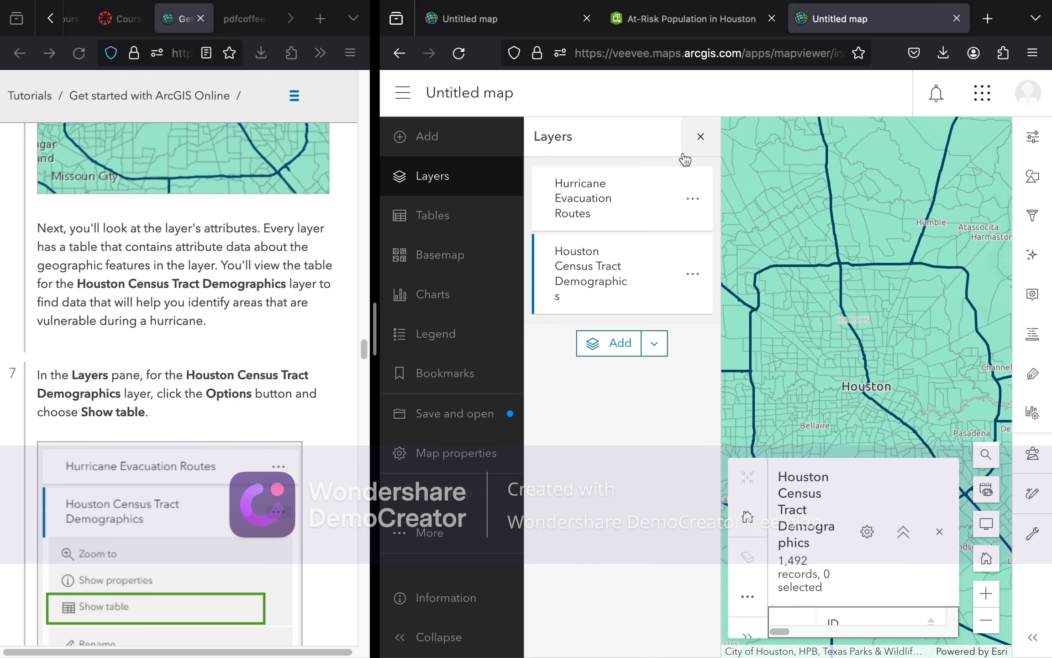
pyautogui.click(696, 139)
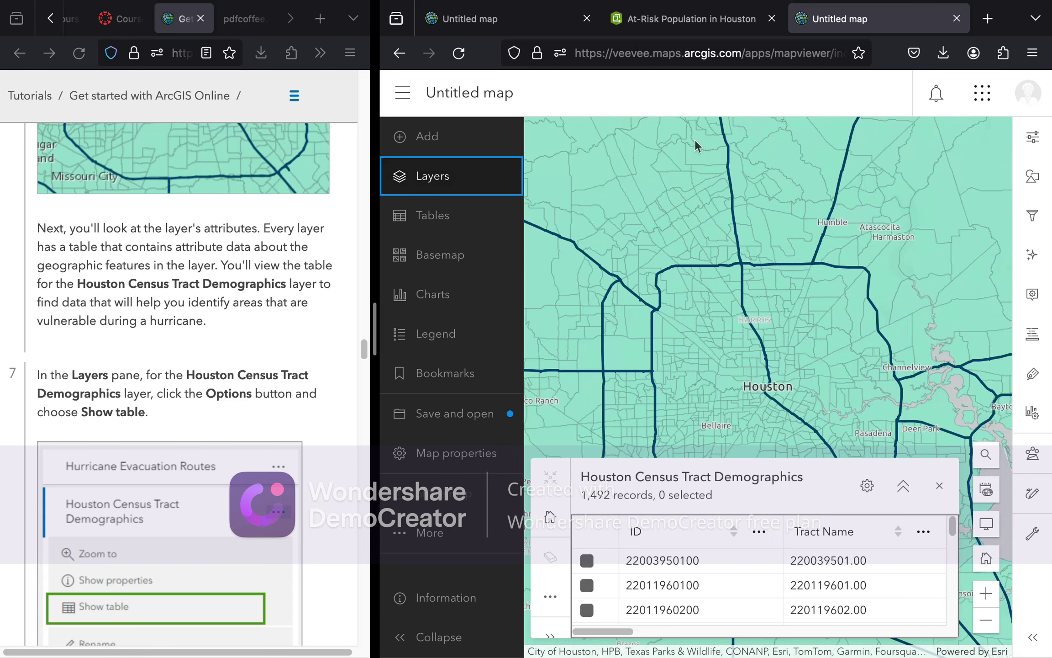
pyautogui.click(903, 488)
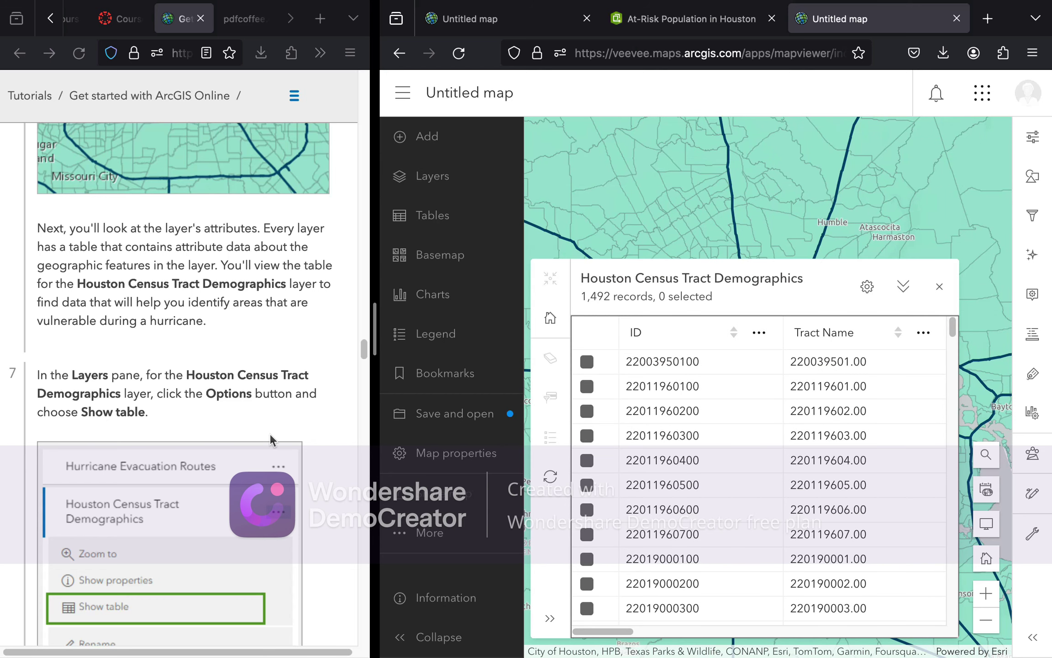
# Read the tutorial's explanation of the attribute table's rows and its ID and Total Owner/Renter Households (ACS 2013-2017) fields
pyautogui.scroll(-2, 271, 434)
pyautogui.scroll(-2, 270, 436)
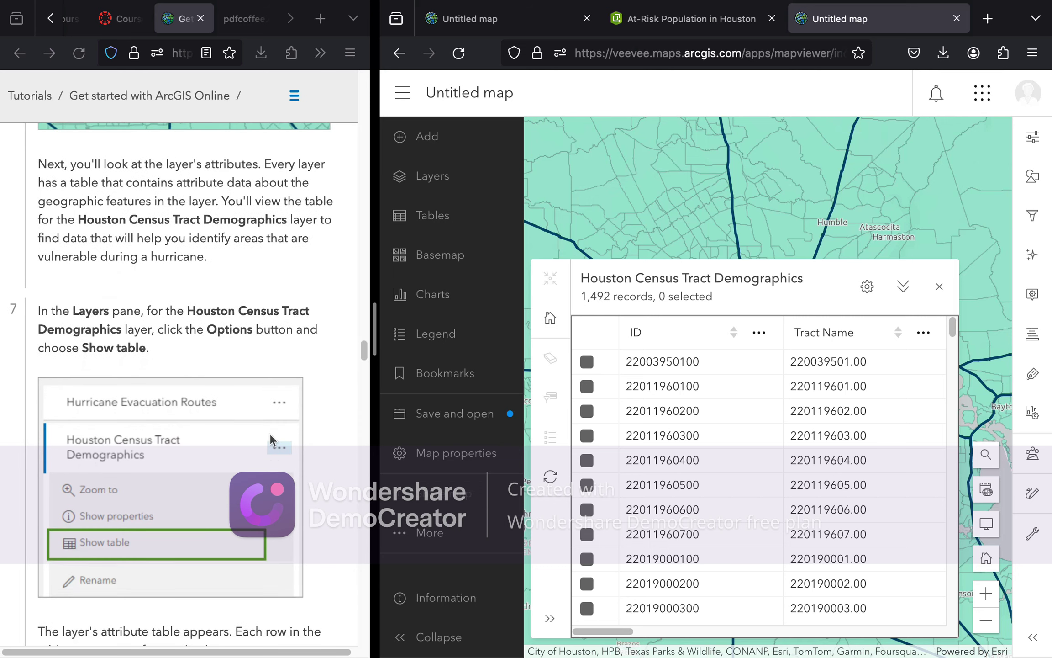
pyautogui.hscroll(1, 270, 434)
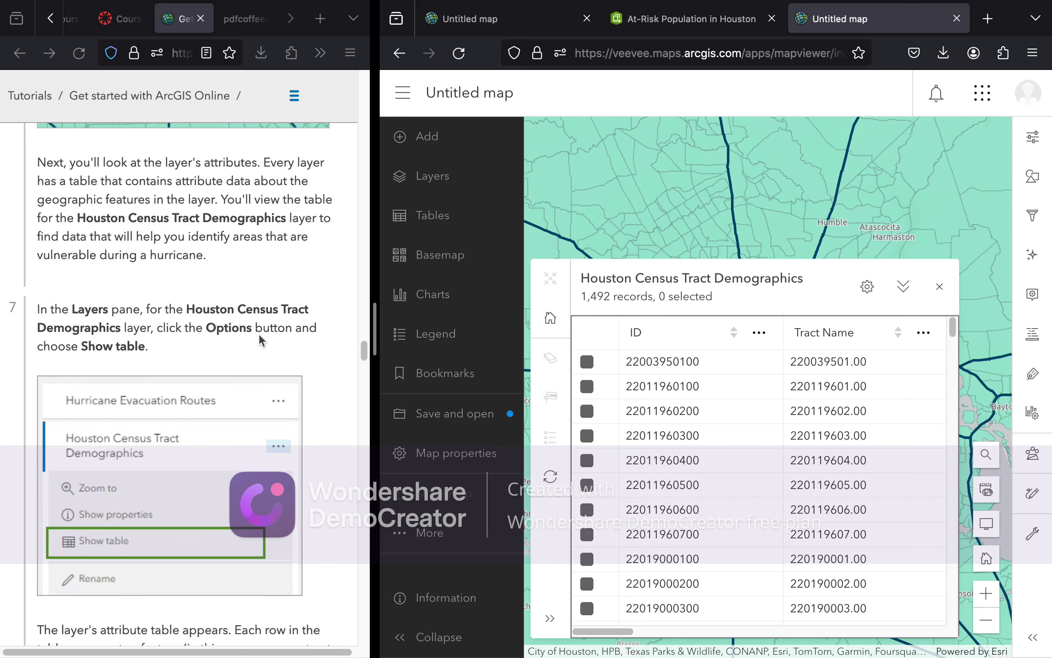
pyautogui.scroll(-1, 259, 340)
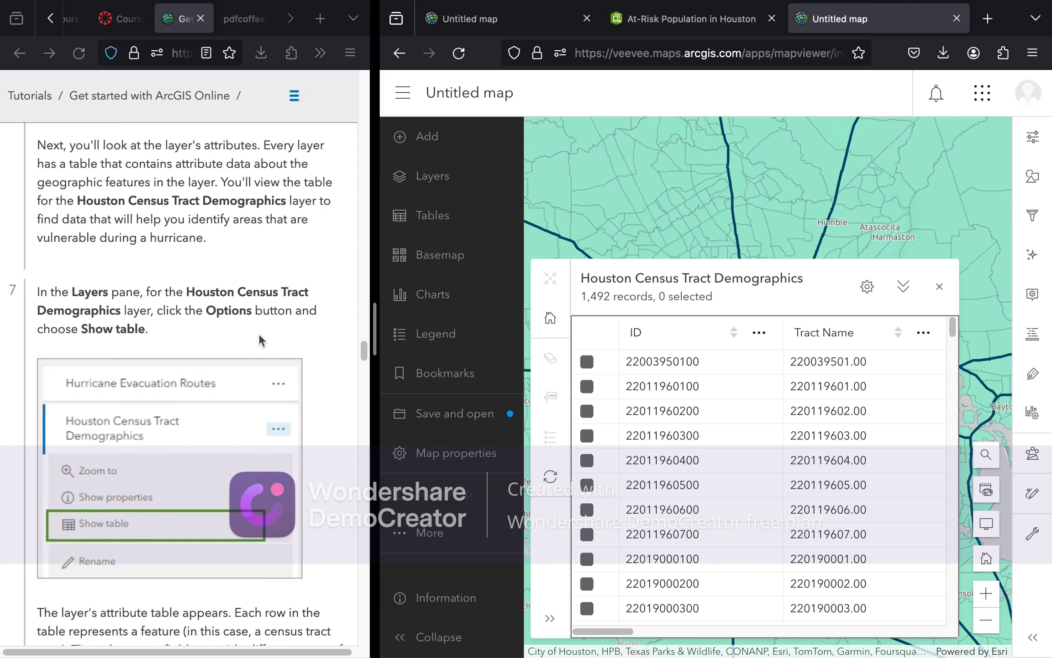
pyautogui.scroll(-3, 258, 337)
pyautogui.scroll(-5, 258, 338)
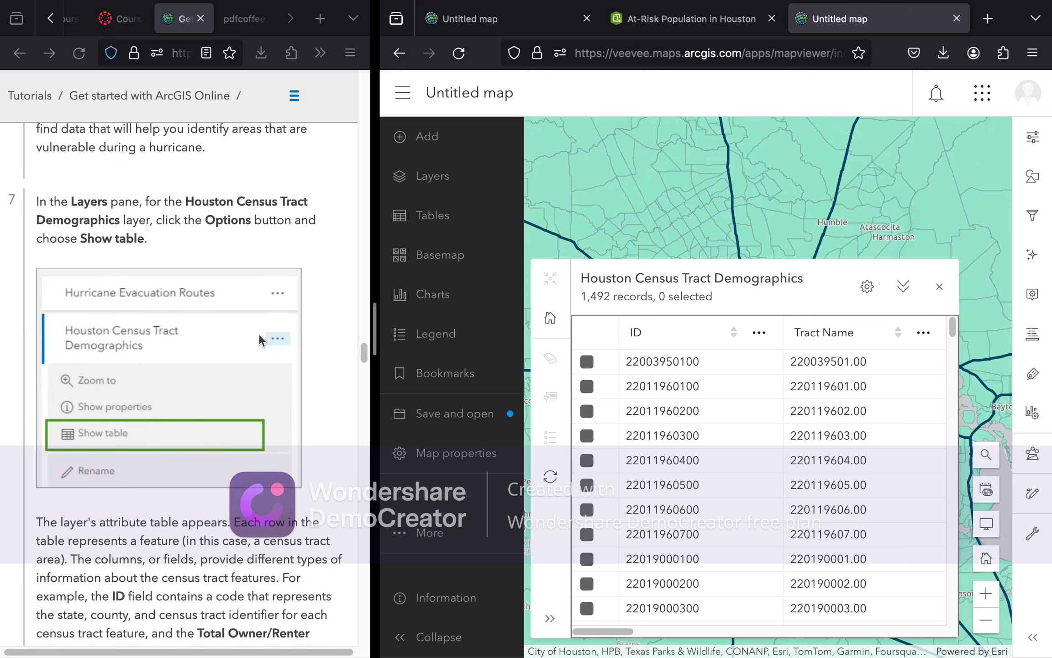
pyautogui.hscroll(-1, 258, 338)
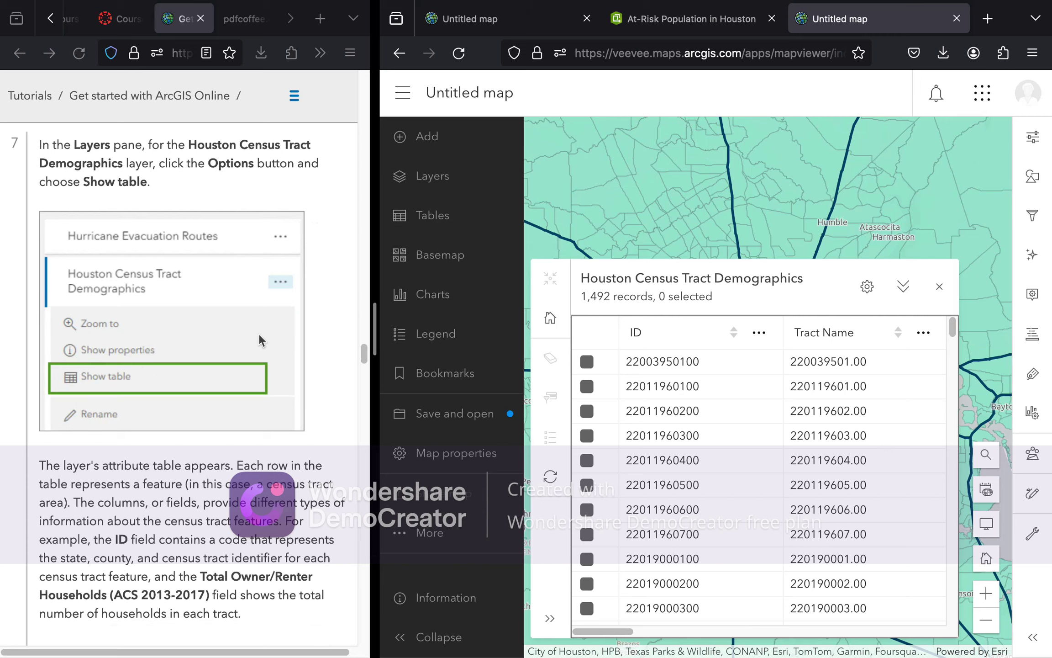
# Read the tutorial's step on locating the Percent of Households without a Vehicle field and examine the table's ID, Tract Name and County columns
pyautogui.scroll(-13, 259, 338)
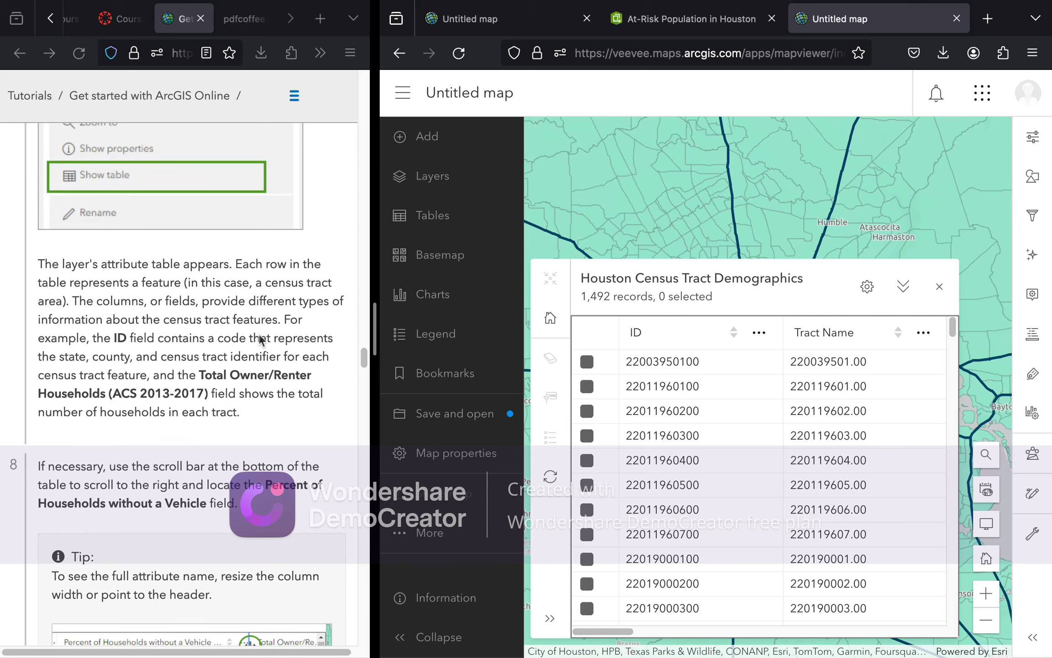
pyautogui.scroll(-2, 258, 338)
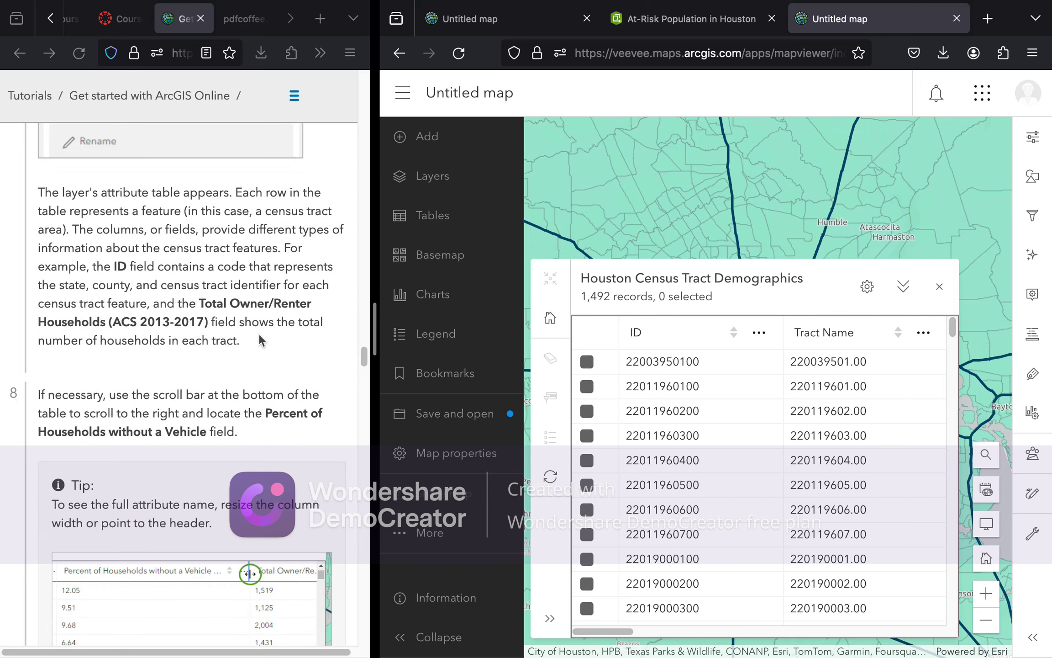
pyautogui.scroll(-1, 258, 339)
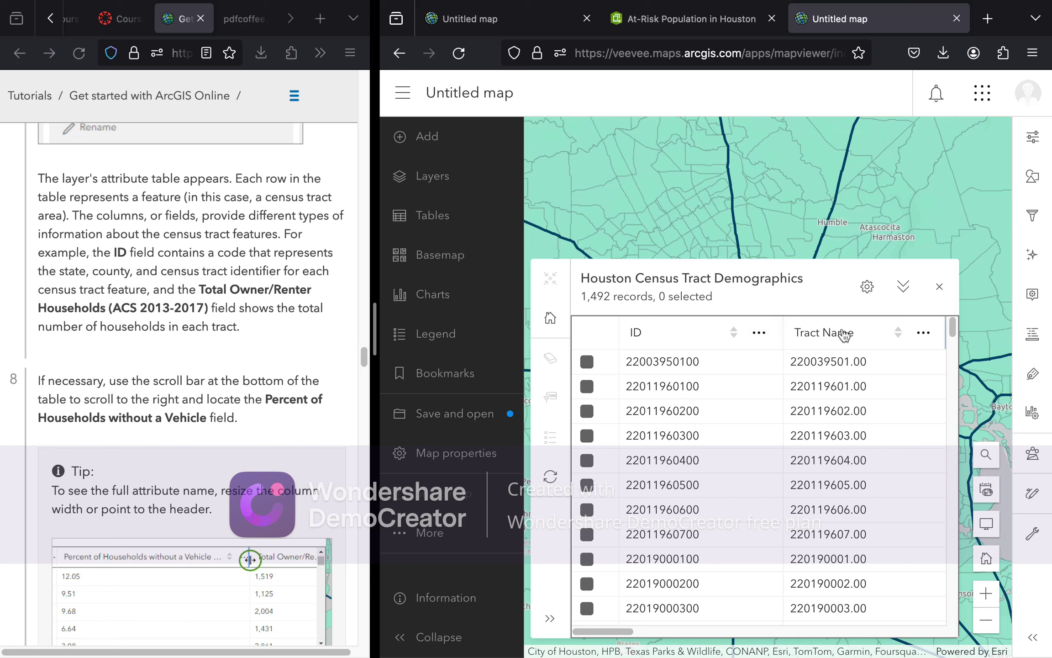
pyautogui.hscroll(5, 843, 337)
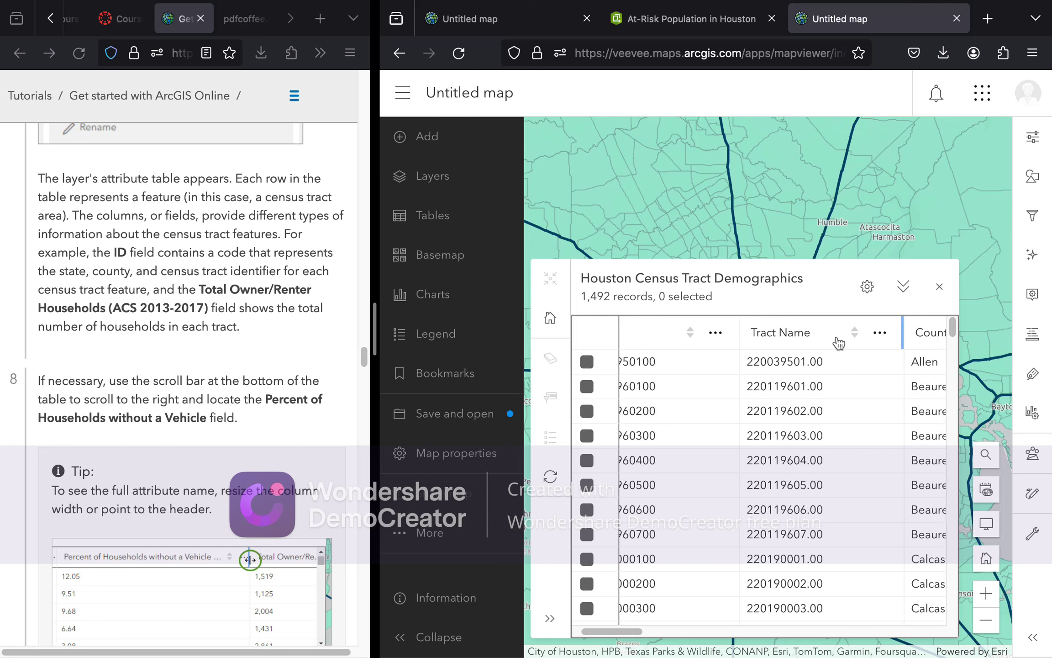
pyautogui.hscroll(3, 836, 337)
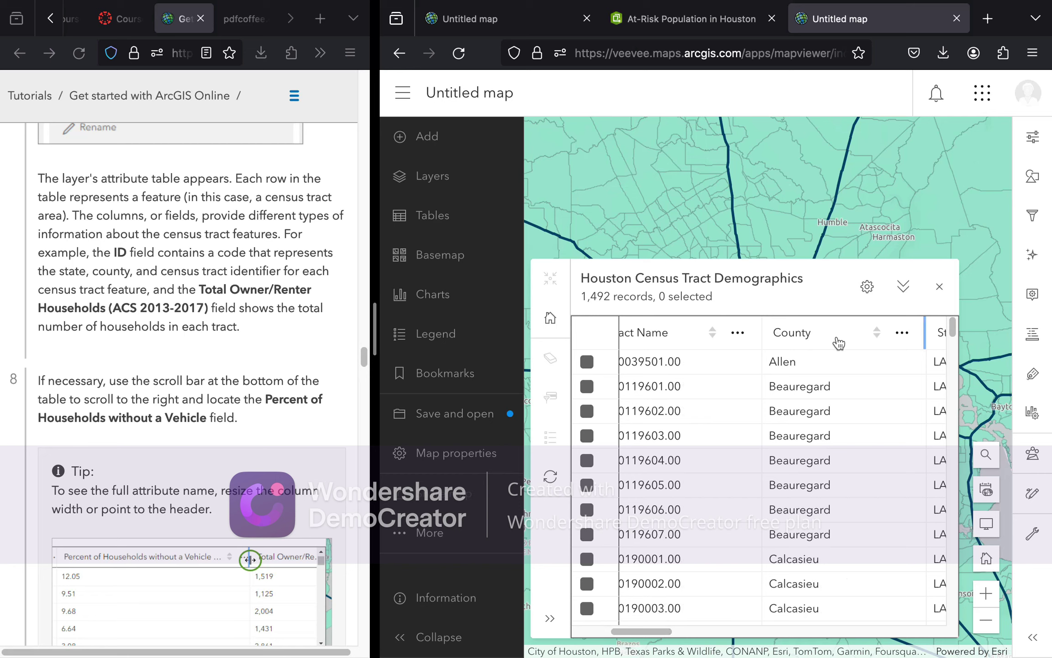
pyautogui.hscroll(-5, 769, 406)
pyautogui.scroll(-1, 771, 409)
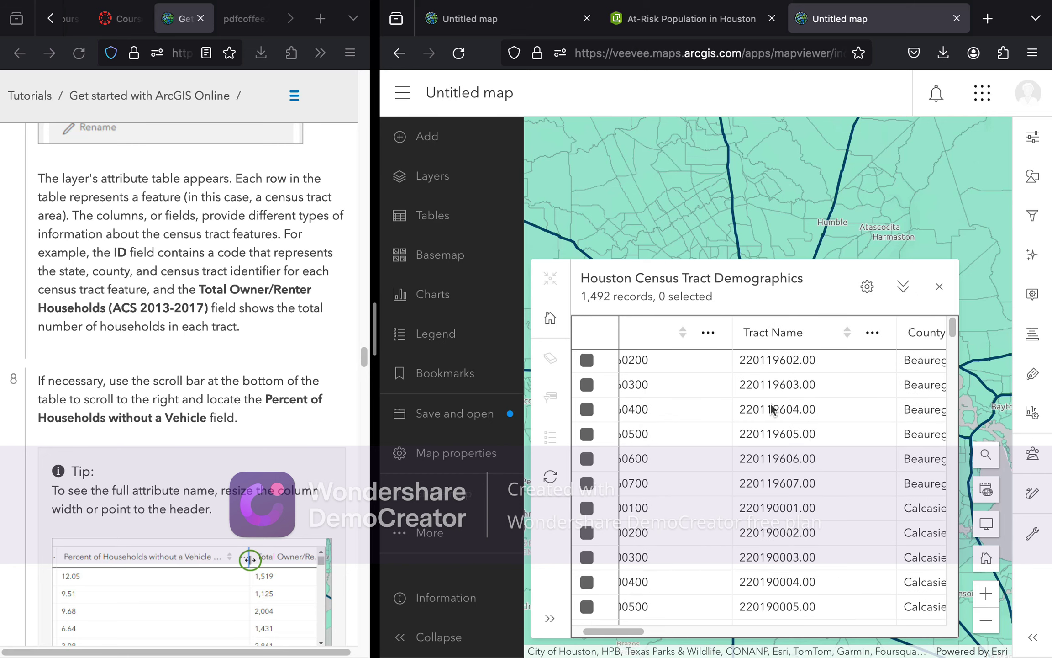
pyautogui.hscroll(-3, 771, 408)
pyautogui.scroll(1, 771, 411)
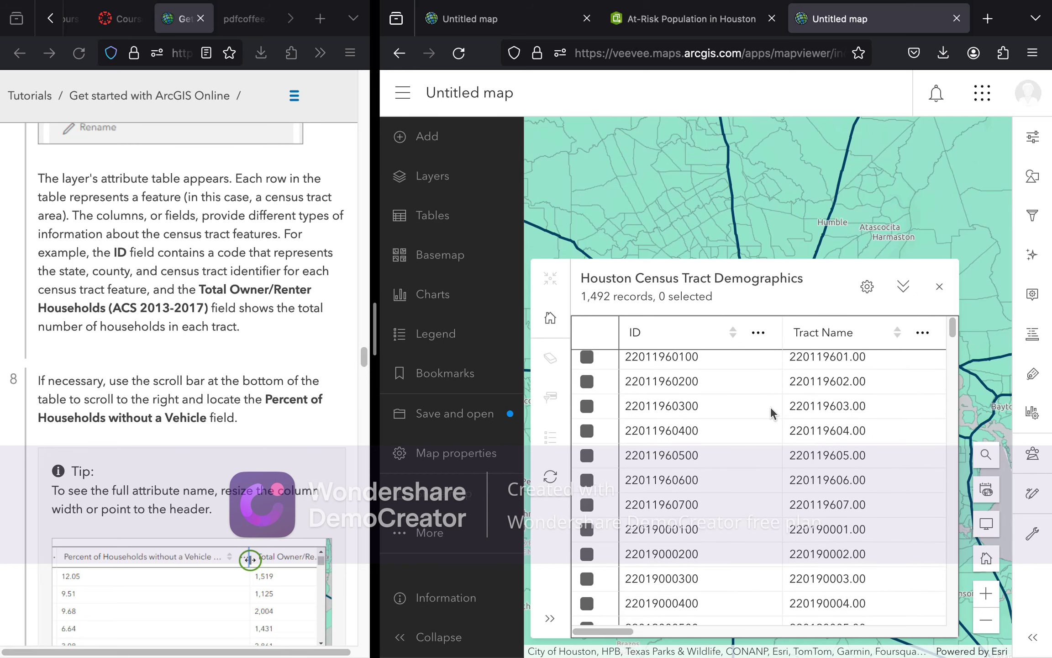
pyautogui.scroll(1, 771, 412)
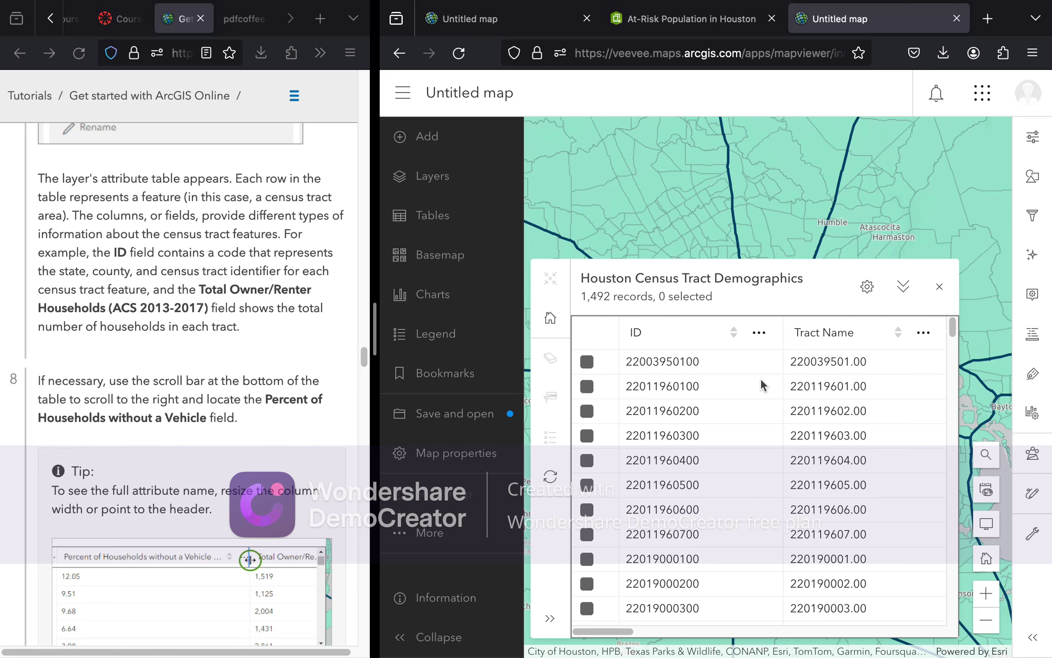
# Widen the Total Population (2019) column in the Houston Census Tract Demographics table until its full name shows
pyautogui.hscroll(4, 794, 369)
pyautogui.hscroll(4, 795, 369)
pyautogui.hscroll(4, 795, 369)
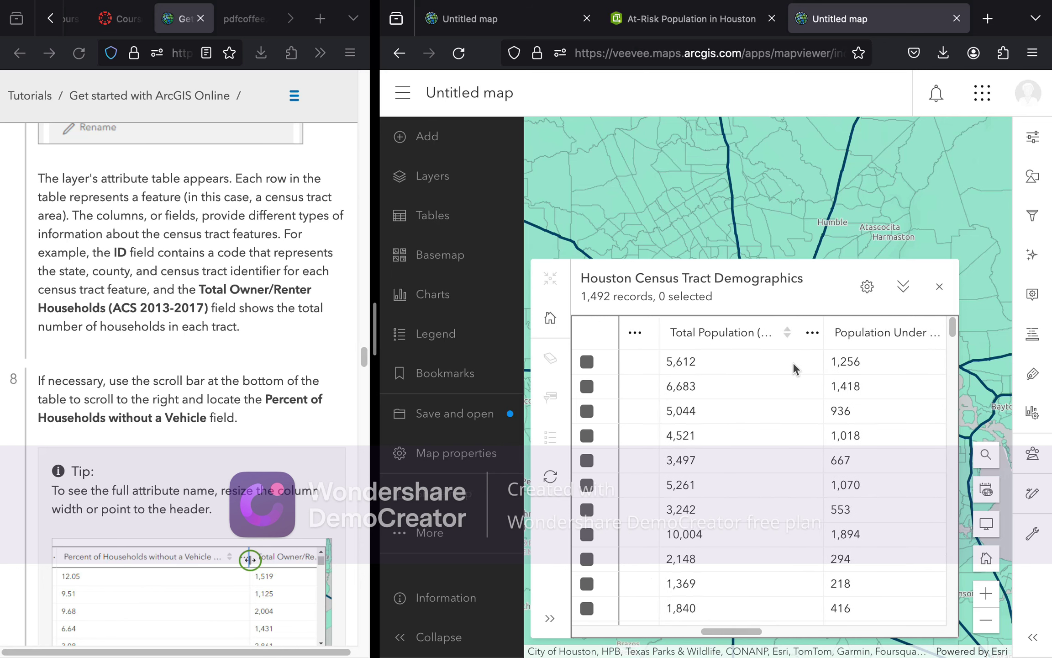
pyautogui.hscroll(1, 792, 366)
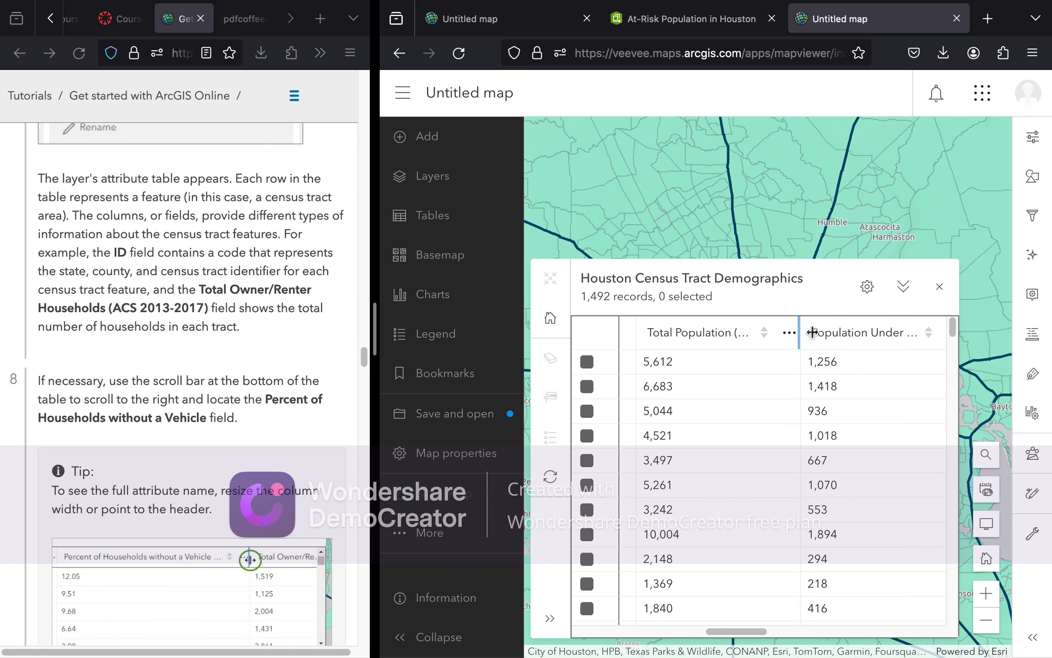
pyautogui.moveTo(800, 326); pyautogui.dragTo(848, 334)
pyautogui.hscroll(2, 807, 356)
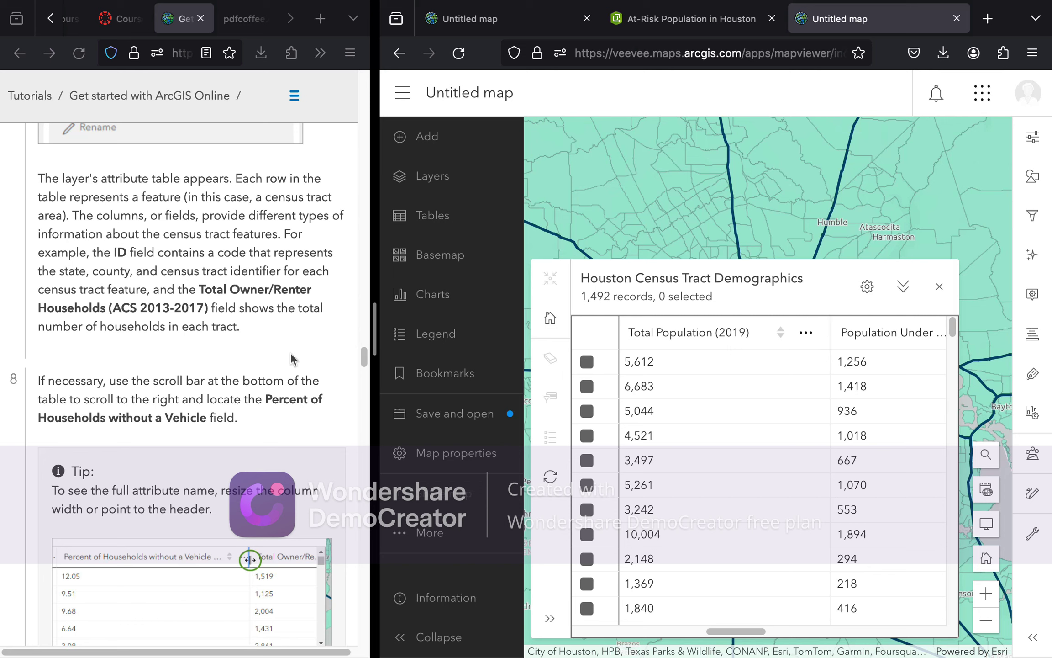
# Find the Total Owner/Renter Households (ACS 2013-2017) column at the end of the attribute table and widen it until its full name shows
pyautogui.hscroll(1, 859, 398)
pyautogui.hscroll(5, 859, 395)
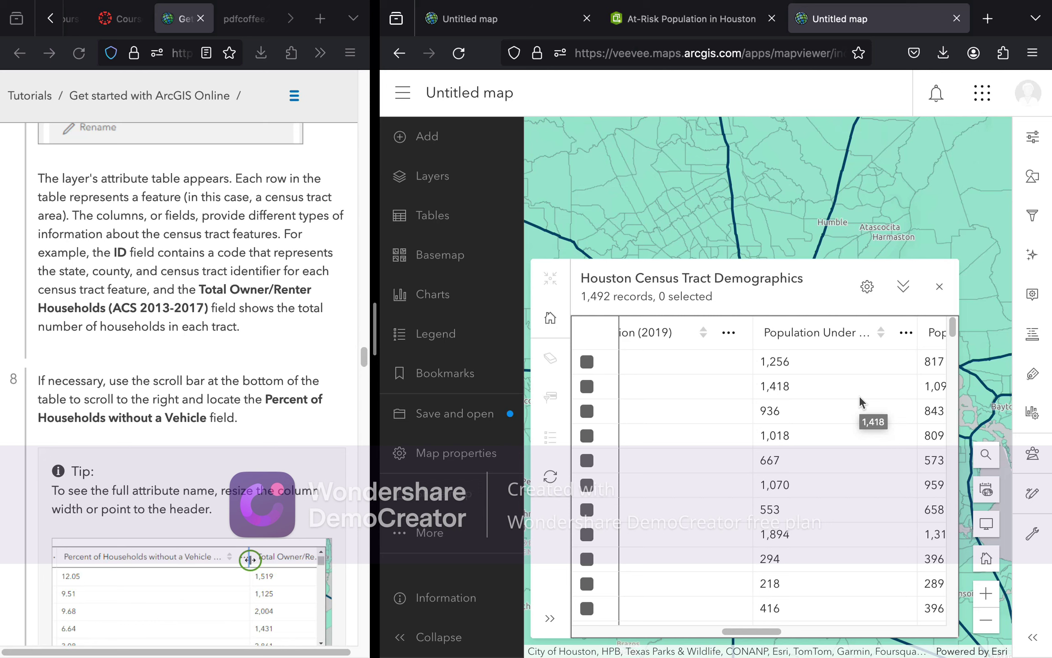
pyautogui.hscroll(15, 859, 395)
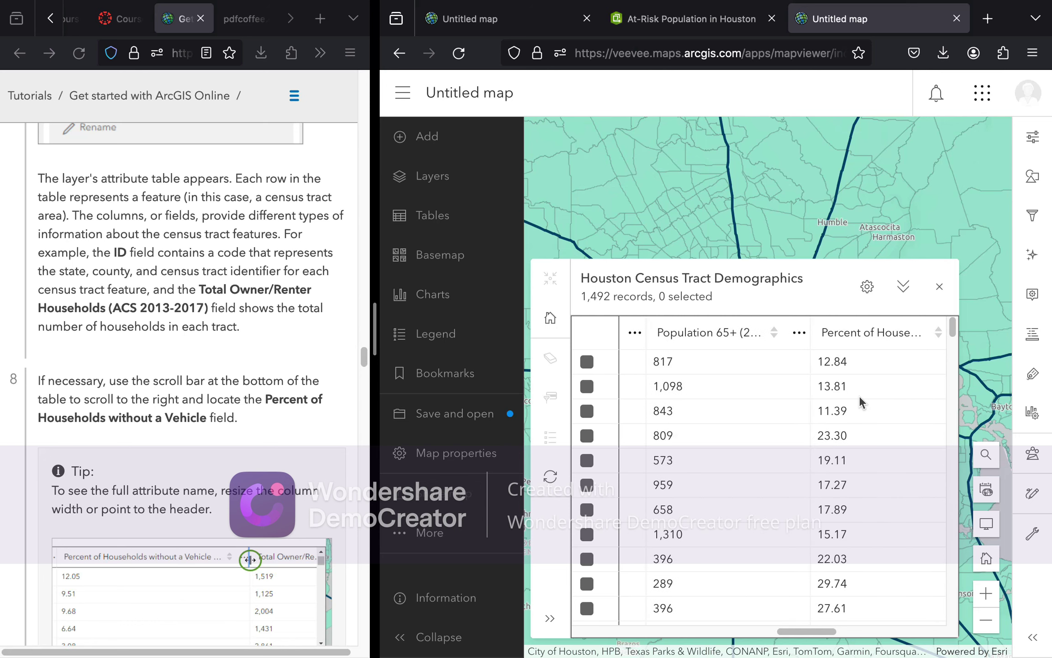
pyautogui.hscroll(10, 859, 395)
pyautogui.hscroll(3, 859, 396)
pyautogui.scroll(-1, 859, 396)
pyautogui.hscroll(-3, 859, 396)
pyautogui.scroll(1, 859, 396)
pyautogui.hscroll(10, 859, 395)
pyautogui.hscroll(6, 859, 395)
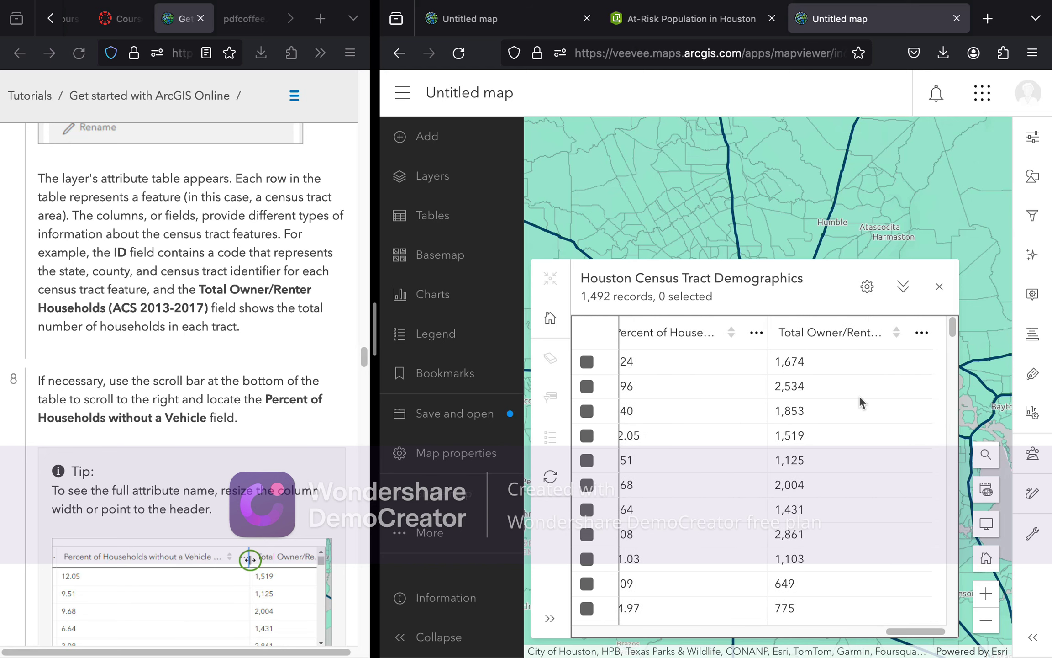
pyautogui.hscroll(2, 859, 395)
pyautogui.moveTo(932, 332); pyautogui.dragTo(978, 335)
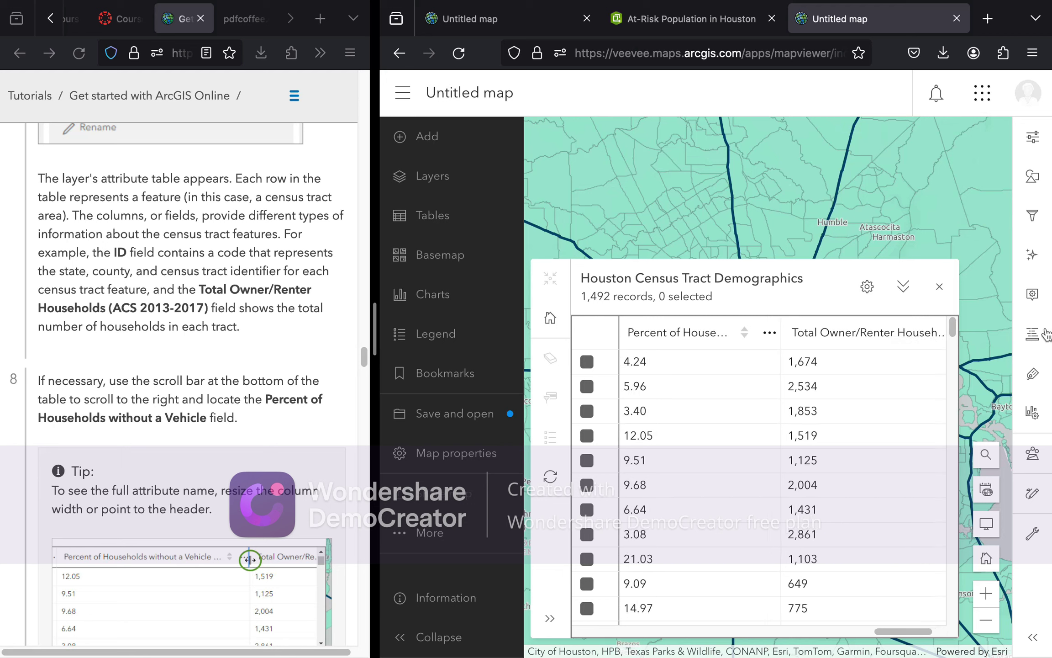
pyautogui.hscroll(3, 852, 393)
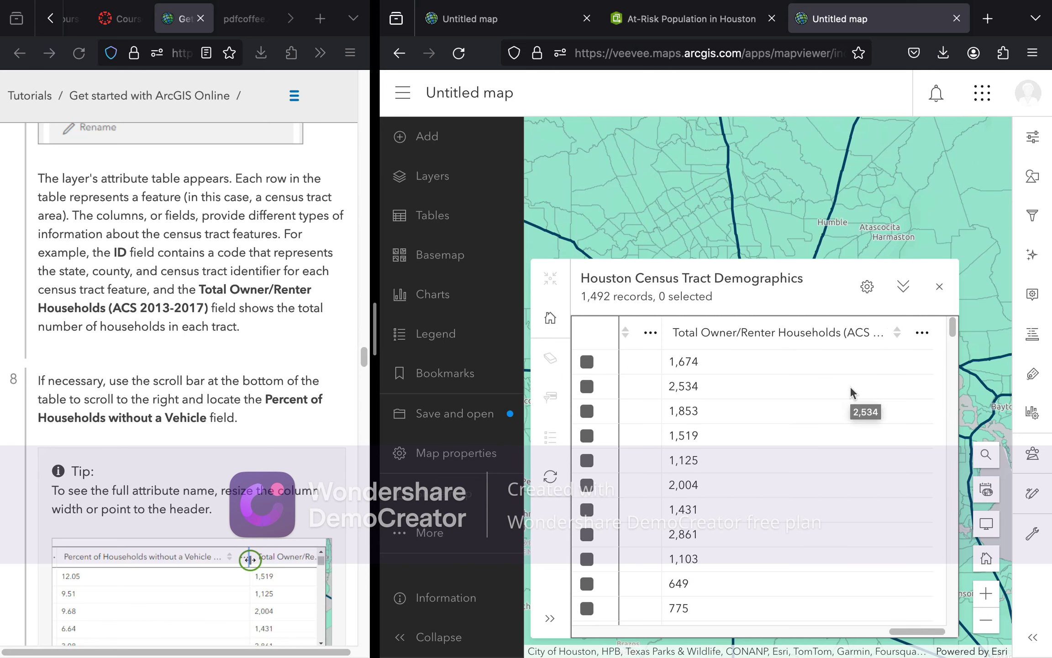
pyautogui.moveTo(930, 327); pyautogui.dragTo(1000, 332)
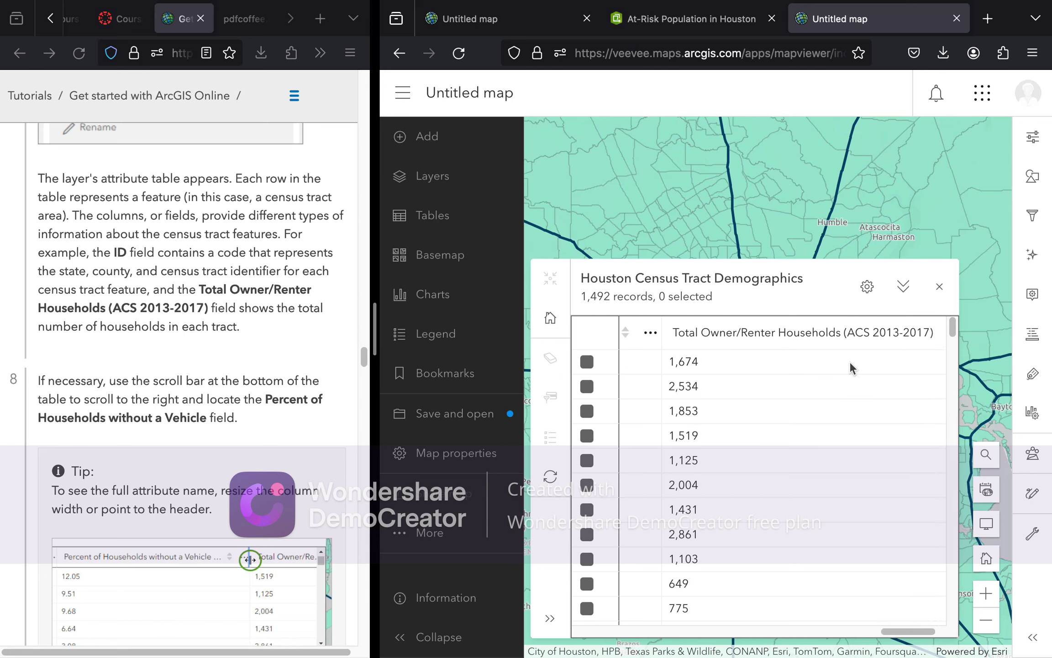
pyautogui.hscroll(1, 851, 368)
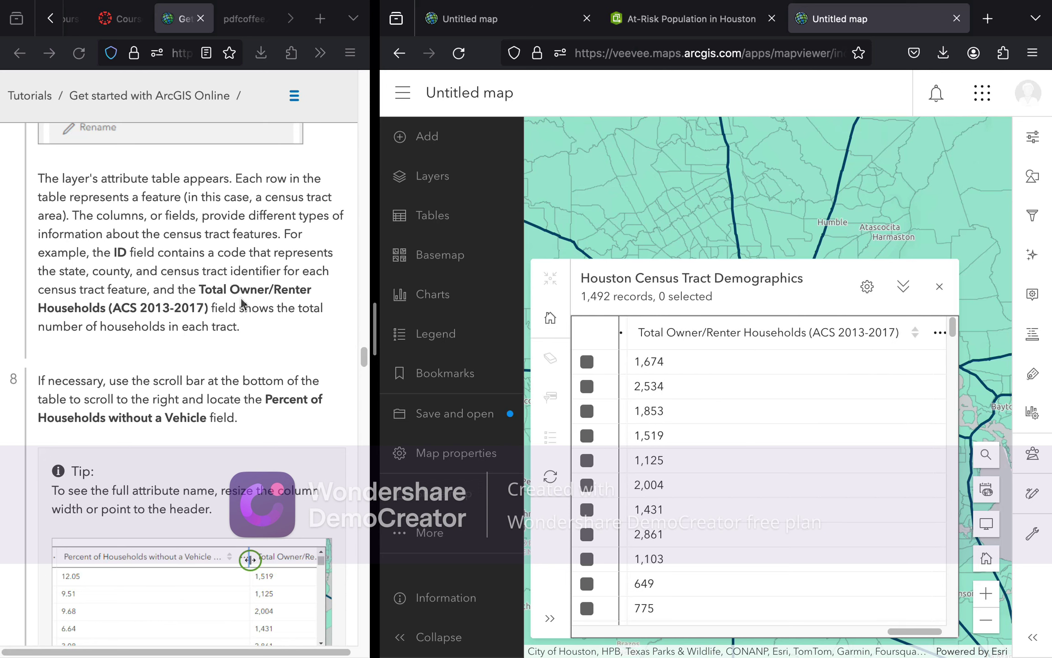
# Read the tutorial's tip on viewing full attribute names and locate the Percent of Households without a Vehicle field in the table
pyautogui.scroll(-1, 177, 391)
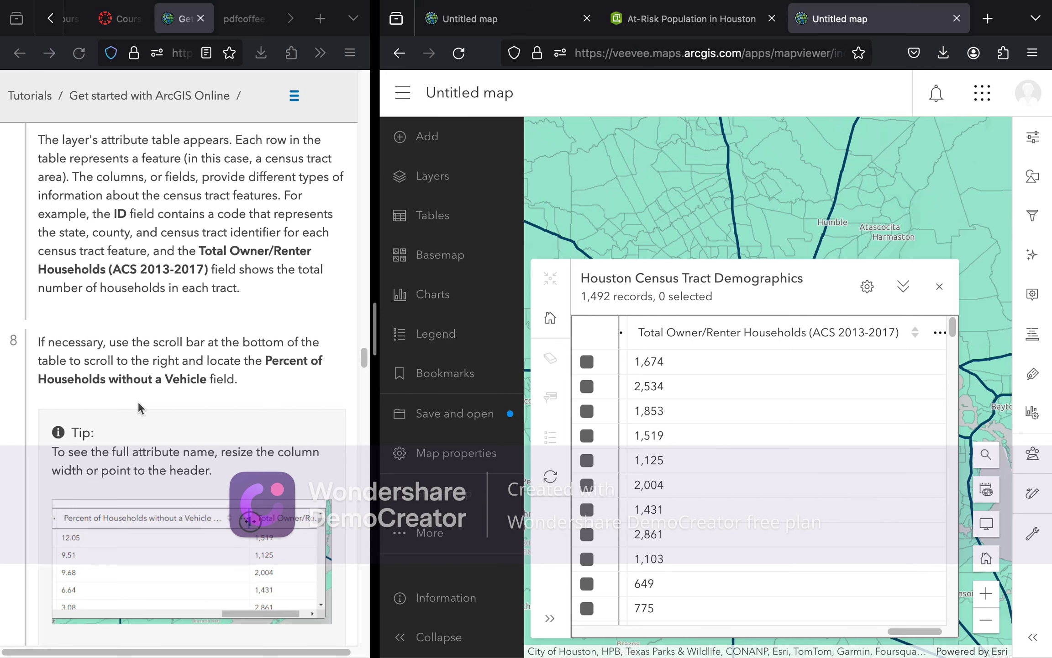
pyautogui.scroll(-3, 137, 401)
pyautogui.scroll(-1, 139, 403)
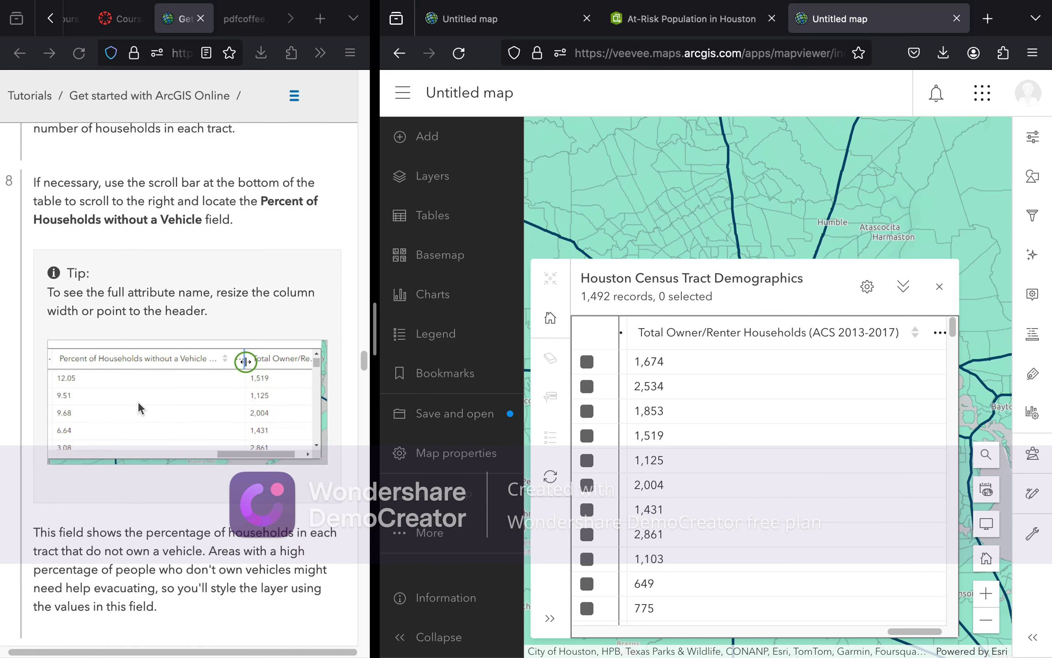
pyautogui.scroll(-1, 138, 401)
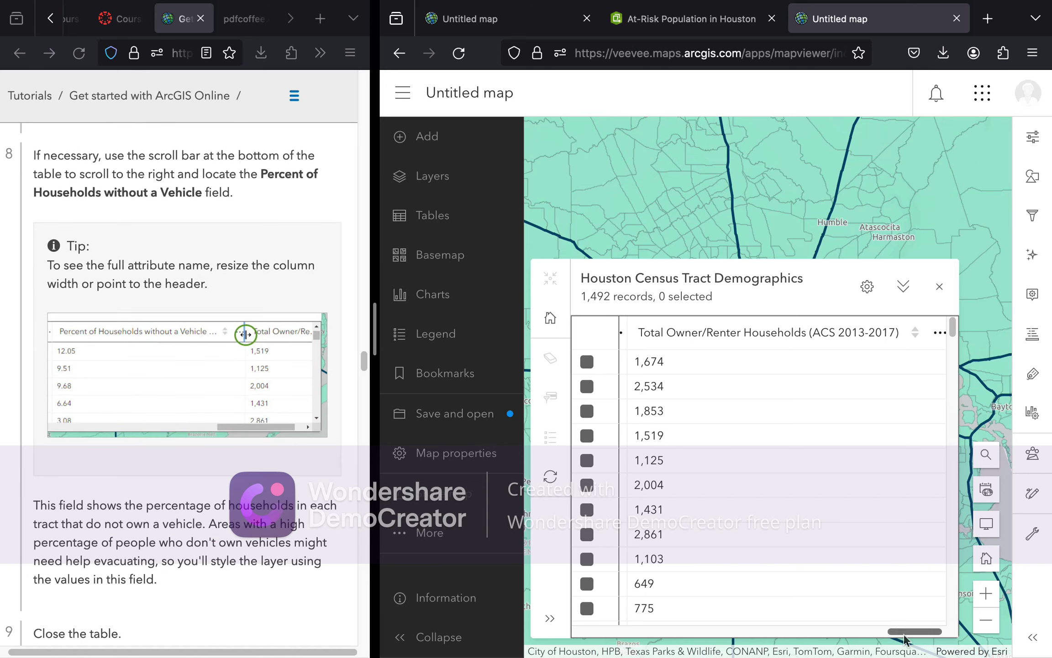
pyautogui.moveTo(905, 639)
pyautogui.mouseDown()
pyautogui.moveTo(850, 654)
pyautogui.moveTo(929, 644)
pyautogui.moveTo(888, 640)
pyautogui.moveTo(920, 641)
pyautogui.mouseUp()
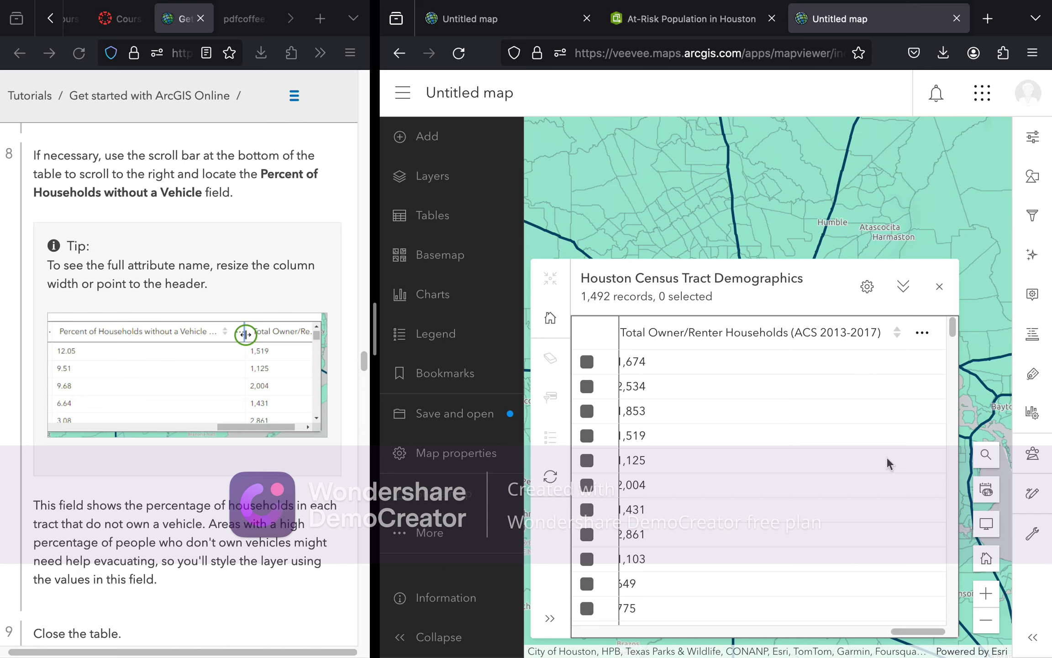
pyautogui.moveTo(926, 635); pyautogui.dragTo(854, 644)
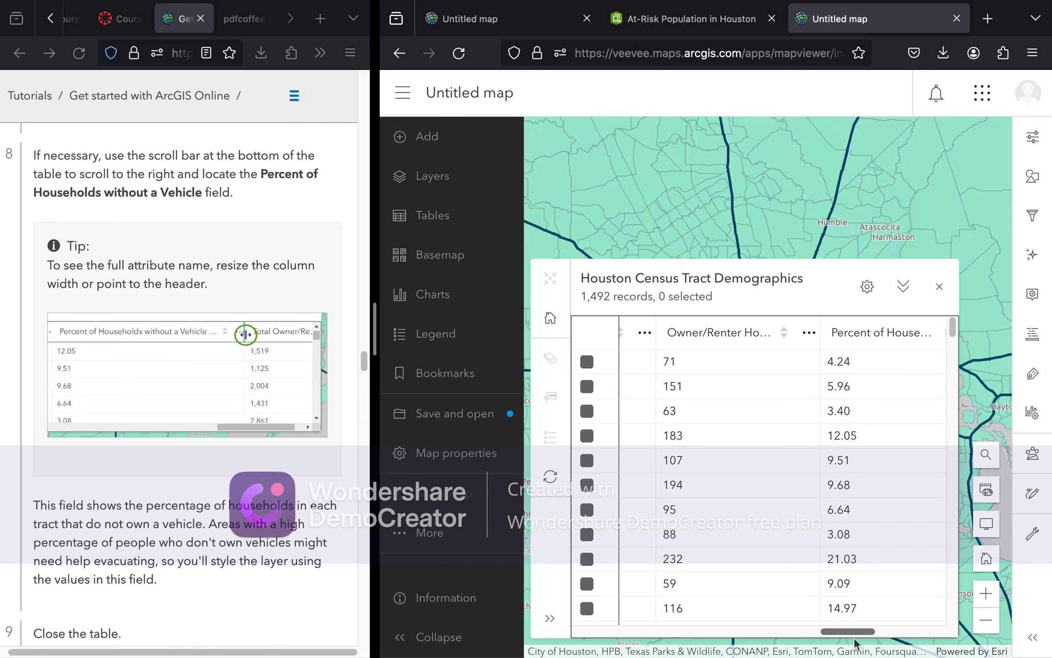
pyautogui.hscroll(2, 875, 562)
# Sort the attribute table by the Percent of Households without a Vehicle field in ascending order
pyautogui.click(863, 331)
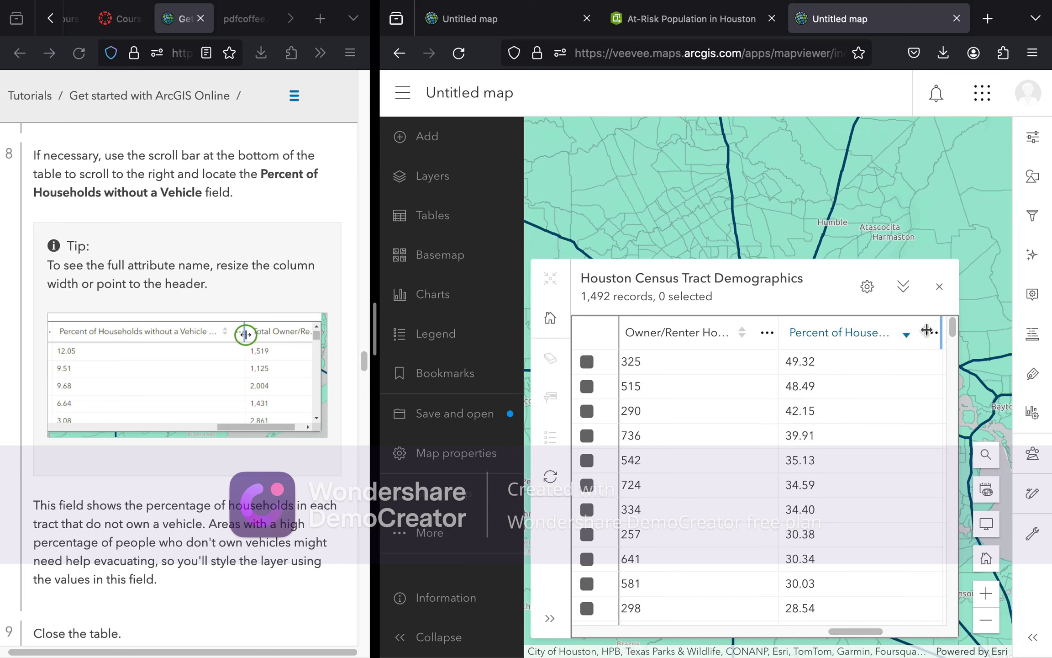
pyautogui.click(908, 335)
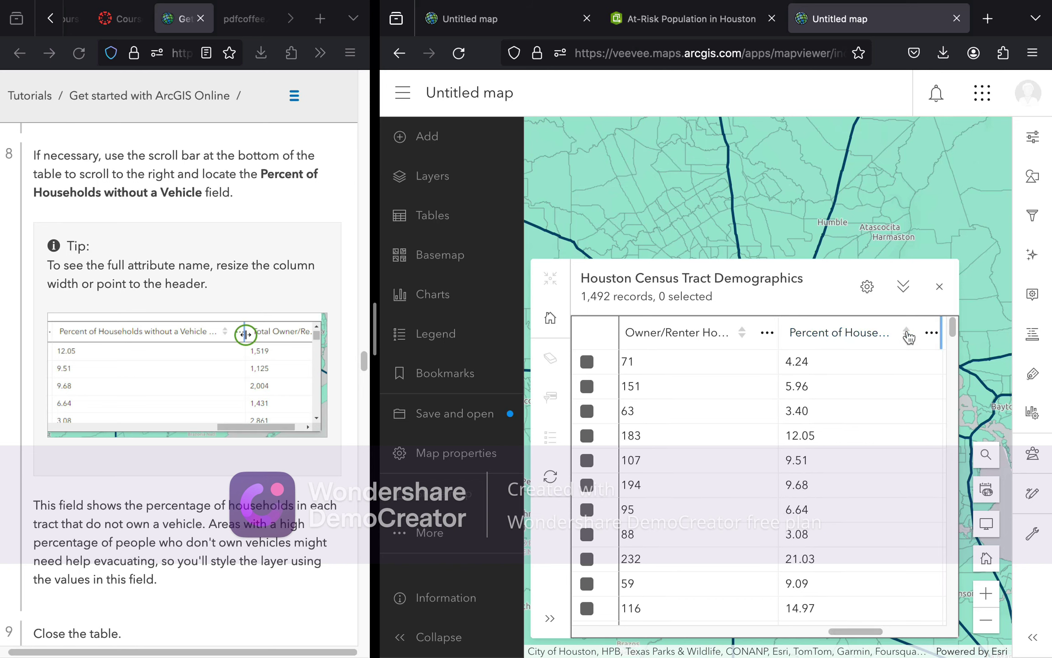
pyautogui.hscroll(3, 908, 337)
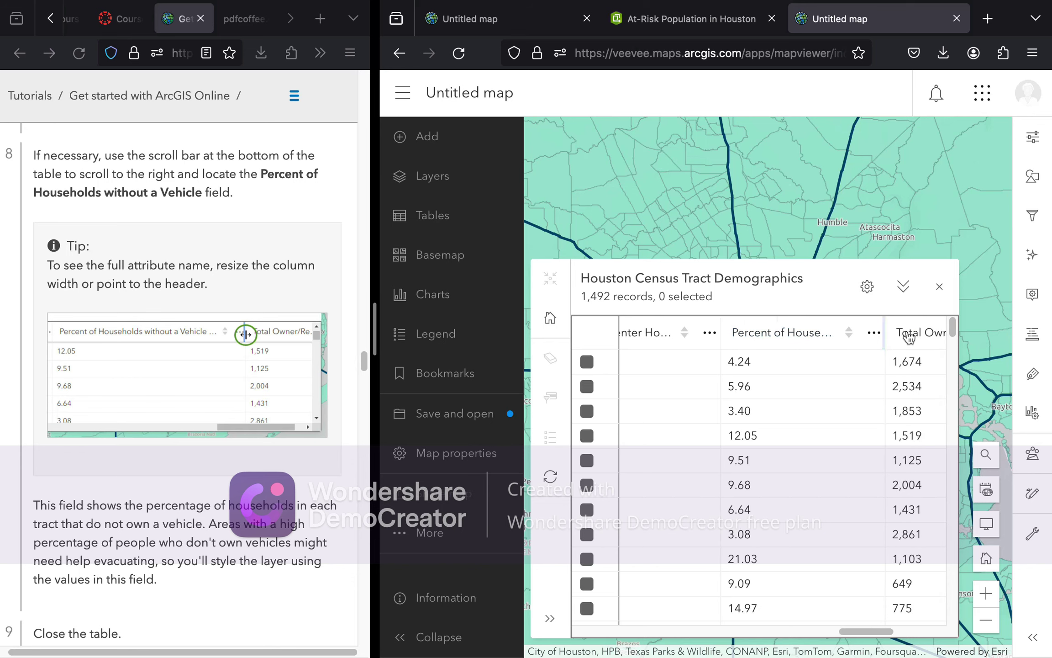
pyautogui.click(782, 338)
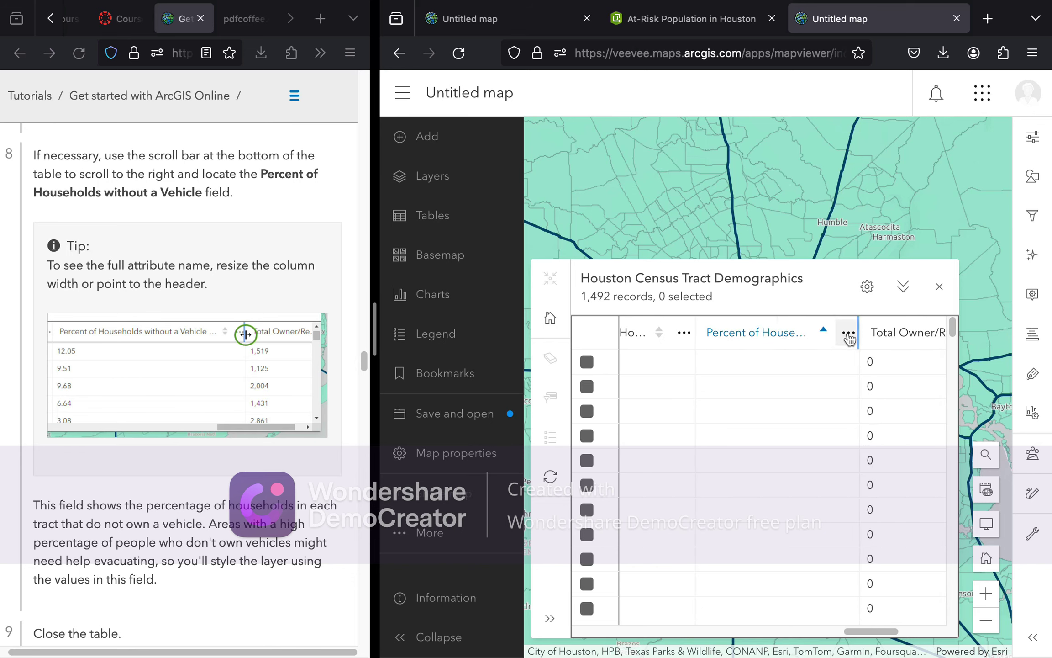
# Widen the Percent of Households without a Vehicle column to show more of its name and look over its values
pyautogui.moveTo(876, 330); pyautogui.dragTo(1017, 335)
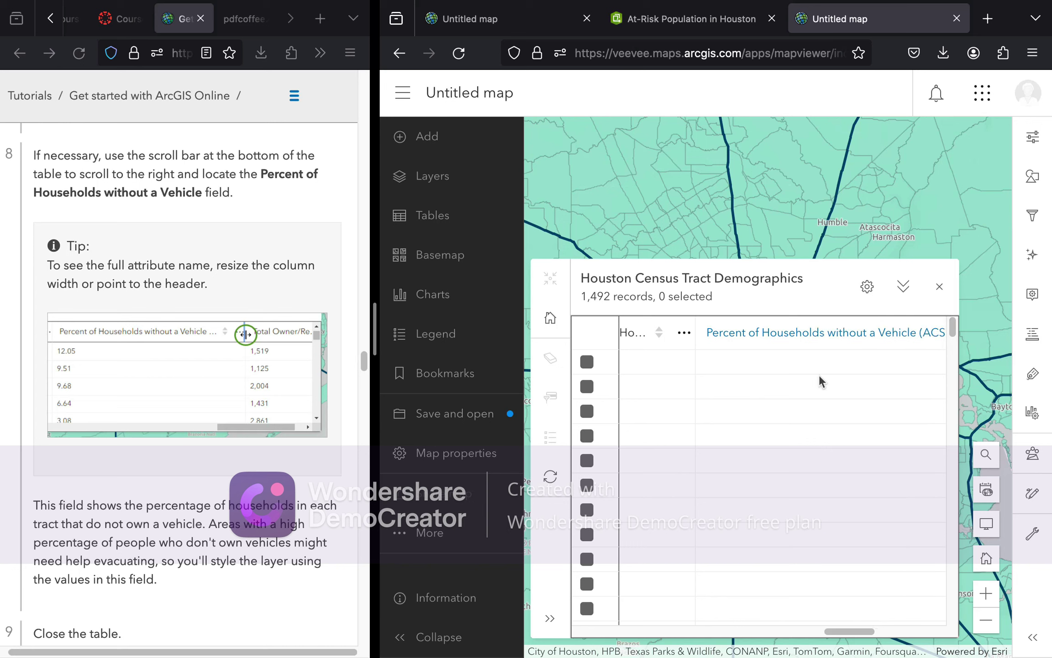
pyautogui.hscroll(3, 818, 375)
pyautogui.hscroll(-3, 819, 375)
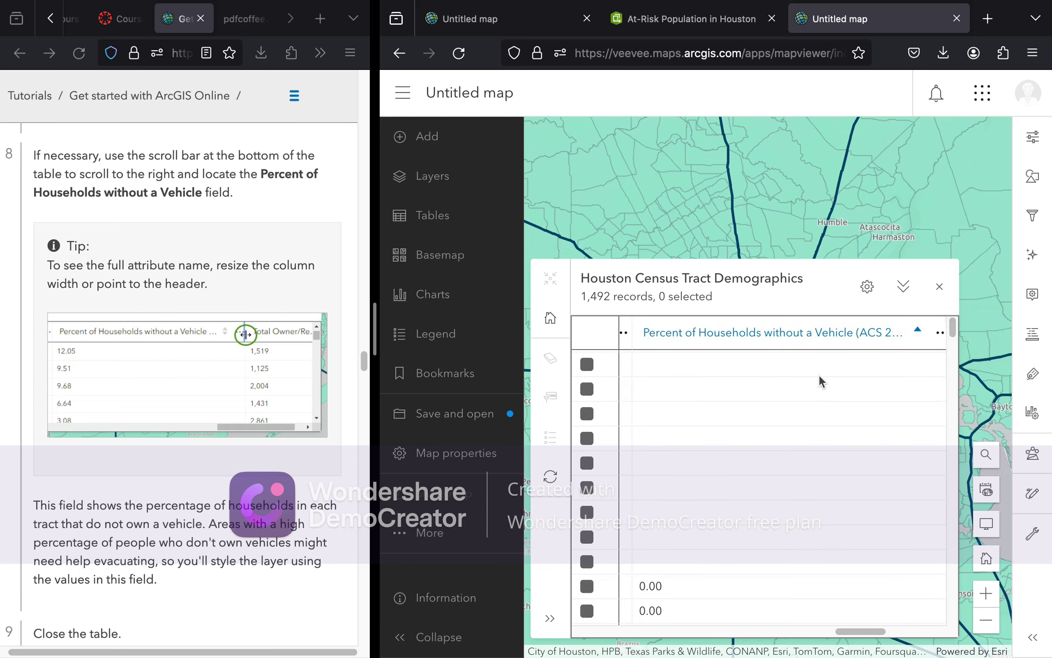
pyautogui.hscroll(2, 819, 375)
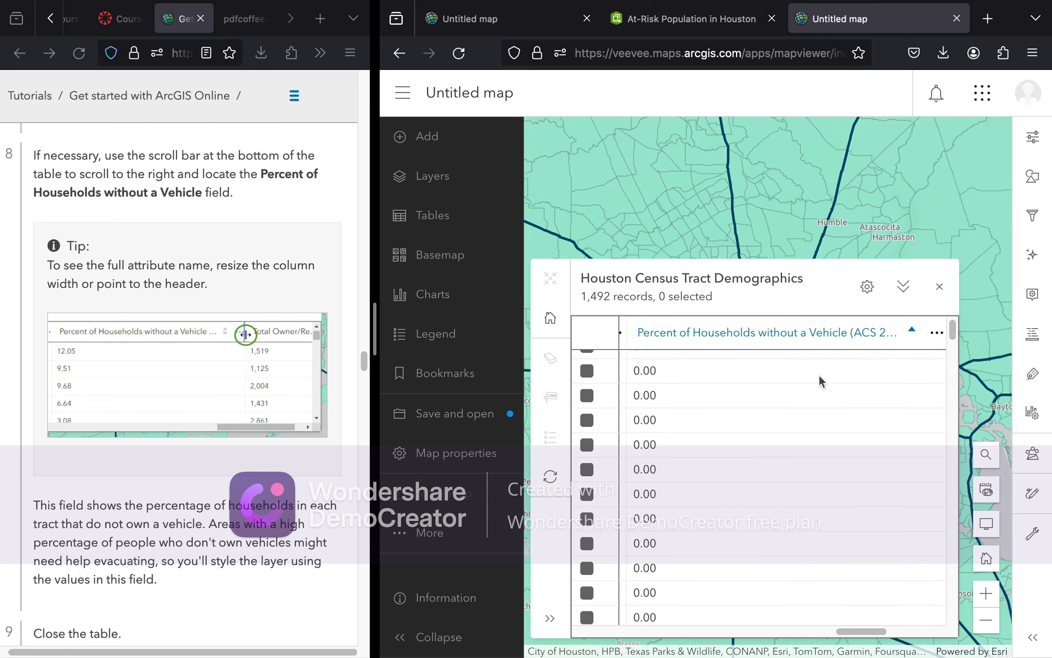
pyautogui.hscroll(-1, 819, 375)
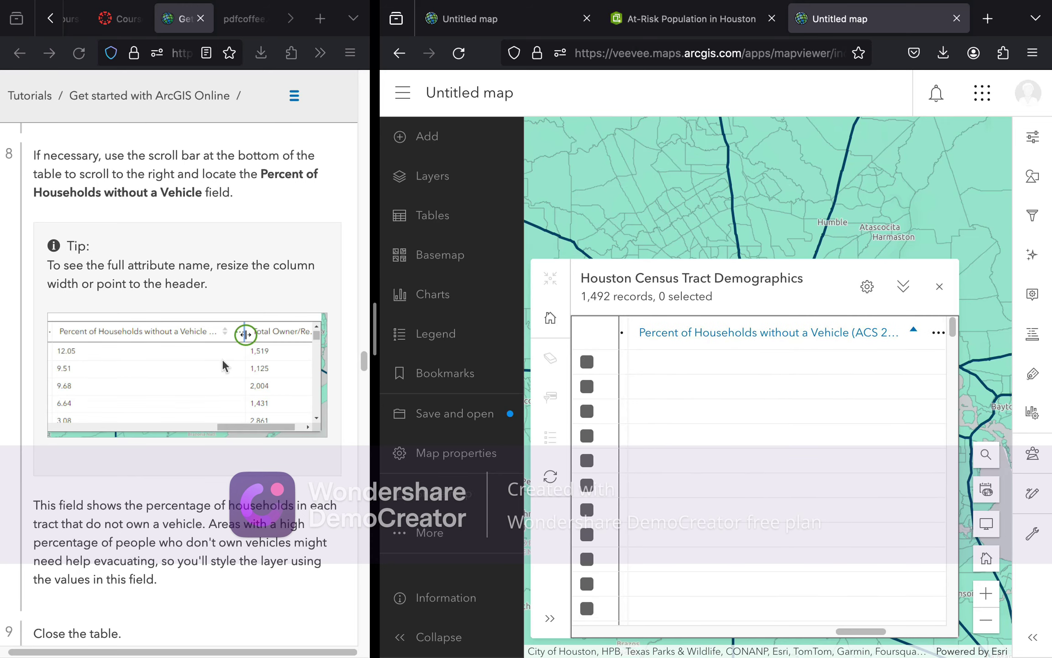
# Read the tutorial's explanation of the no-vehicle field and its steps on closing the table and styling Houston Census Tract Demographics by attribute
pyautogui.scroll(-3, 223, 360)
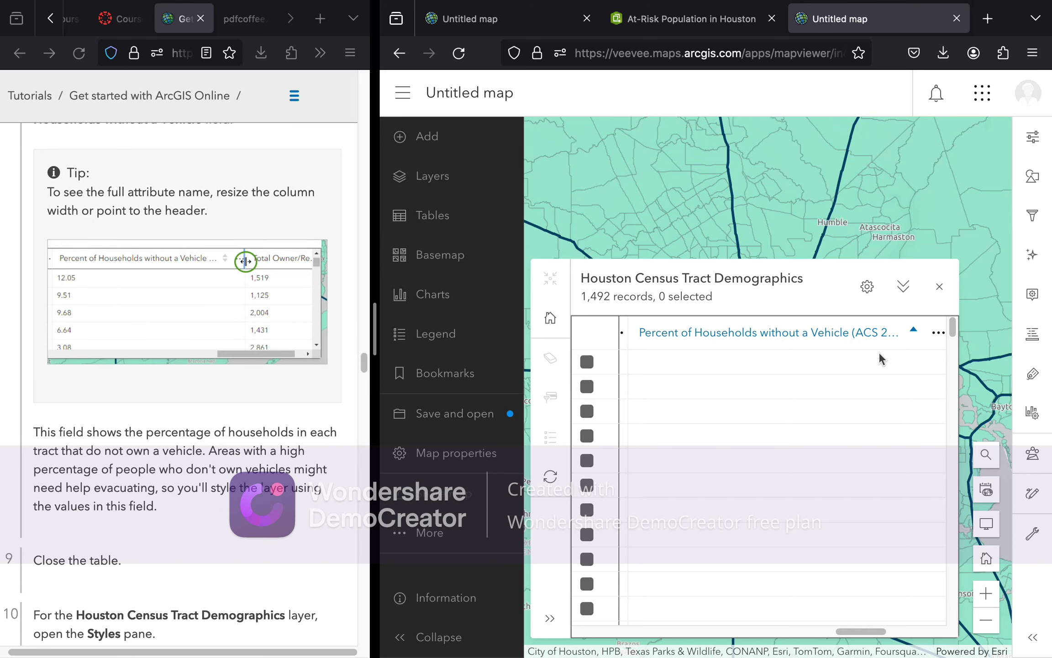
pyautogui.hscroll(3, 881, 359)
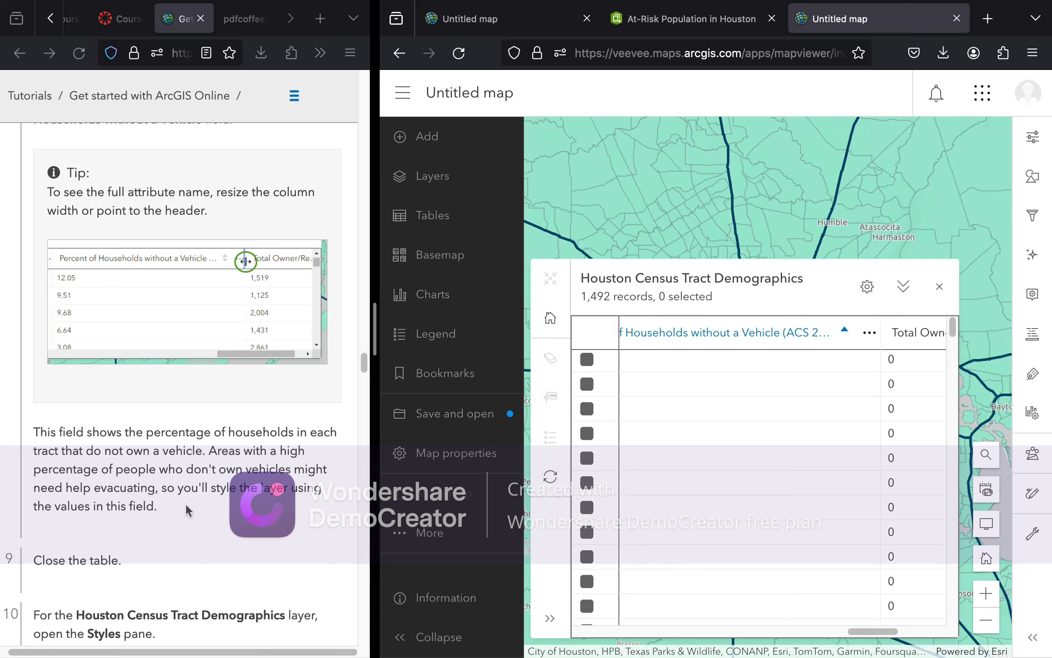
pyautogui.scroll(-4, 188, 510)
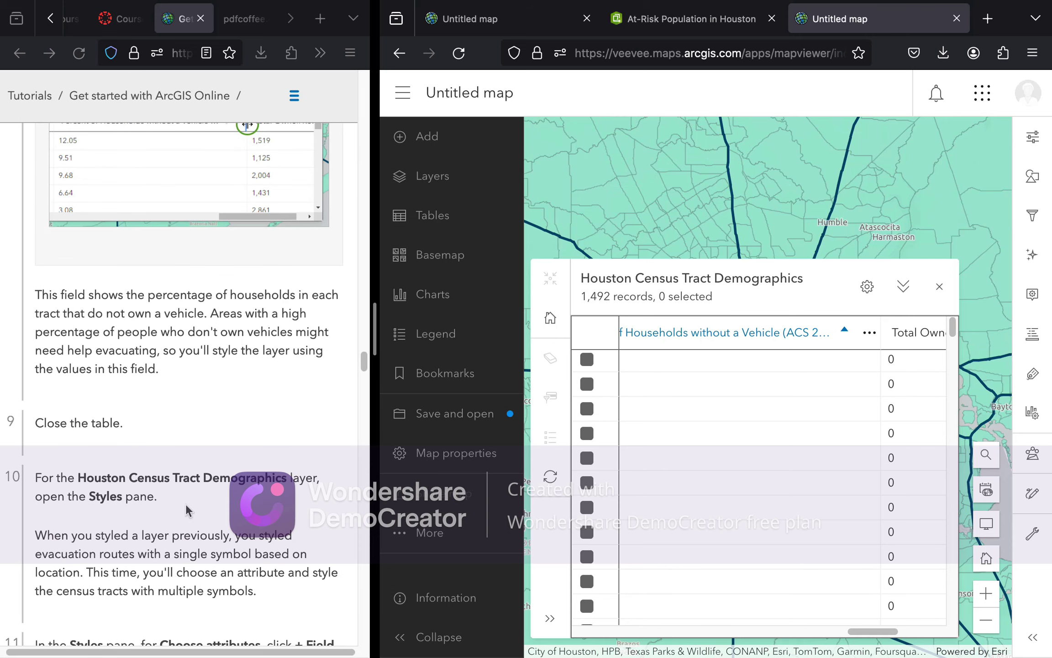
pyautogui.scroll(-1, 187, 510)
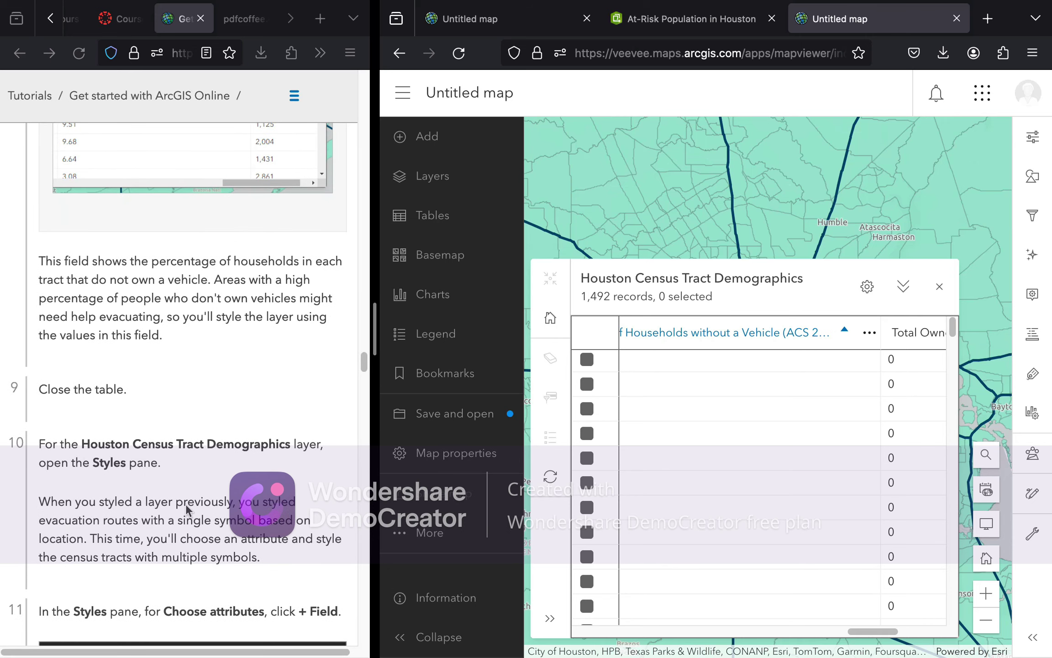
# Check the Percent of Households without a Vehicle column once more and close the Houston Census Tract Demographics attribute table
pyautogui.hscroll(-2, 761, 405)
pyautogui.hscroll(-1, 759, 403)
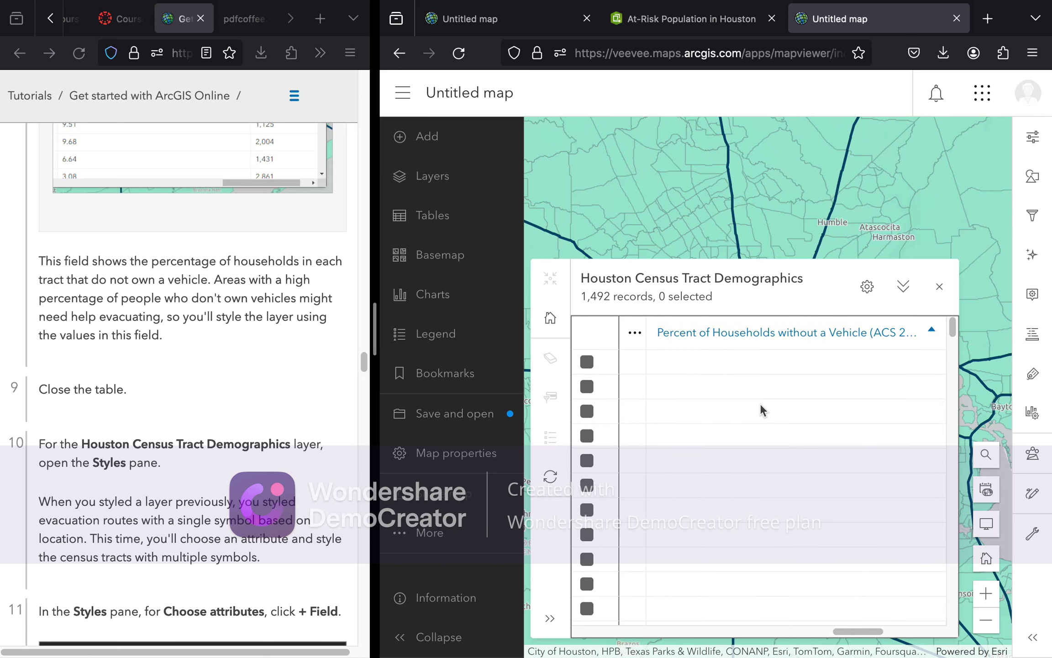
pyautogui.hscroll(1, 760, 402)
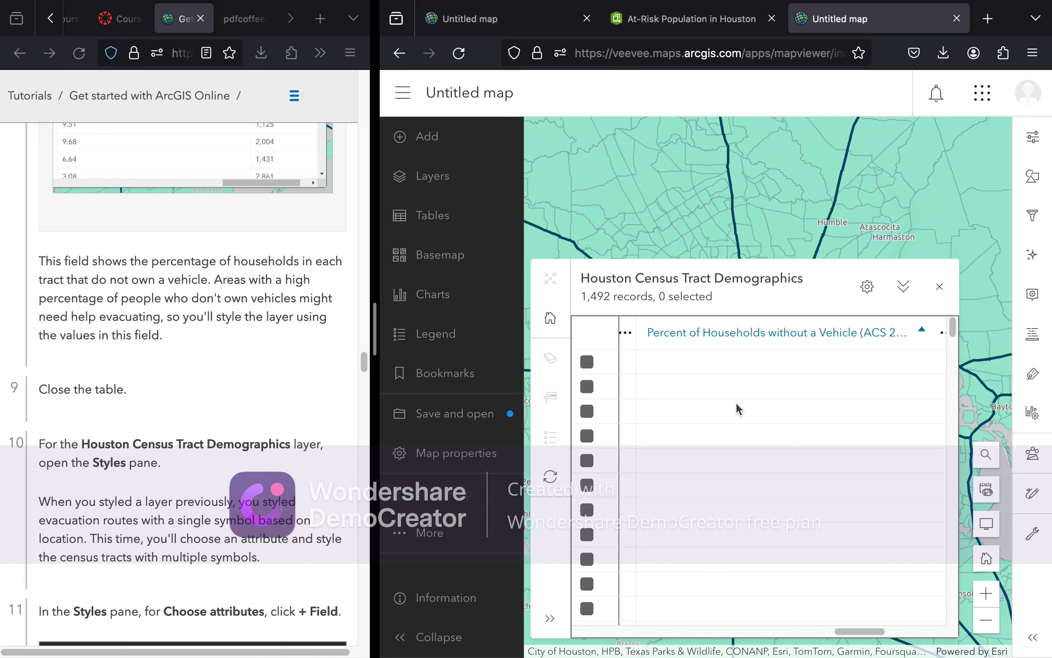
pyautogui.click(940, 287)
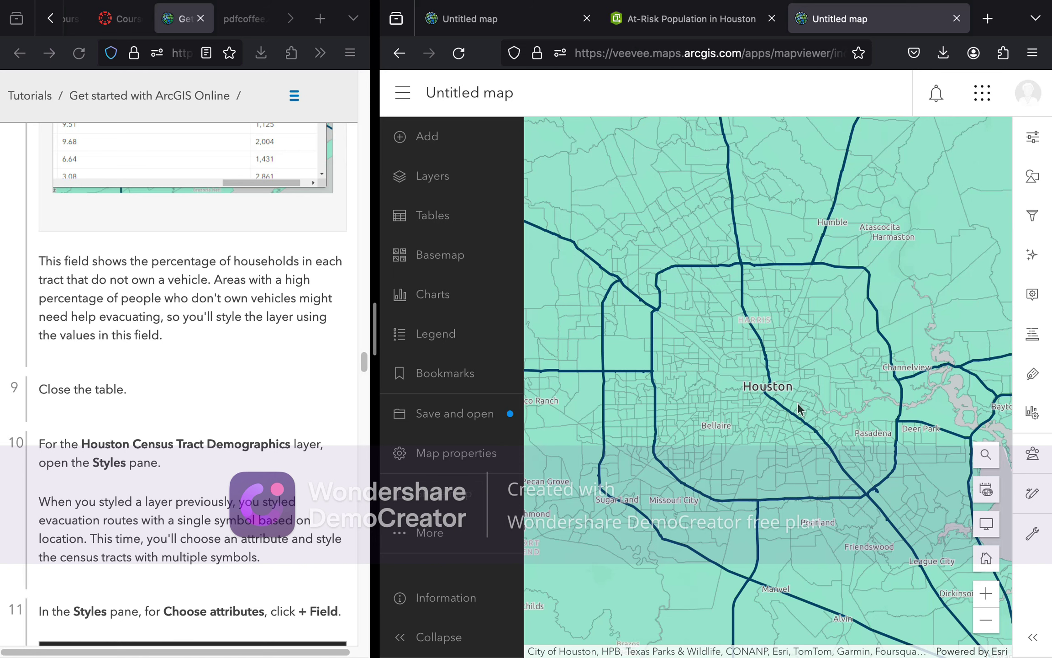
# Open the style settings for the Houston Census Tract Demographics layer and close the layer list
pyautogui.scroll(-3, 265, 437)
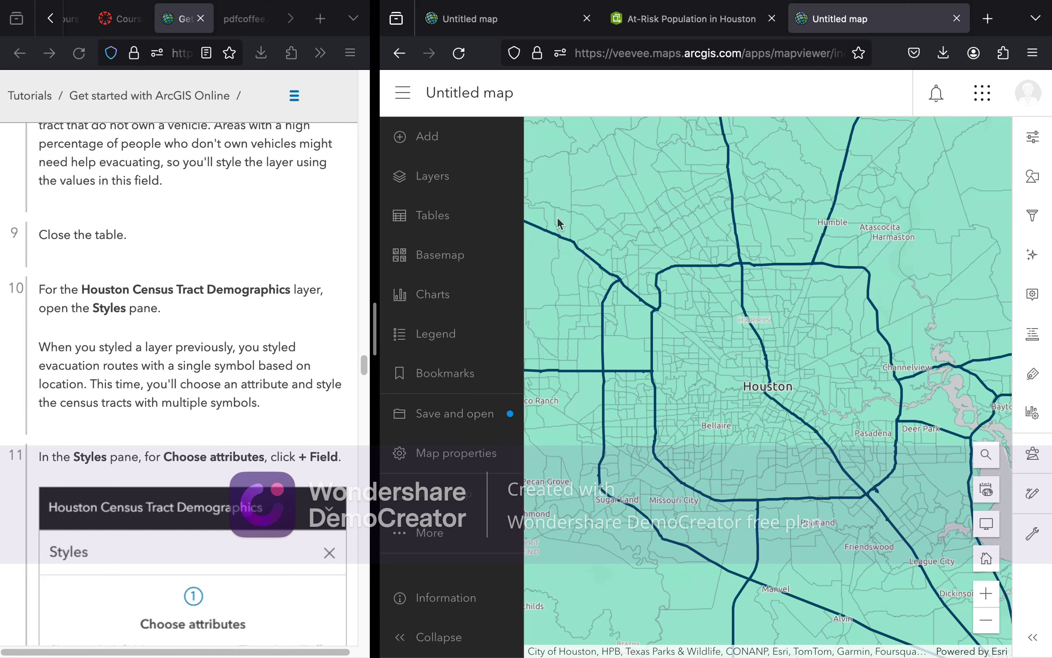
pyautogui.click(468, 182)
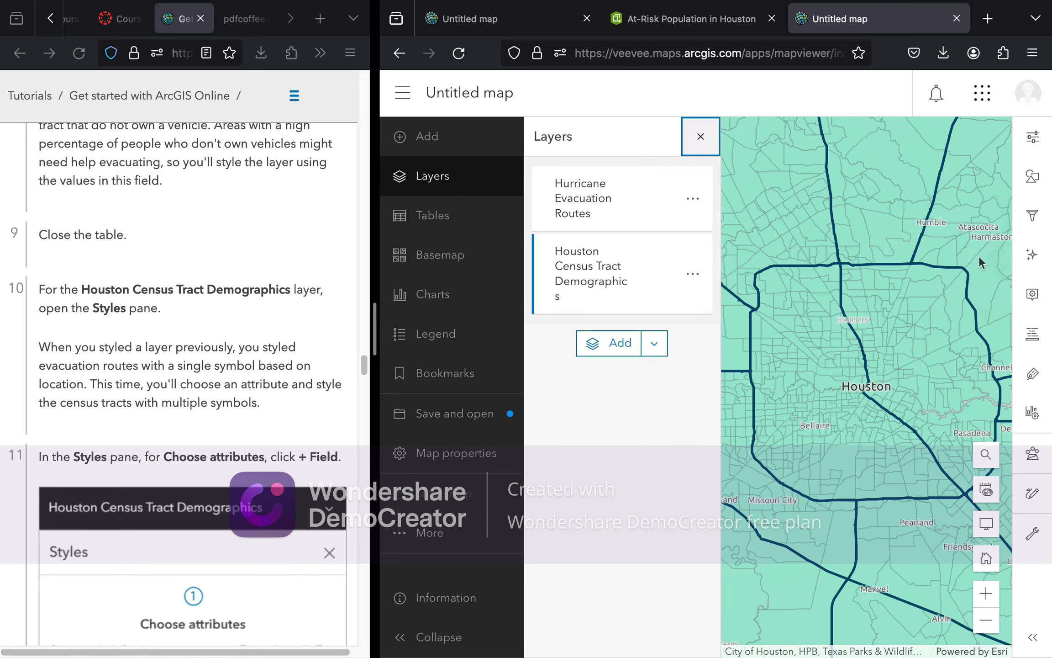
pyautogui.click(629, 285)
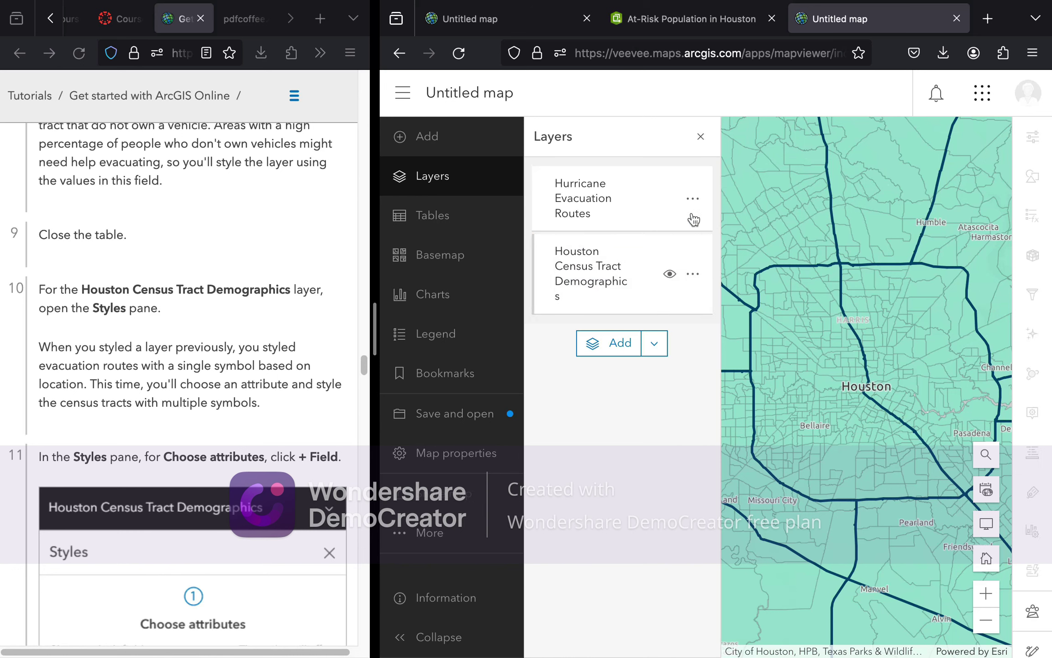
pyautogui.click(639, 261)
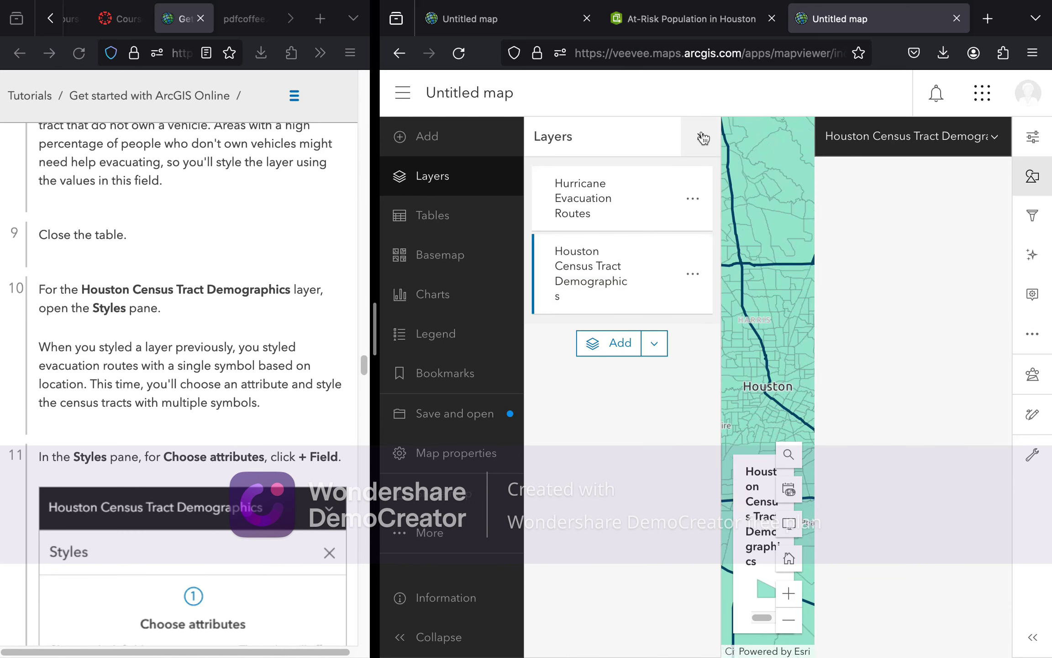
pyautogui.click(702, 137)
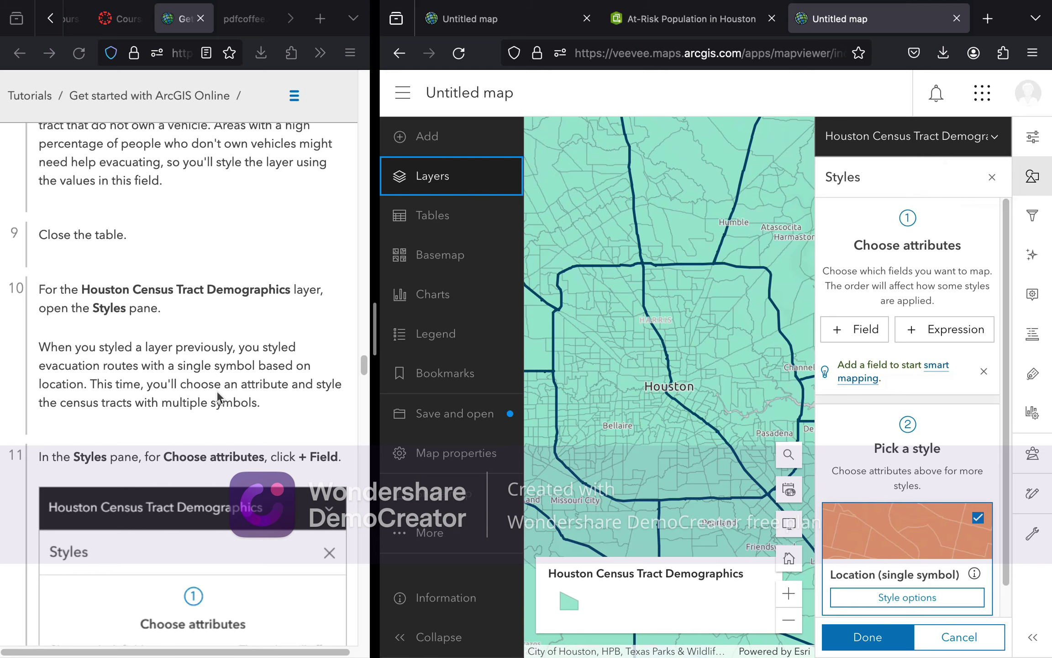
# Read the tutorial's steps 11 and 12 on adding a field under Choose attributes for the census tract layer
pyautogui.scroll(-3, 216, 390)
pyautogui.scroll(-1, 216, 389)
pyautogui.scroll(-1, 216, 390)
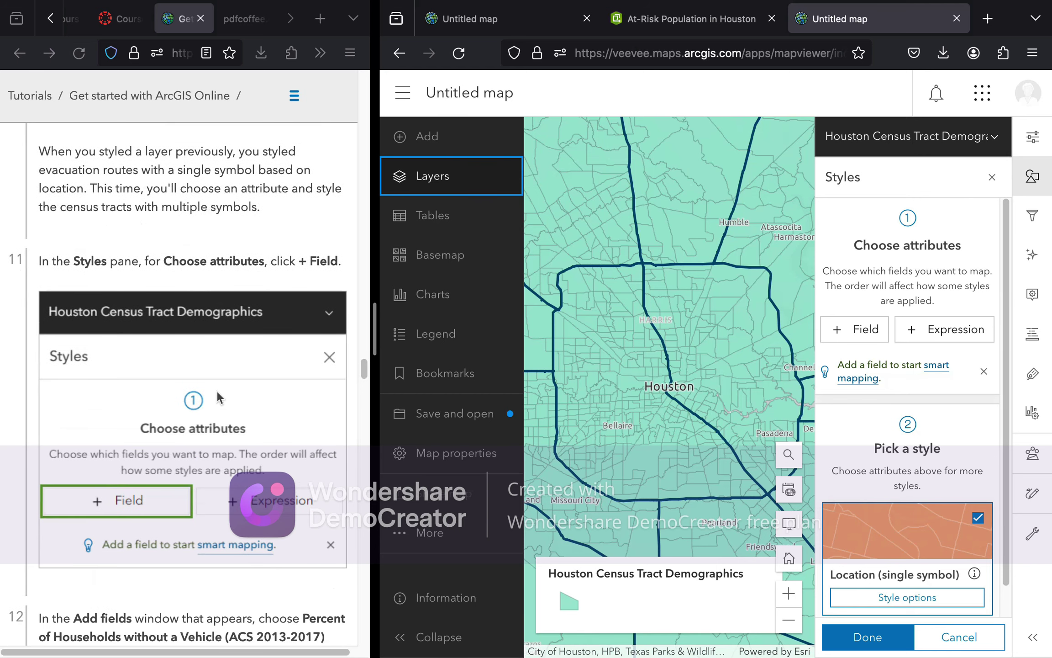
pyautogui.scroll(-1, 217, 395)
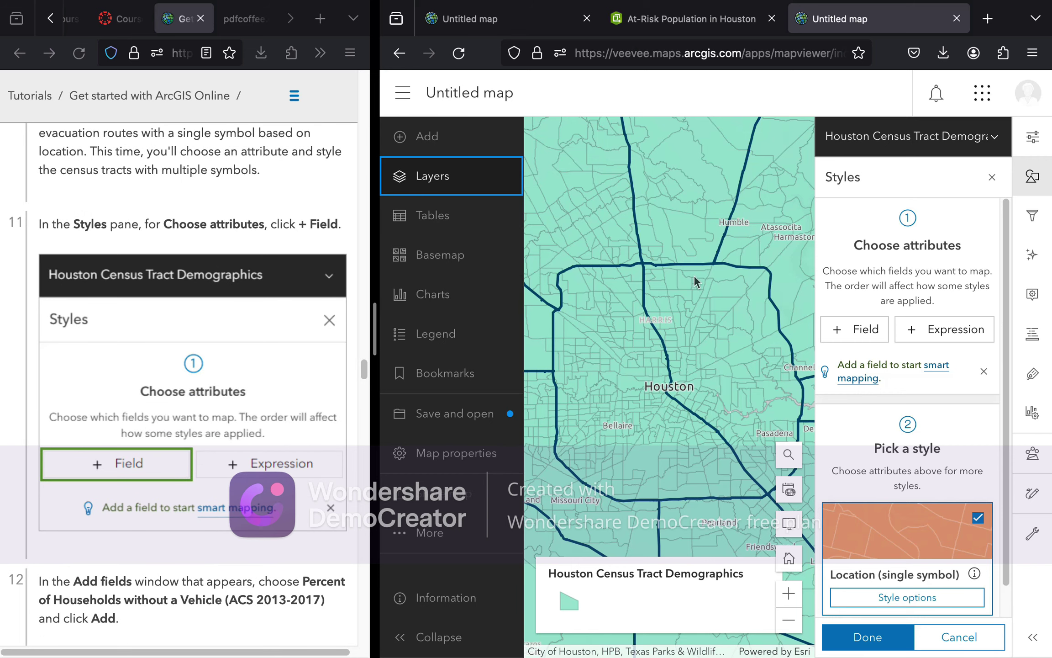
pyautogui.scroll(-2, 305, 376)
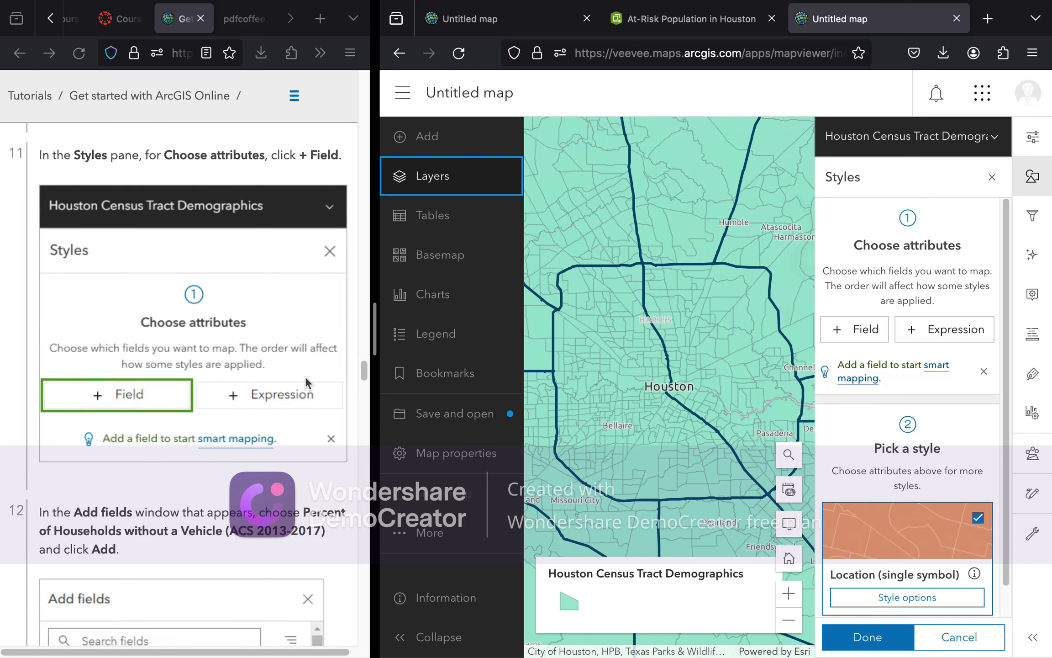
pyautogui.scroll(1, 305, 376)
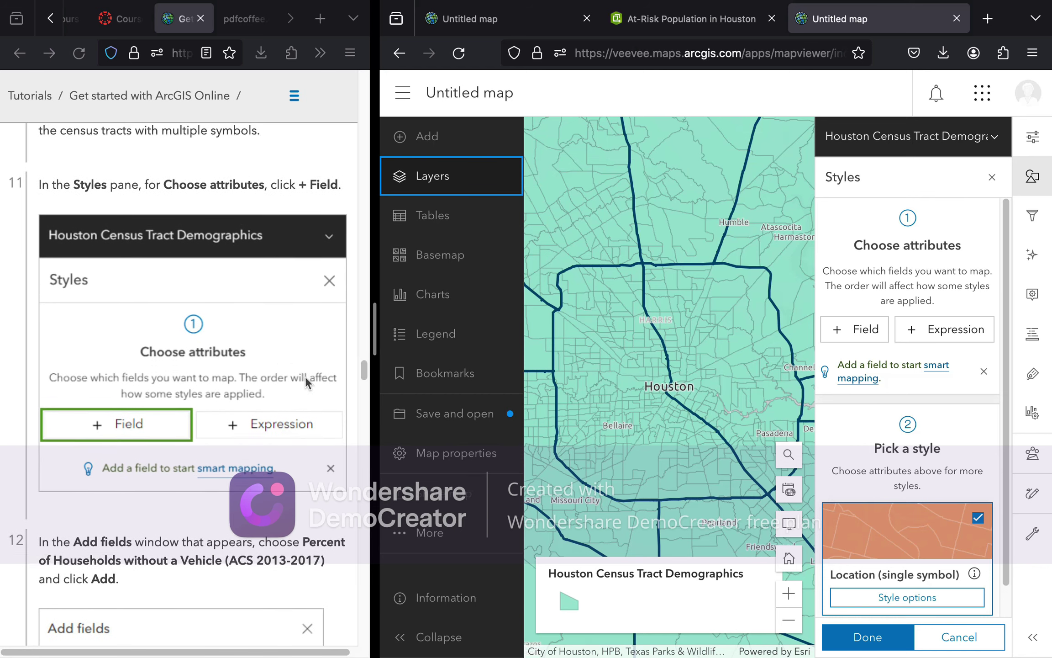
pyautogui.scroll(1, 305, 382)
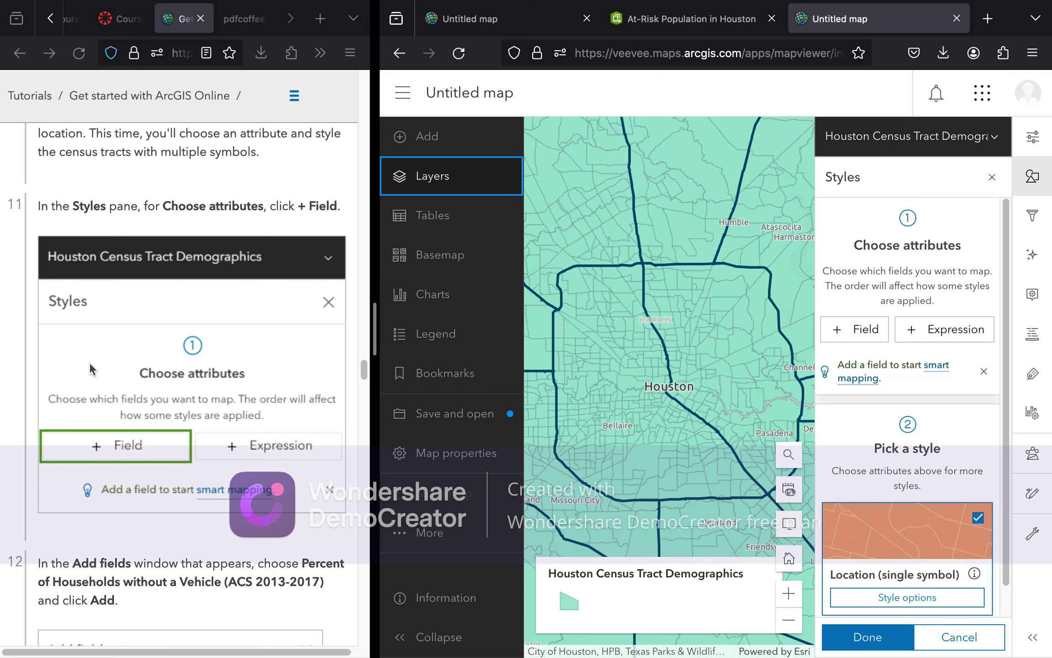
pyautogui.scroll(1, 89, 362)
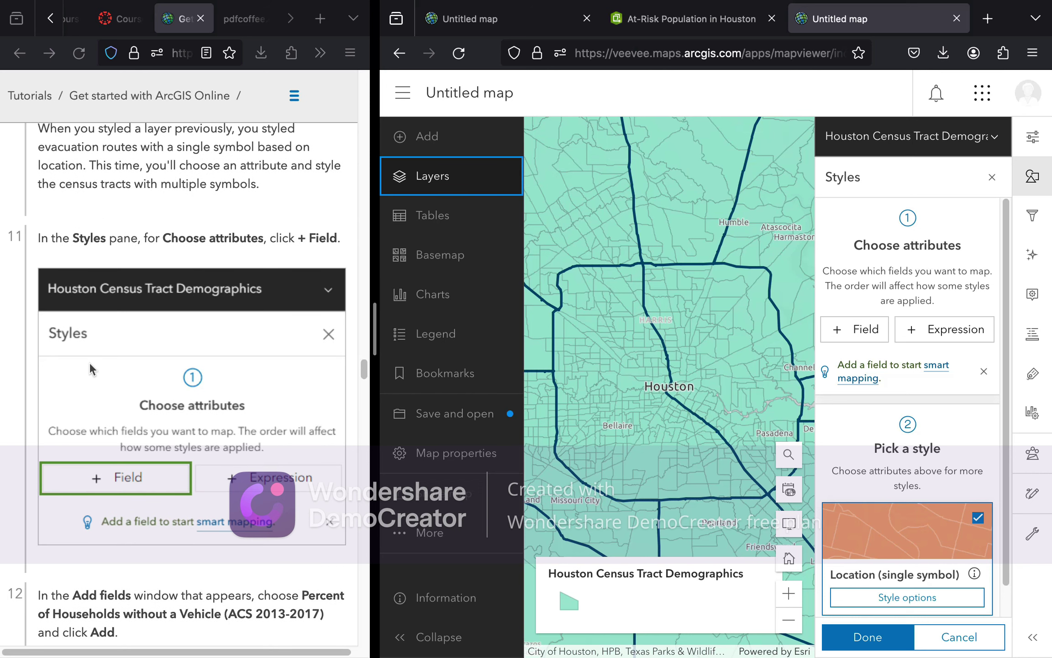
pyautogui.scroll(1, 89, 362)
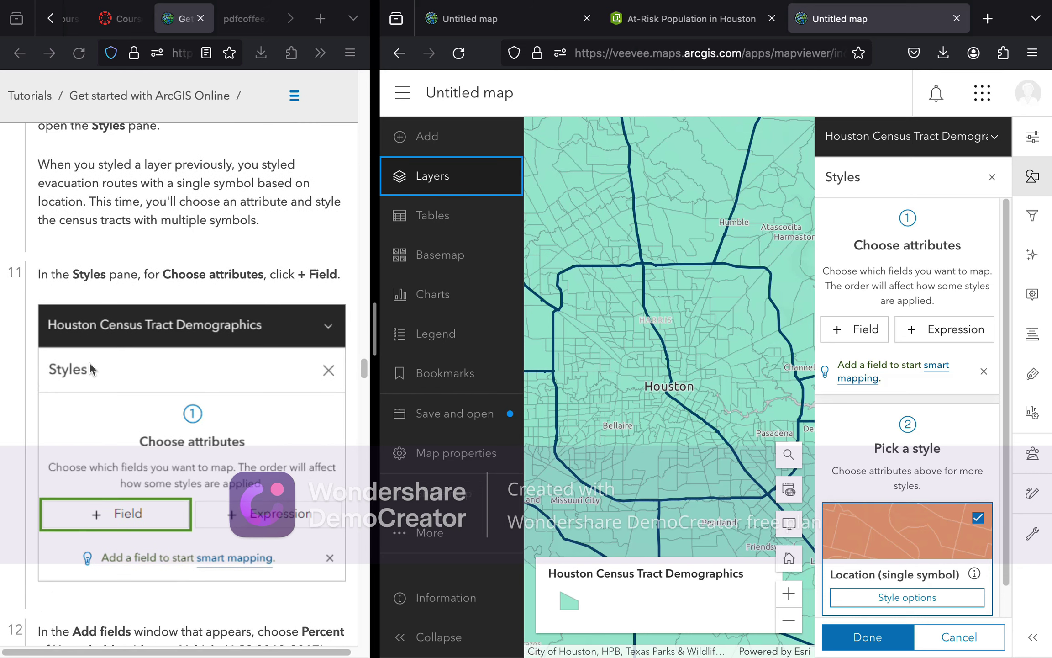
pyautogui.scroll(-3, 88, 362)
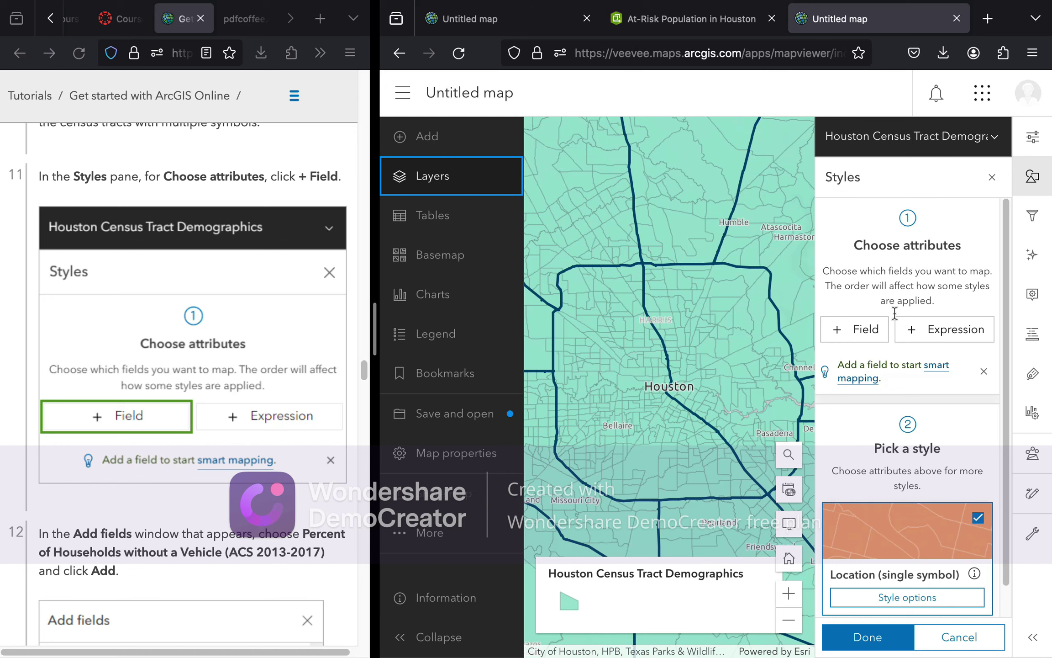
# Add Percent of Households without a Vehicle (ACS 2013-2017) as the attribute for styling the census tracts
pyautogui.click(860, 335)
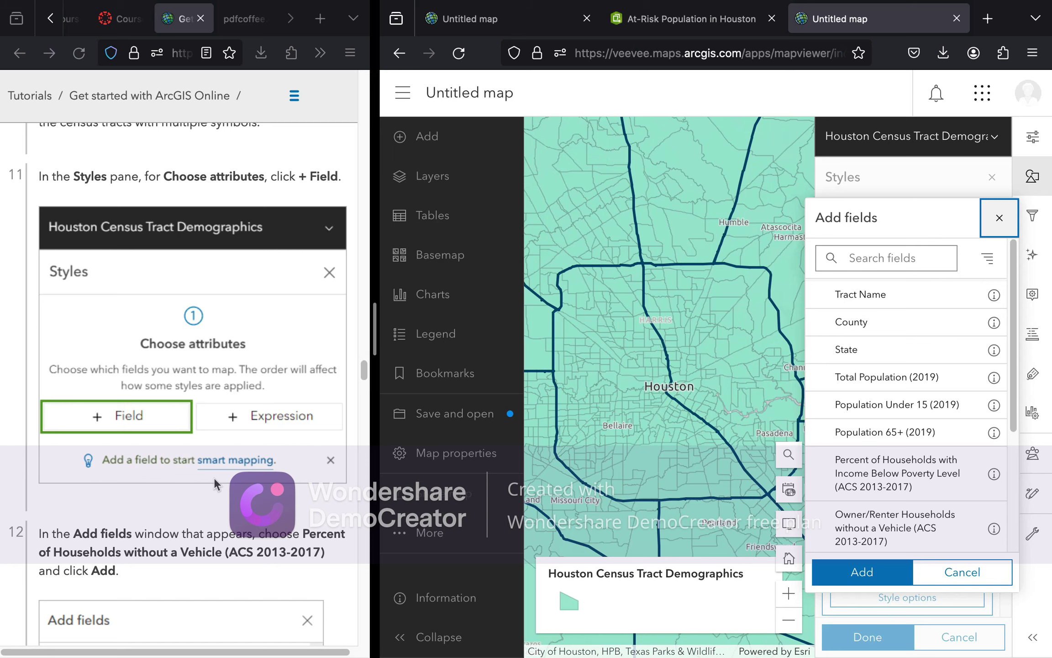
pyautogui.scroll(-3, 214, 477)
pyautogui.scroll(-1, 191, 465)
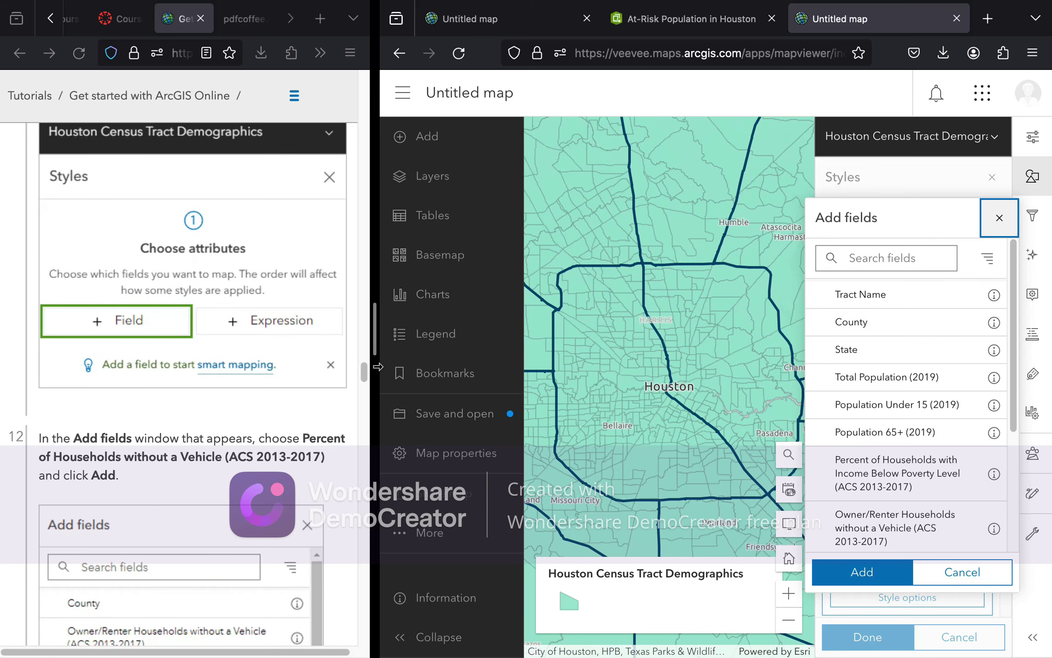
pyautogui.scroll(-2, 906, 336)
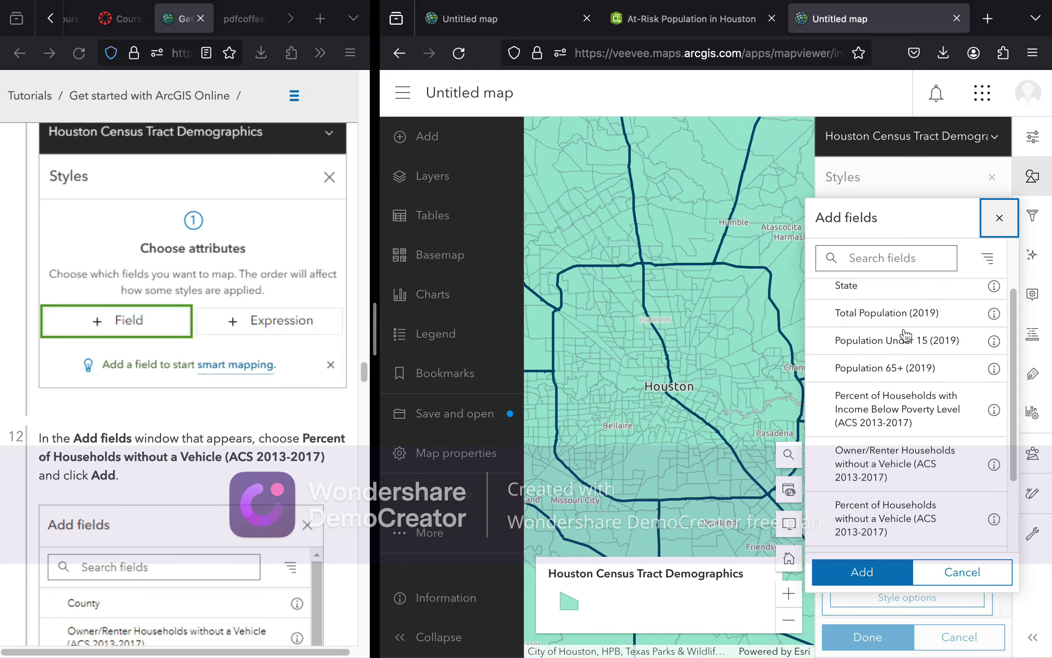
pyautogui.scroll(-2, 906, 336)
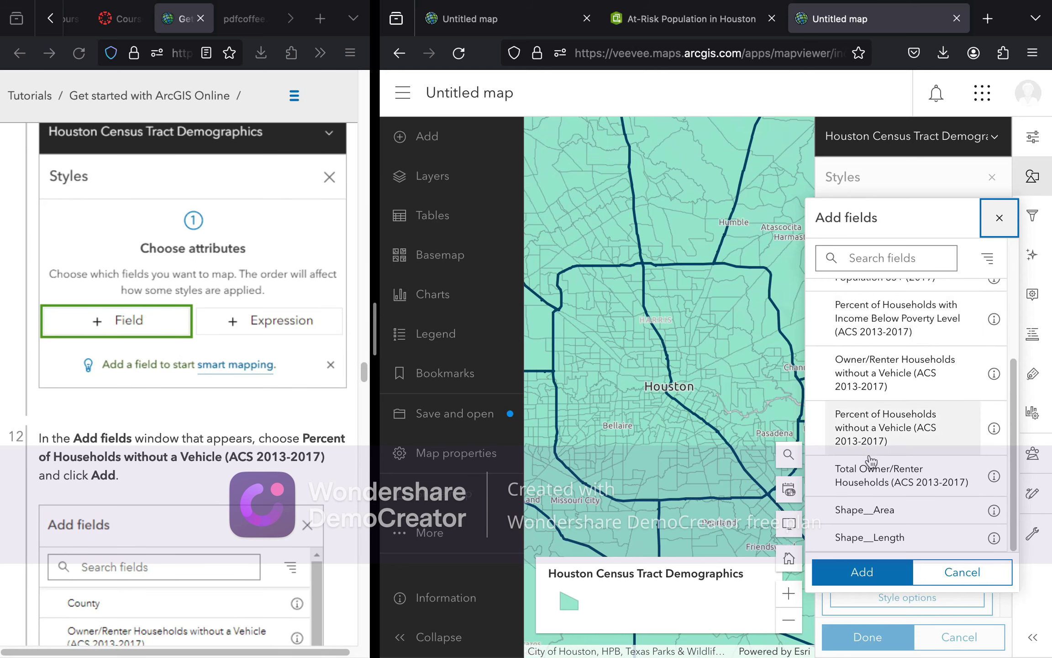
pyautogui.click(900, 435)
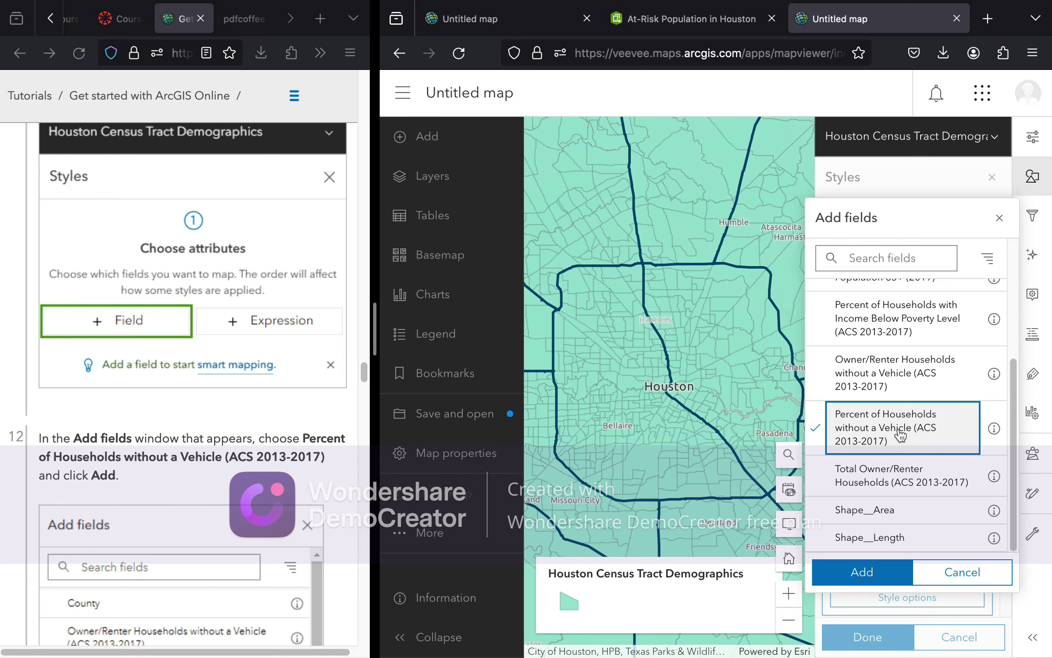
pyautogui.scroll(-2, 110, 511)
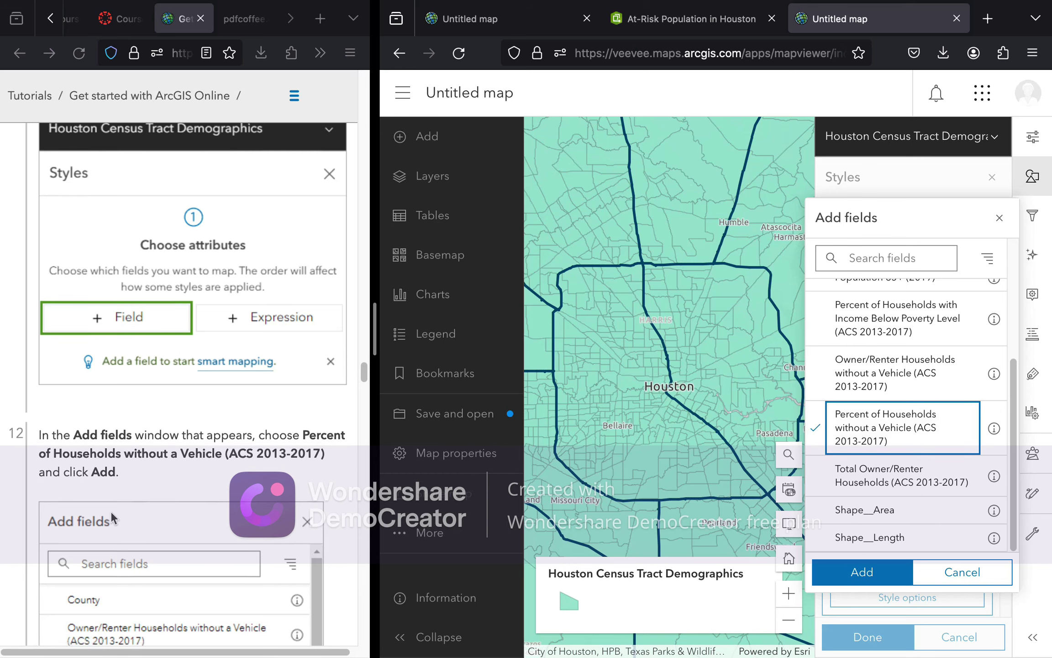
pyautogui.scroll(-7, 110, 510)
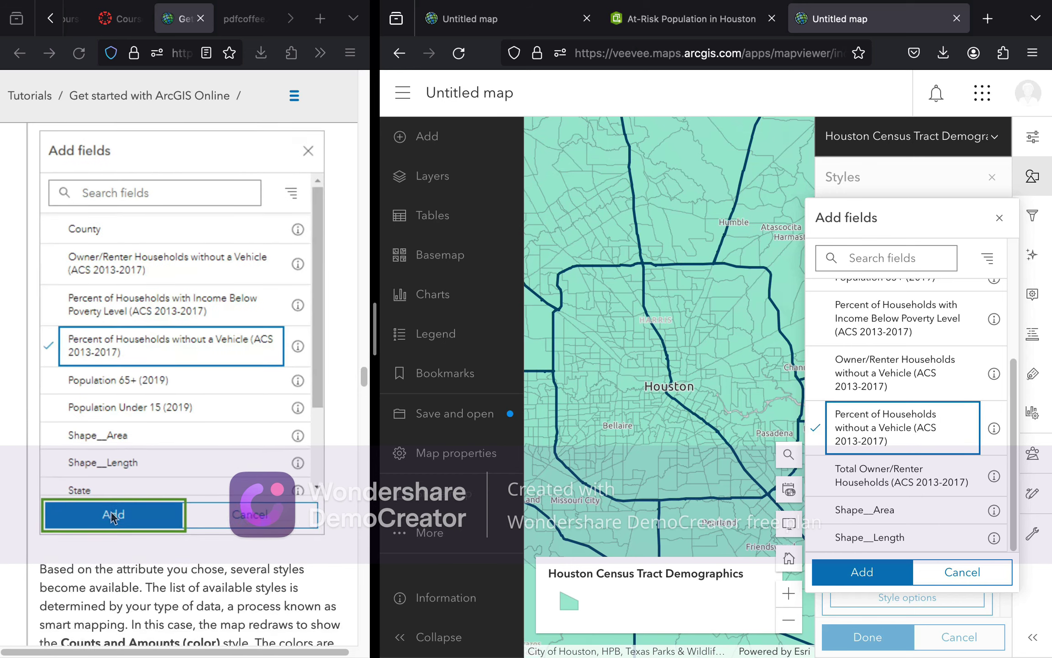
pyautogui.click(862, 570)
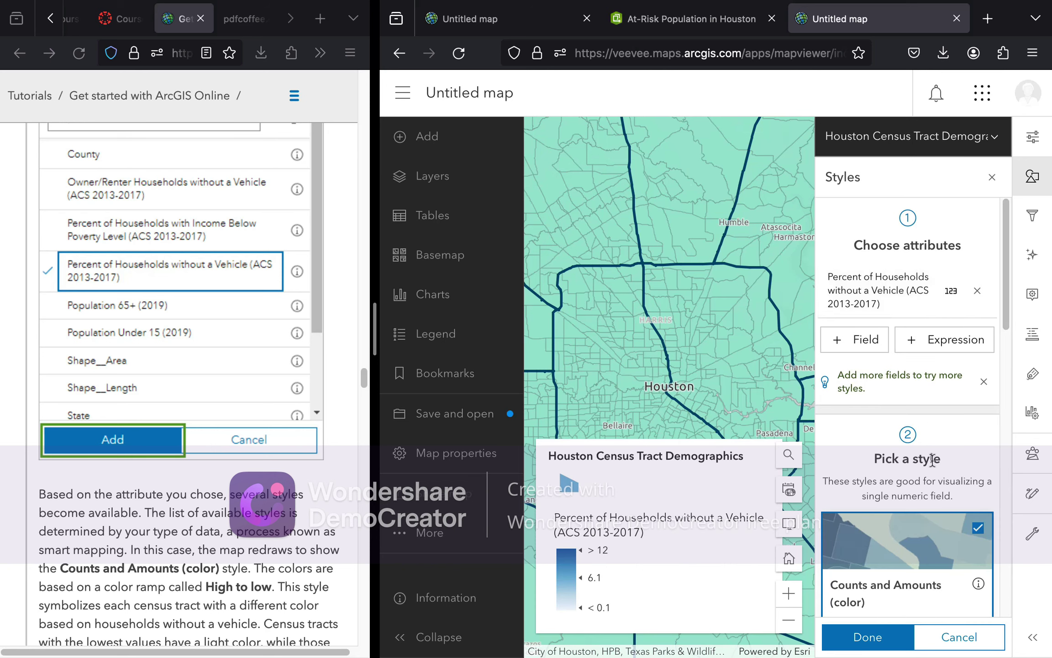
# Look over the styles offered for the no-vehicle field, including Counts and Amounts (color) with its High to low theme
pyautogui.scroll(-2, 935, 460)
pyautogui.scroll(-5, 934, 466)
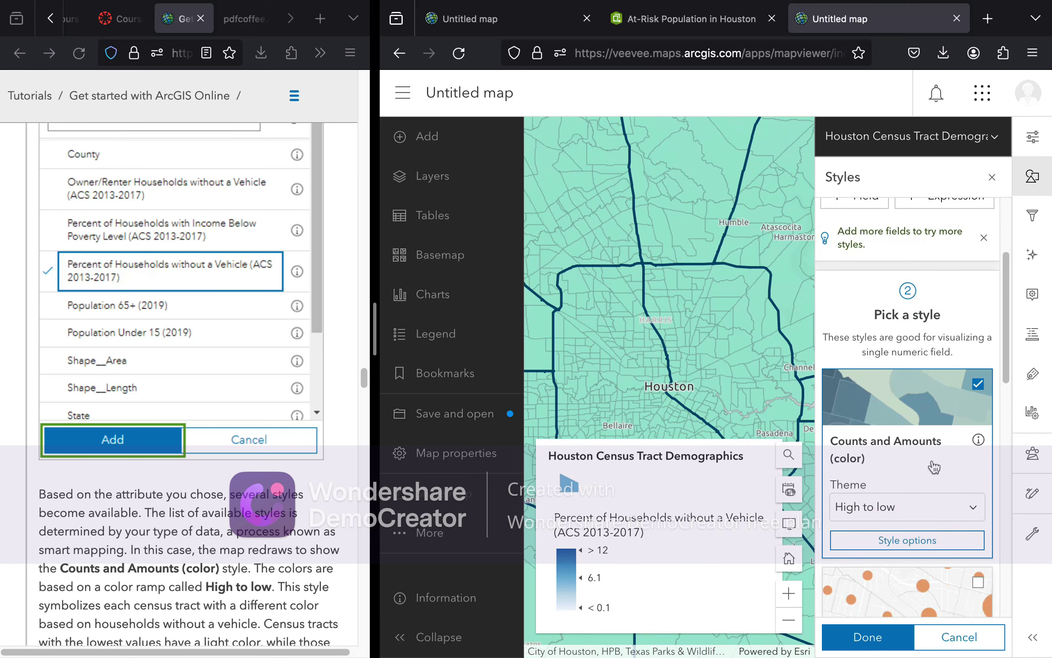
pyautogui.scroll(-10, 934, 466)
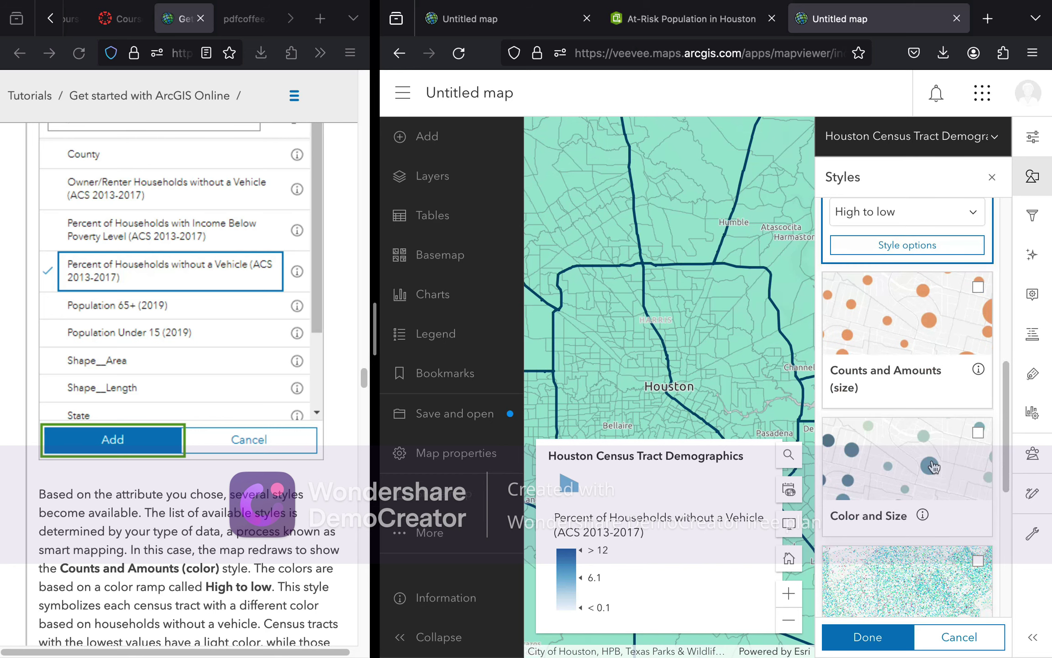
pyautogui.scroll(12, 934, 464)
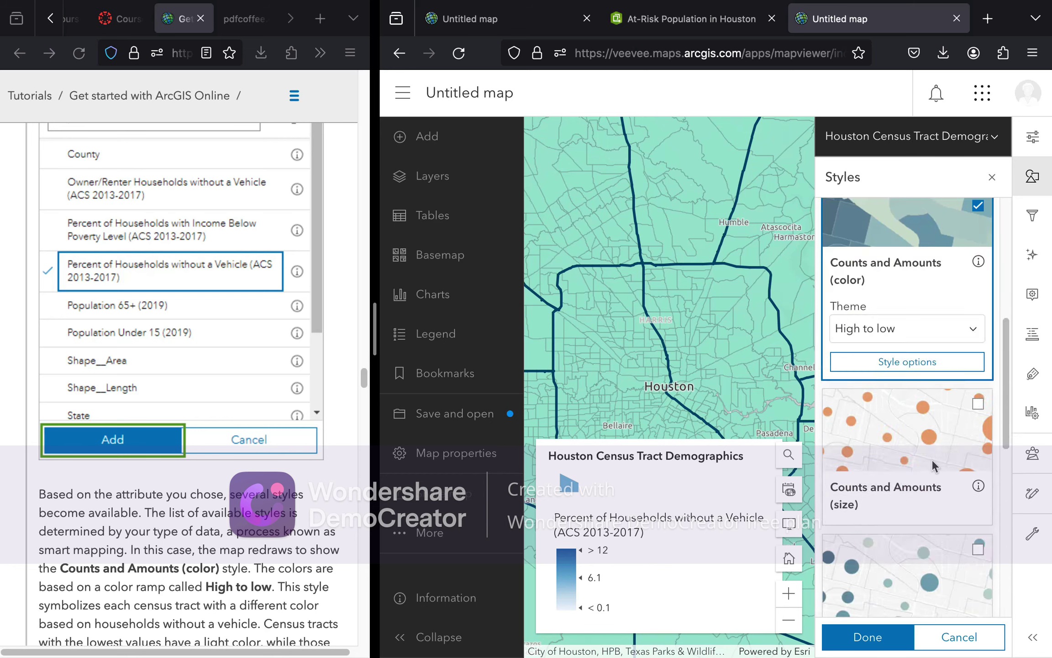
pyautogui.scroll(-3, 931, 458)
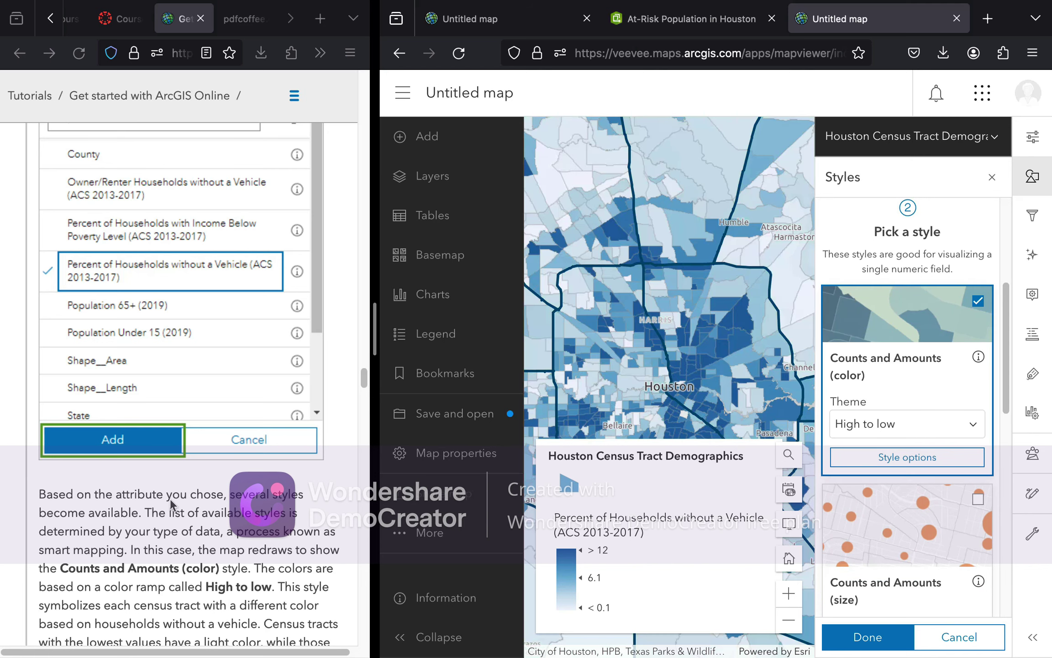
# Read the tutorial's explanation of the Counts and Amounts (color) style and compare its example map with the restyled census tracts
pyautogui.scroll(-4, 196, 525)
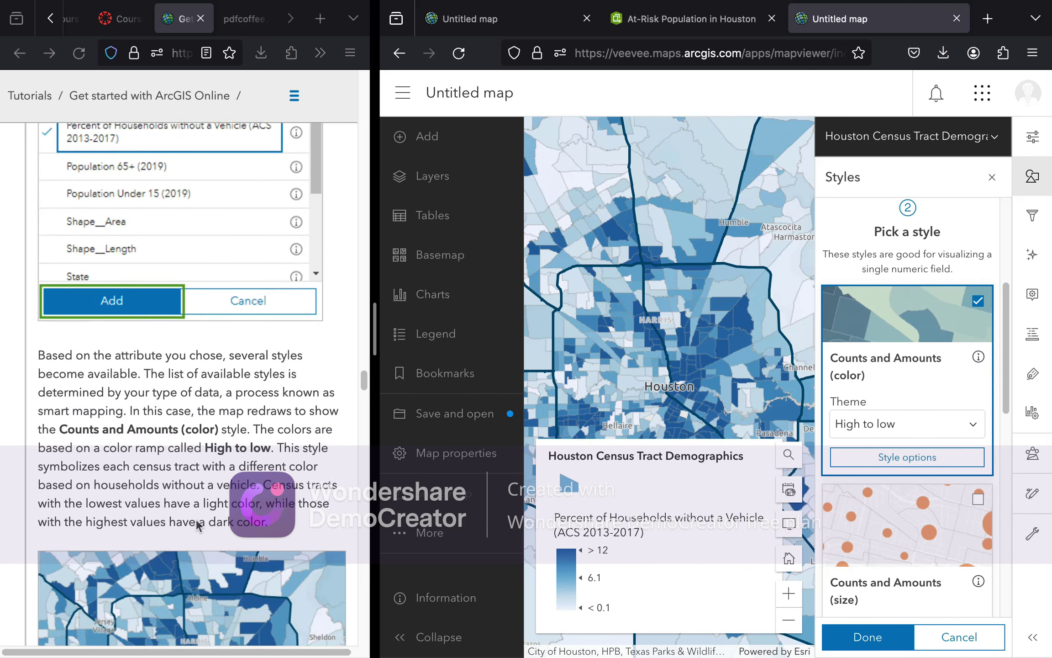
pyautogui.scroll(-2, 196, 525)
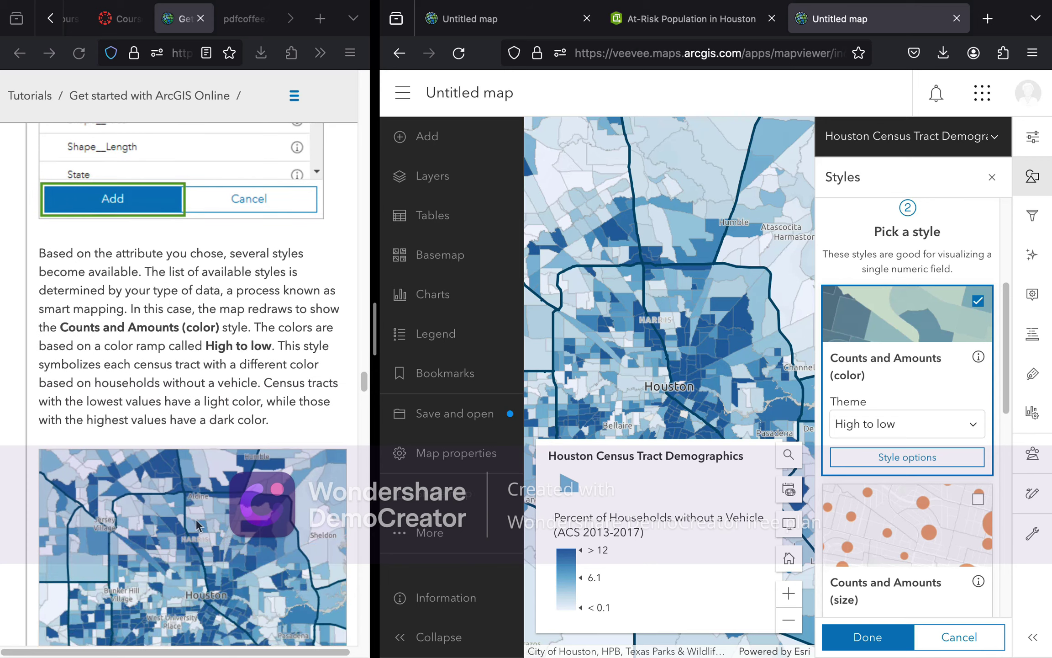
pyautogui.scroll(-3, 197, 526)
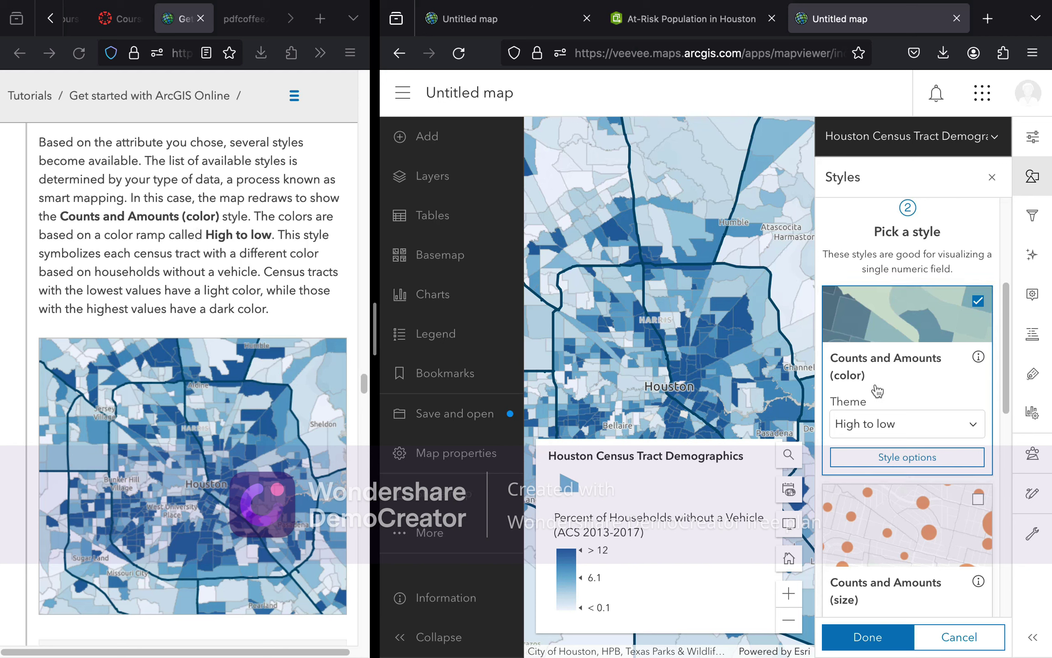
pyautogui.scroll(-2, 194, 368)
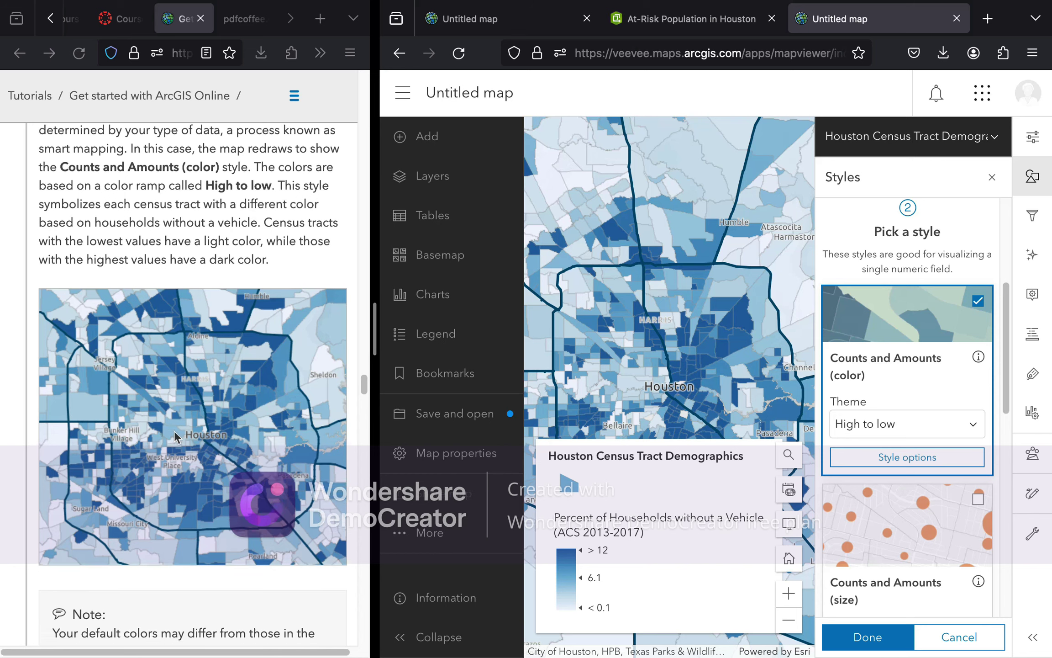
pyautogui.scroll(-2, 175, 438)
pyautogui.scroll(1, 176, 437)
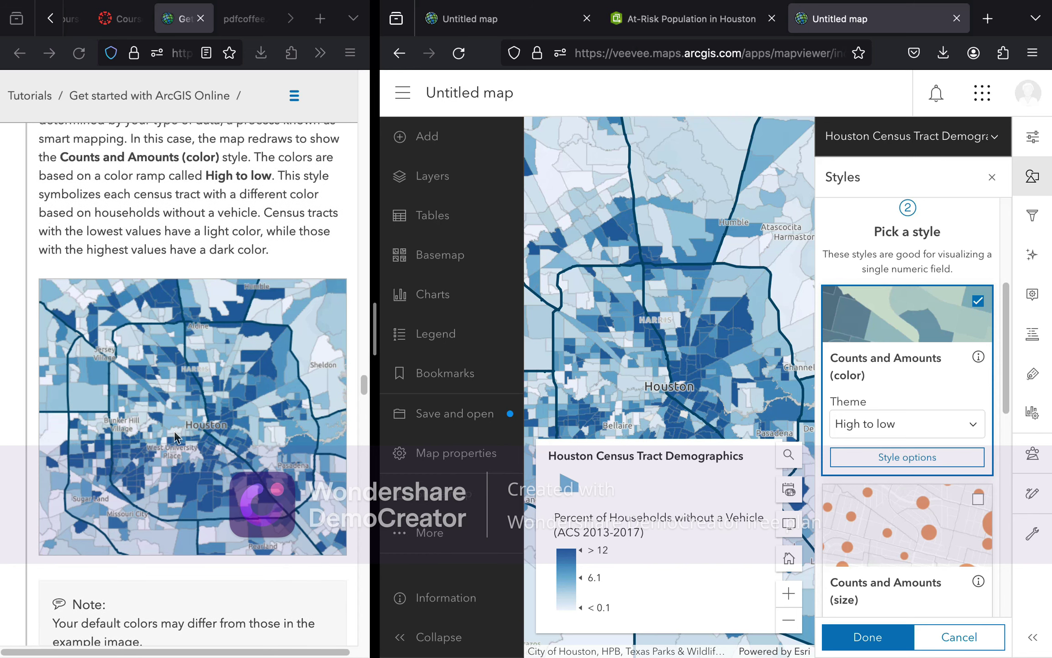
pyautogui.scroll(-2, 175, 437)
pyautogui.scroll(-1, 178, 437)
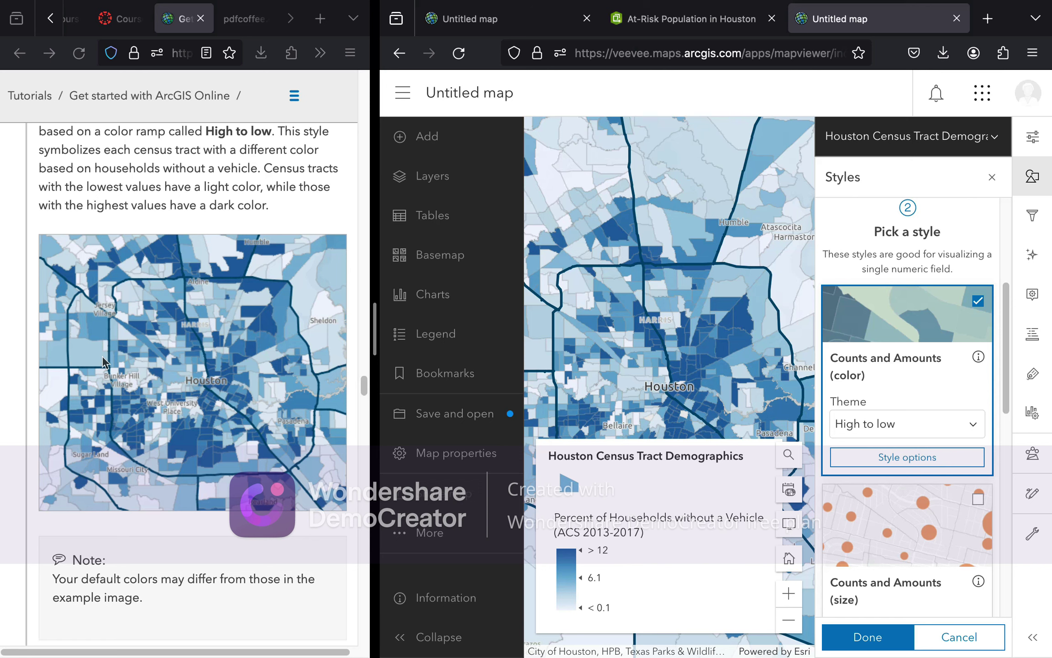
pyautogui.scroll(-2, 102, 358)
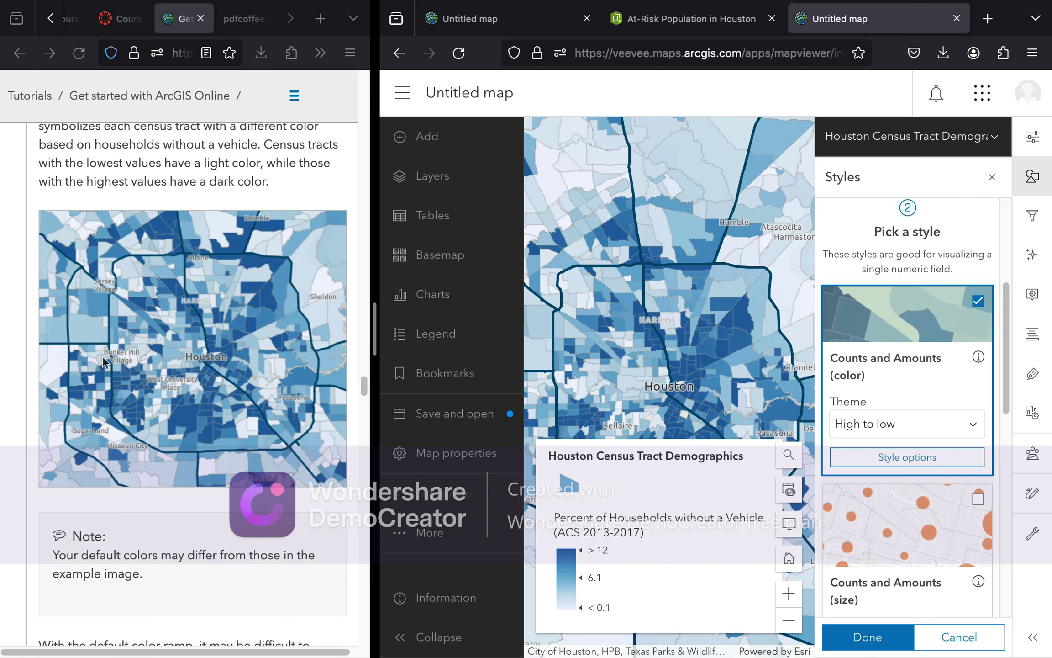
# Follow the tutorial through step 13 and open the style options for Counts and Amounts (color)
pyautogui.scroll(-3, 102, 362)
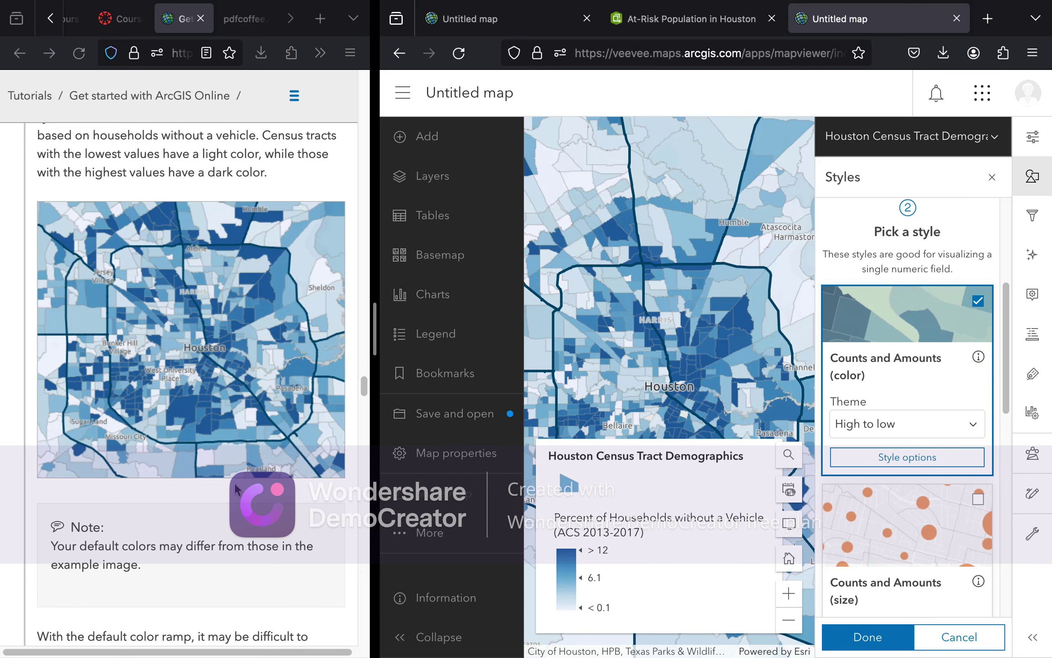
pyautogui.scroll(-5, 235, 488)
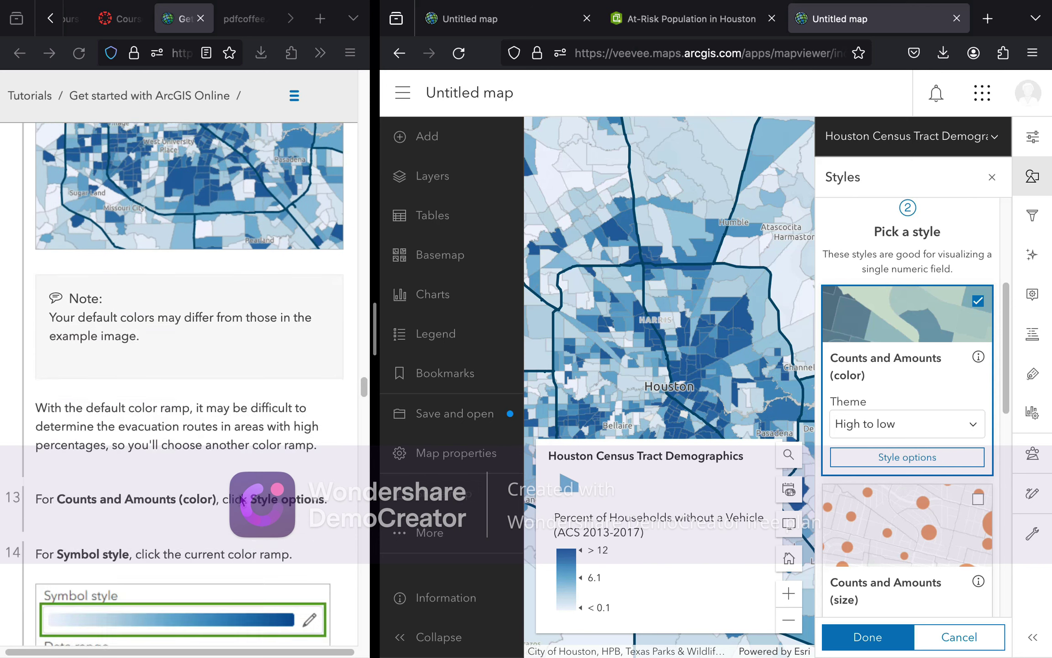
pyautogui.scroll(-4, 242, 500)
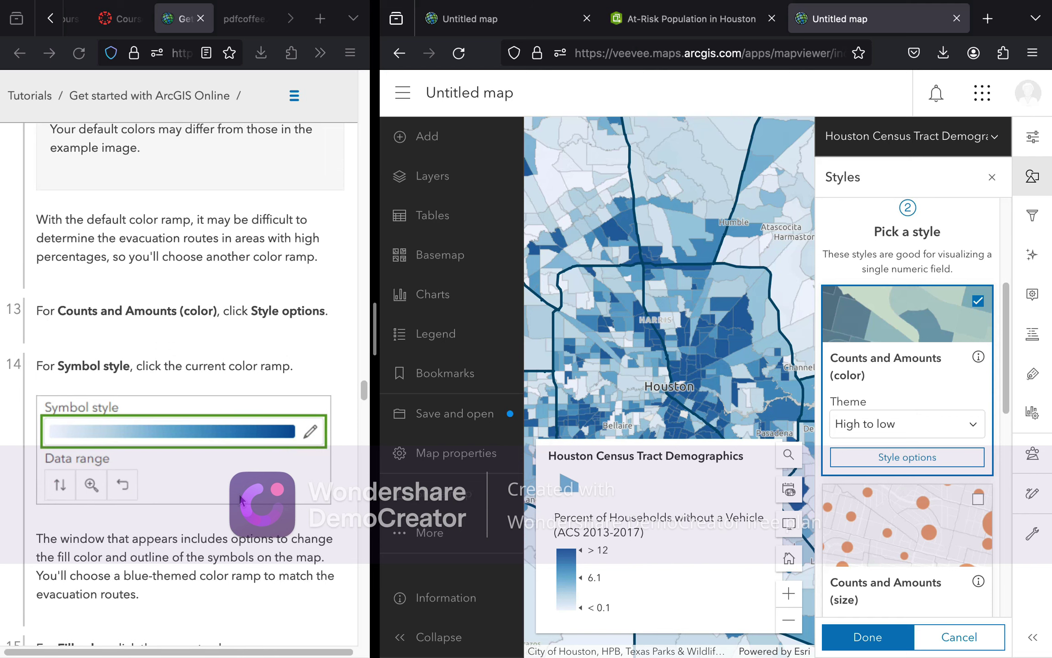
pyautogui.scroll(-2, 241, 501)
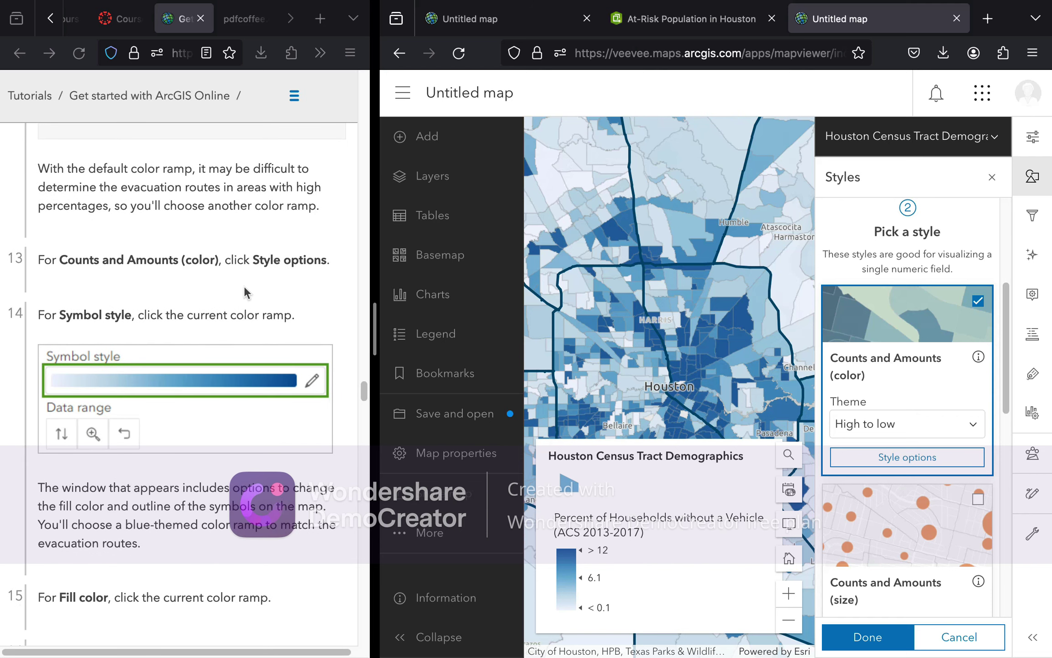
pyautogui.scroll(-1, 245, 292)
pyautogui.scroll(-2, 245, 291)
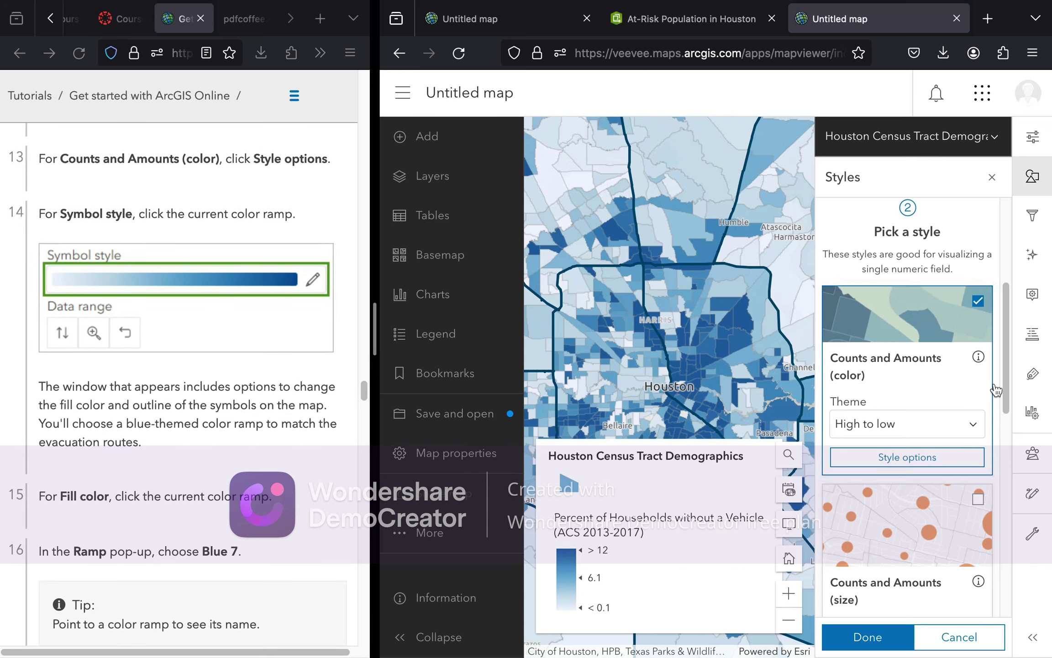
pyautogui.click(916, 459)
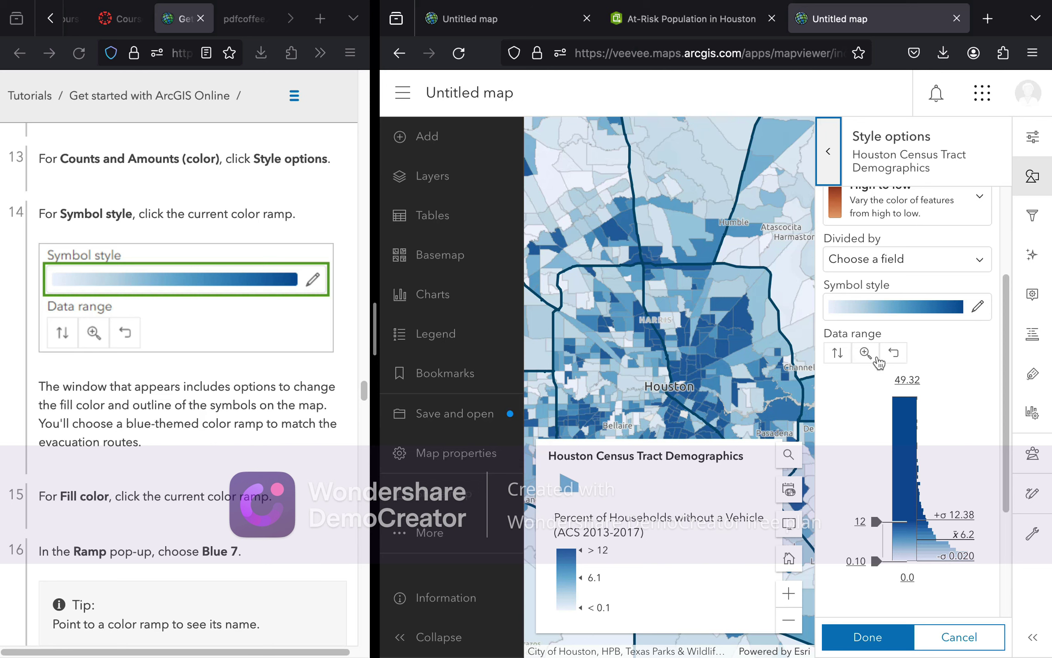
# Set the fill color ramp of the census tract symbols to Blue 7, as in tutorial steps 14 to 16
pyautogui.scroll(-3, 273, 386)
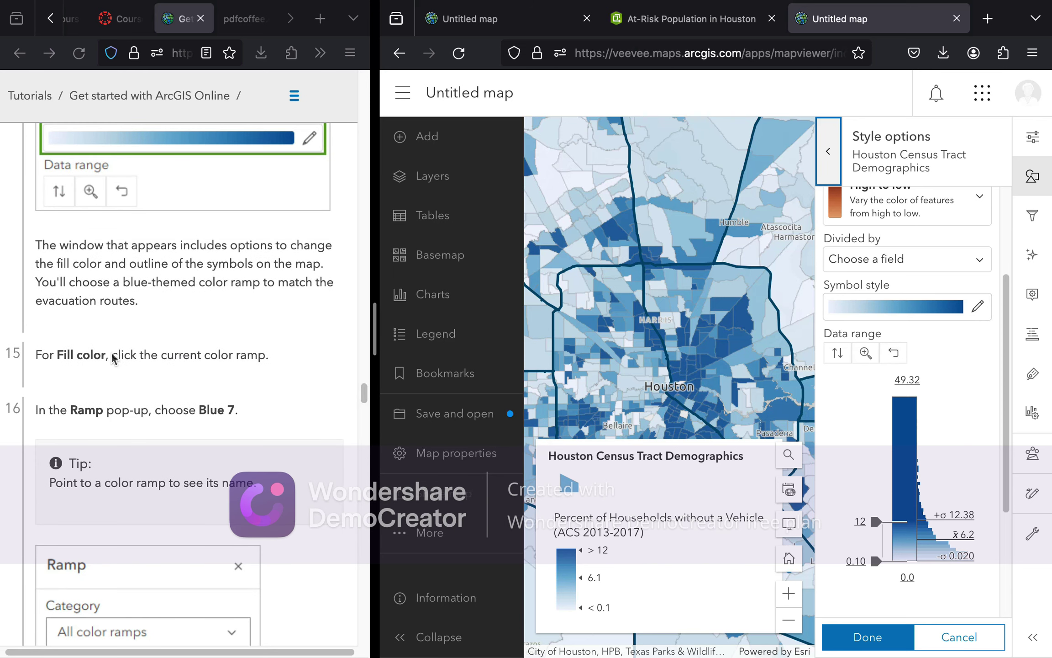
pyautogui.scroll(-2, 171, 334)
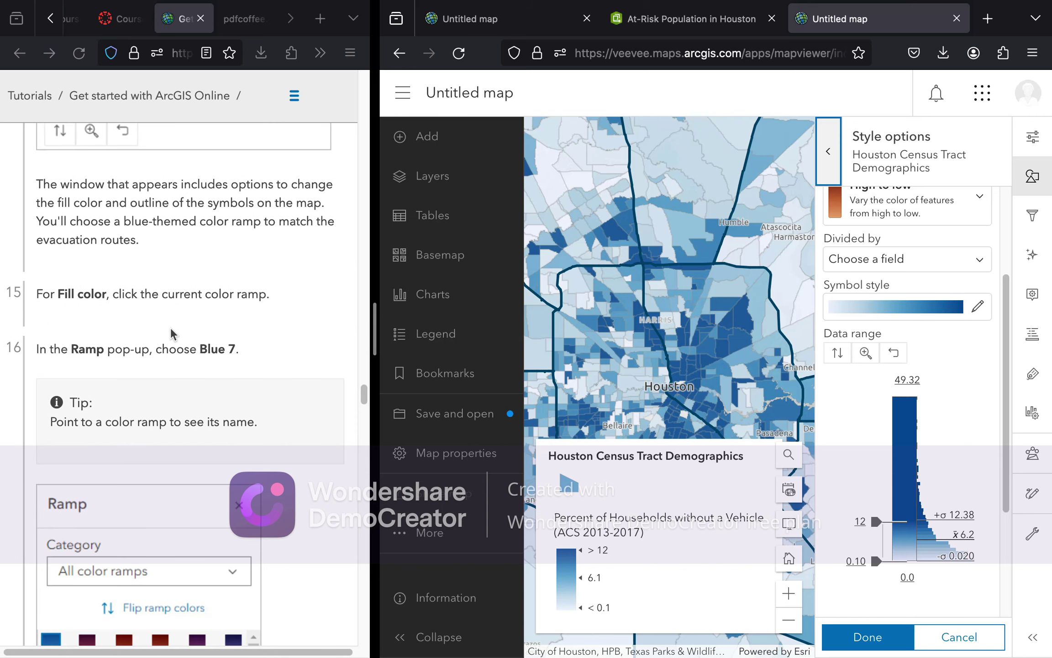
pyautogui.scroll(-1, 171, 333)
pyautogui.scroll(-1, 170, 327)
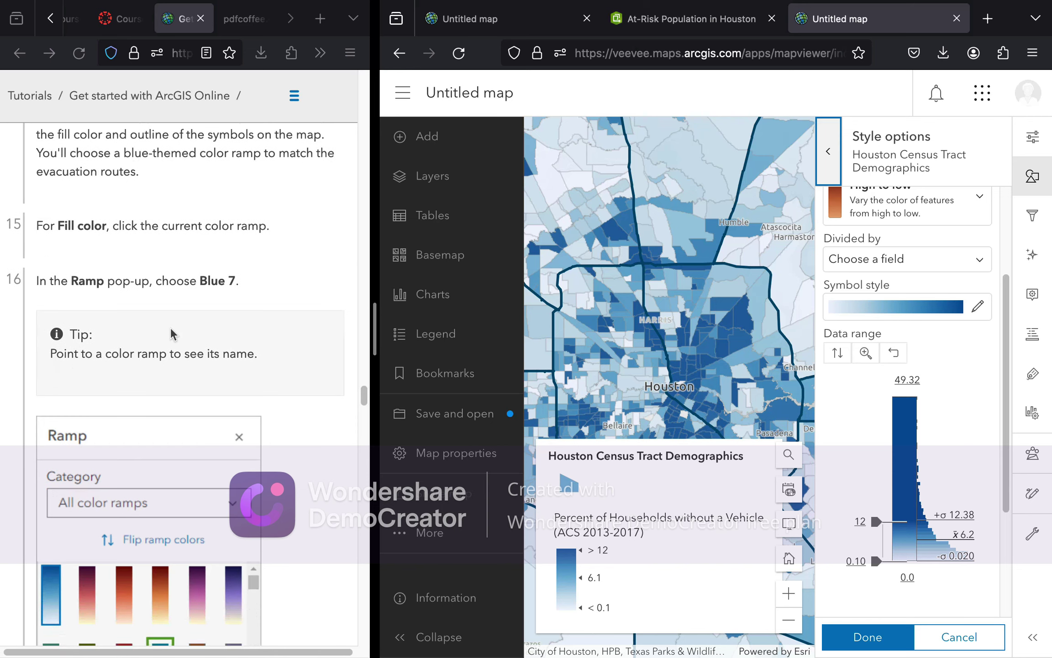
pyautogui.click(977, 315)
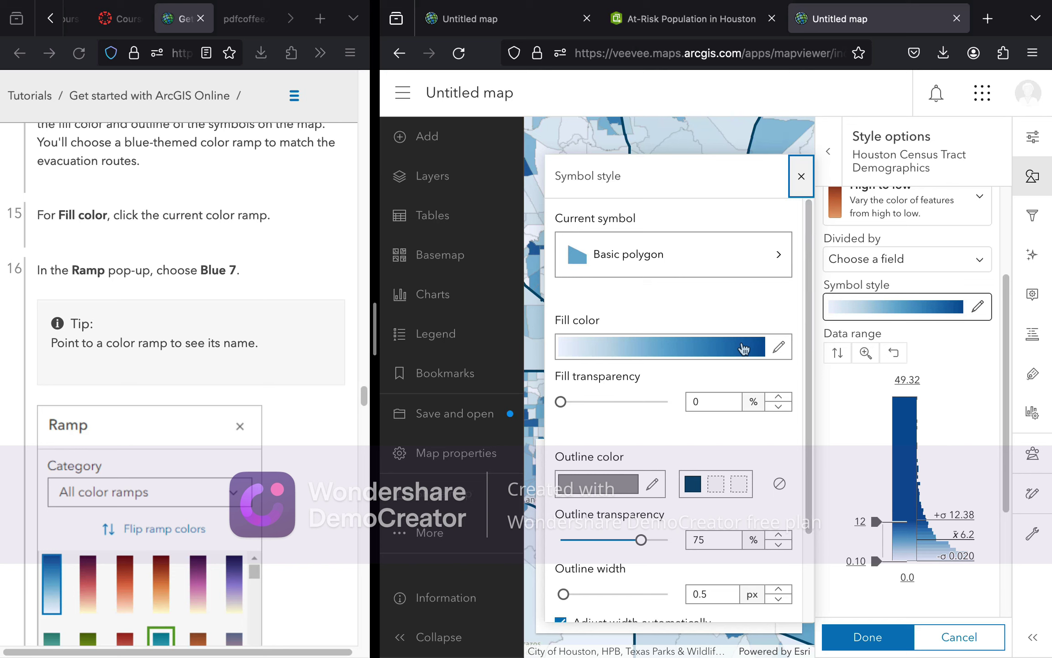
pyautogui.click(779, 348)
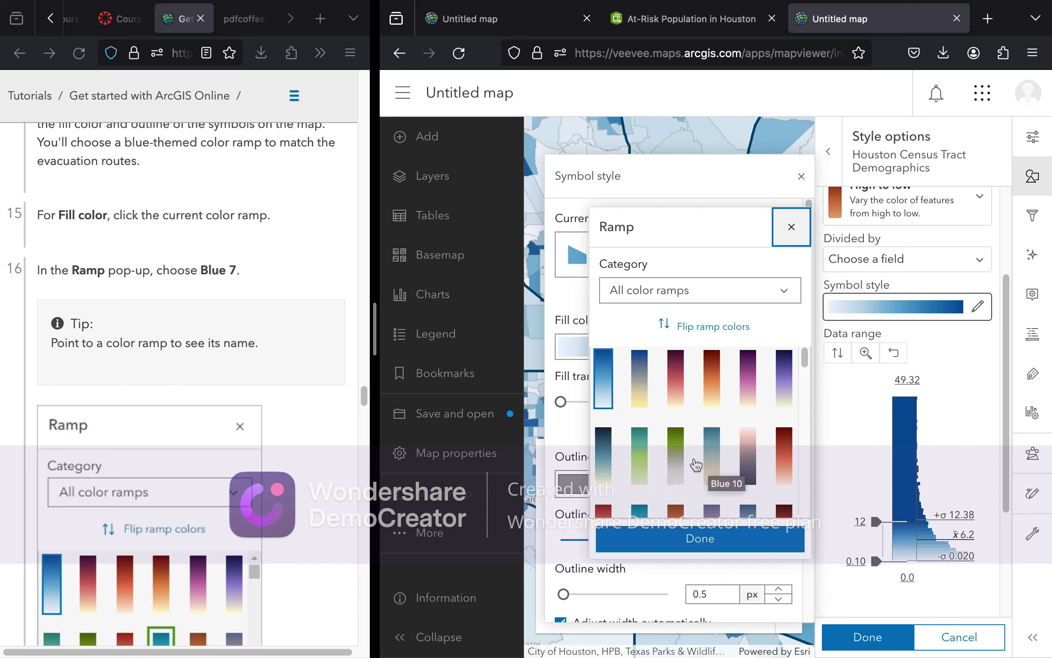
pyautogui.scroll(-2, 676, 464)
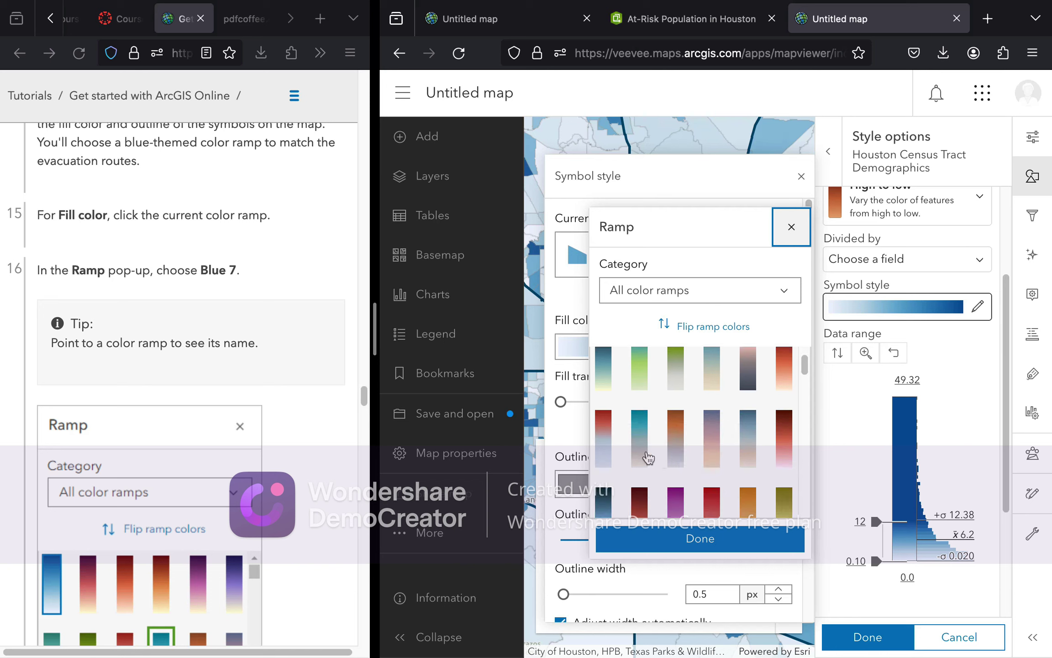
pyautogui.scroll(2, 638, 454)
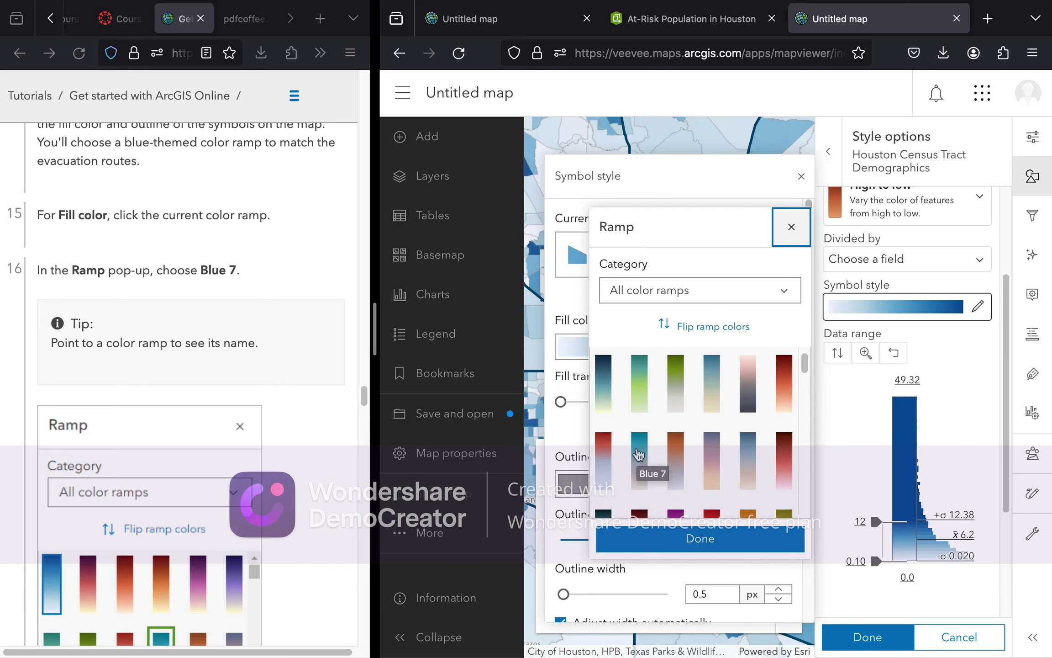
pyautogui.scroll(-2, 639, 455)
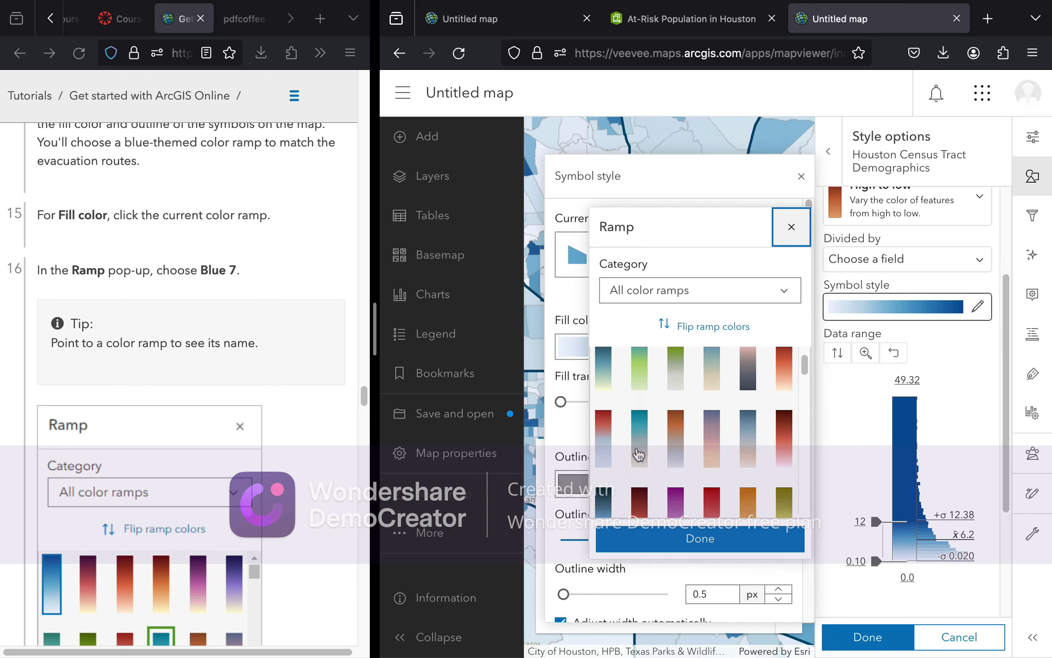
pyautogui.click(638, 456)
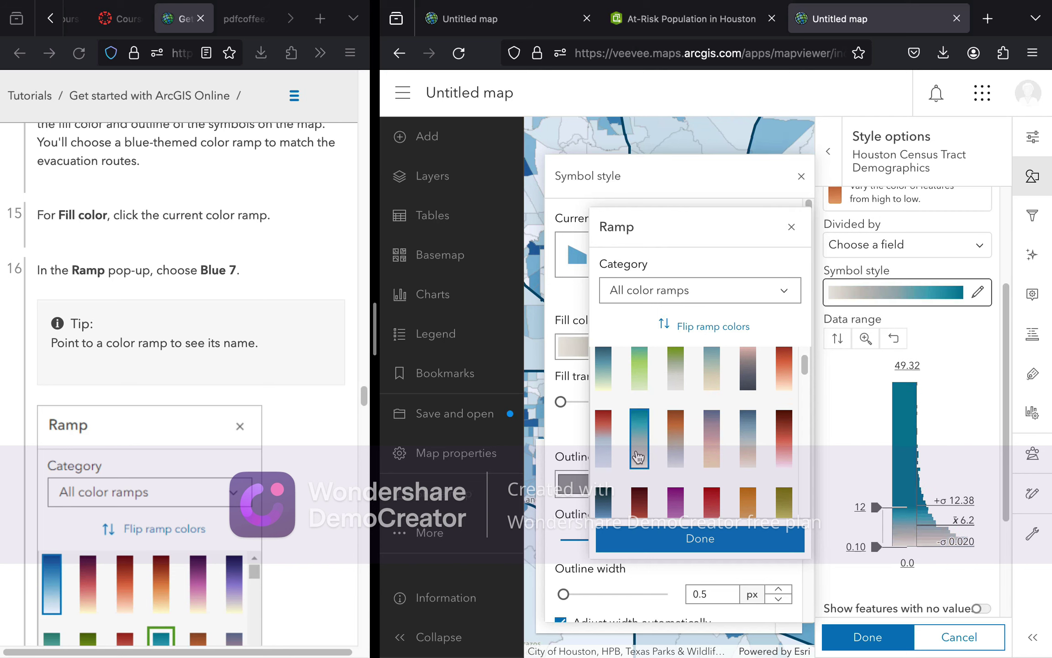
pyautogui.click(791, 227)
# Read the tutorial's explanation of the new color ramp and its steps 17 to 20 on finishing the styling and renaming the layer
pyautogui.scroll(-2, 252, 350)
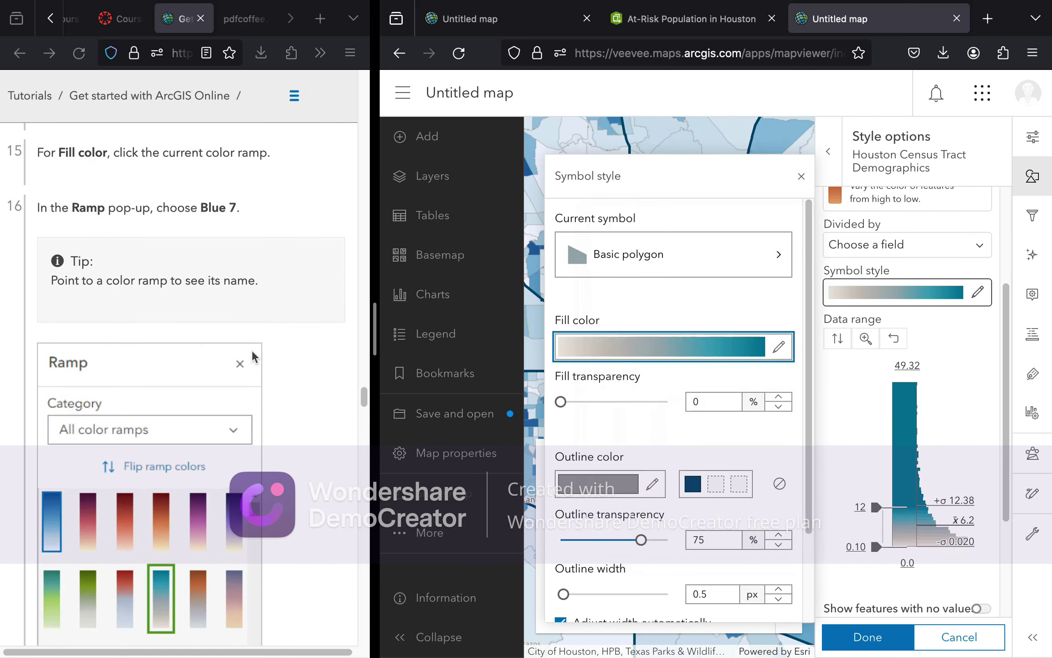
pyautogui.scroll(-9, 251, 350)
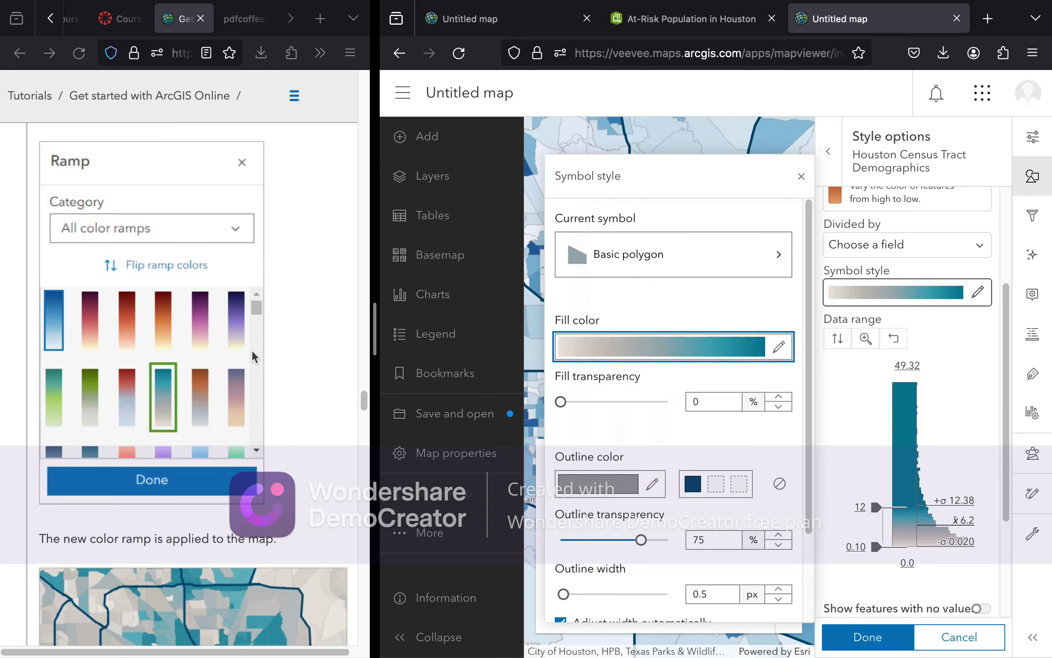
pyautogui.scroll(-3, 251, 350)
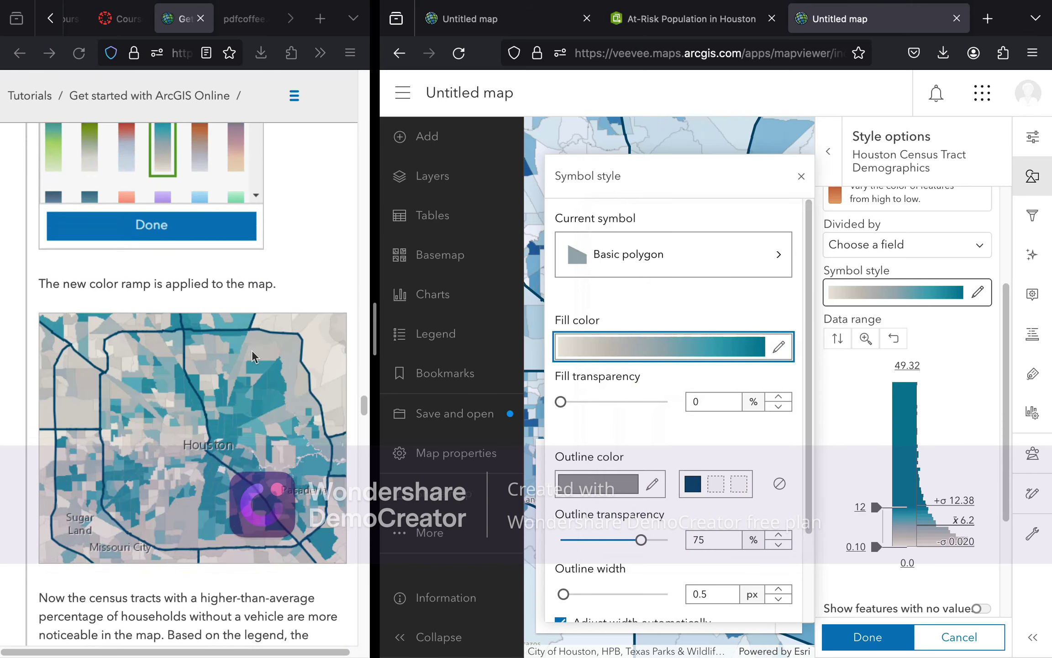
pyautogui.scroll(-1, 254, 356)
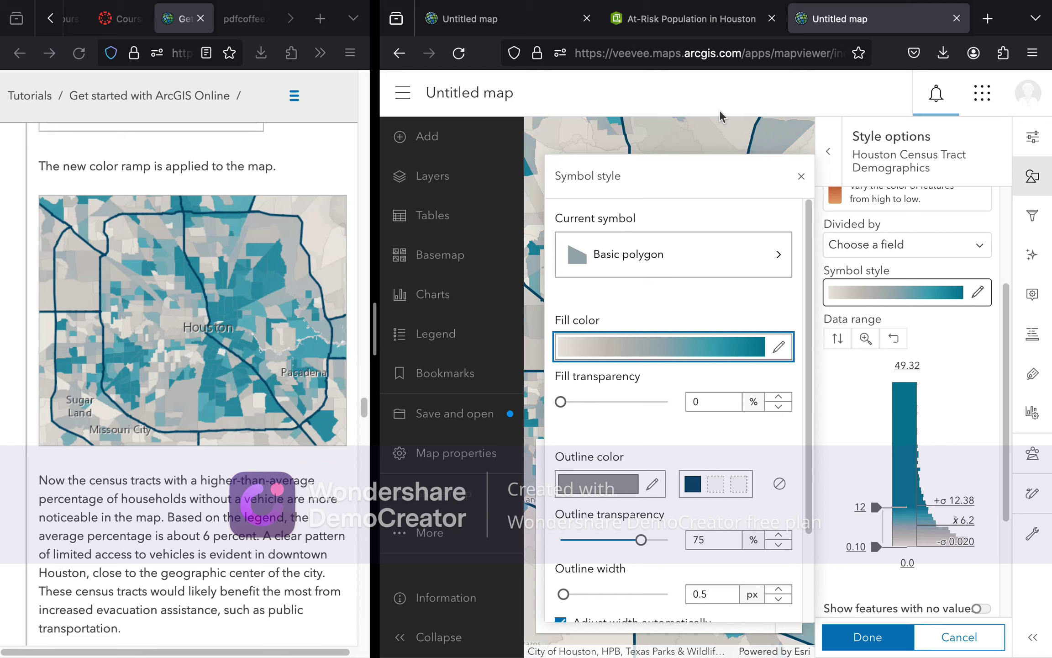
pyautogui.scroll(-1, 305, 320)
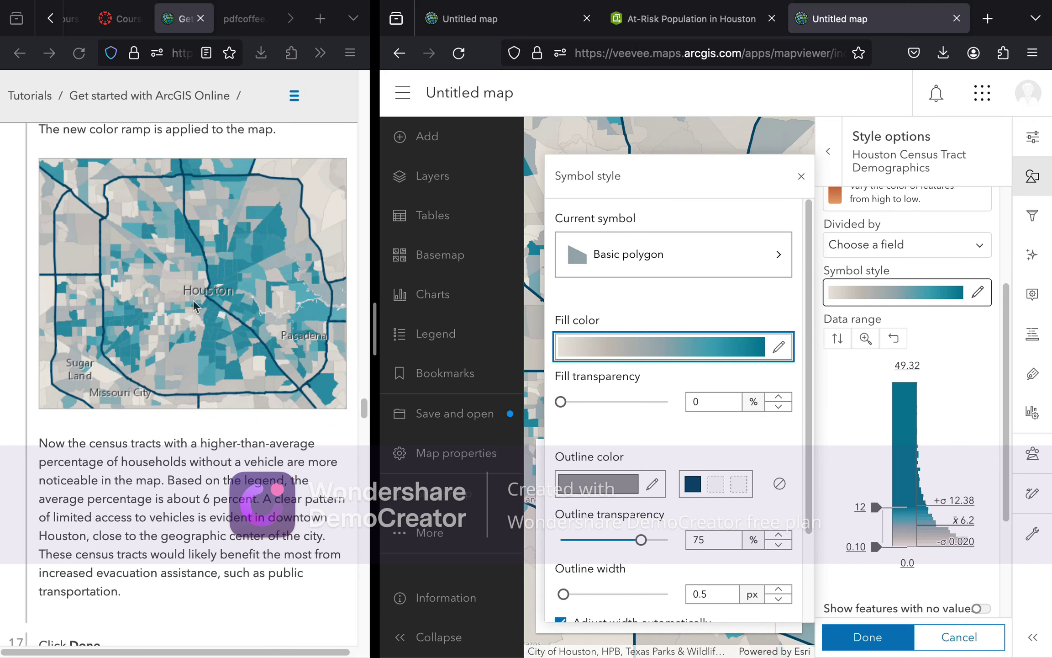
pyautogui.scroll(-4, 192, 299)
pyautogui.scroll(-4, 194, 305)
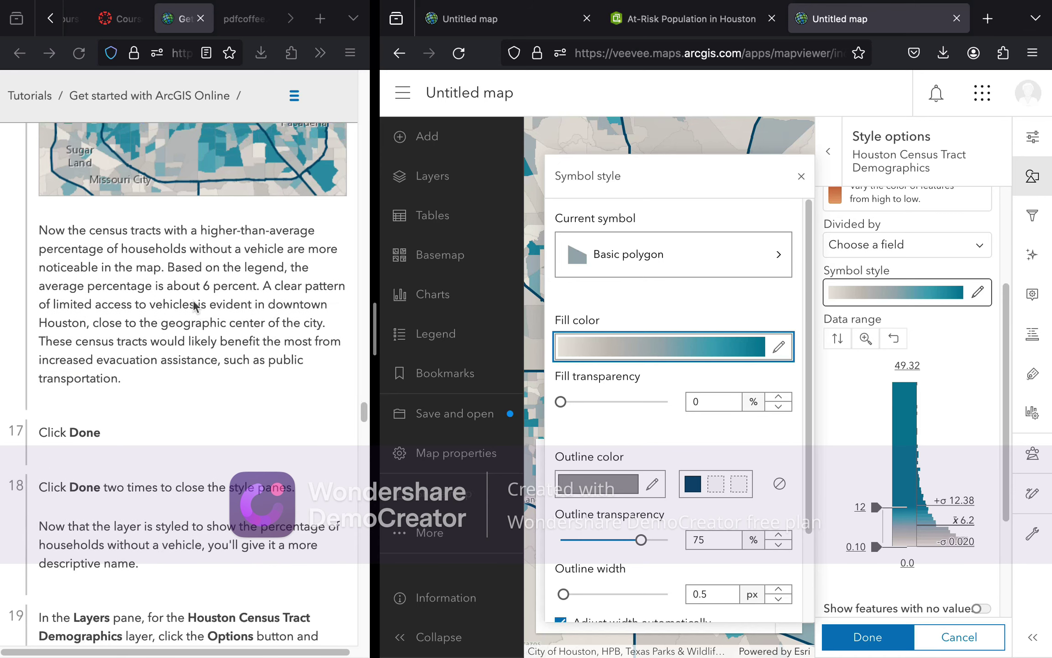
pyautogui.scroll(-1, 193, 301)
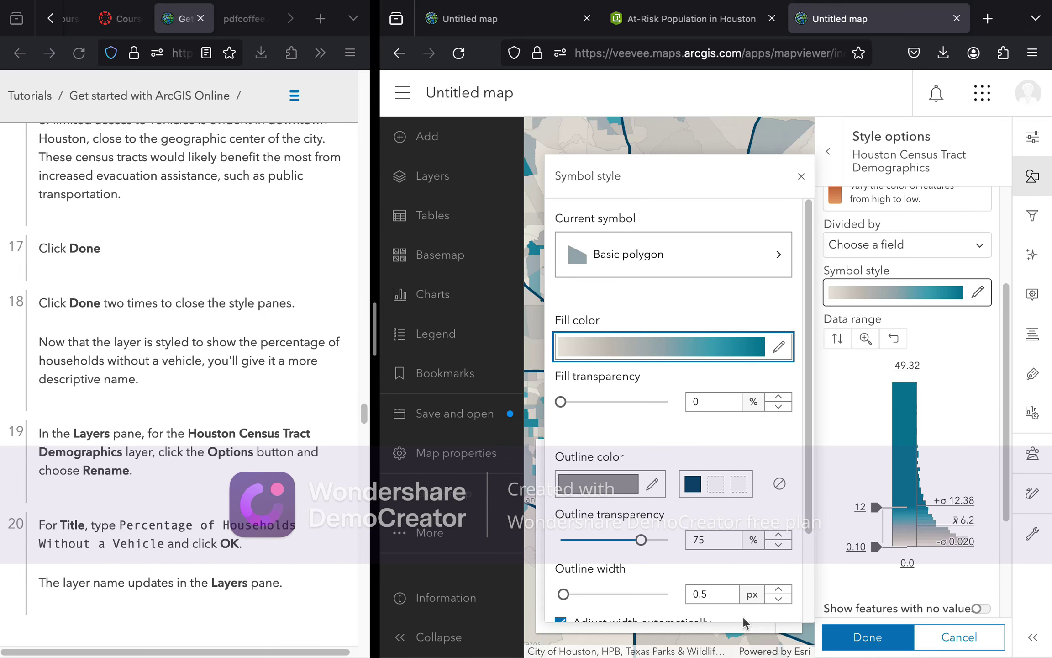
# Close the symbol style settings and finish styling the Houston Census Tract Demographics layer
pyautogui.click(801, 176)
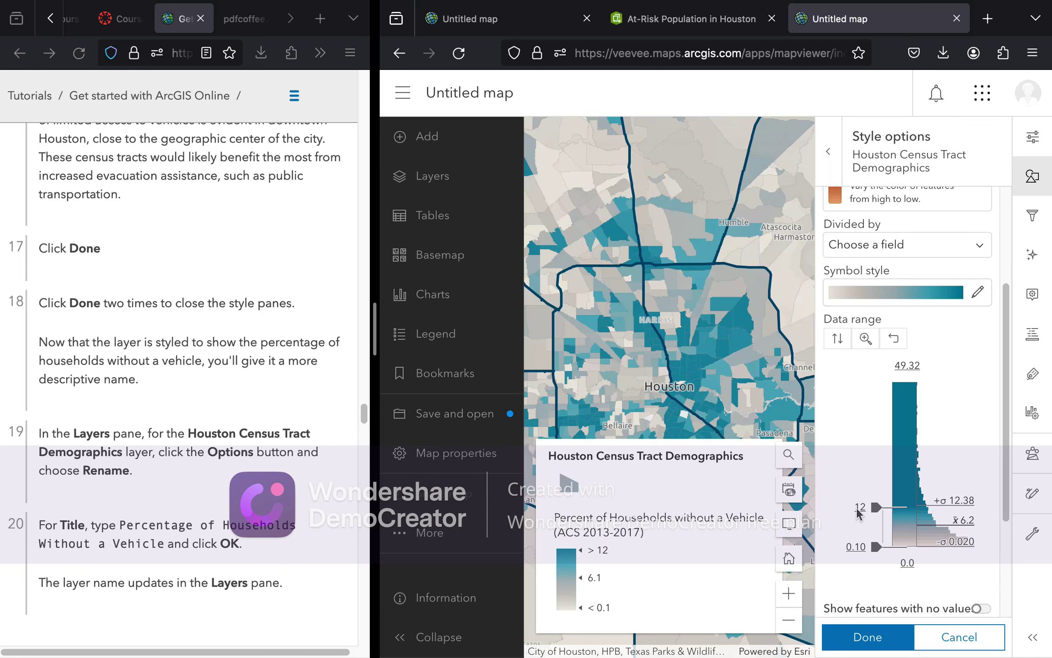
pyautogui.click(869, 644)
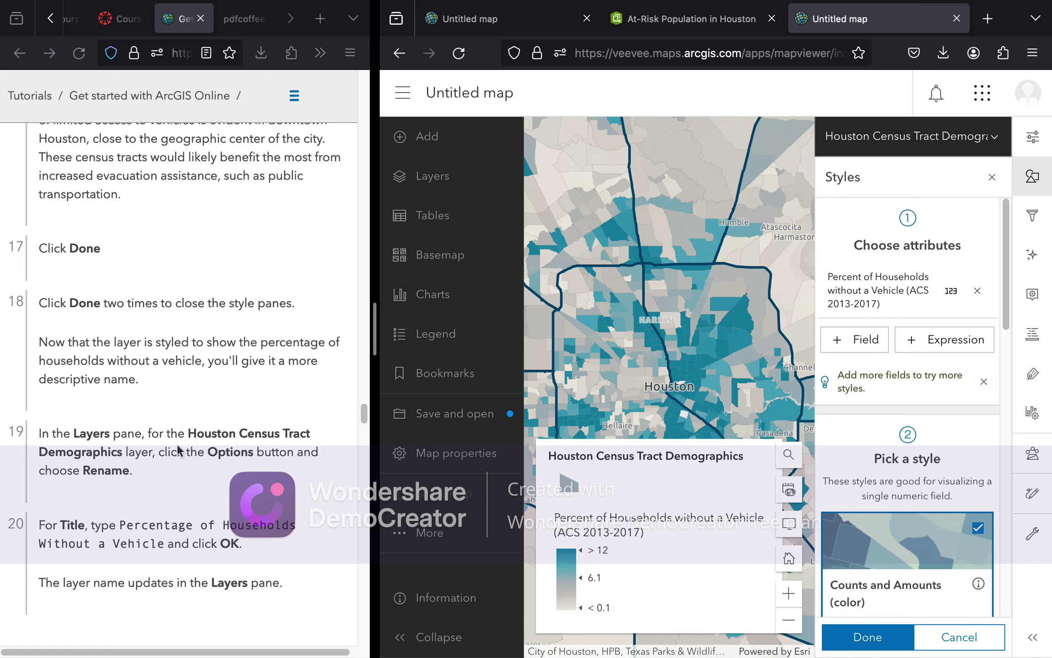
pyautogui.scroll(-1, 178, 450)
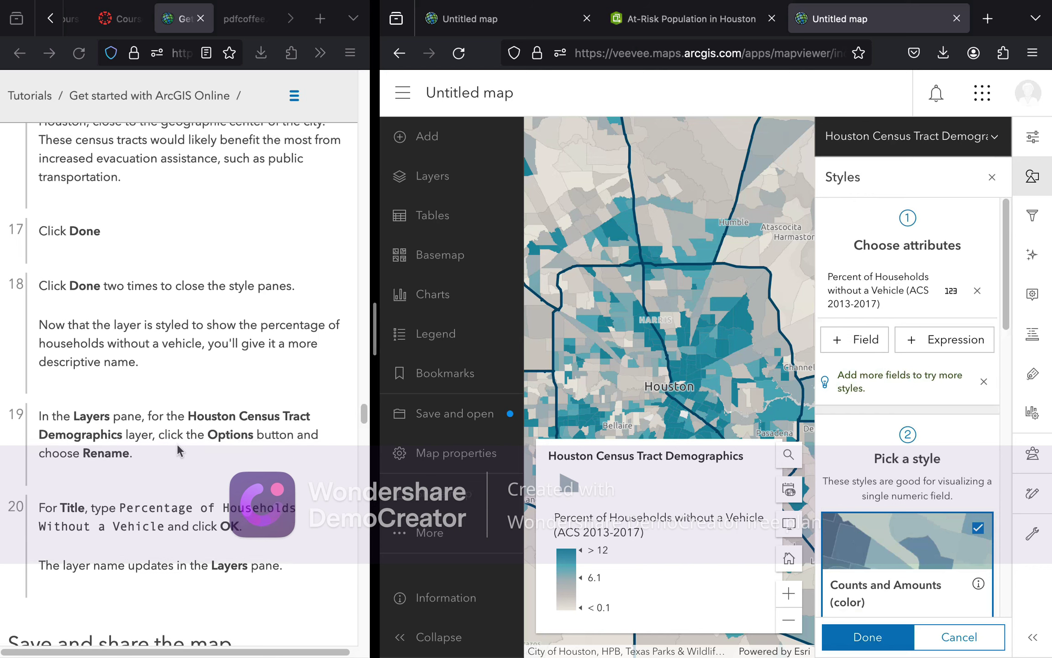
pyautogui.click(857, 644)
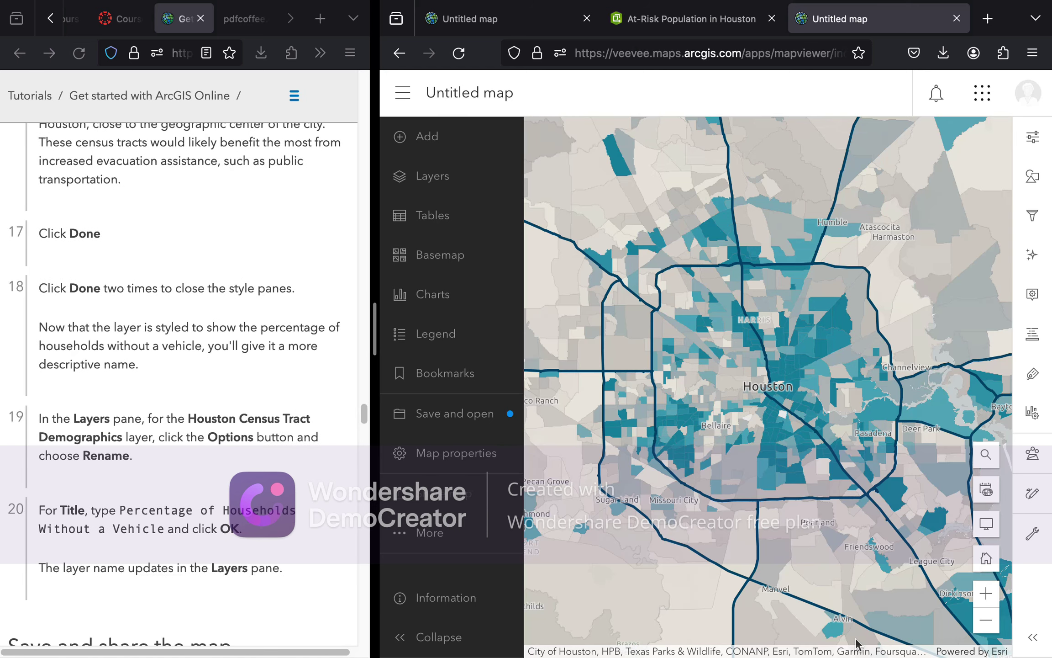
# Take a closer look at the restyled tracts around central Houston and bring up the map's layer list
pyautogui.scroll(-5, 218, 519)
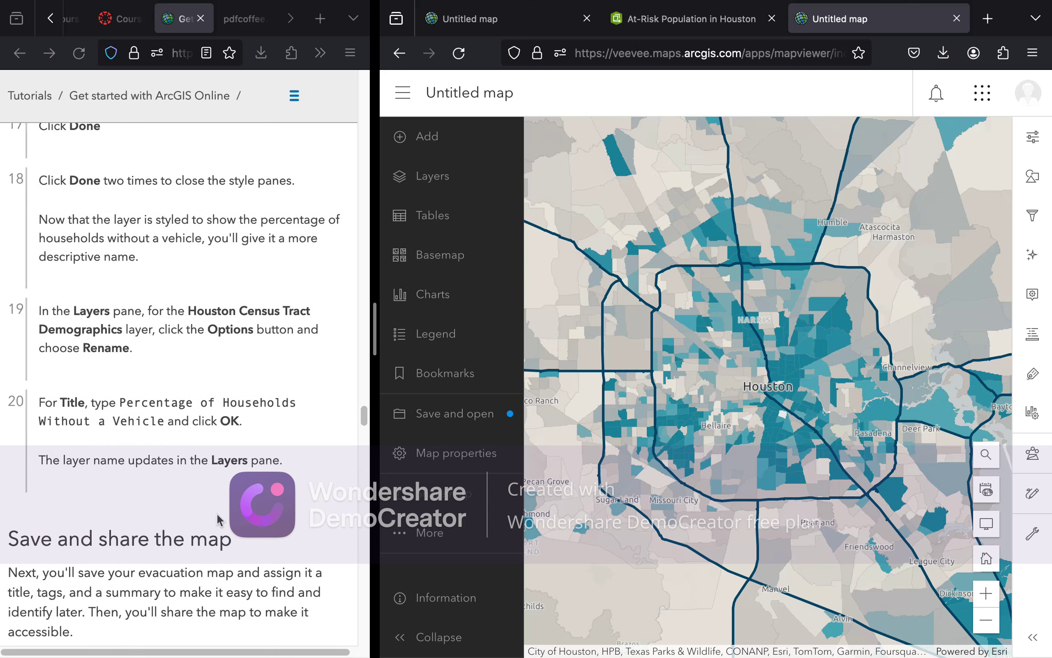
pyautogui.scroll(-1, 218, 519)
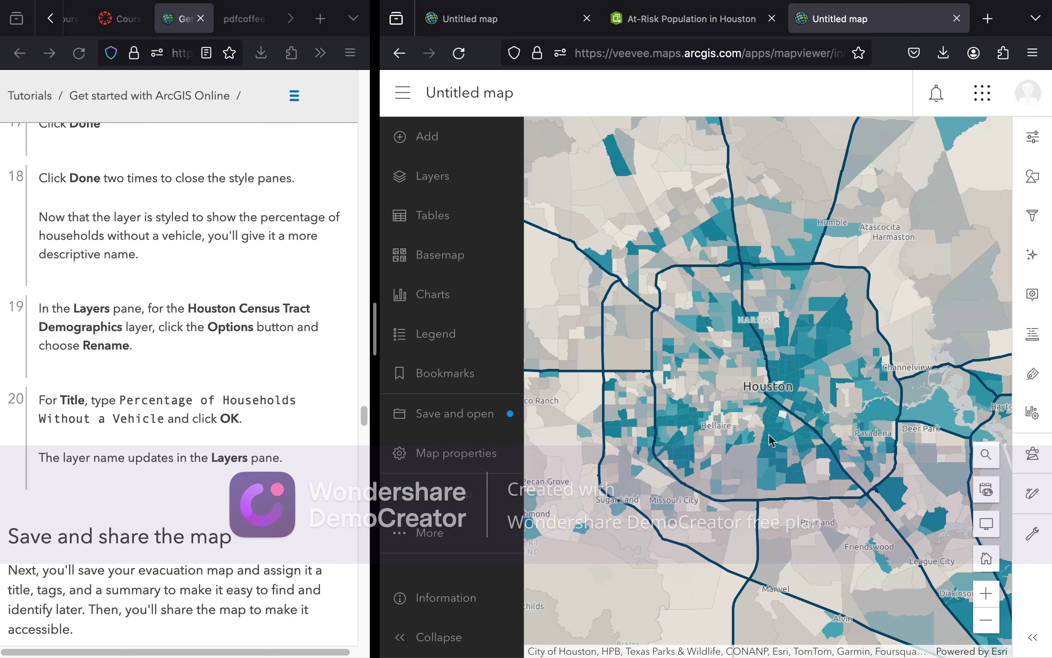
pyautogui.scroll(2, 771, 436)
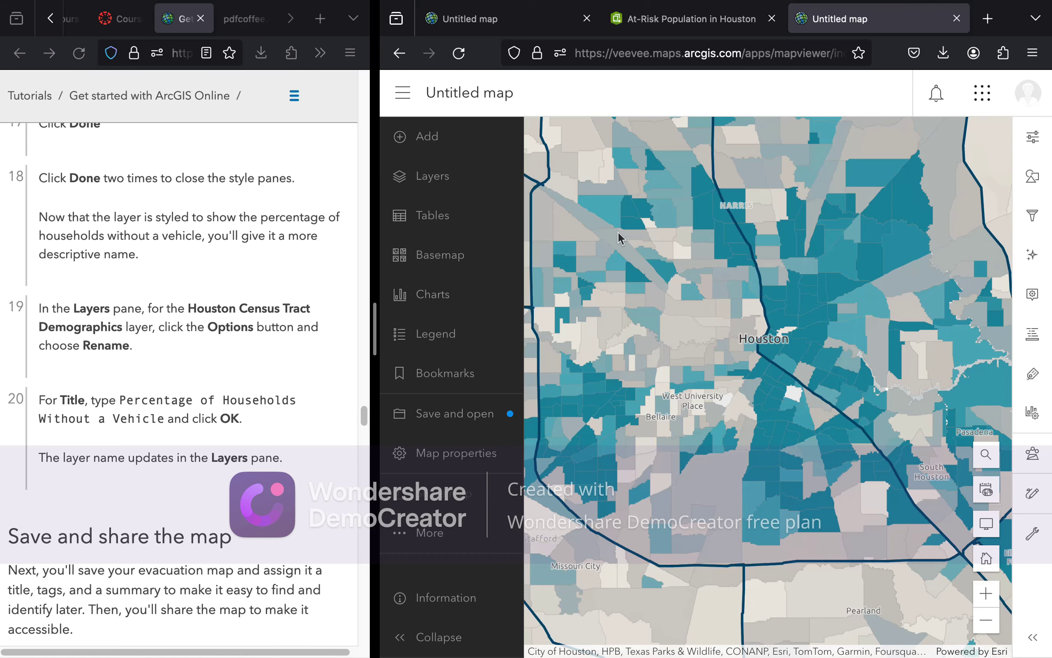
pyautogui.click(464, 187)
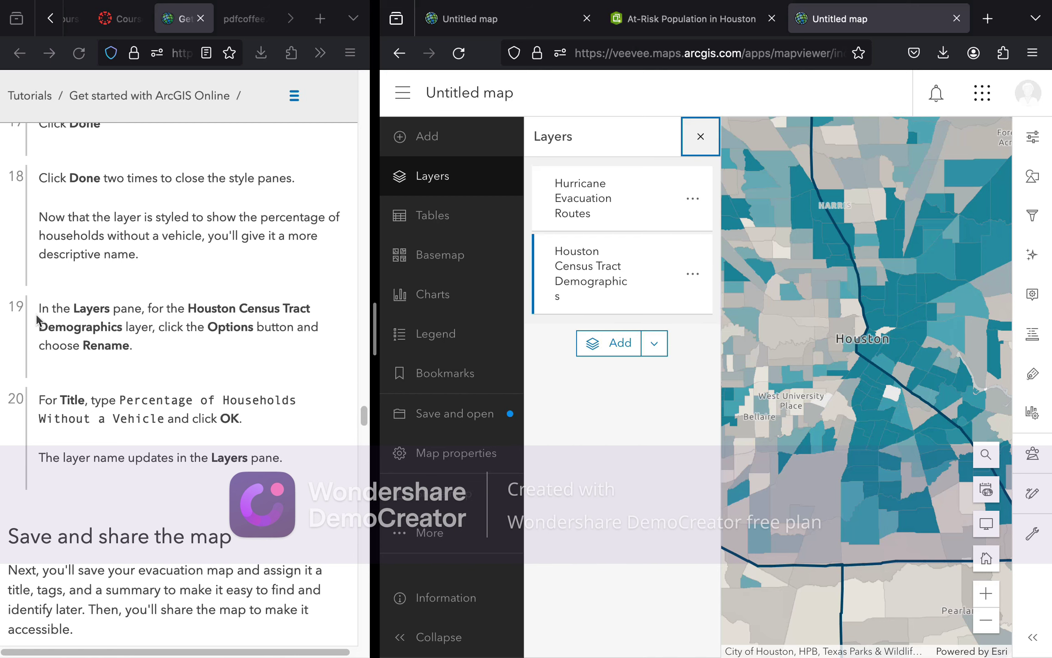
# Read tutorial steps 19 and 20 on renaming the Houston Census Tract Demographics layer, and the start of the Save and share section
pyautogui.scroll(-1, 160, 287)
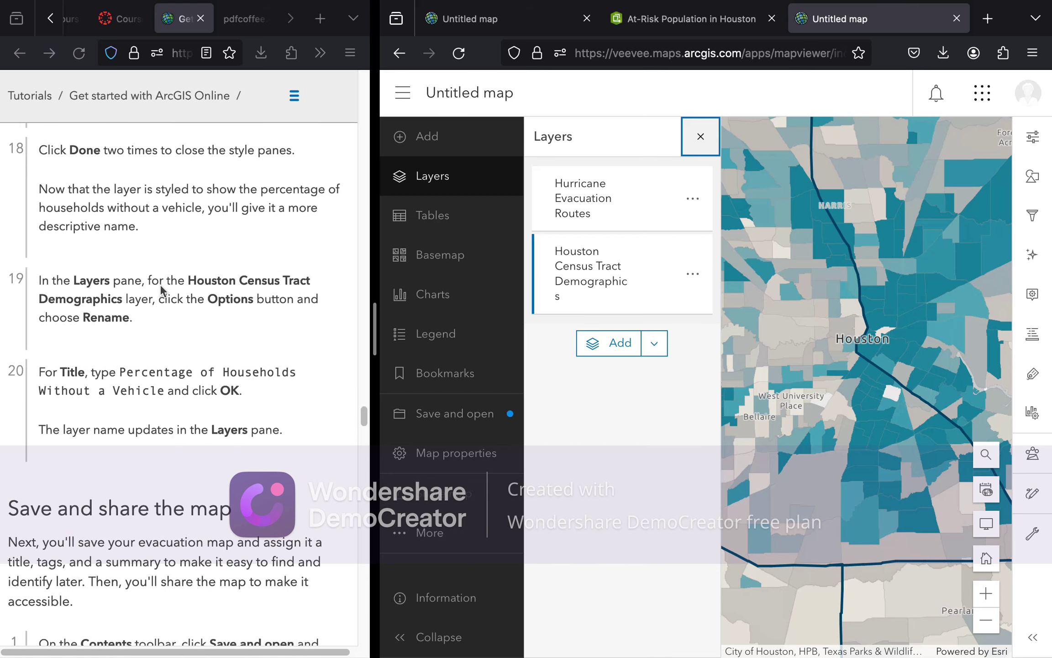
pyautogui.scroll(-2, 161, 287)
pyautogui.scroll(5, 161, 289)
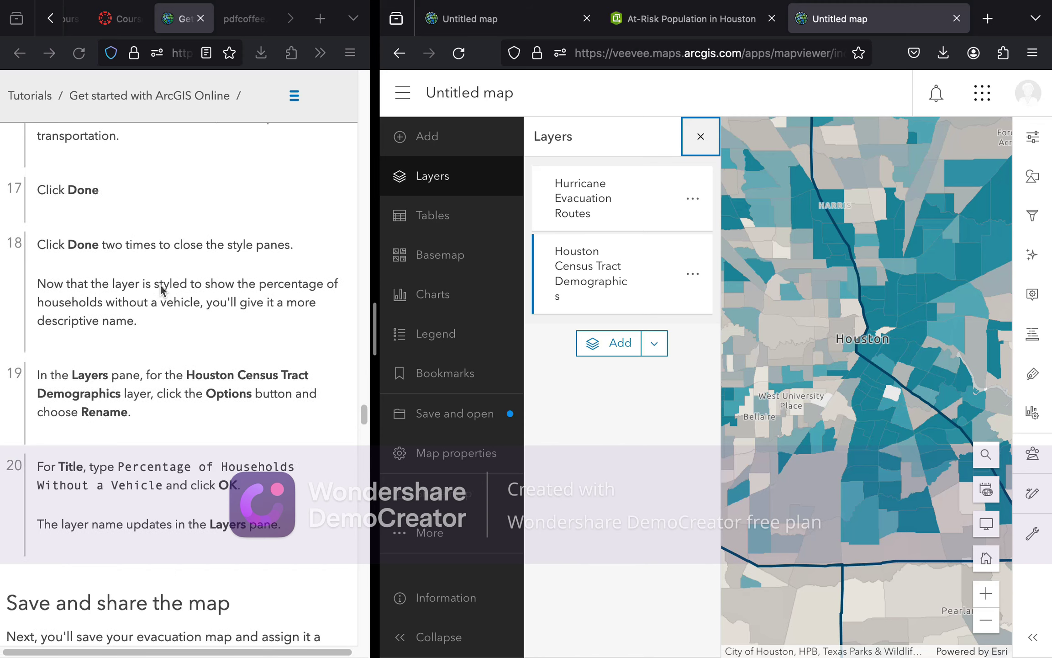
pyautogui.scroll(-6, 160, 289)
pyautogui.scroll(2, 160, 287)
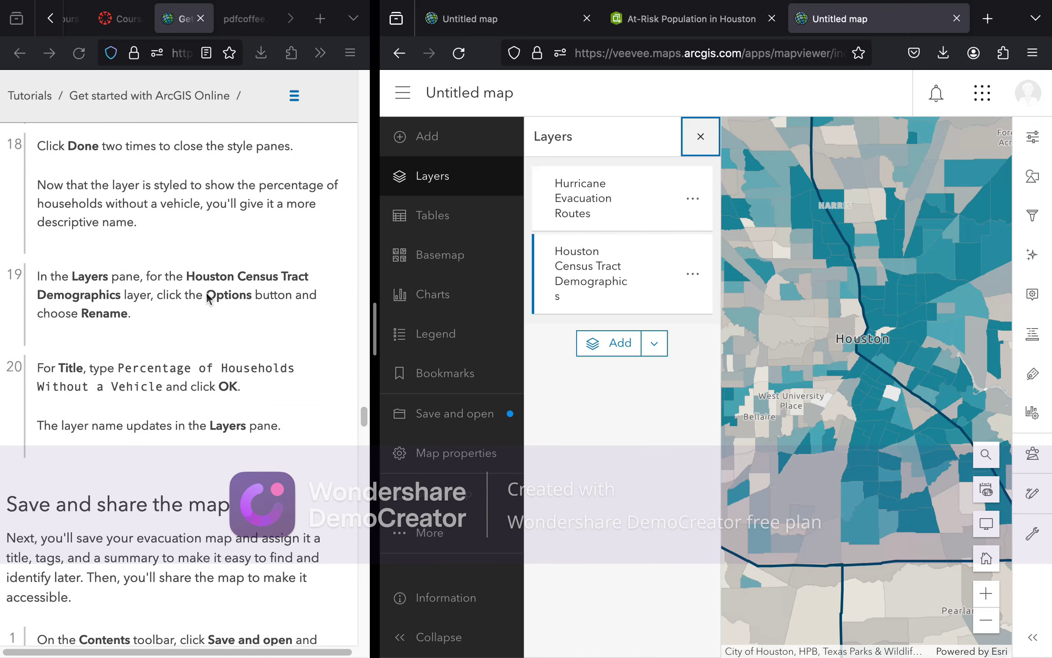
pyautogui.scroll(-2, 208, 299)
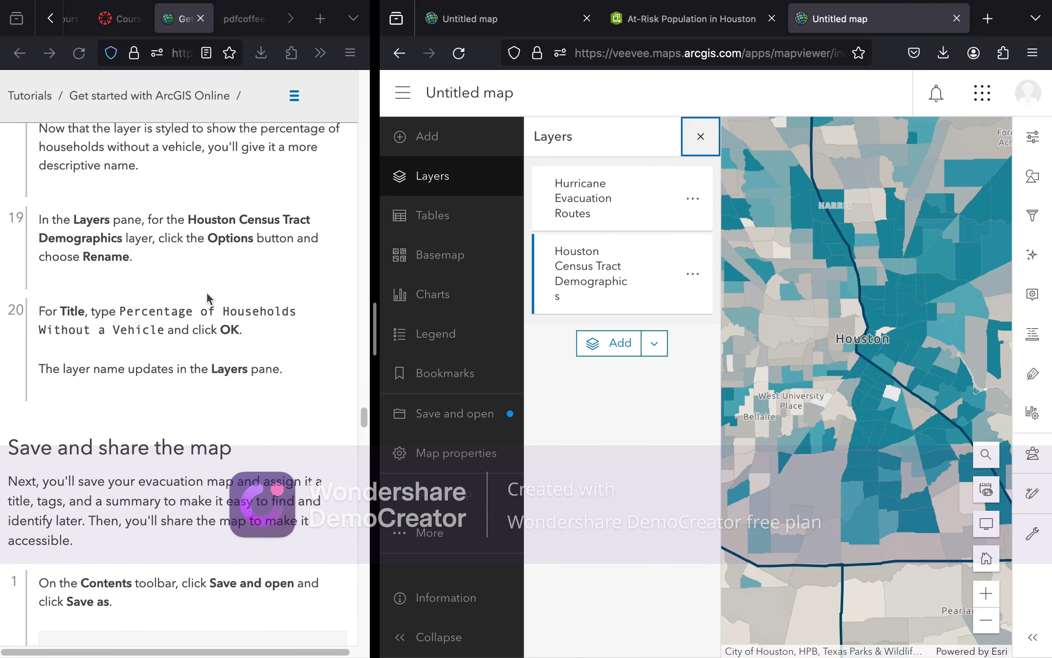
pyautogui.scroll(-1, 208, 299)
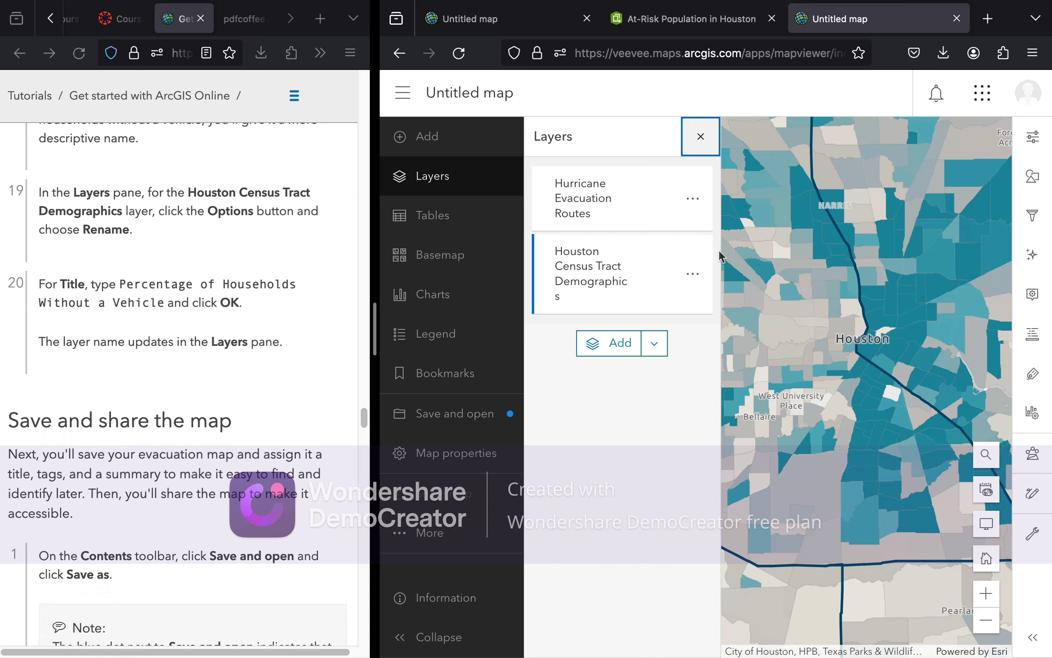
# Rename the Houston Census Tract Demographics layer as Percentage of Households Without a Vehicle, copying the title from tutorial step 20
pyautogui.click(692, 274)
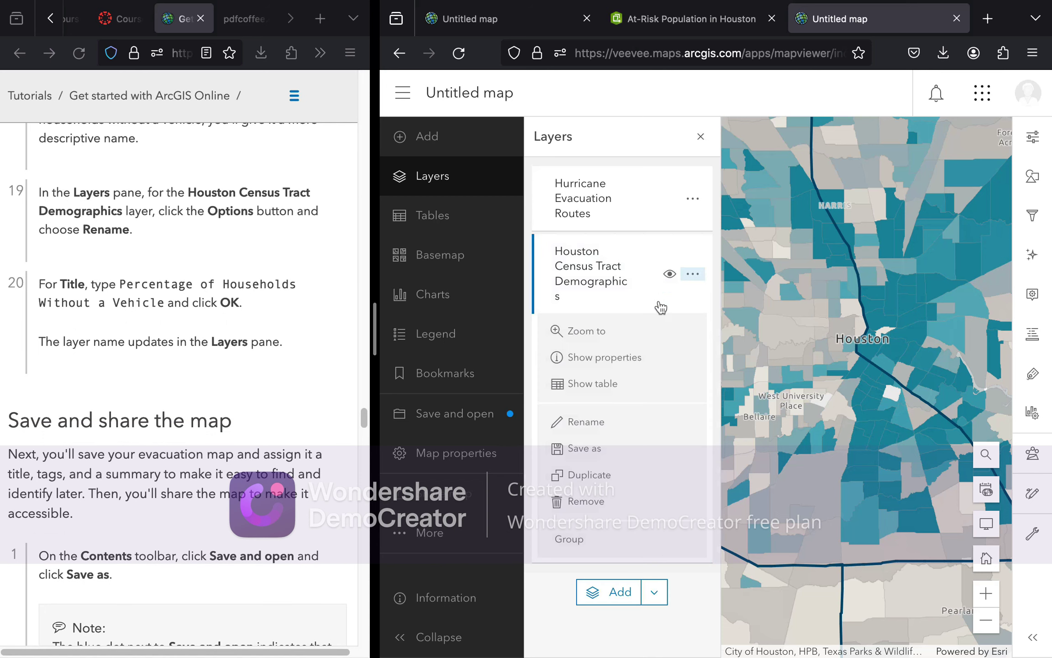
pyautogui.click(583, 423)
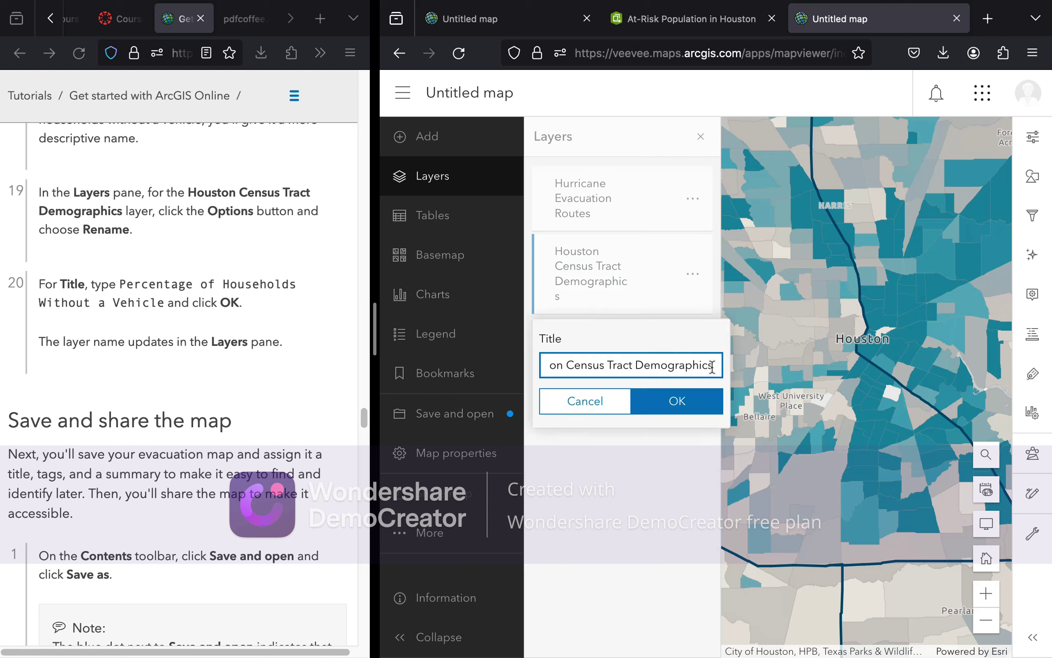
pyautogui.moveTo(714, 365); pyautogui.dragTo(529, 369)
pyautogui.press('BackSpace')
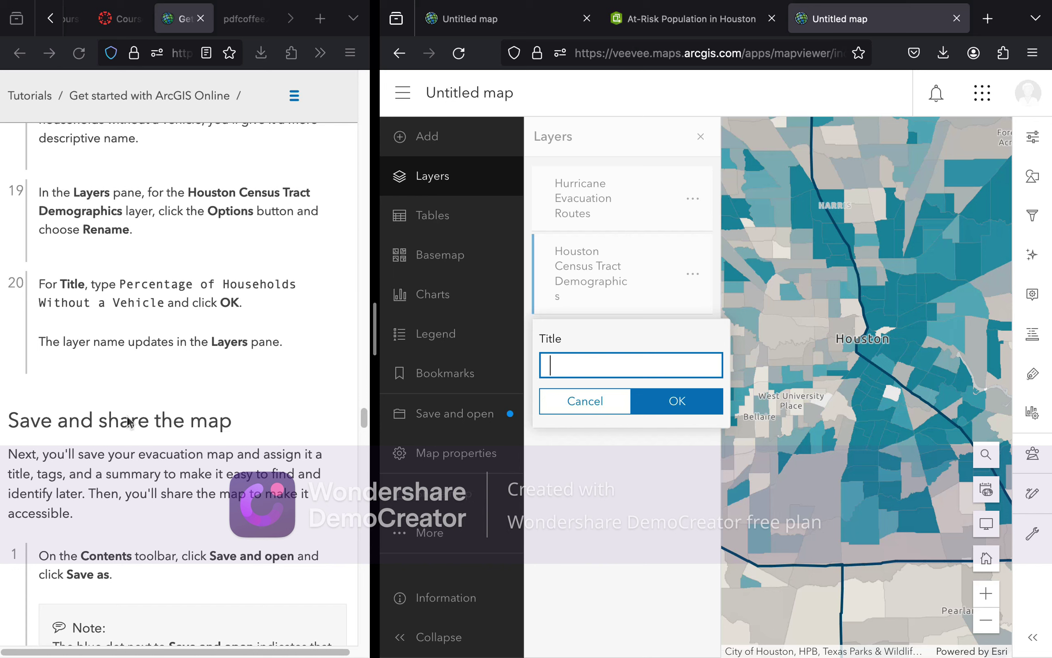
pyautogui.click(130, 288)
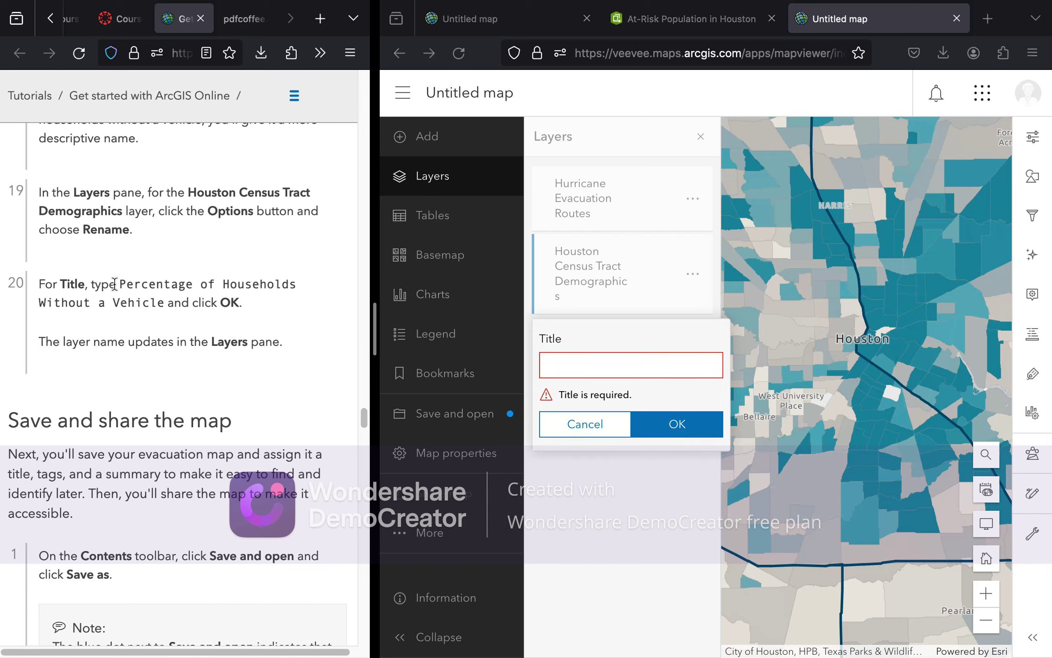
pyautogui.moveTo(119, 284); pyautogui.dragTo(164, 297)
pyautogui.hotkey('ctrl', 'c')
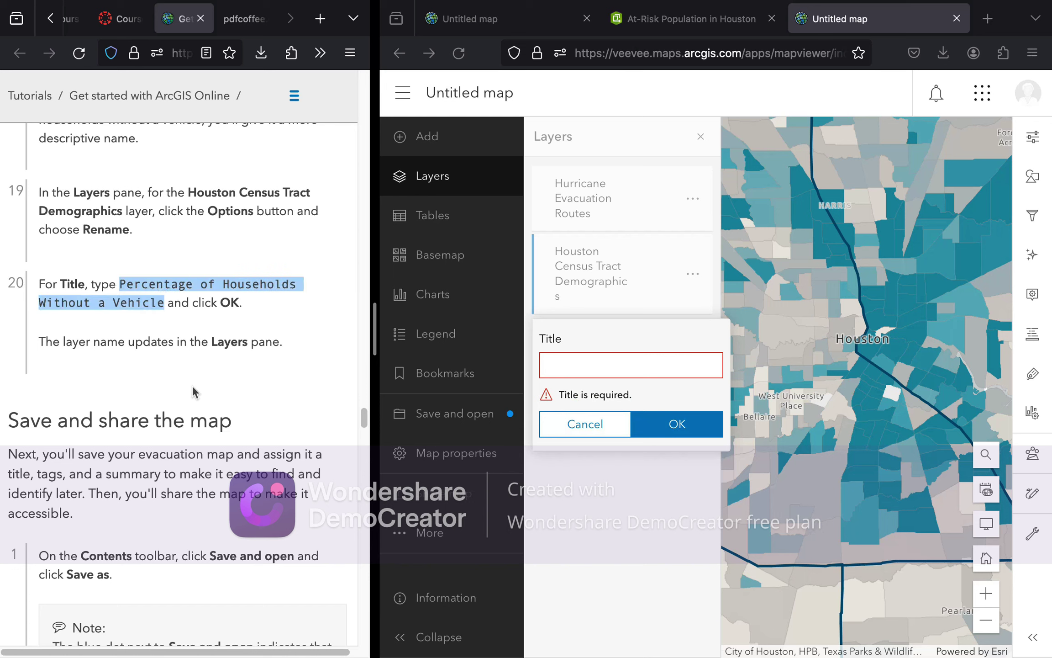
pyautogui.click(576, 371)
pyautogui.hotkey('ctrl', 'v')
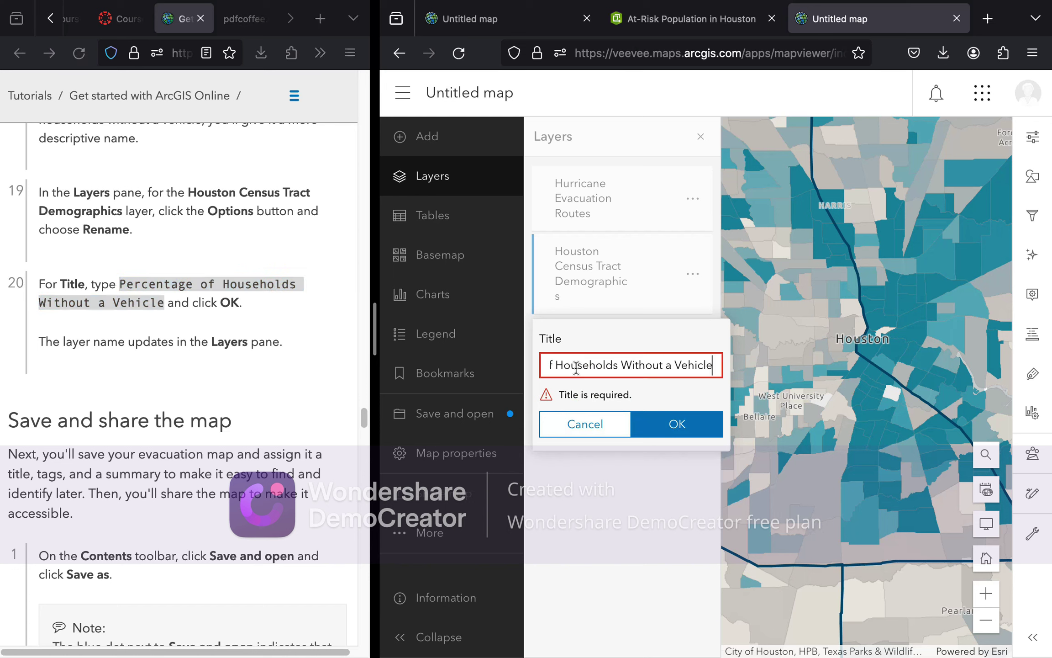
pyautogui.click(673, 425)
pyautogui.click(675, 402)
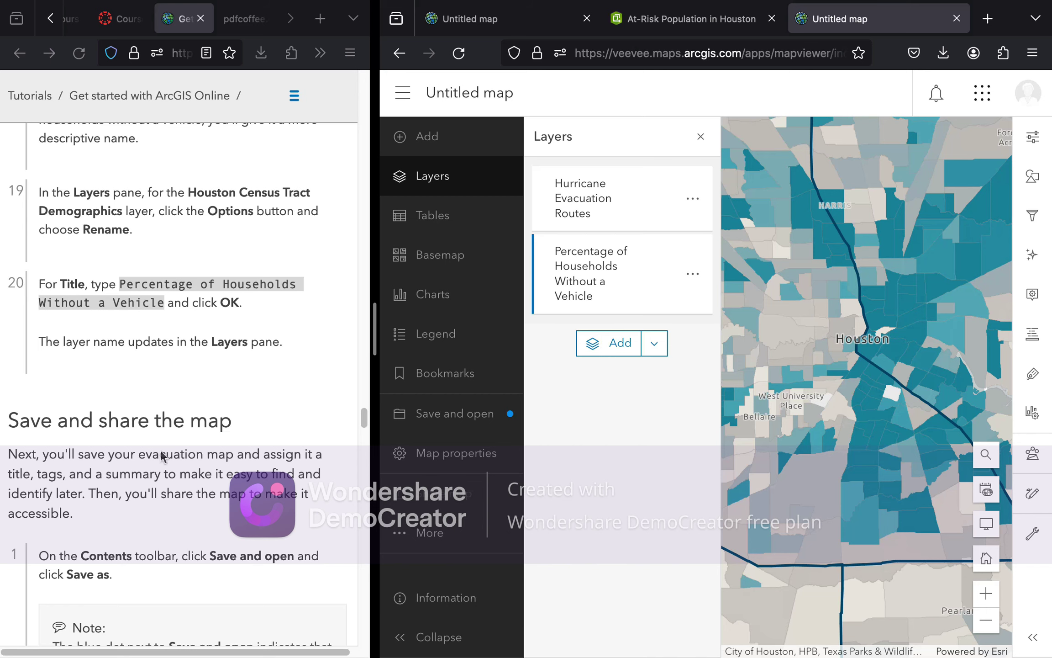
# Following the tutorial's Save and share section, close the layer list and start saving the map under a new title
pyautogui.scroll(-5, 244, 408)
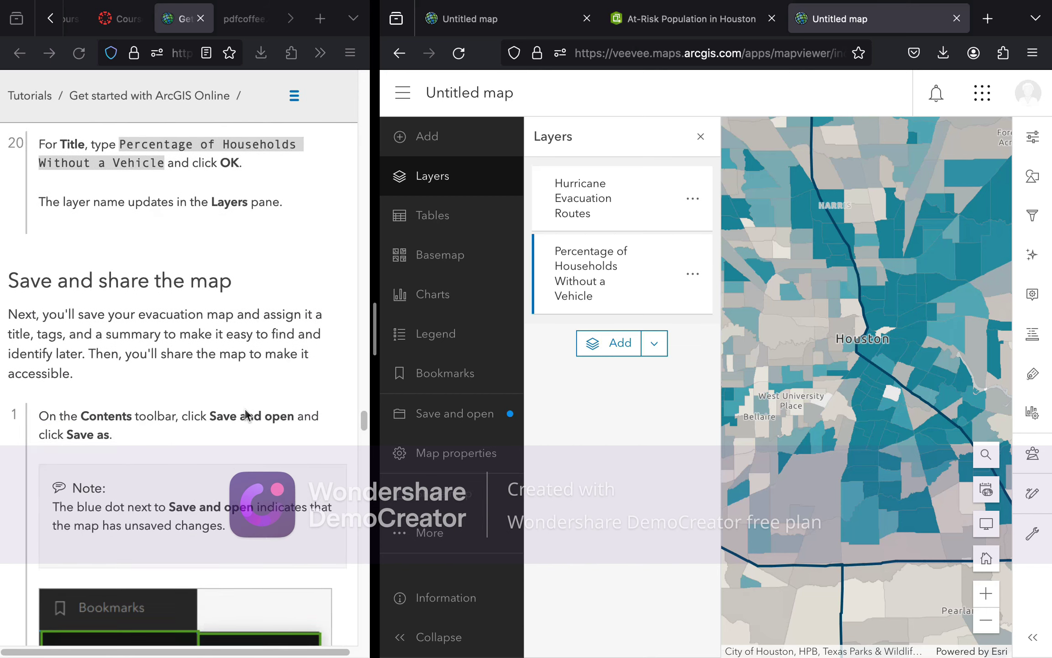
pyautogui.scroll(-2, 245, 408)
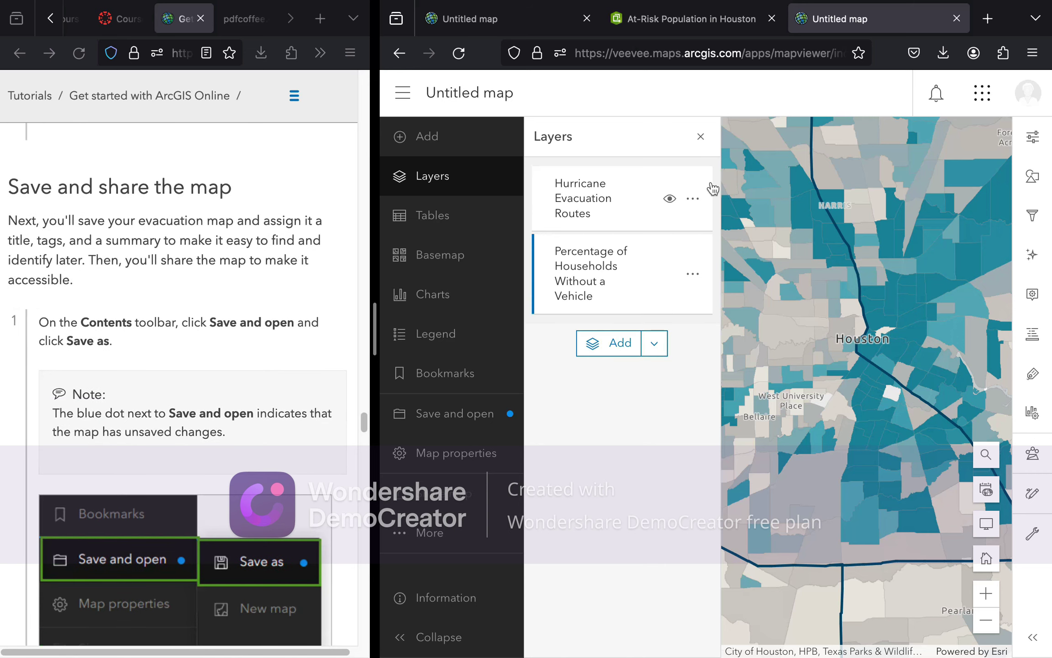
pyautogui.click(701, 137)
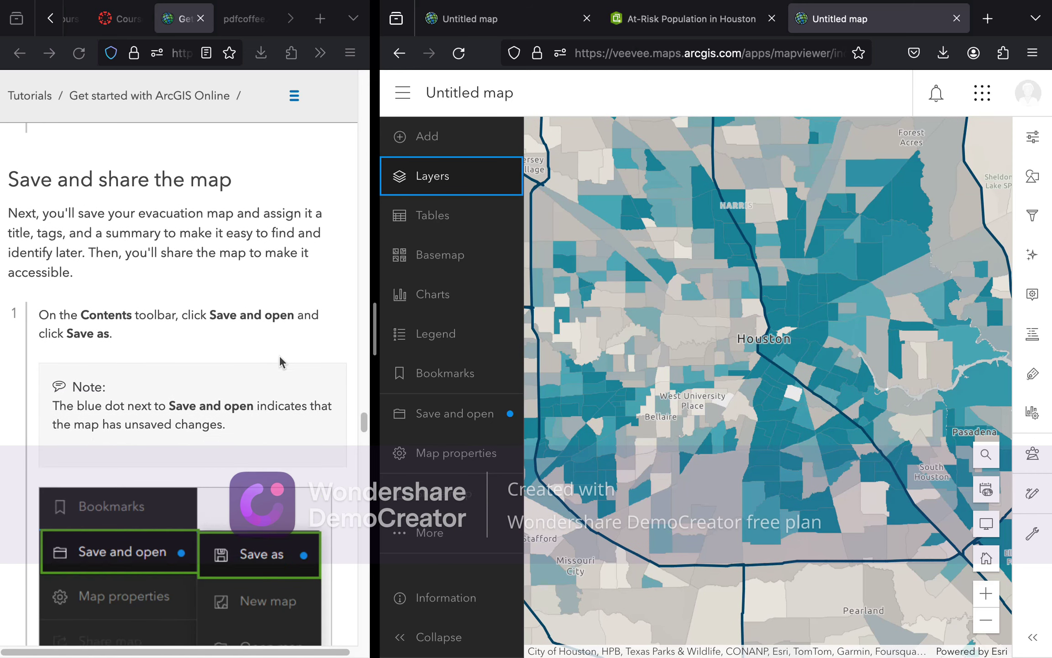
pyautogui.scroll(-3, 278, 355)
pyautogui.scroll(-2, 278, 355)
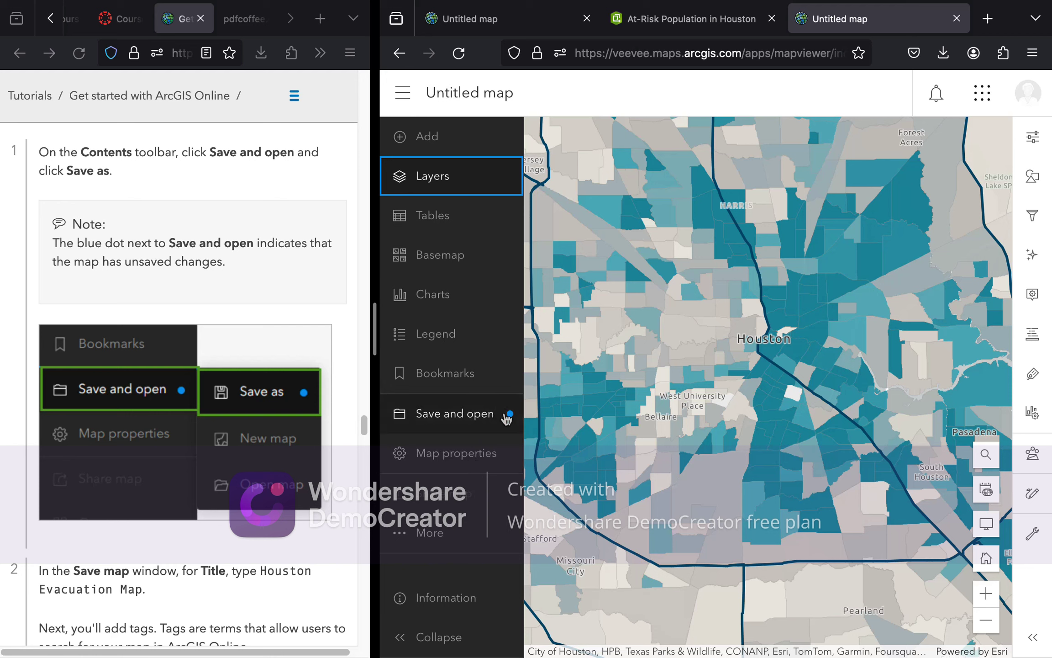
pyautogui.click(466, 416)
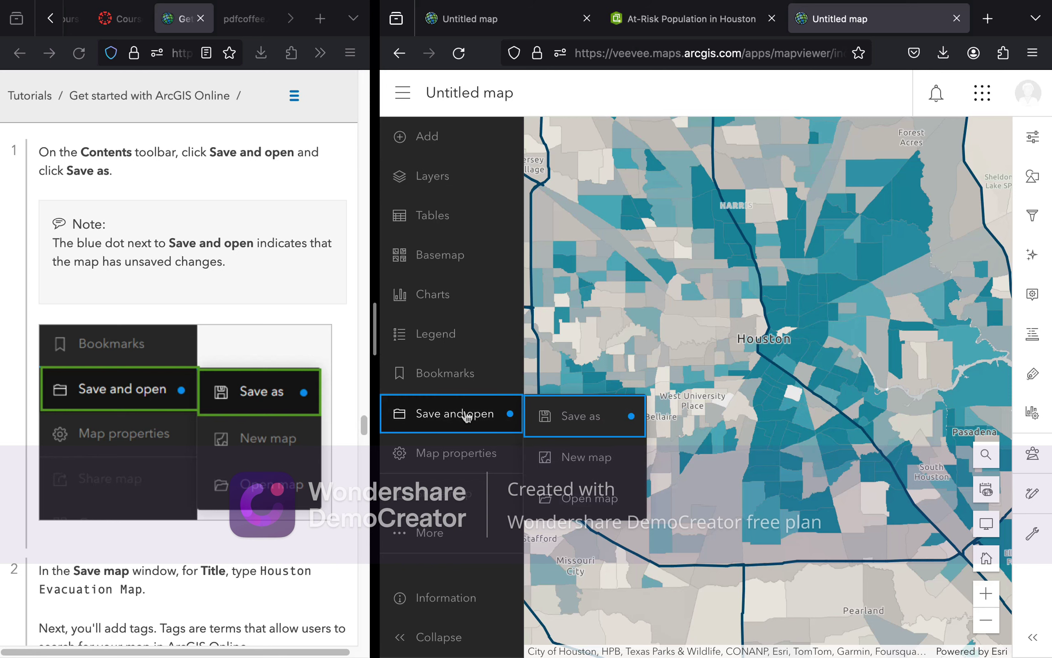
pyautogui.click(559, 418)
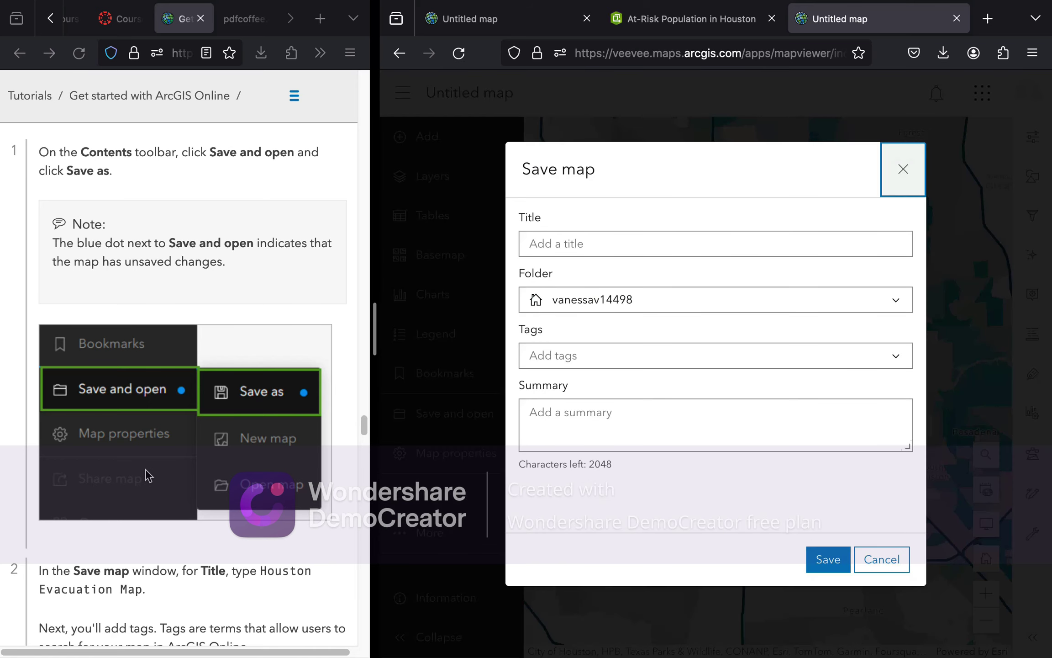
# Title the map Houston Evacuation Map, copying the text from tutorial step 2
pyautogui.scroll(-7, 148, 475)
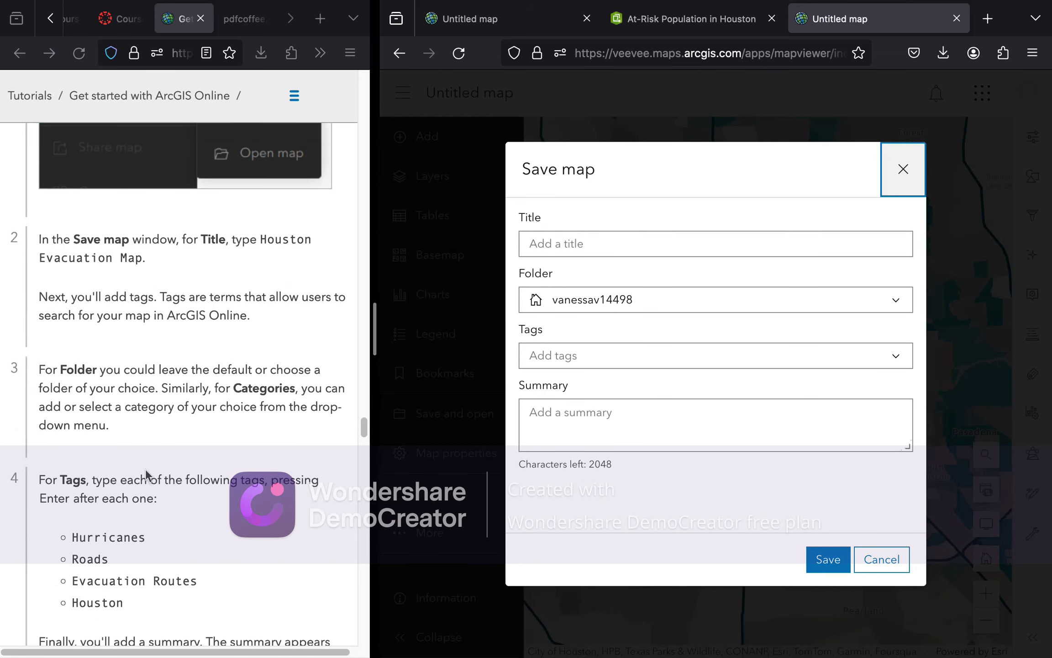
pyautogui.click(259, 239)
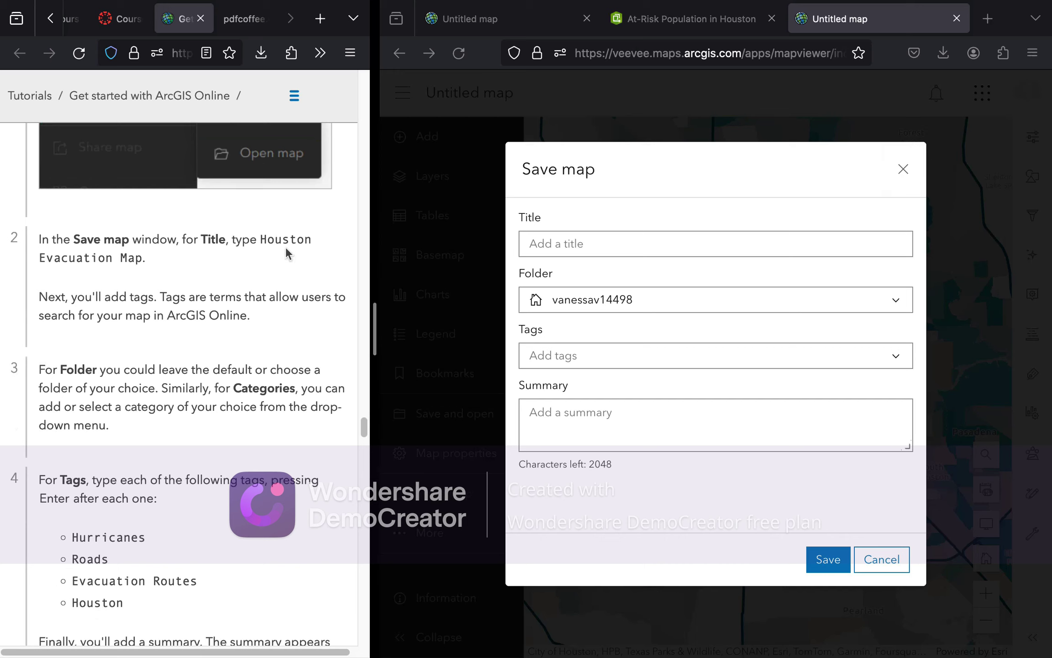
pyautogui.moveTo(264, 238); pyautogui.dragTo(173, 252)
pyautogui.hotkey('ctrl', 'c')
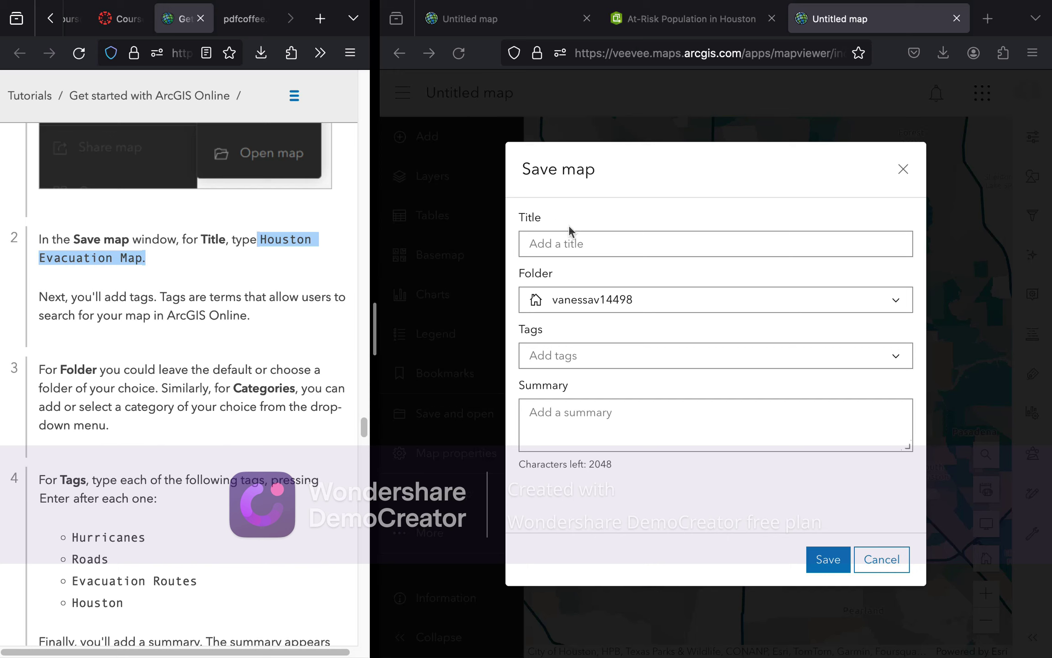
pyautogui.click(579, 242)
pyautogui.click(579, 242)
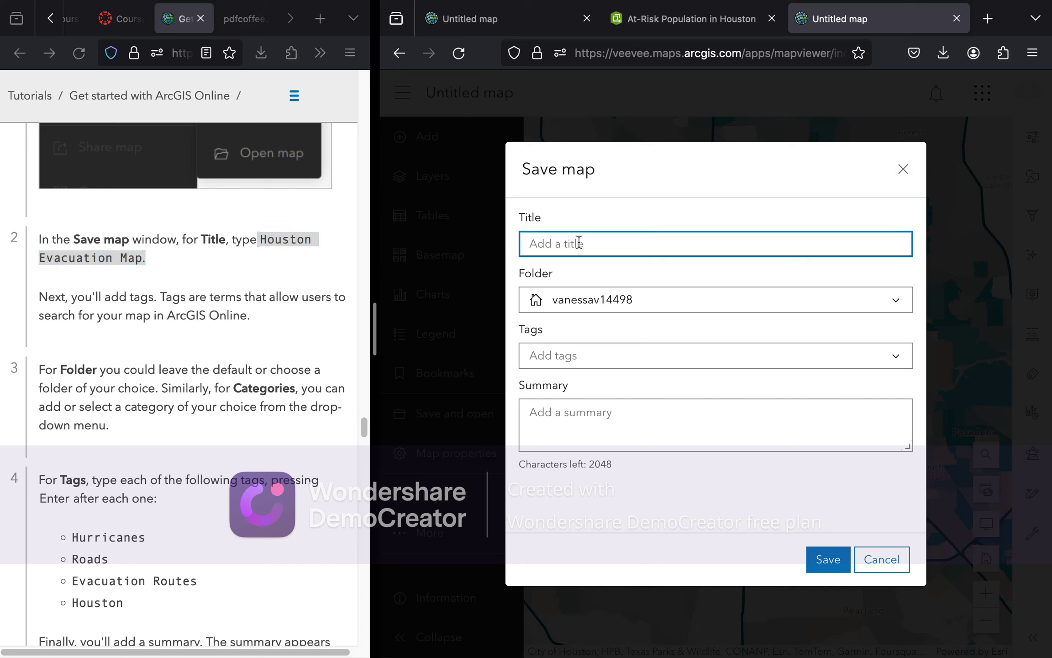
pyautogui.hotkey('ctrl', 'v')
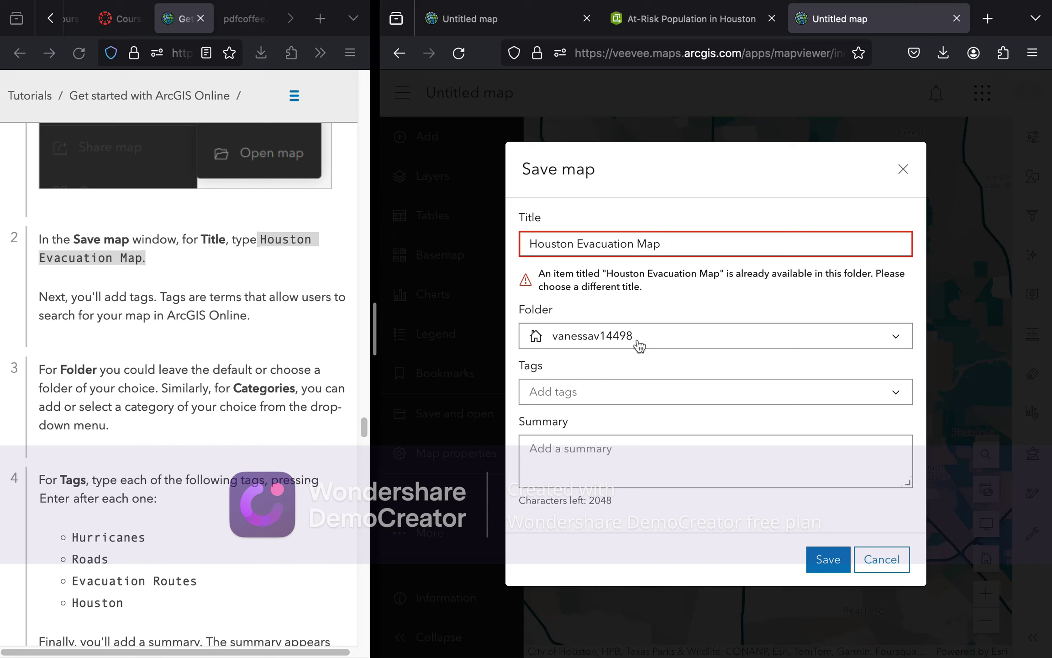
# Read tutorial steps 3 to 5 on the folder, tags and summary, and look at the existing tags on offer
pyautogui.scroll(-1, 177, 404)
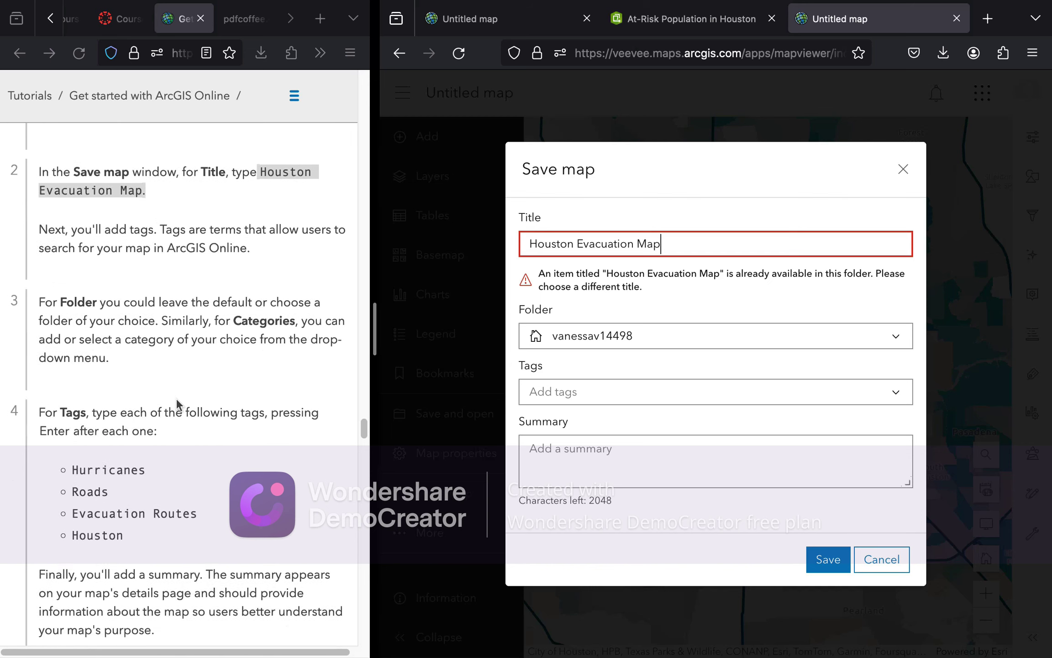
pyautogui.scroll(-3, 176, 403)
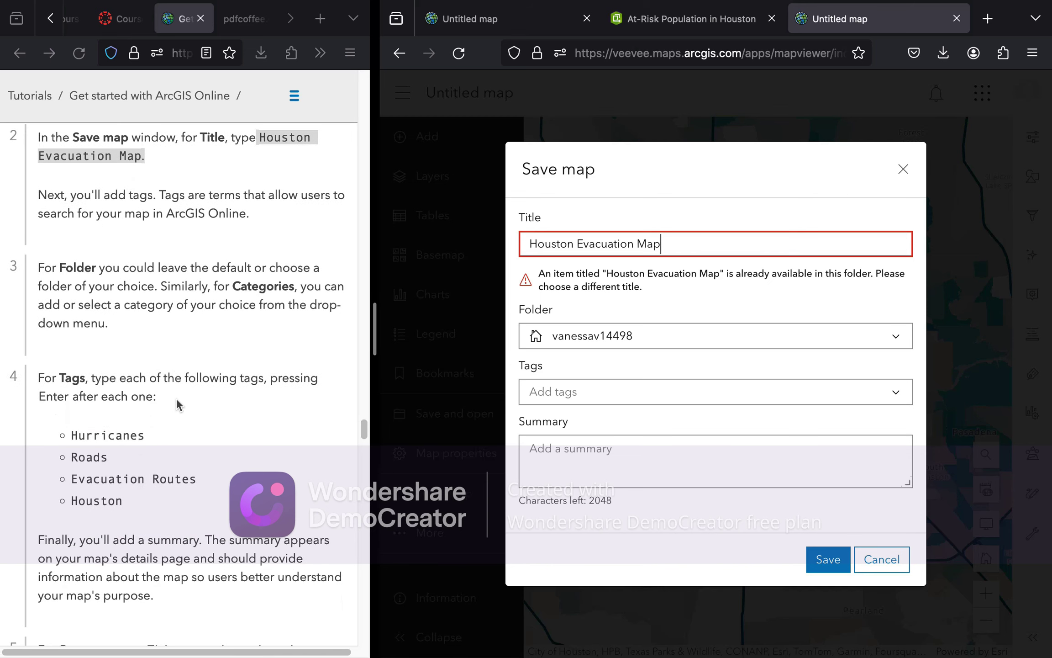
pyautogui.scroll(-1, 177, 404)
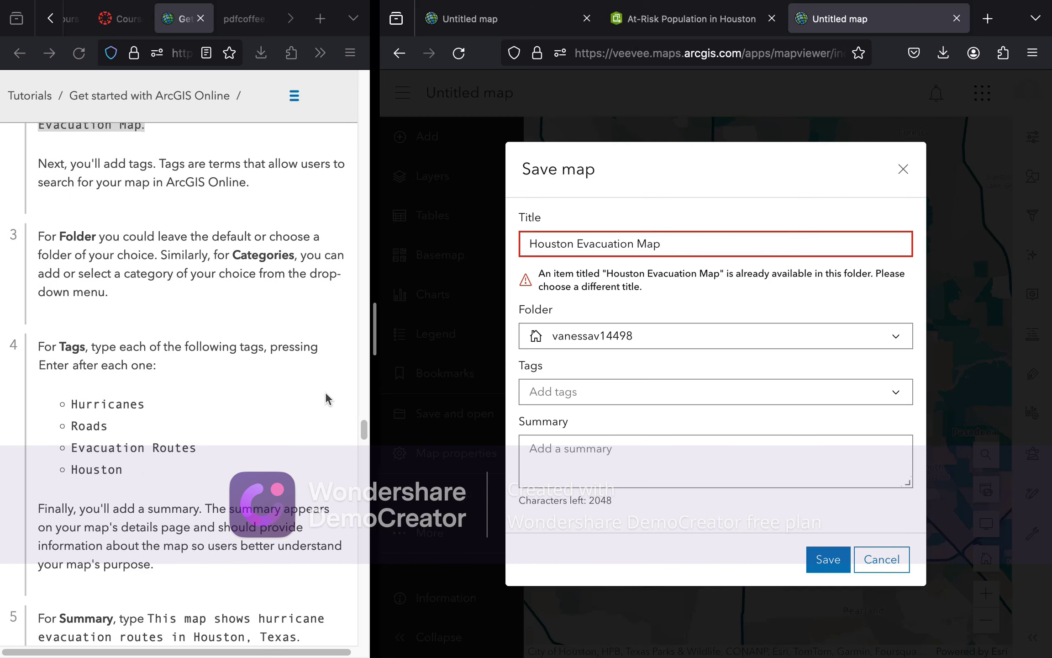
pyautogui.click(583, 392)
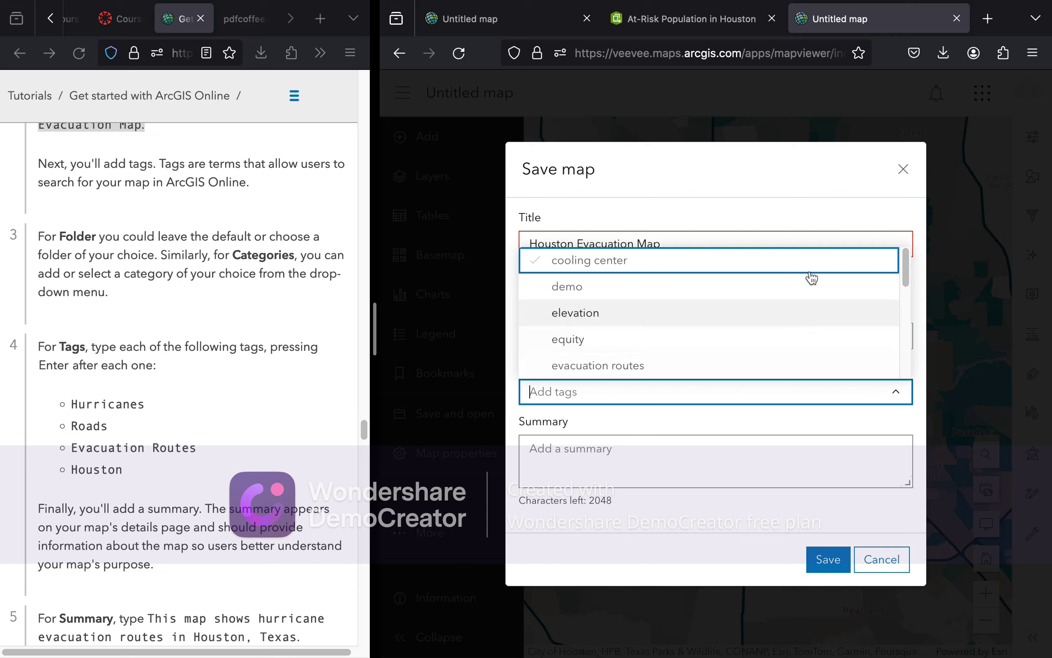
pyautogui.click(886, 200)
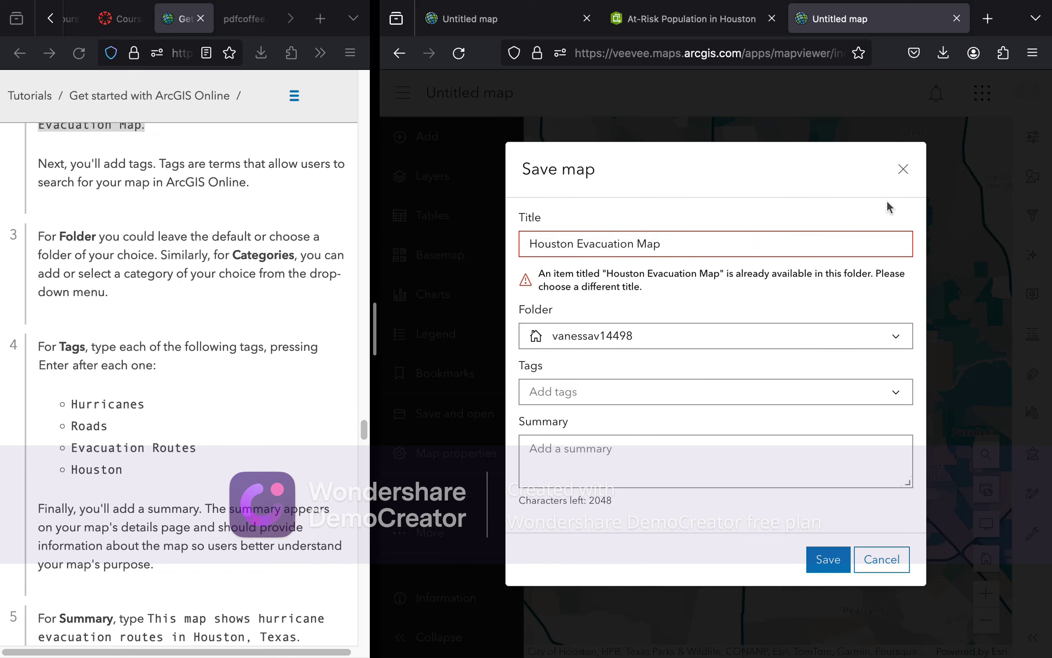
pyautogui.click(817, 328)
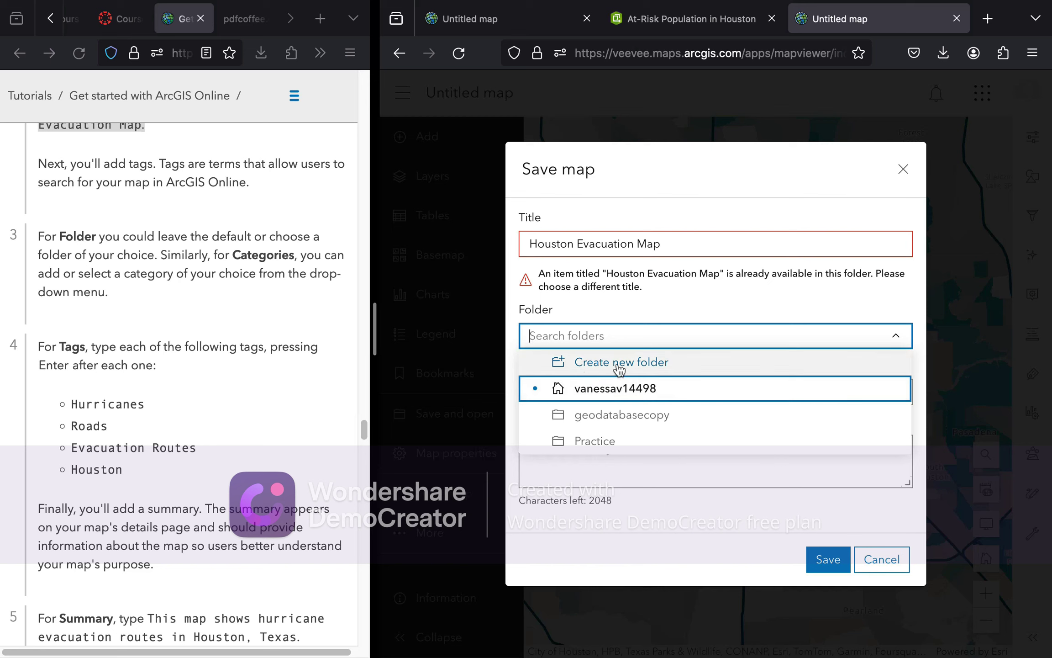
pyautogui.click(661, 361)
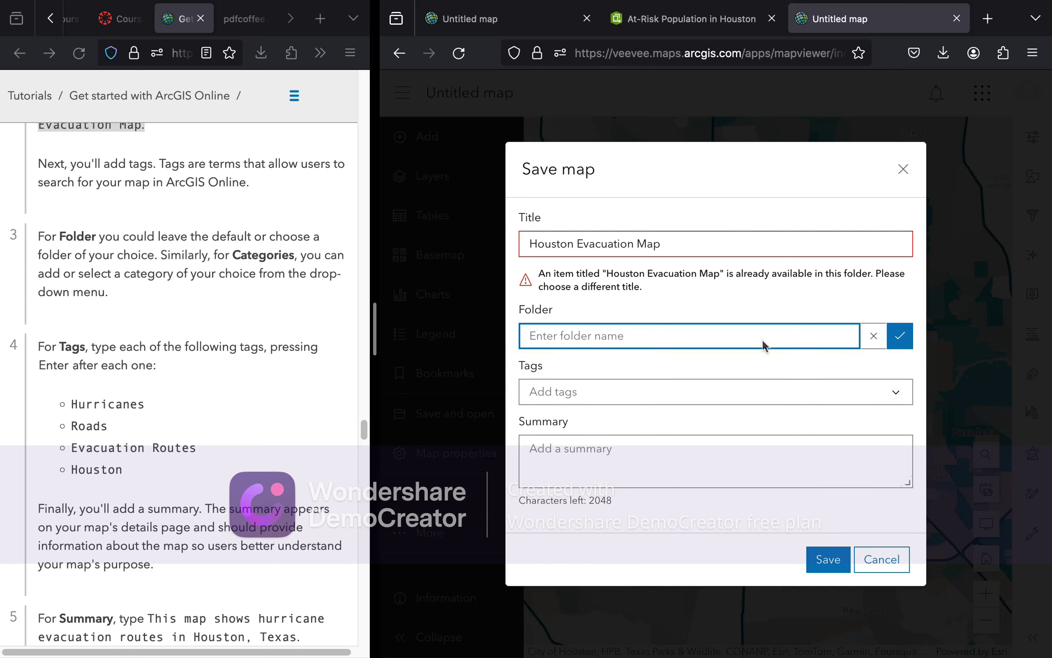
pyautogui.click(875, 340)
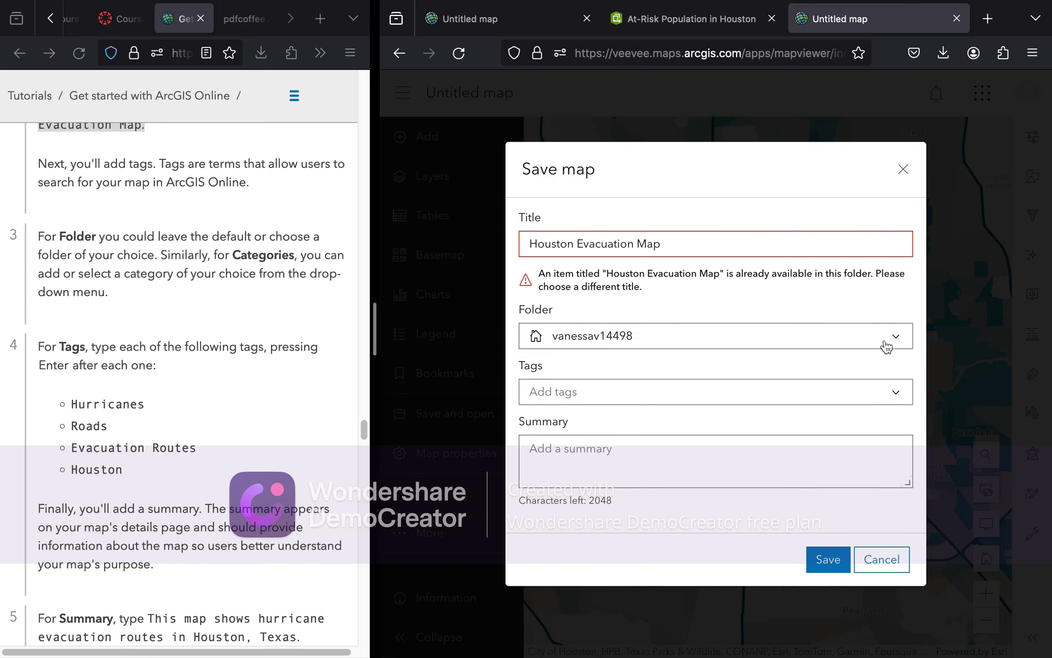
# Try the existing Practice and geodatabasecopy folders as the map's save location, checking the title against each
pyautogui.click(898, 338)
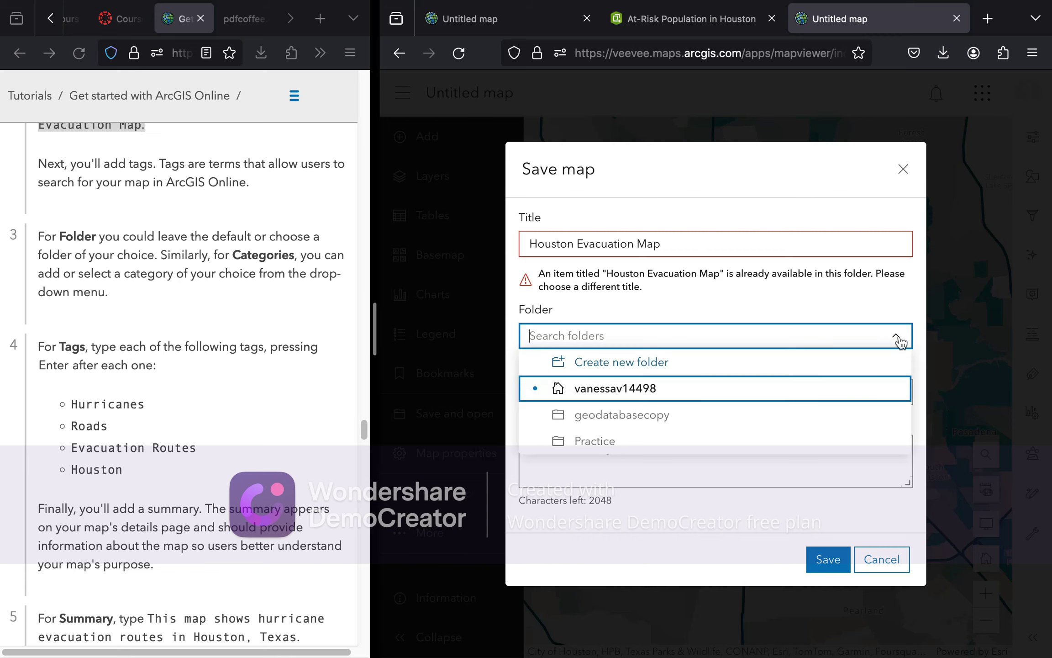
pyautogui.click(658, 440)
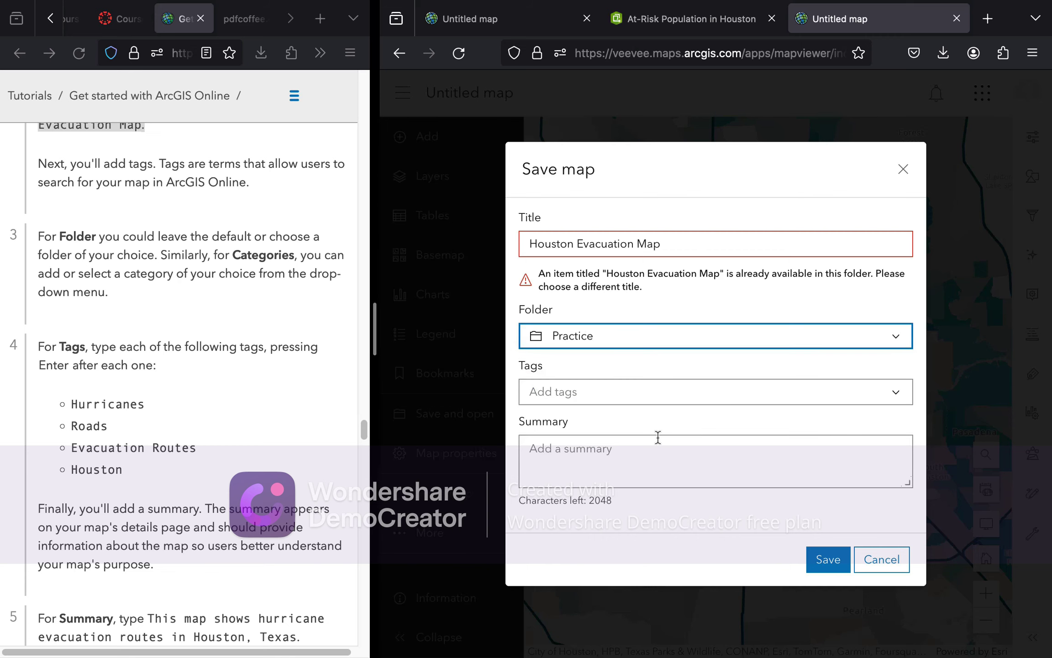
pyautogui.click(713, 249)
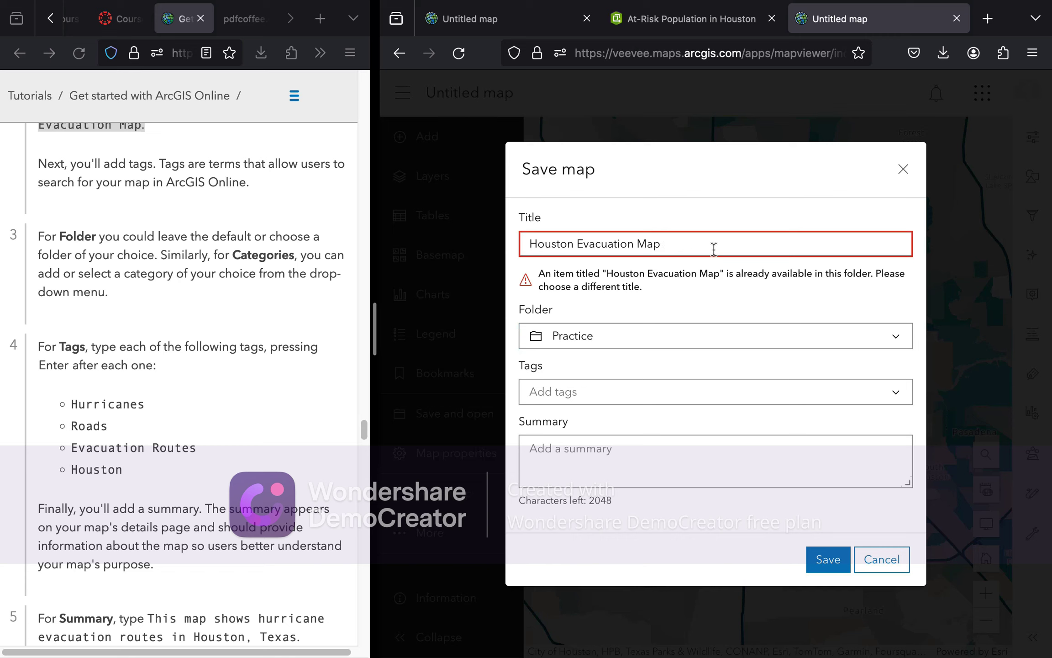
pyautogui.click(654, 344)
pyautogui.click(615, 410)
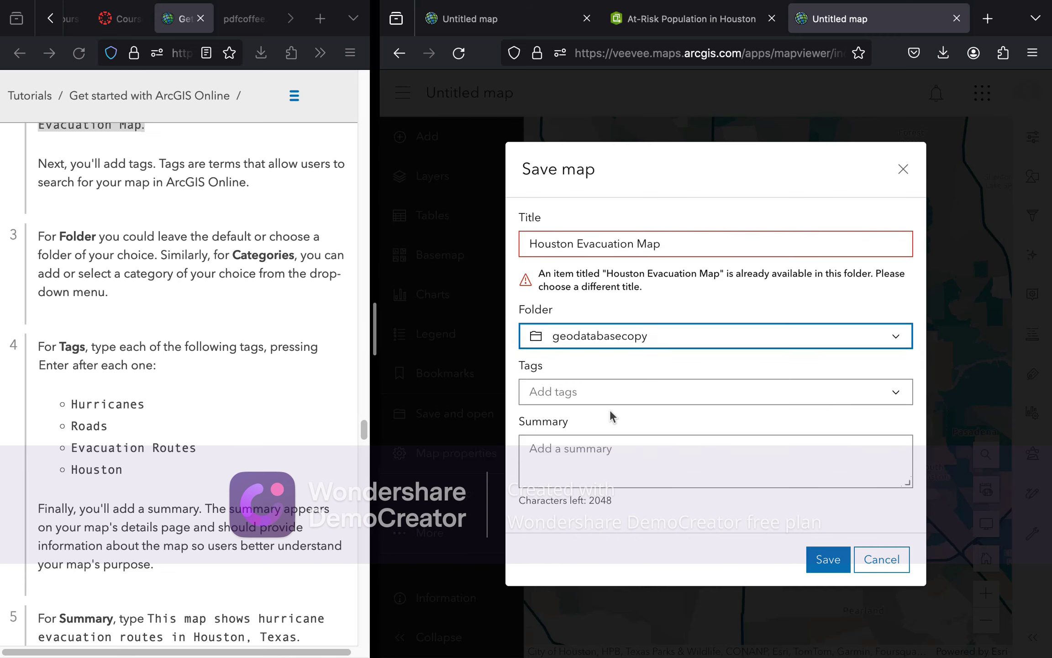
pyautogui.click(687, 246)
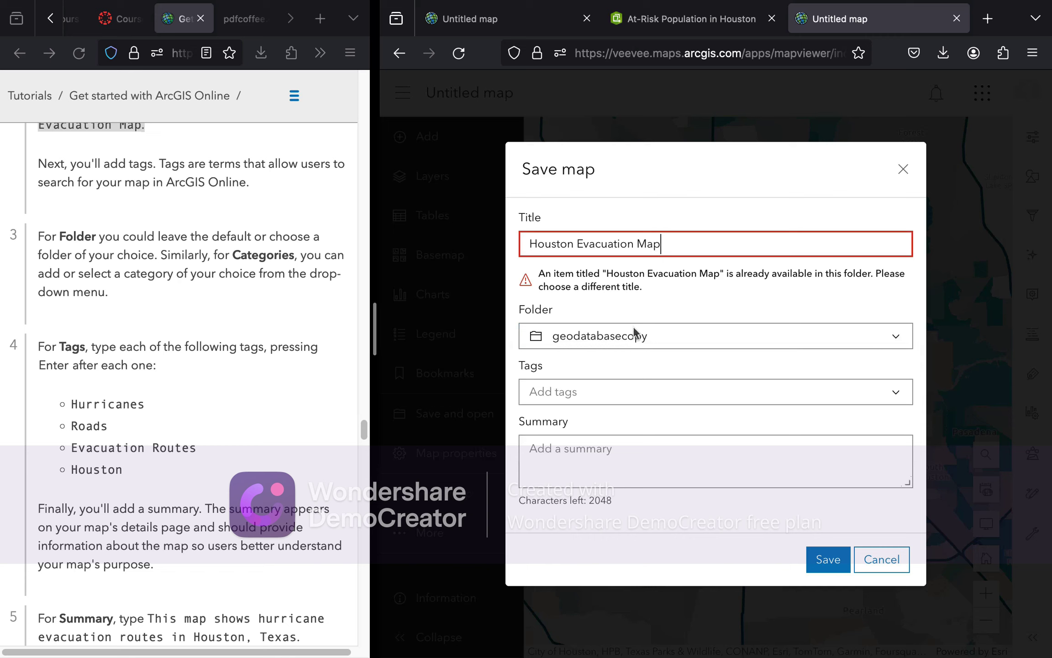
# Create a new folder named Evacuationfolder_lab1 as the map's save location
pyautogui.click(648, 345)
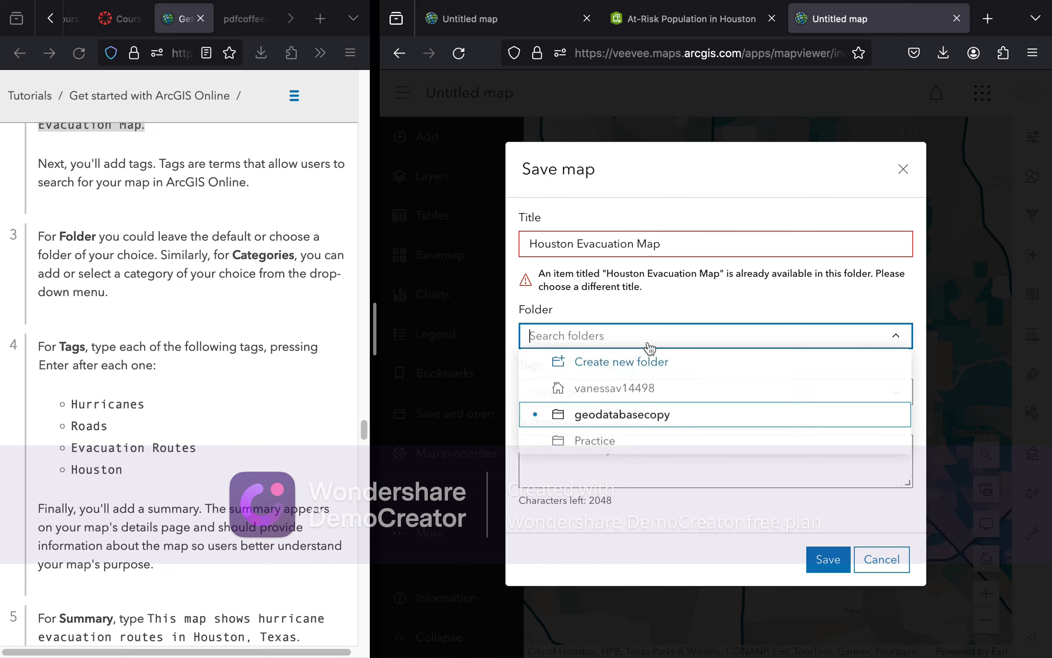
pyautogui.click(631, 363)
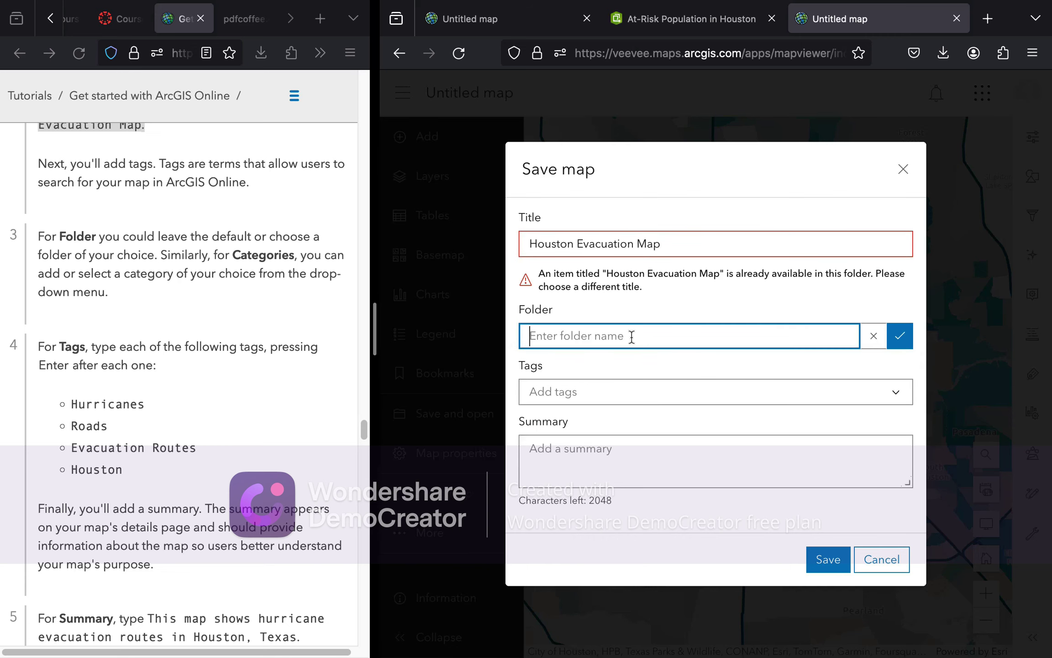
pyautogui.write('Evacuationfolder_lab1')
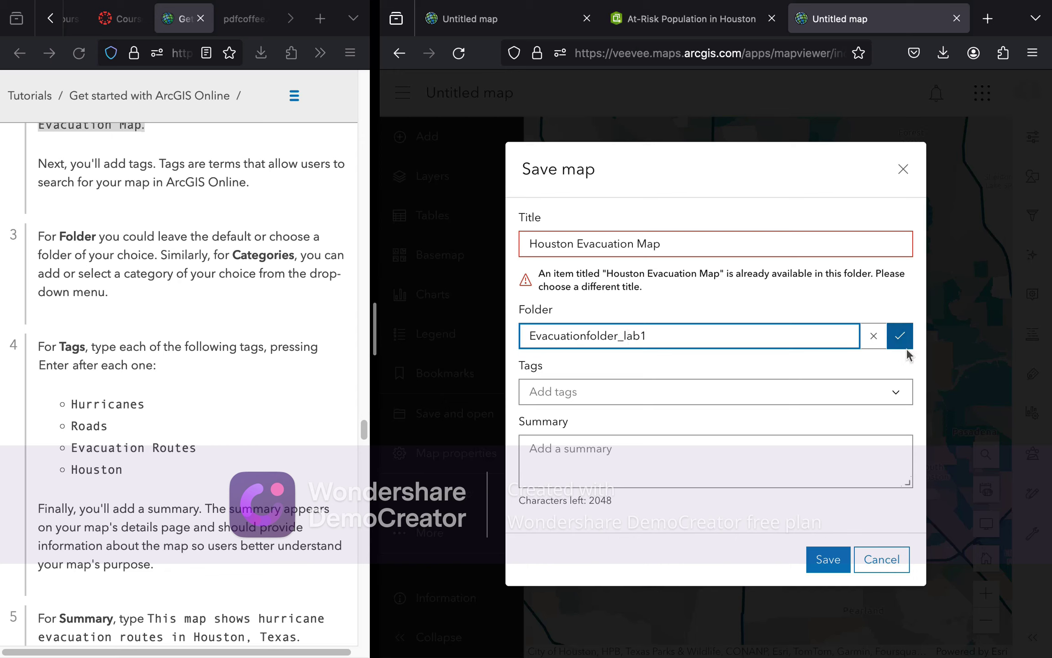
pyautogui.click(899, 336)
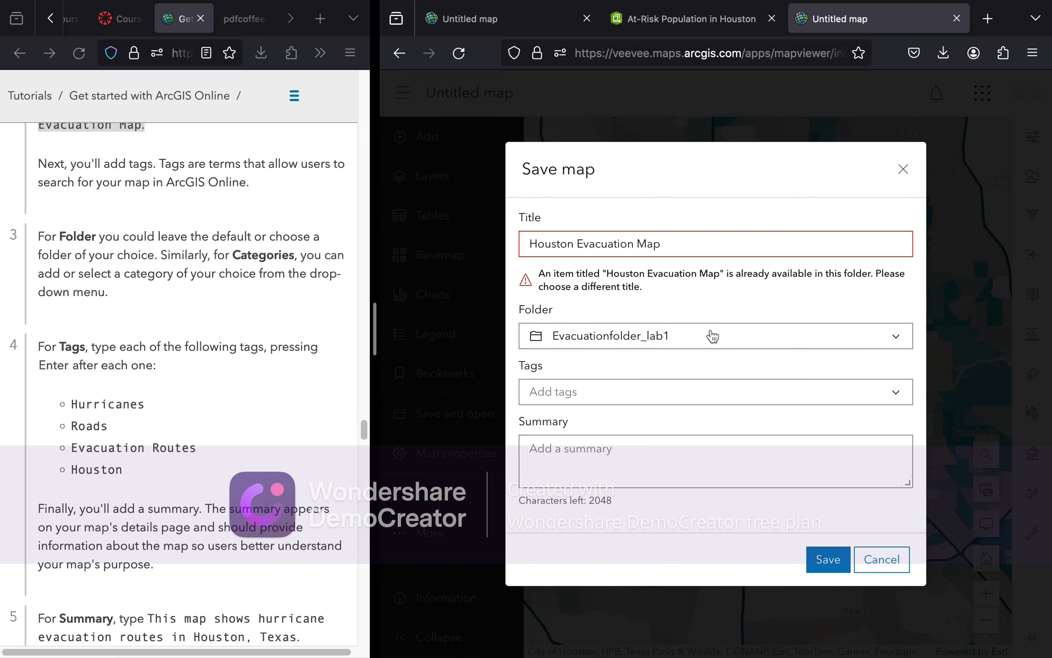
# Recheck the Houston Evacuation Map title against the chosen folder, and add the tag Hurricanes, copied from tutorial step 4
pyautogui.click(707, 252)
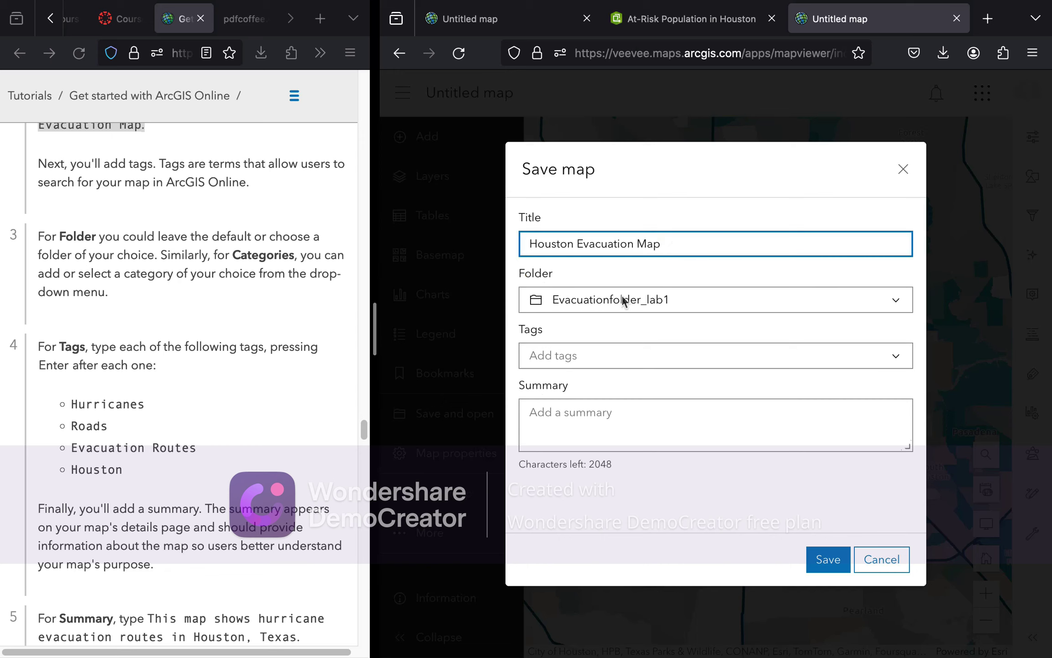
pyautogui.click(618, 350)
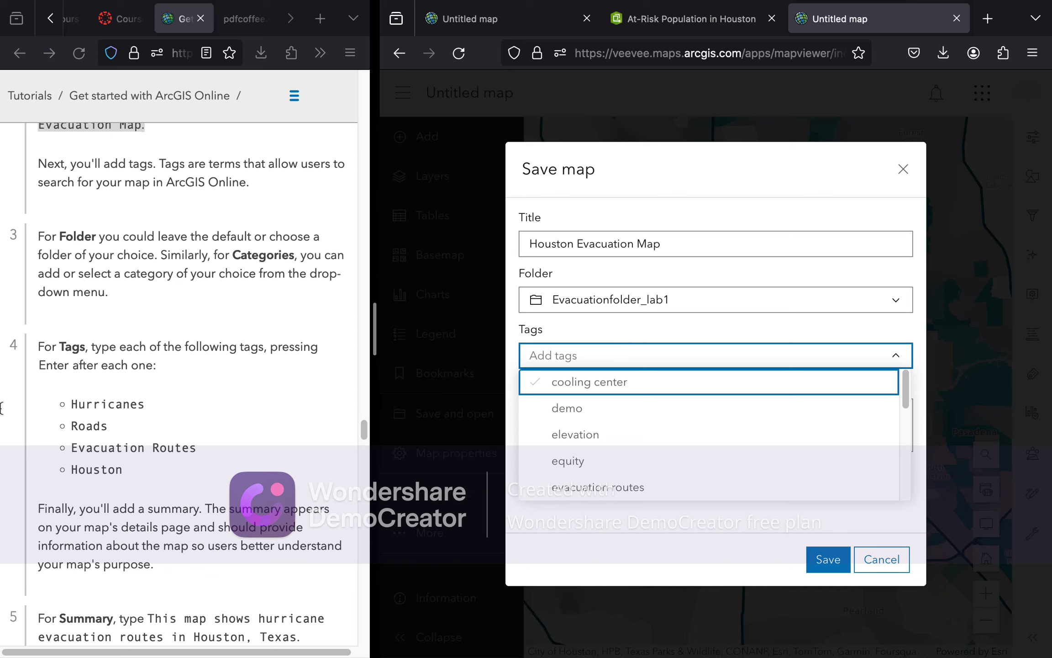
pyautogui.click(75, 405)
pyautogui.moveTo(149, 406); pyautogui.dragTo(71, 399)
pyautogui.hotkey('ctrl', 'c')
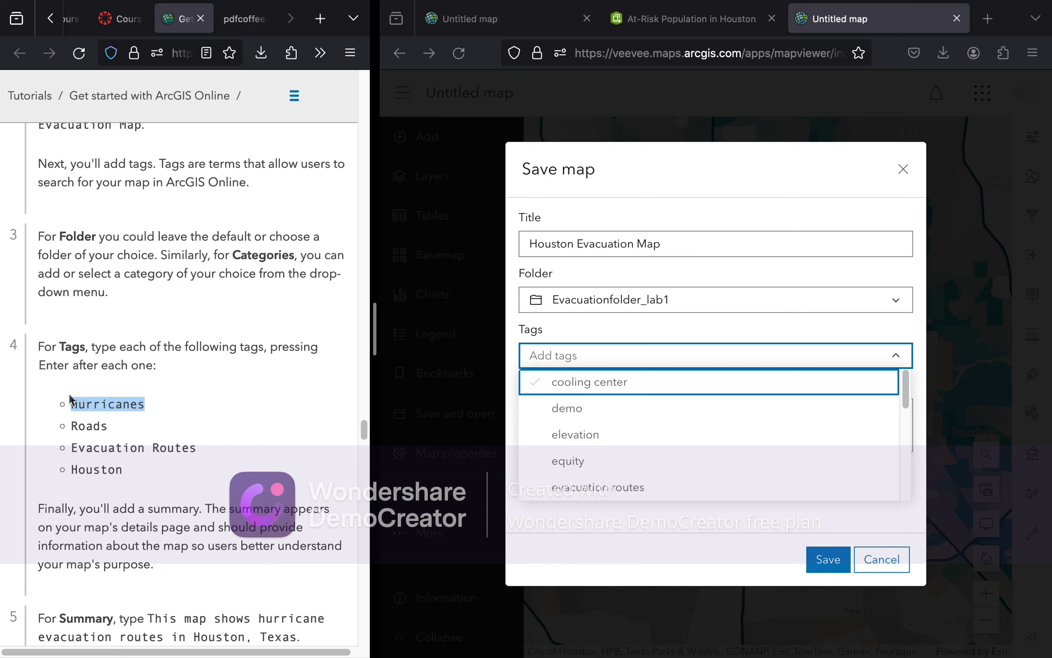
pyautogui.click(596, 355)
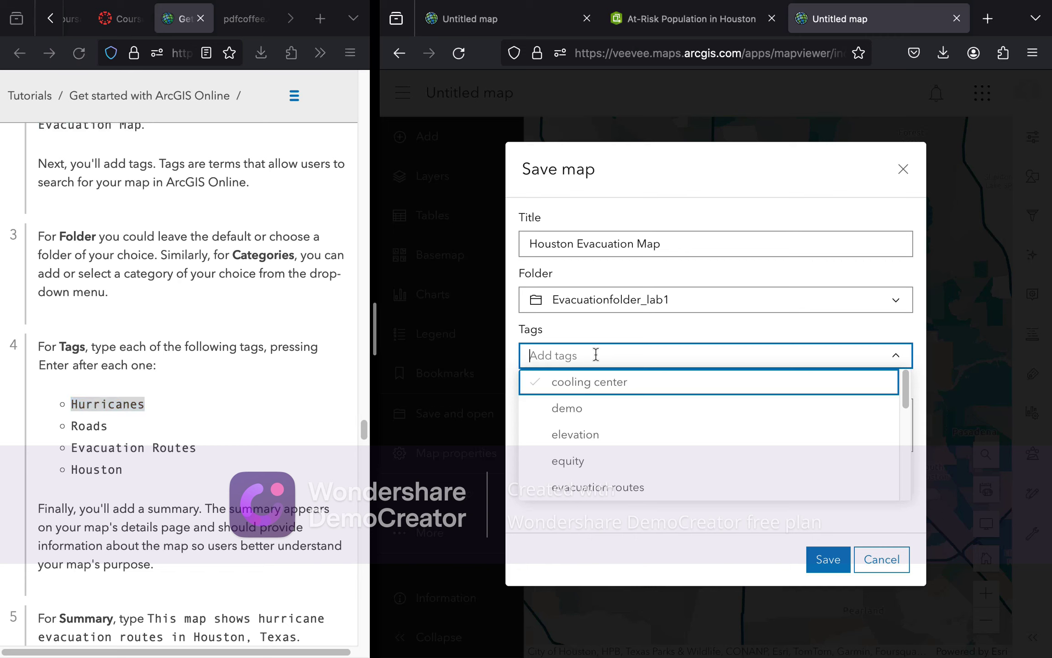
pyautogui.hotkey('ctrl', 'v')
pyautogui.press('Return')
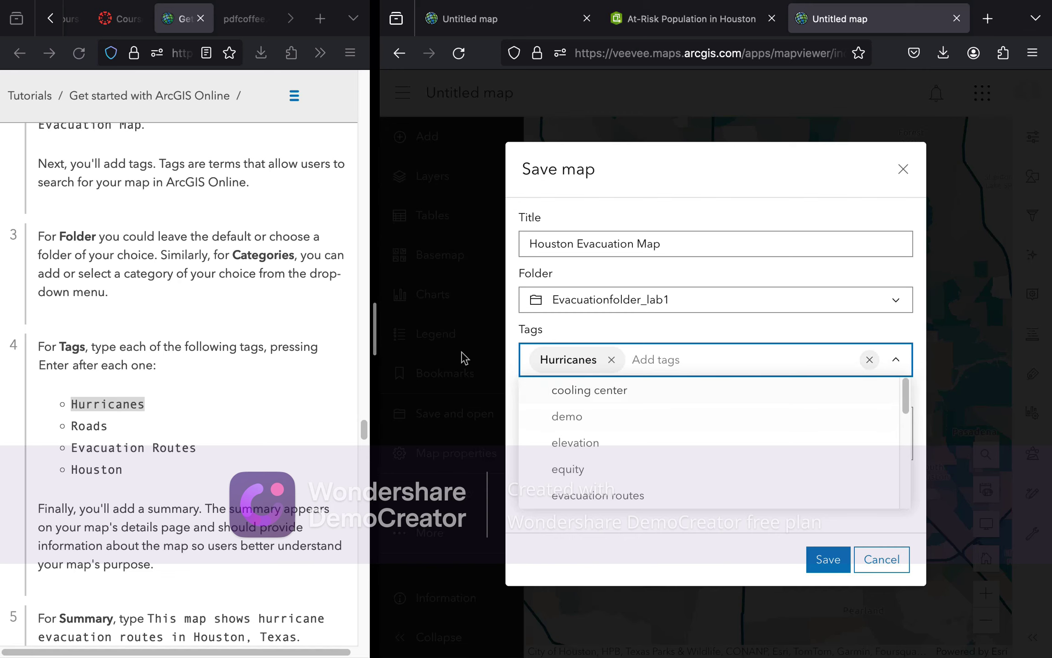
# Add the tag Roads to the map, copying it from the tutorial's tag list
pyautogui.scroll(-3, 152, 392)
pyautogui.scroll(-4, 152, 391)
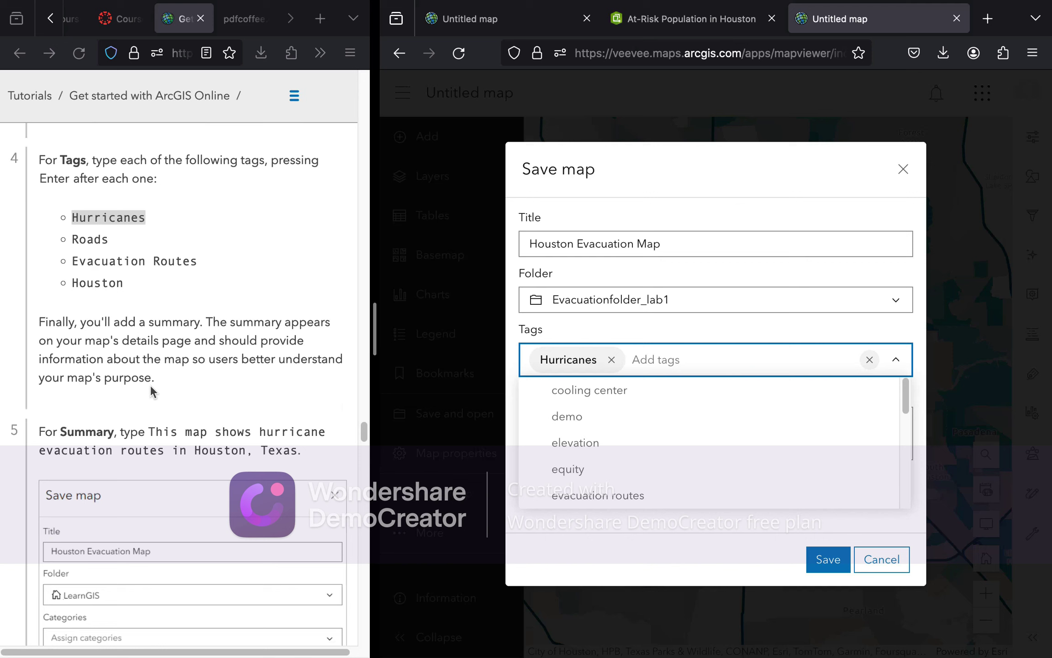
pyautogui.click(84, 240)
pyautogui.click(78, 238)
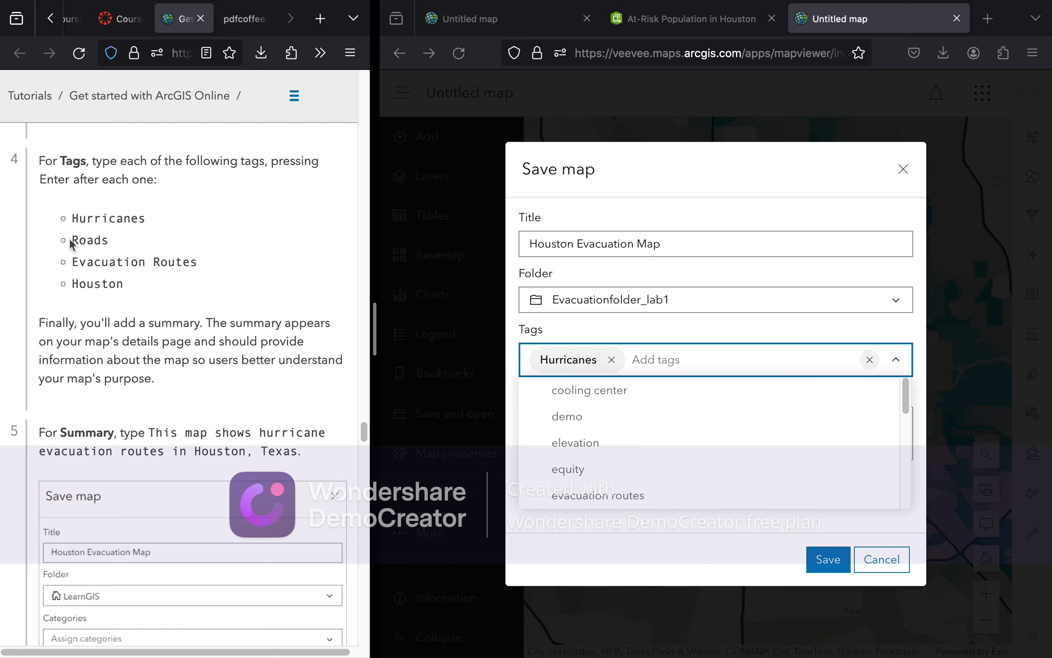
pyautogui.moveTo(112, 242); pyautogui.dragTo(70, 241)
pyautogui.hotkey('ctrl', 'c')
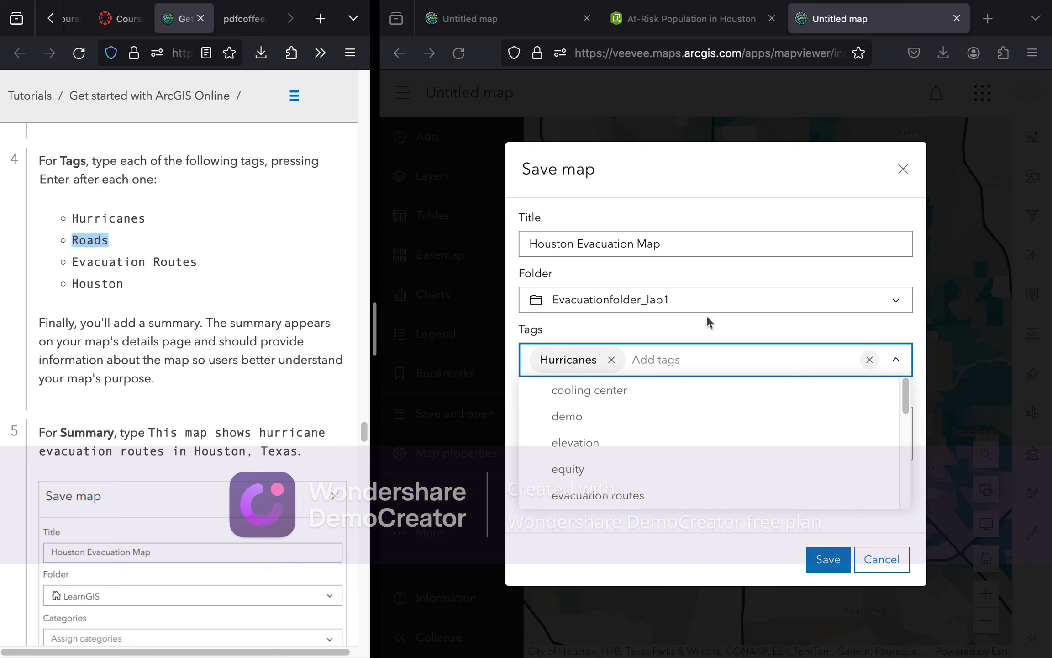
pyautogui.click(691, 355)
pyautogui.hotkey('ctrl', 'v')
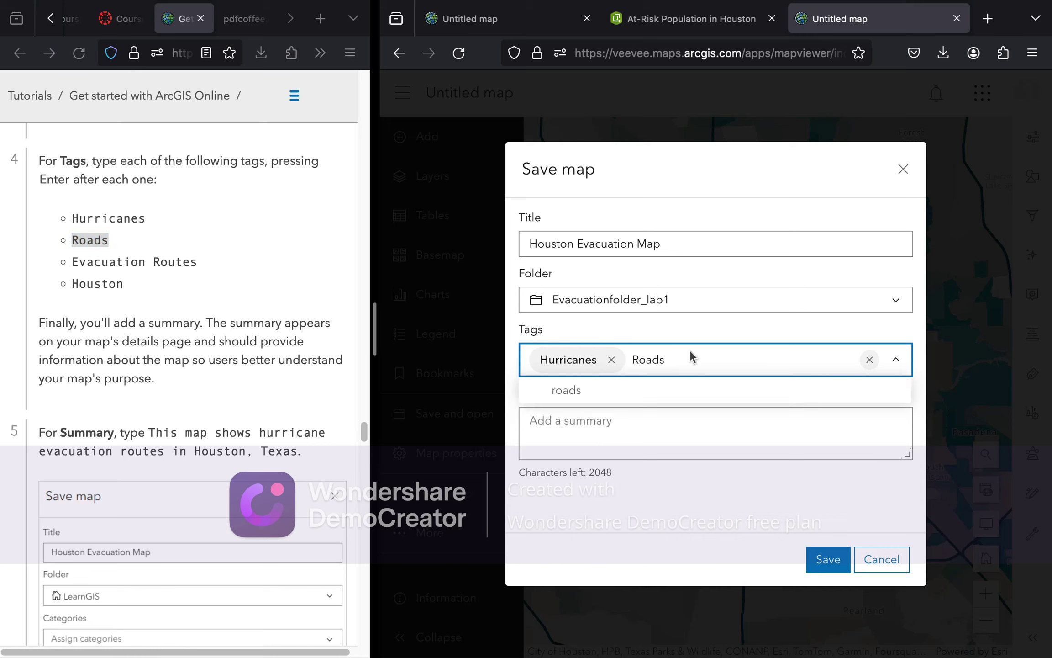
pyautogui.press('Return')
# Try adding Evacuation Routes and Houston together from the tutorial's list, and remove the combined tag
pyautogui.moveTo(72, 260); pyautogui.dragTo(211, 283)
pyautogui.hotkey('ctrl', 'c')
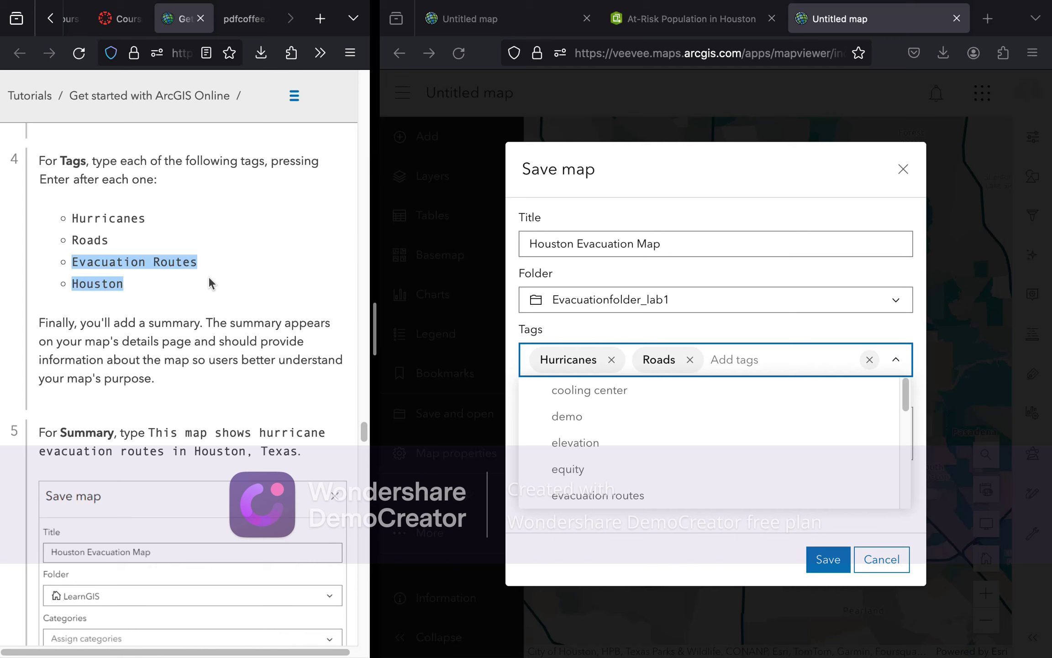
pyautogui.click(808, 358)
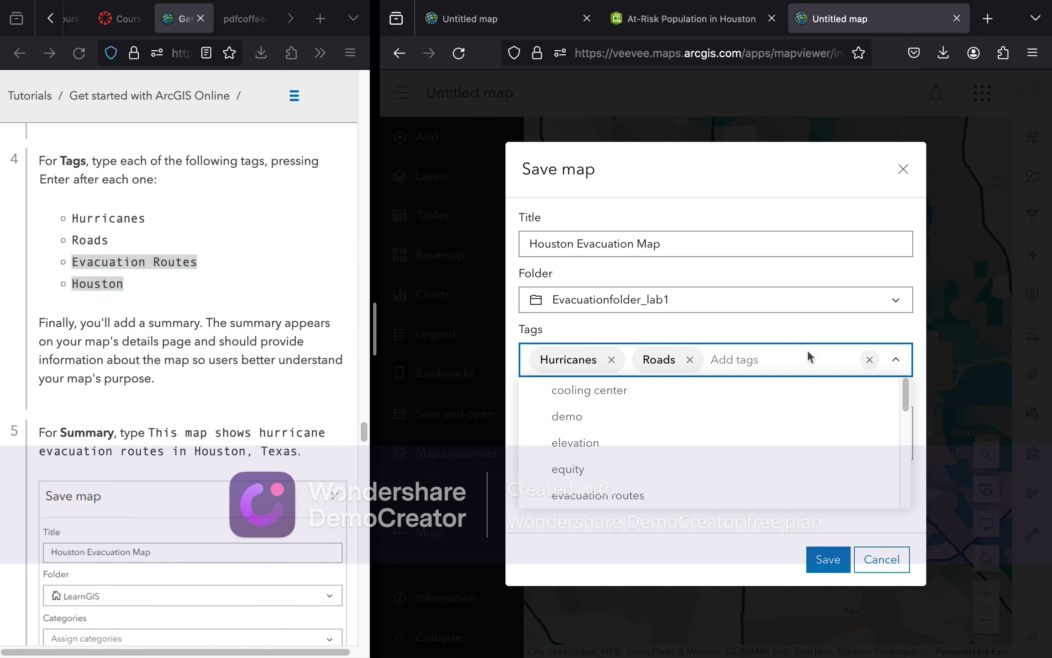
pyautogui.hotkey('ctrl', 'v')
pyautogui.press('Return')
pyautogui.press('BackSpace')
# Add Houston as a separate tag, along with the existing evacuation routes tag
pyautogui.scroll(-5, 305, 328)
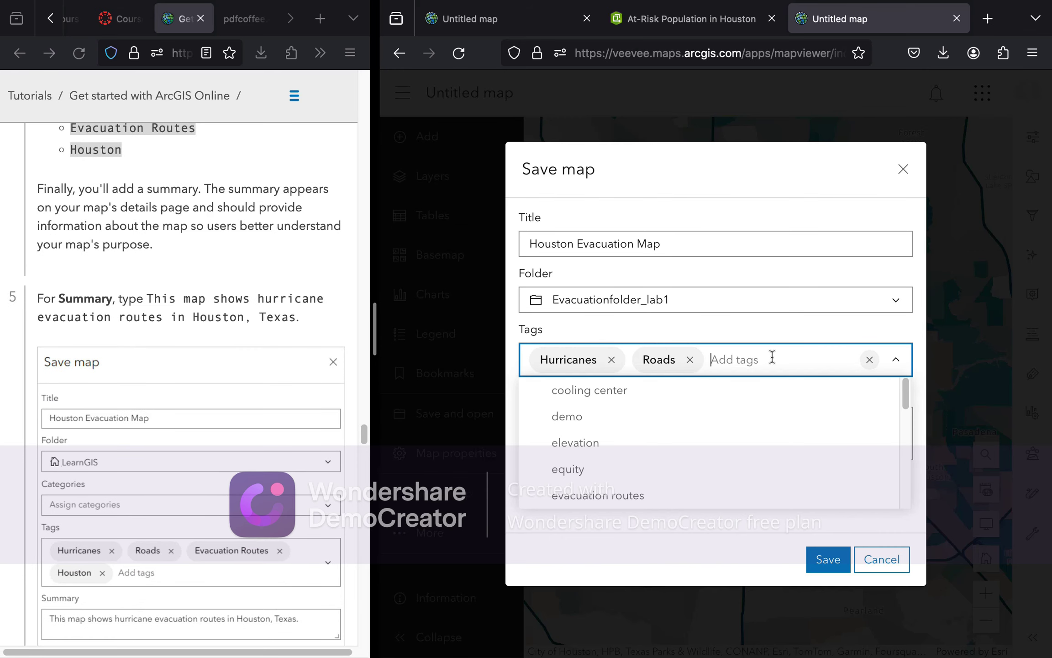
pyautogui.write('Houston')
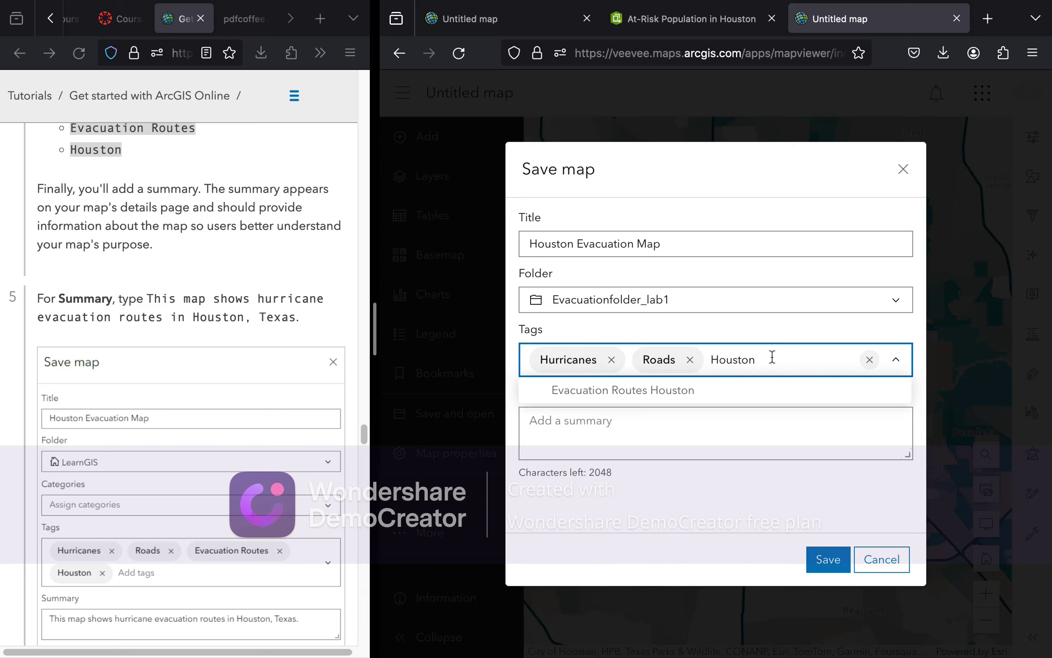
pyautogui.press('BackSpace')
pyautogui.press('BackSpace')
pyautogui.press('BackSpace')
pyautogui.press('BackSpace')
pyautogui.press('BackSpace')
pyautogui.press('BackSpace')
pyautogui.press('BackSpace')
pyautogui.write('H')
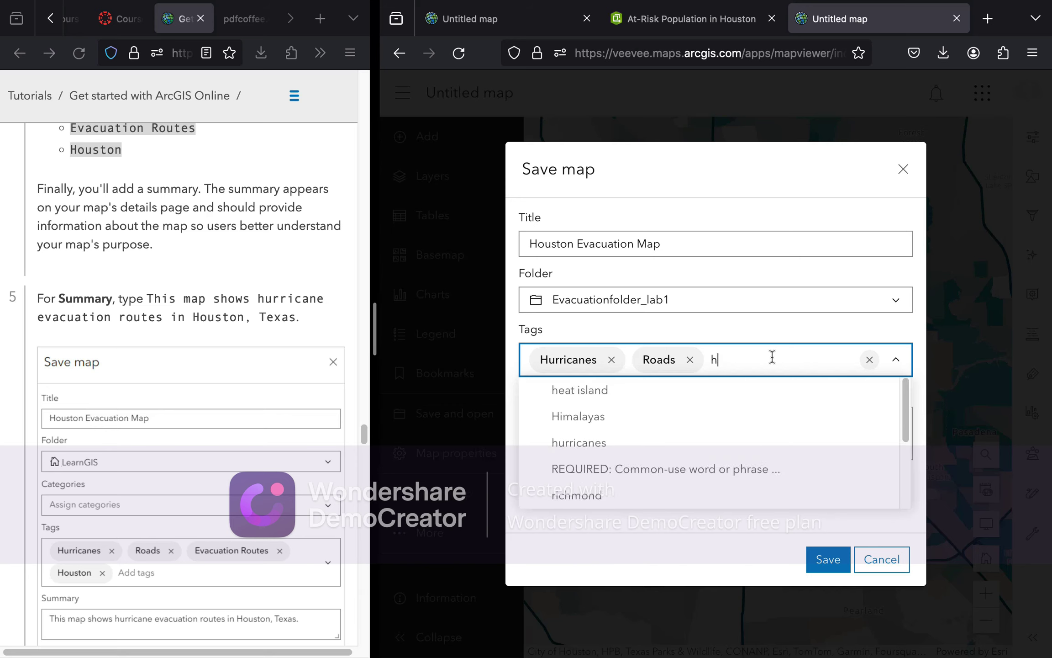
pyautogui.press('BackSpace')
pyautogui.write('Houston')
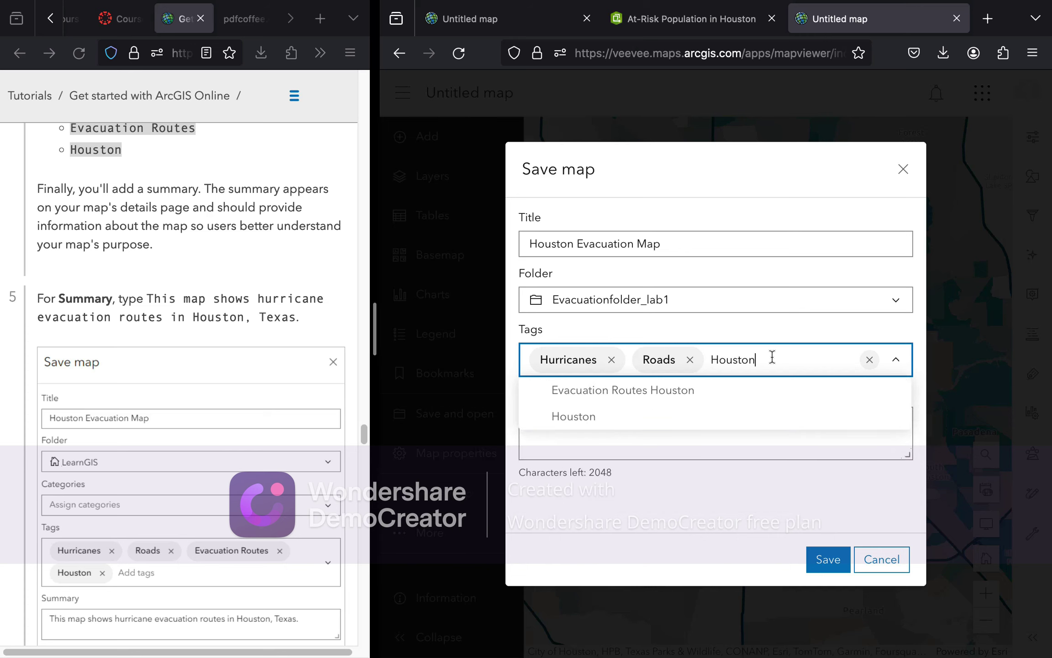
pyautogui.press('Return')
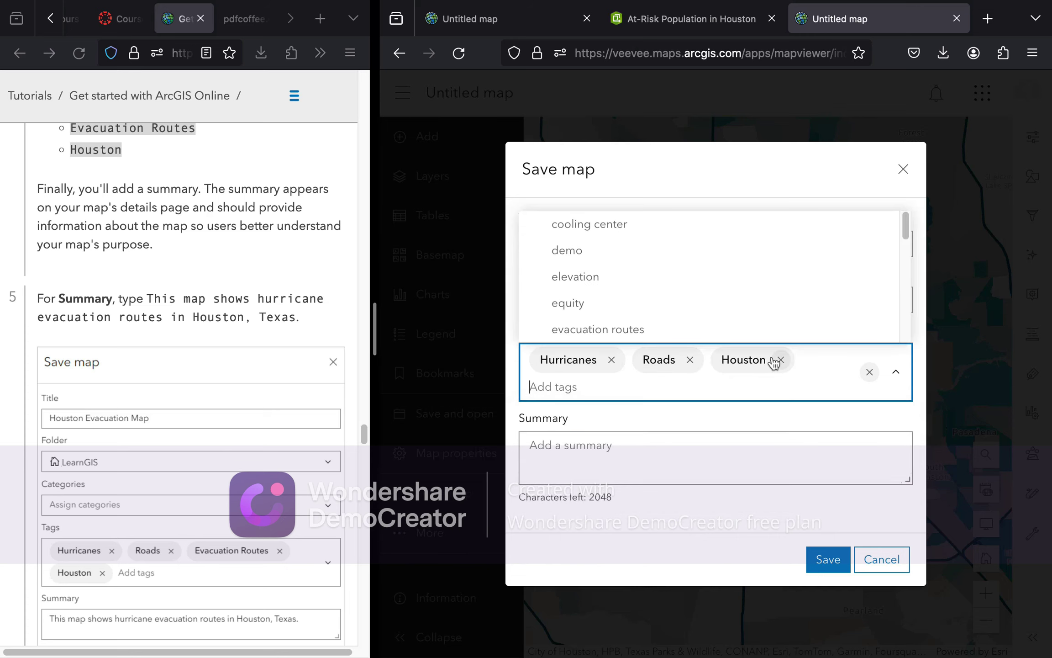
pyautogui.write('Evac')
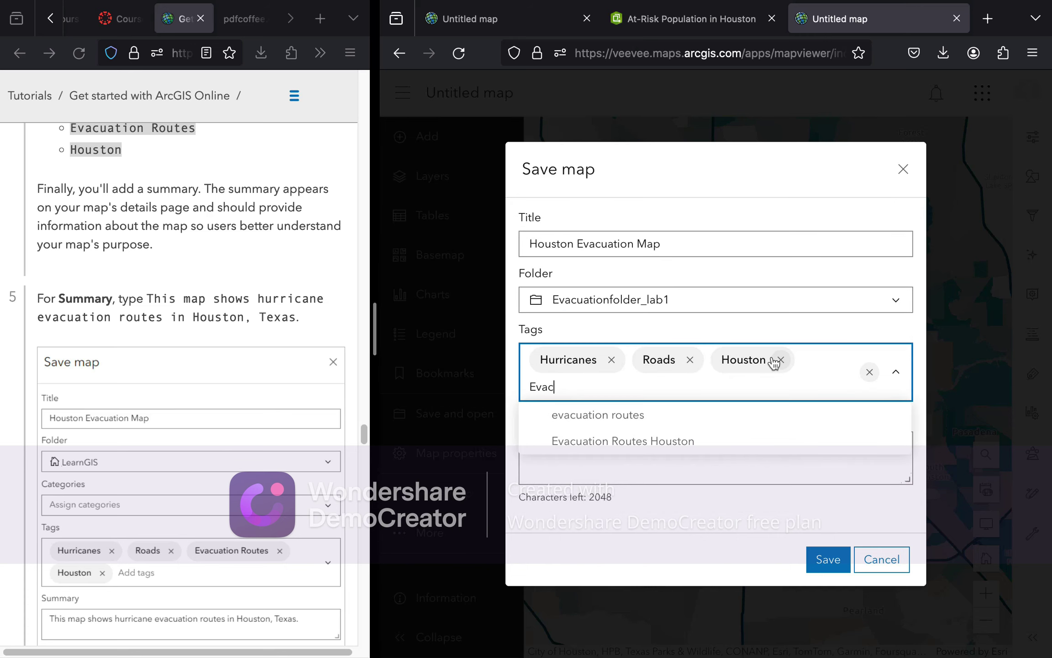
pyautogui.click(672, 423)
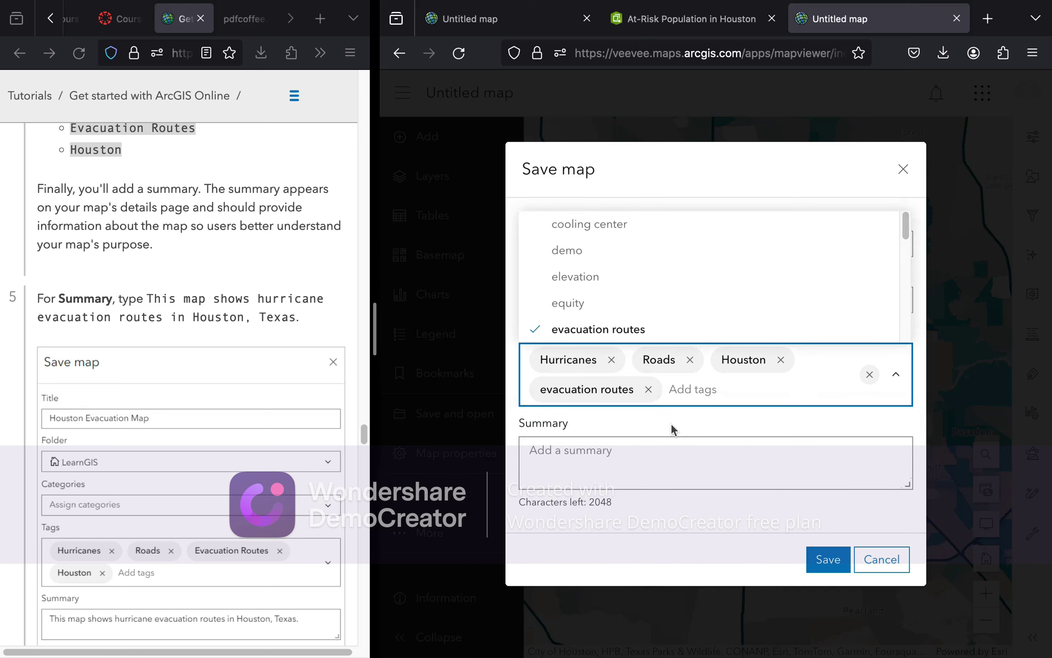
# Set the summary to "This map shows hurricane evacuation routes in Houston, Texas." from tutorial step 5, and save the map
pyautogui.click(590, 450)
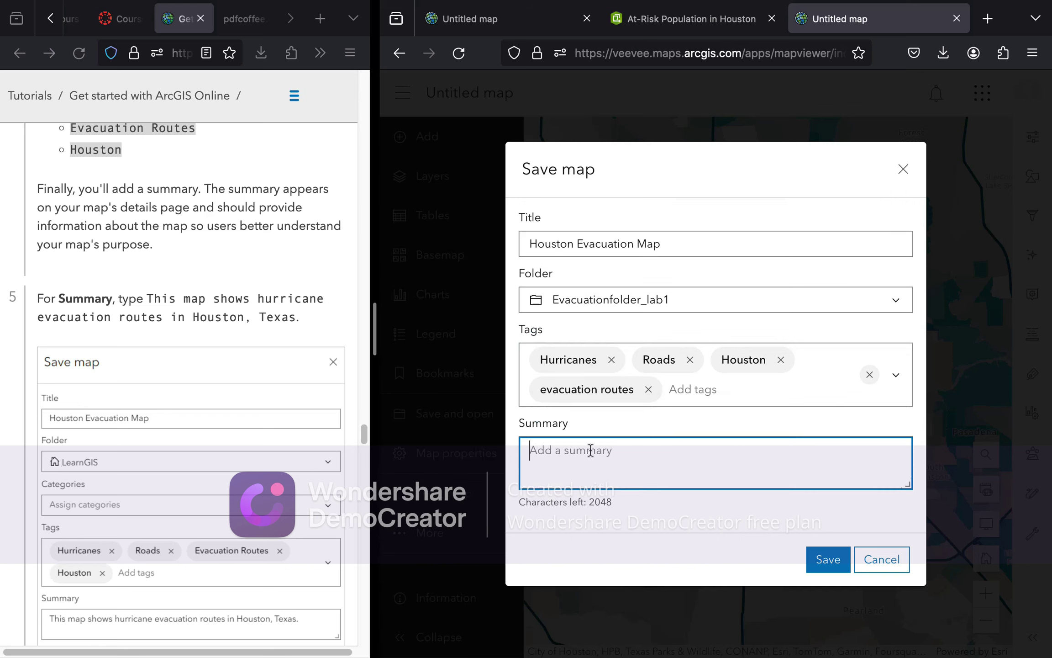
pyautogui.scroll(-1, 177, 342)
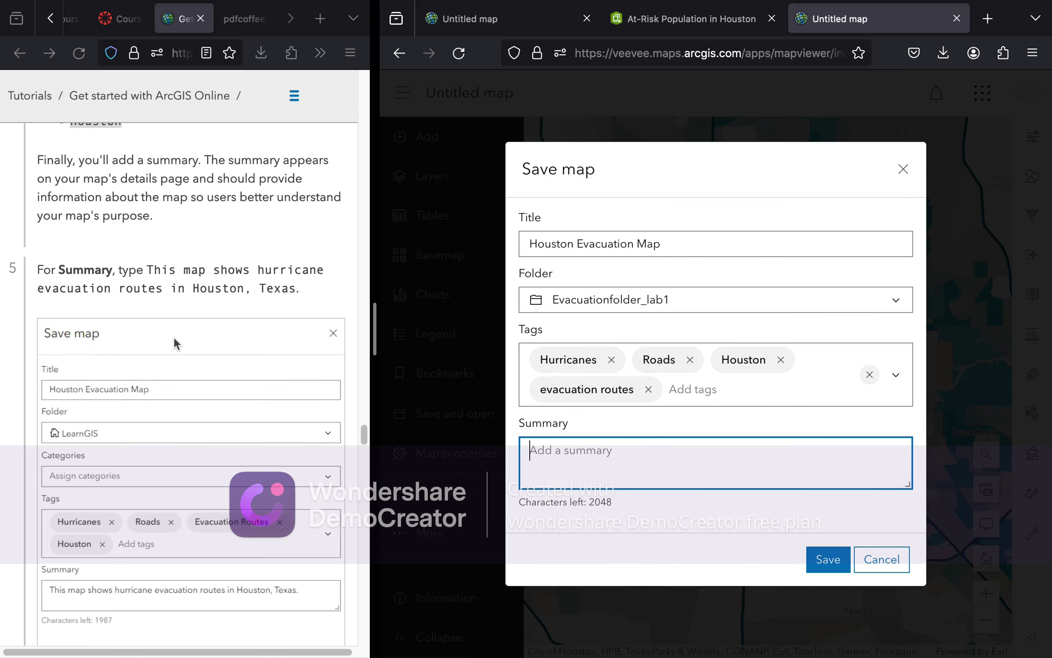
pyautogui.click(150, 264)
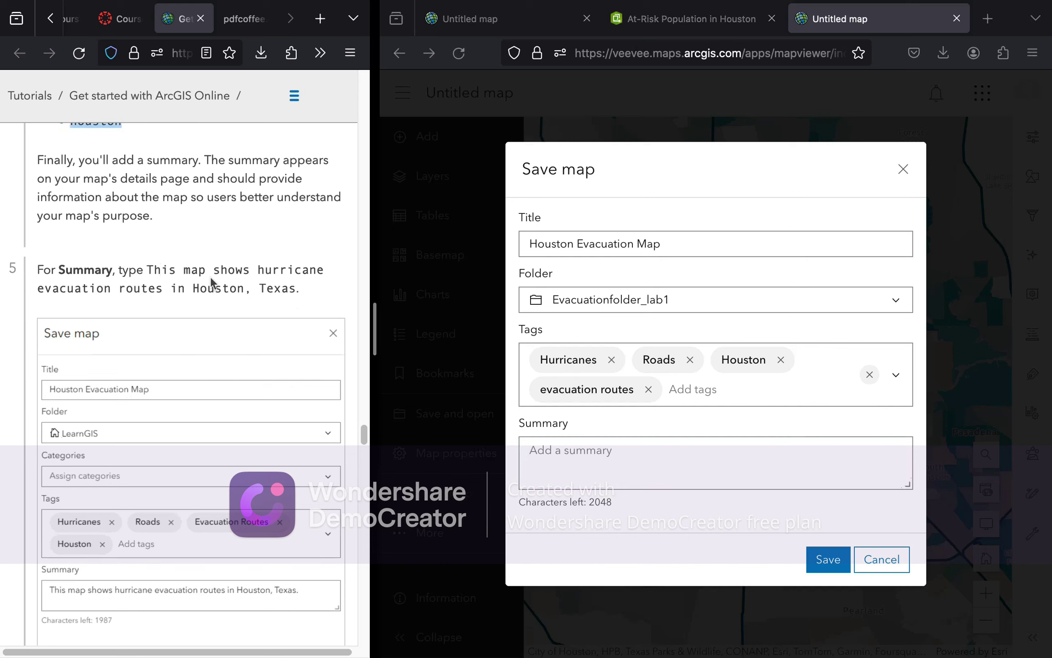
pyautogui.moveTo(150, 264); pyautogui.dragTo(292, 305)
pyautogui.press('super+c')
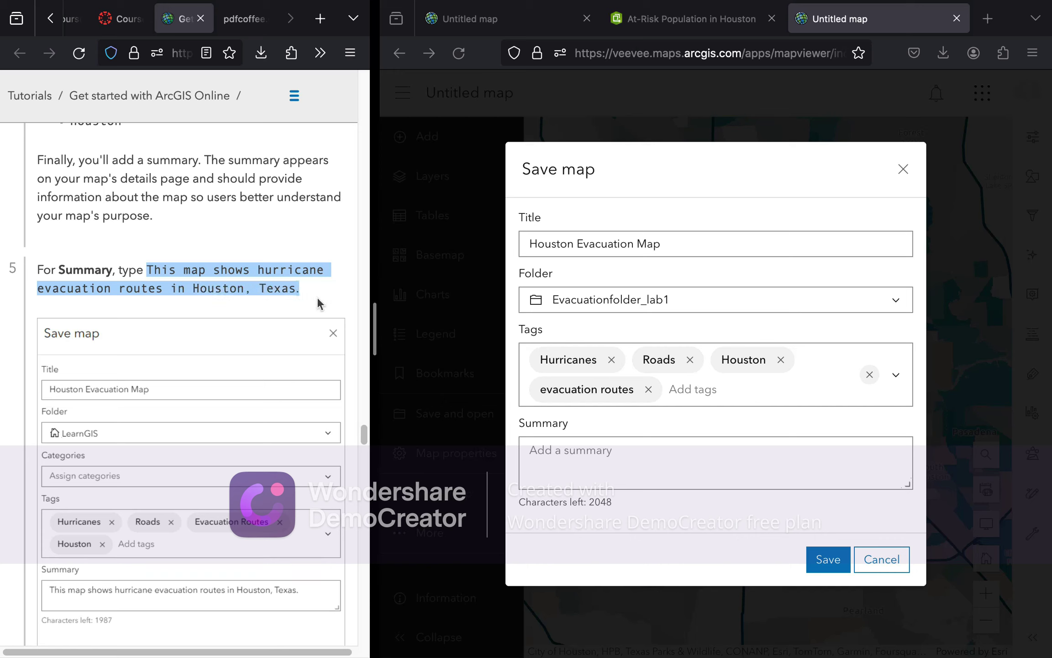
pyautogui.click(628, 459)
pyautogui.press('super+v')
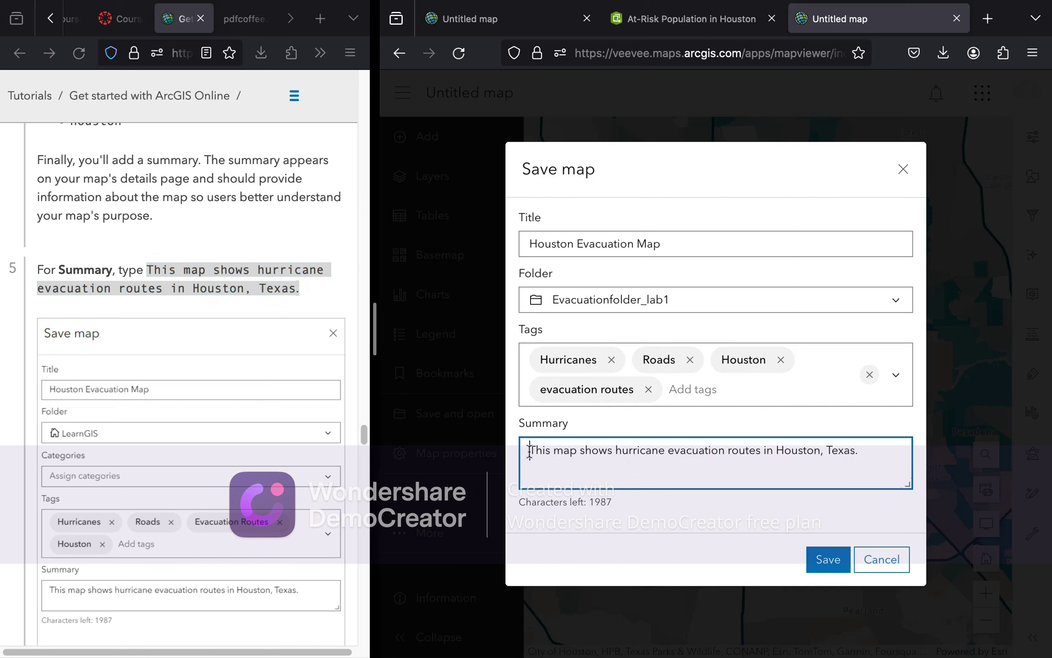
pyautogui.scroll(-10, 140, 364)
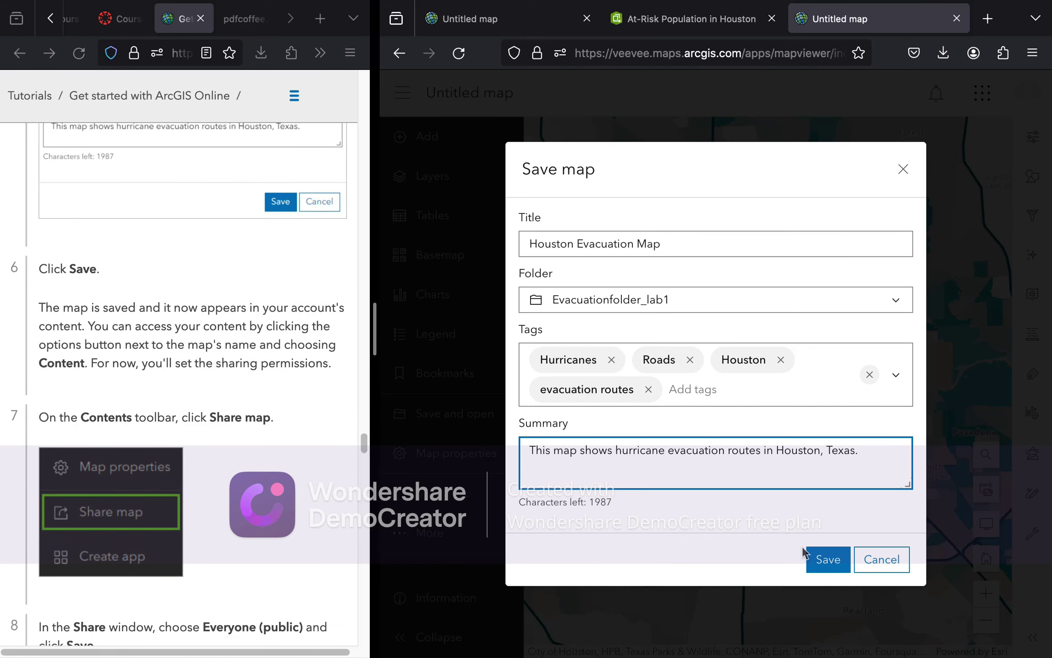
pyautogui.click(826, 560)
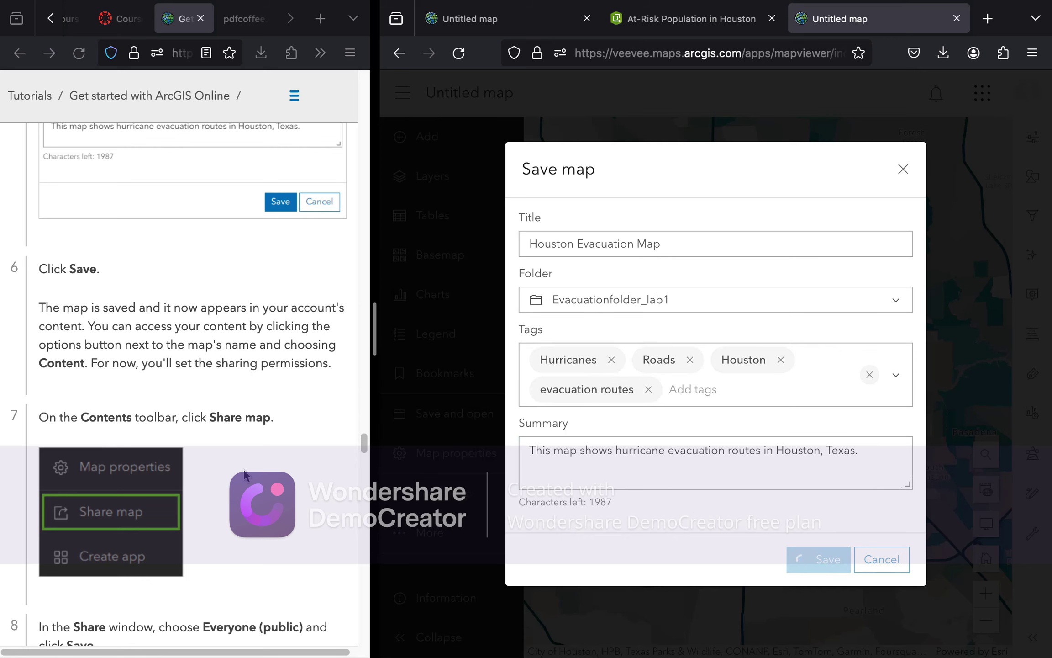
# Read tutorial steps 6 to 8 on sharing, and look for the saved Houston Evacuation Map in the account's content
pyautogui.scroll(-2, 247, 475)
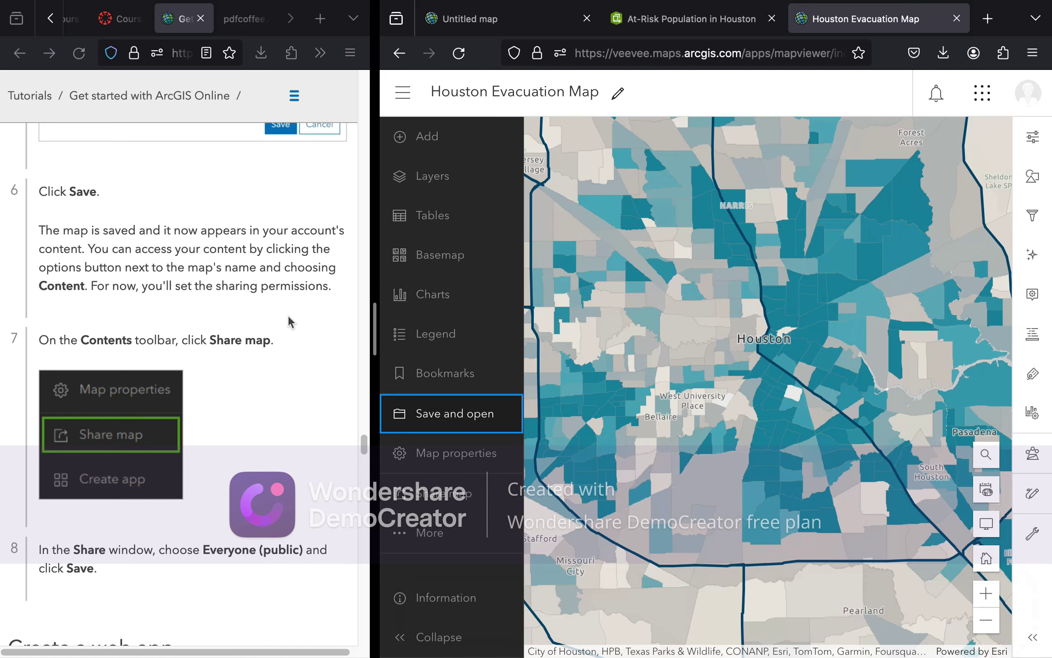
pyautogui.scroll(-1, 287, 315)
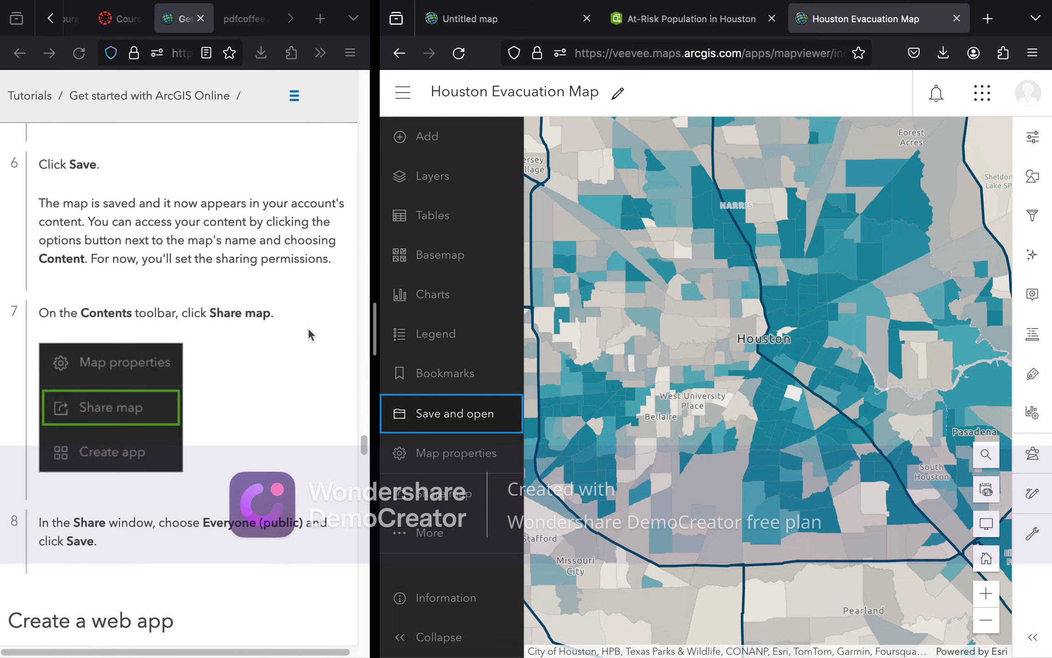
pyautogui.scroll(-1, 308, 329)
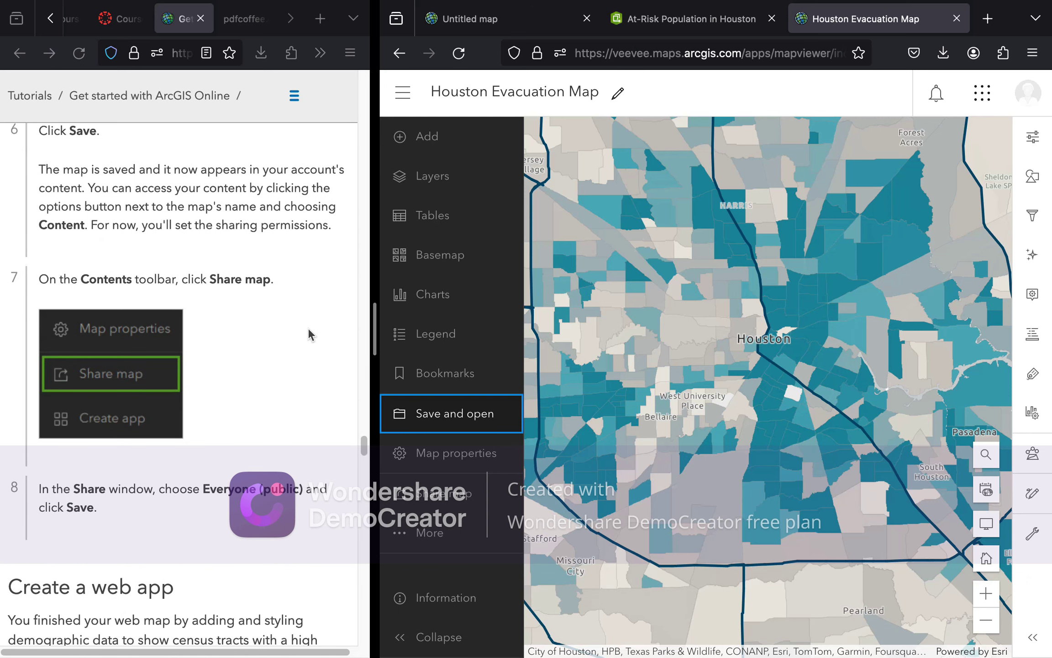
pyautogui.click(400, 108)
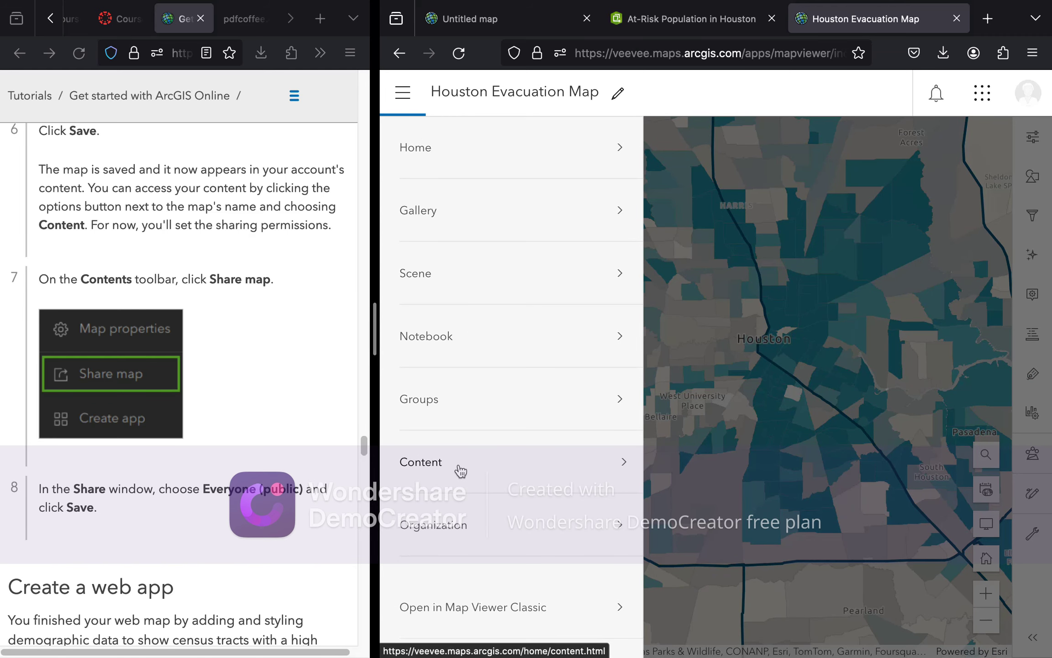
pyautogui.click(633, 477)
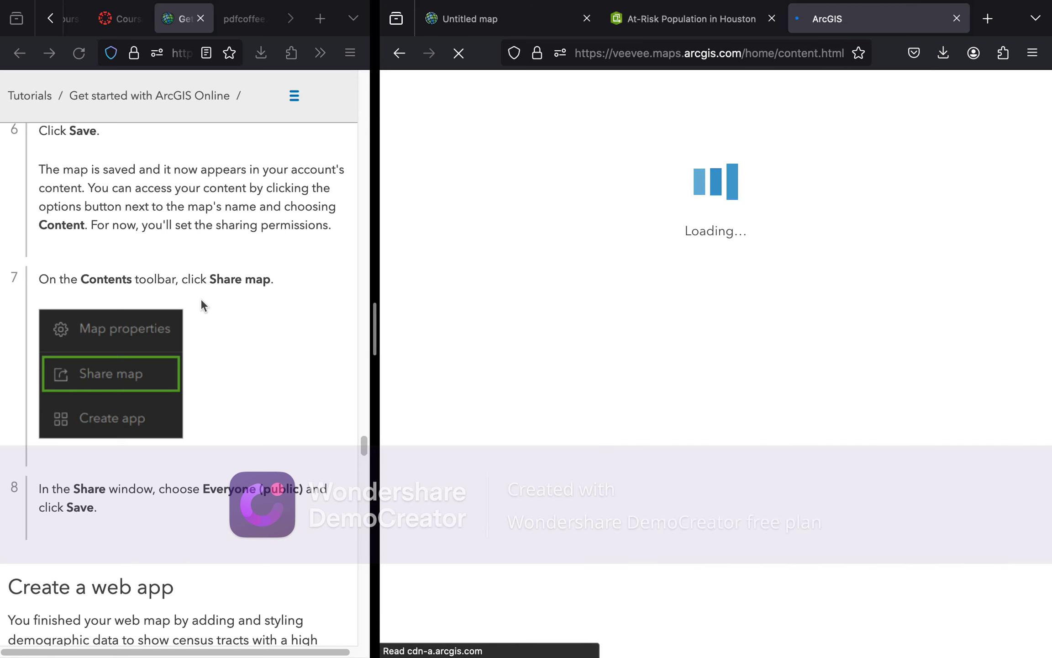
pyautogui.scroll(1, 202, 300)
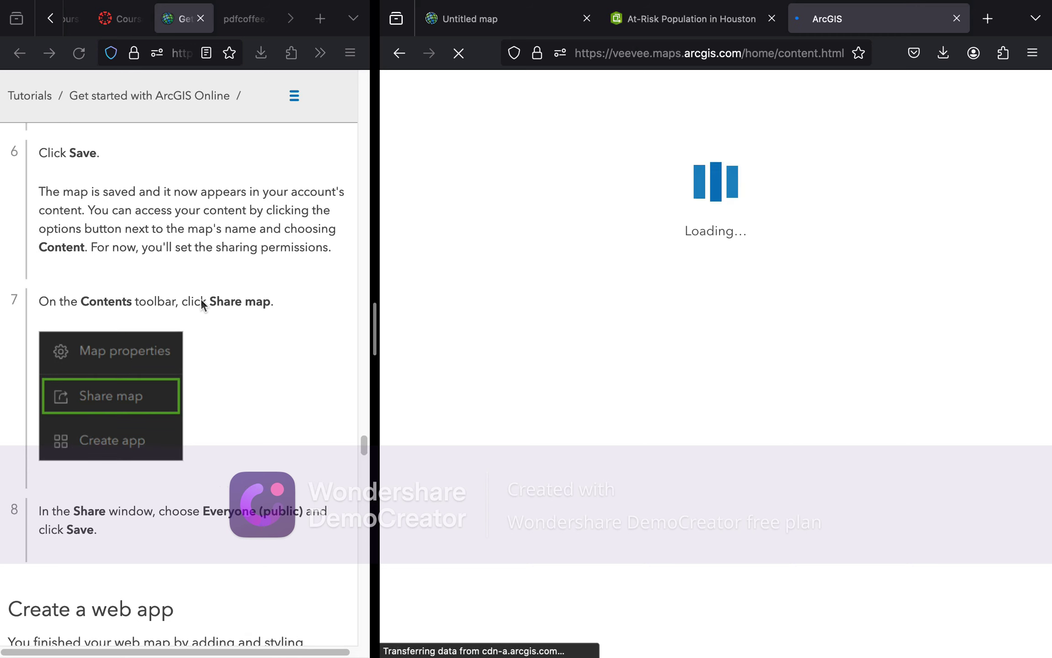
pyautogui.scroll(-1, 202, 301)
pyautogui.scroll(-4, 201, 300)
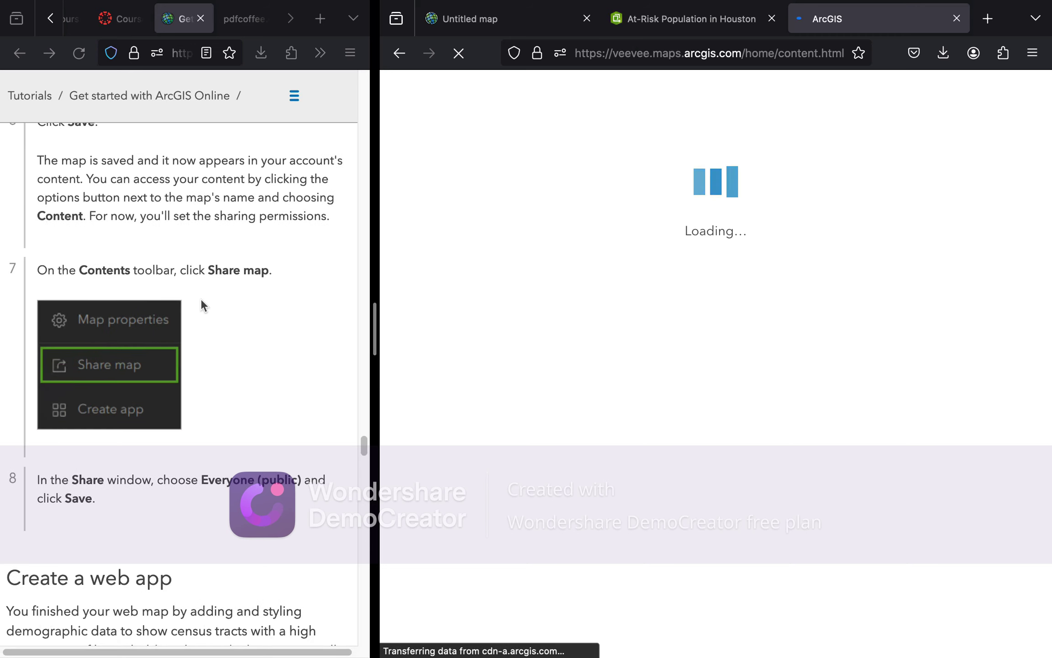
pyautogui.scroll(-1, 201, 301)
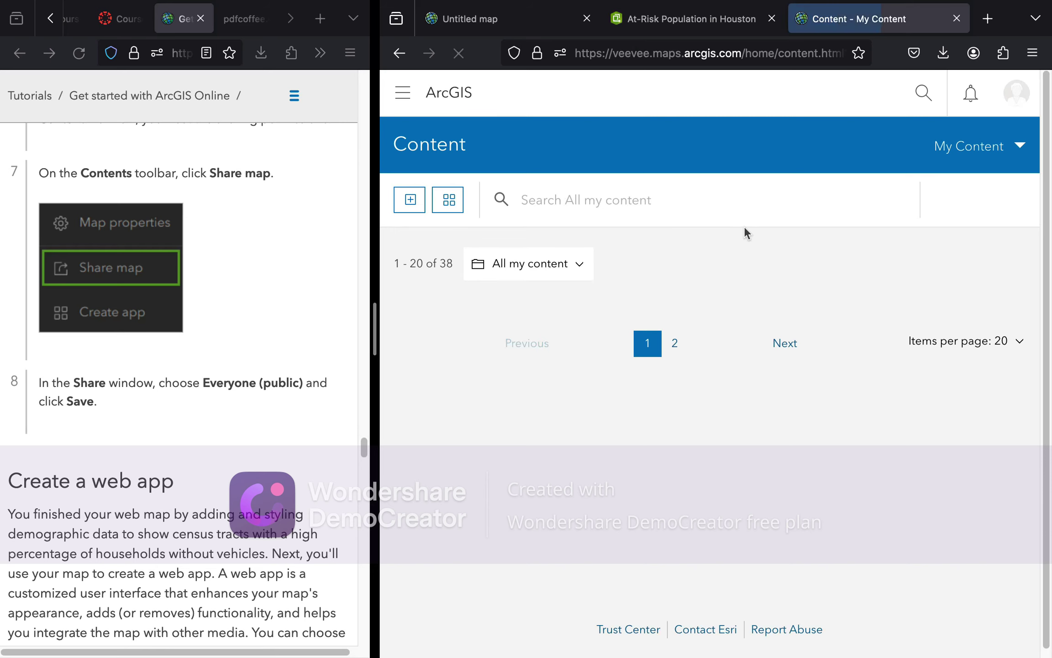
pyautogui.scroll(-2, 744, 226)
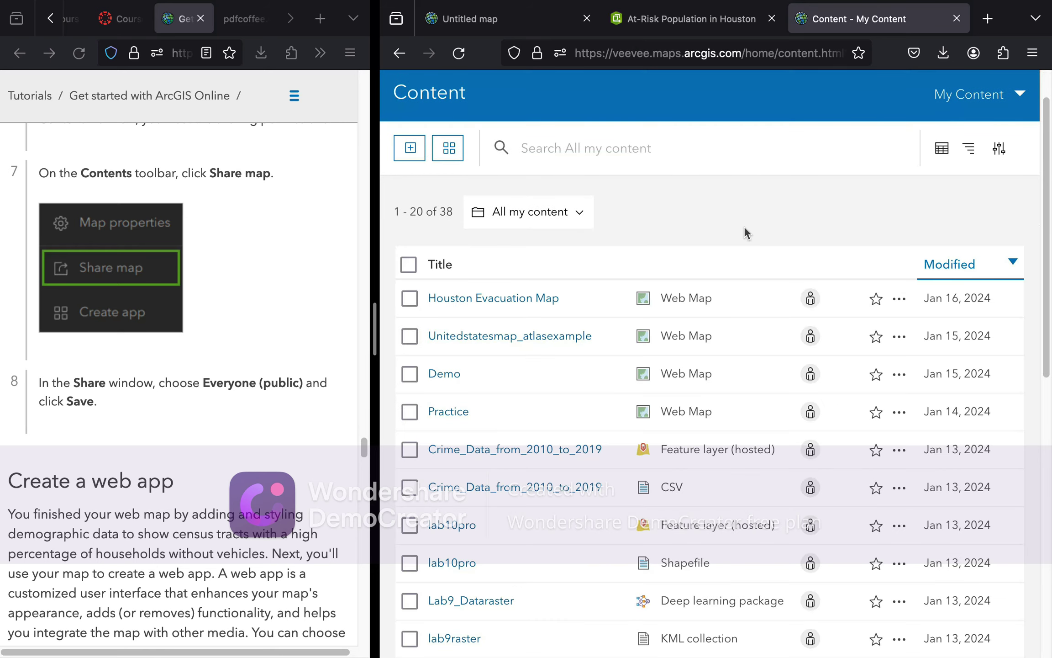
pyautogui.scroll(2, 744, 234)
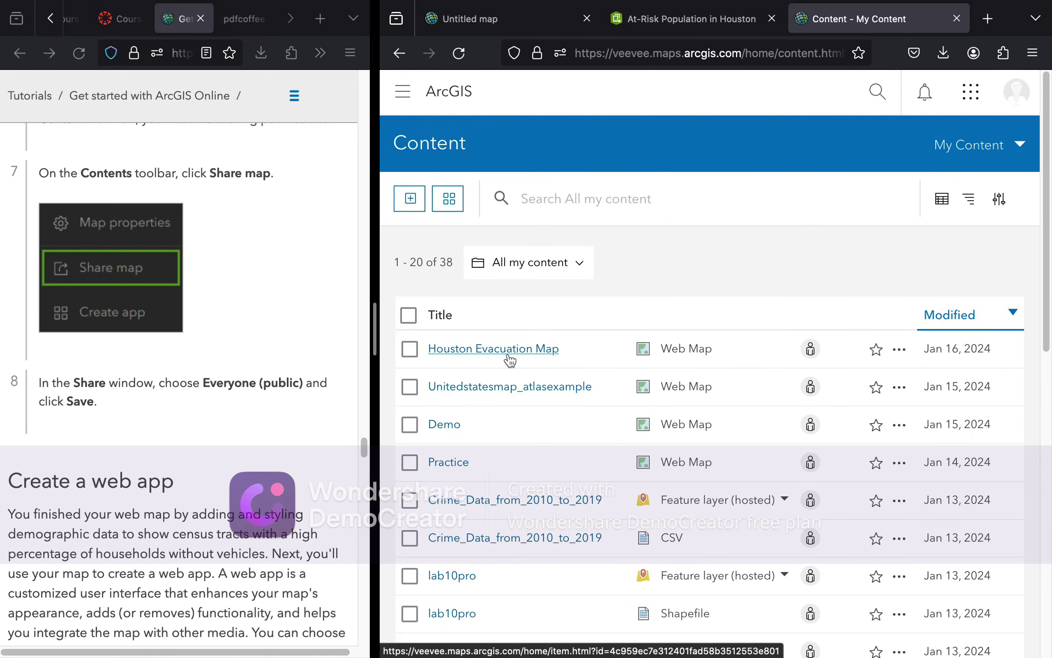
# Open the Houston Evacuation Map from the content list in Map Viewer and dismiss the site navigation
pyautogui.click(539, 359)
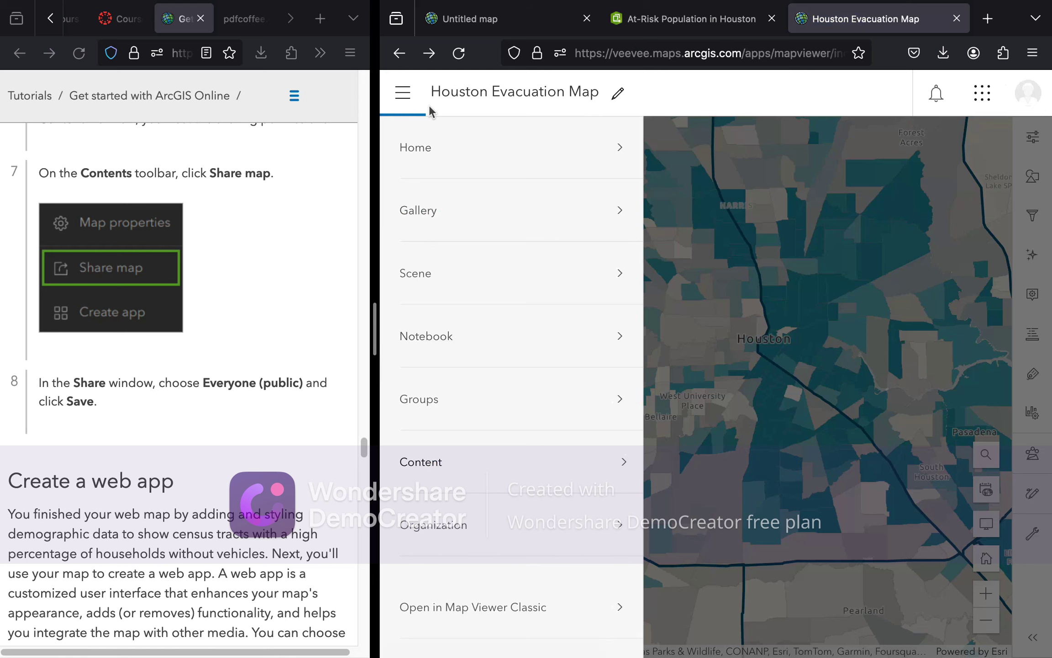
pyautogui.click(762, 216)
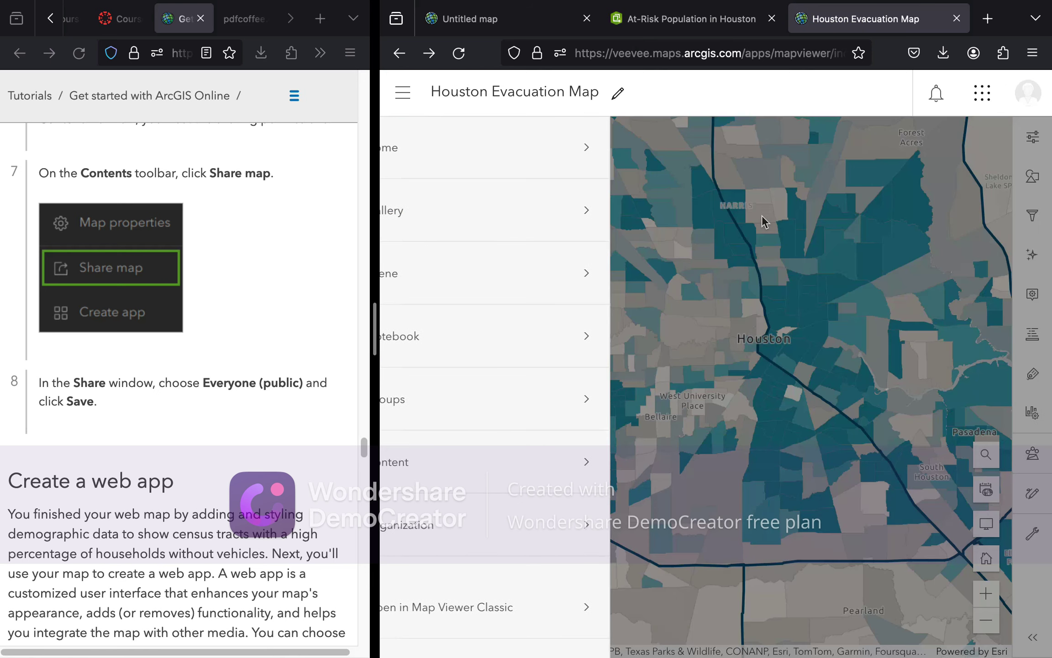
pyautogui.scroll(-1, 202, 430)
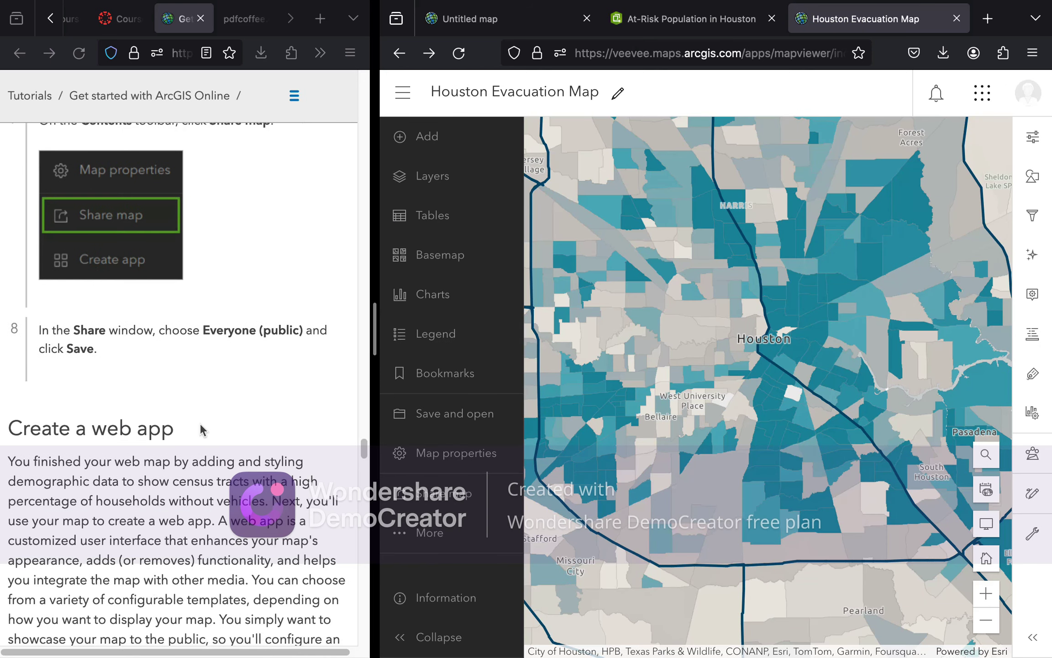
# Share the Houston Evacuation Map with Everyone (public) as in tutorial steps 7 and 8, and save the sharing level
pyautogui.click(450, 503)
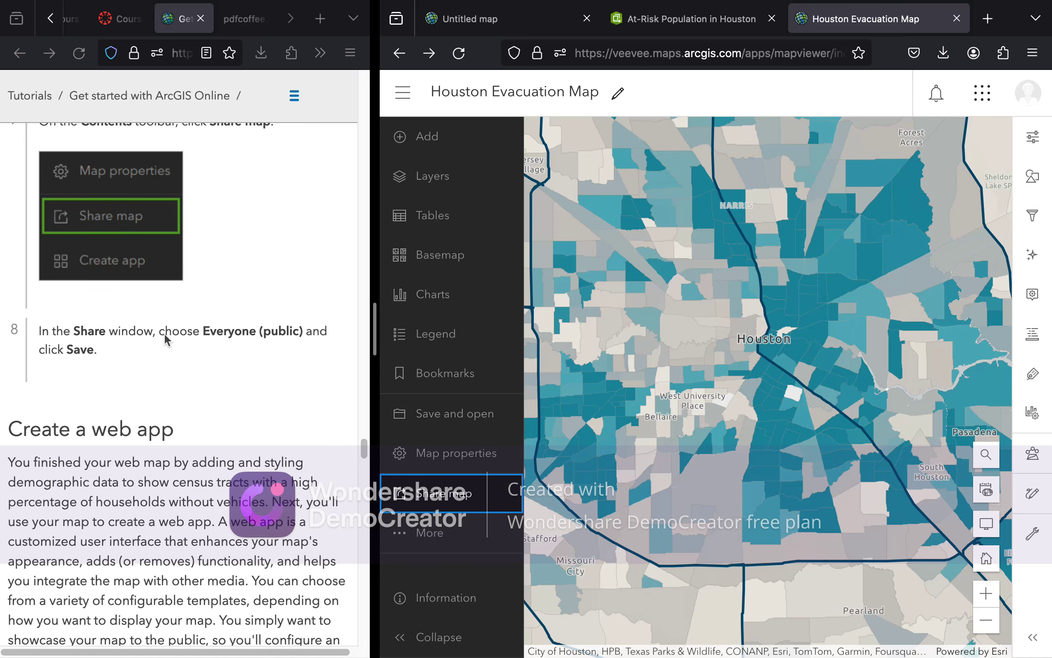
pyautogui.scroll(4, 165, 339)
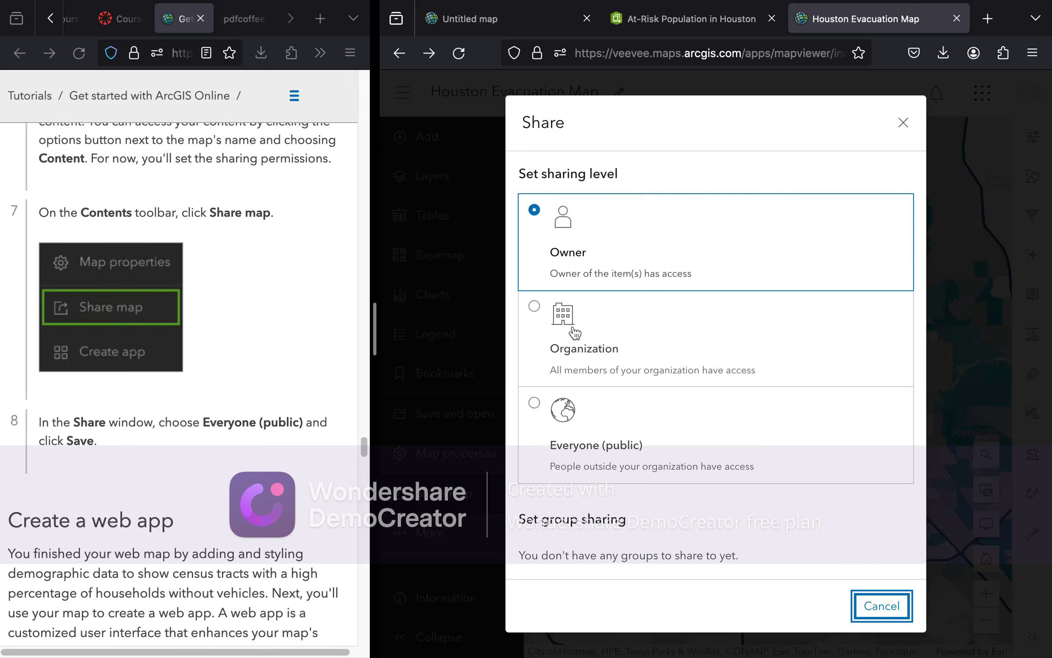
pyautogui.click(533, 404)
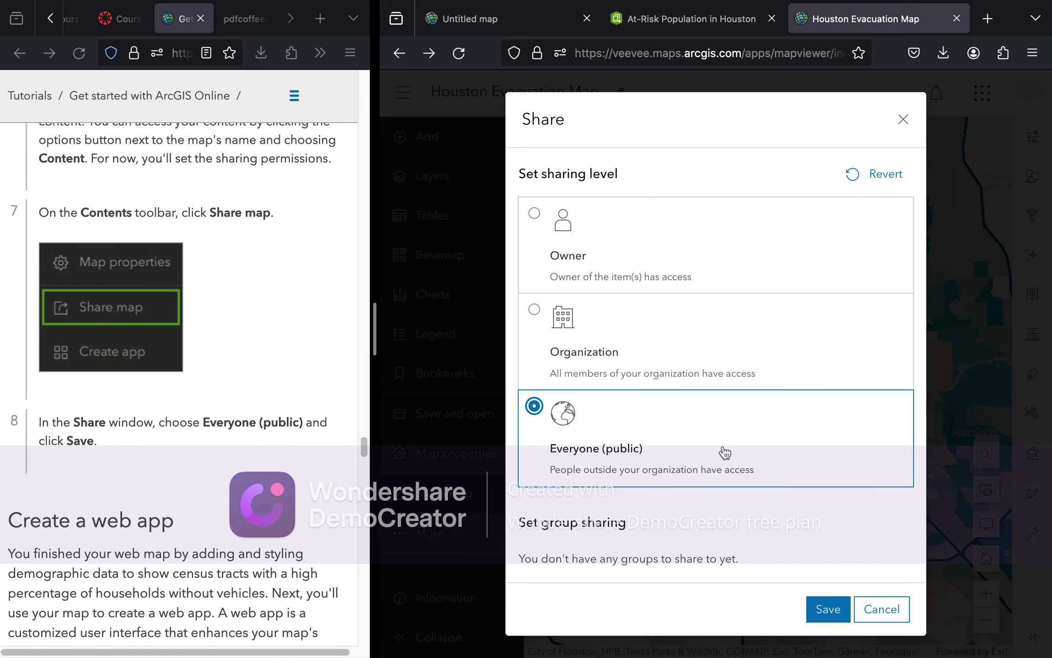
pyautogui.scroll(-2, 280, 445)
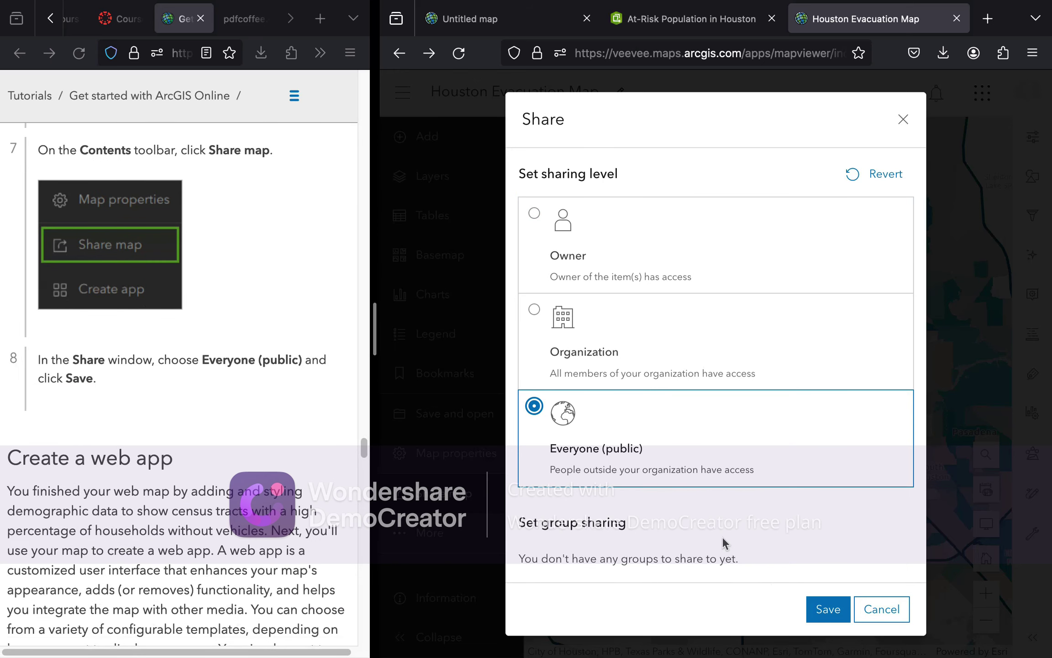
pyautogui.click(809, 612)
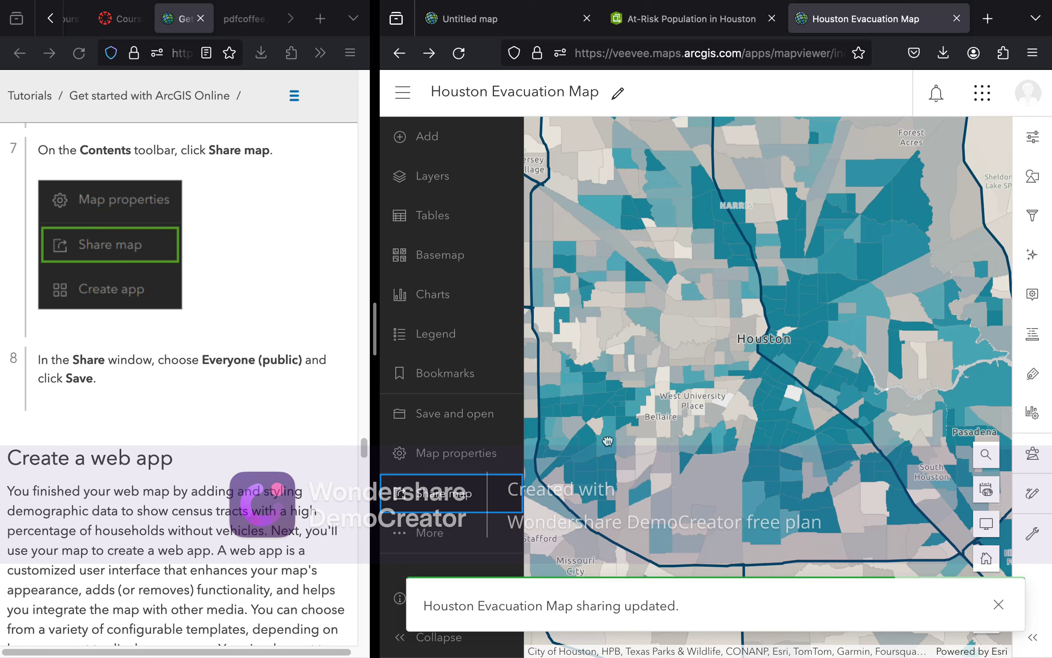
# Look over the wider Houston area on the map and read the start of the tutorial's Create a web app section
pyautogui.scroll(-2, 607, 441)
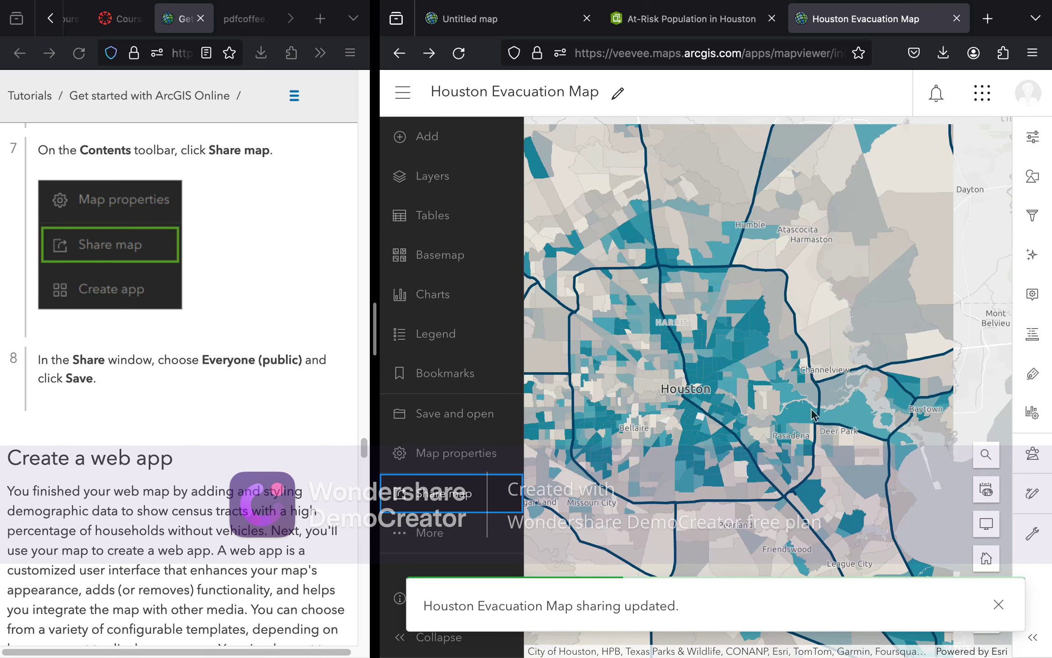
pyautogui.scroll(-5, 157, 496)
pyautogui.hscroll(-1, 158, 496)
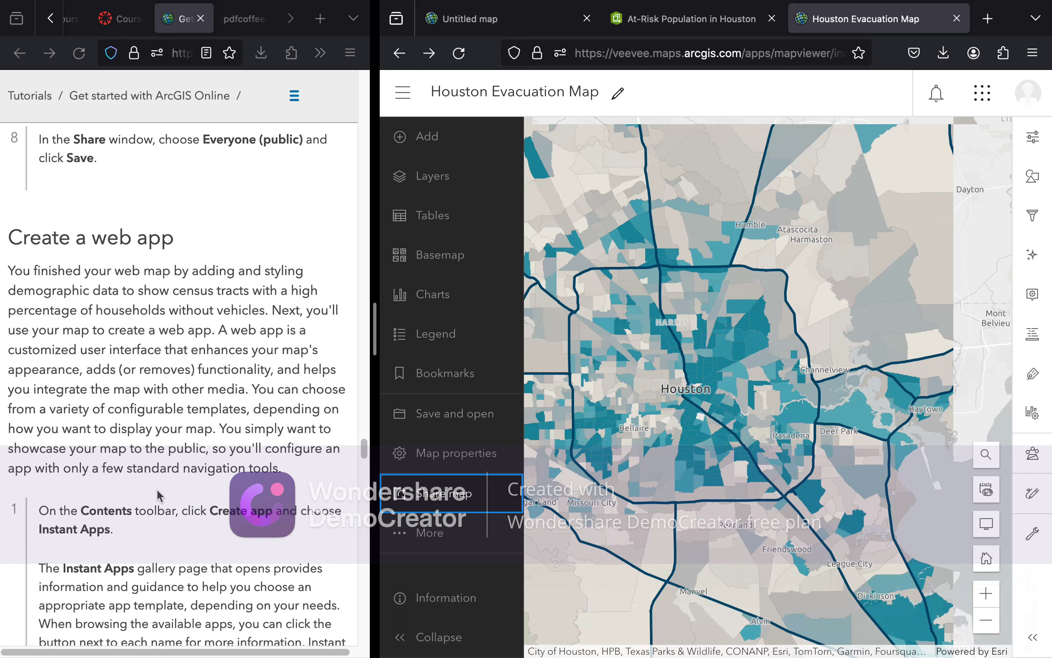